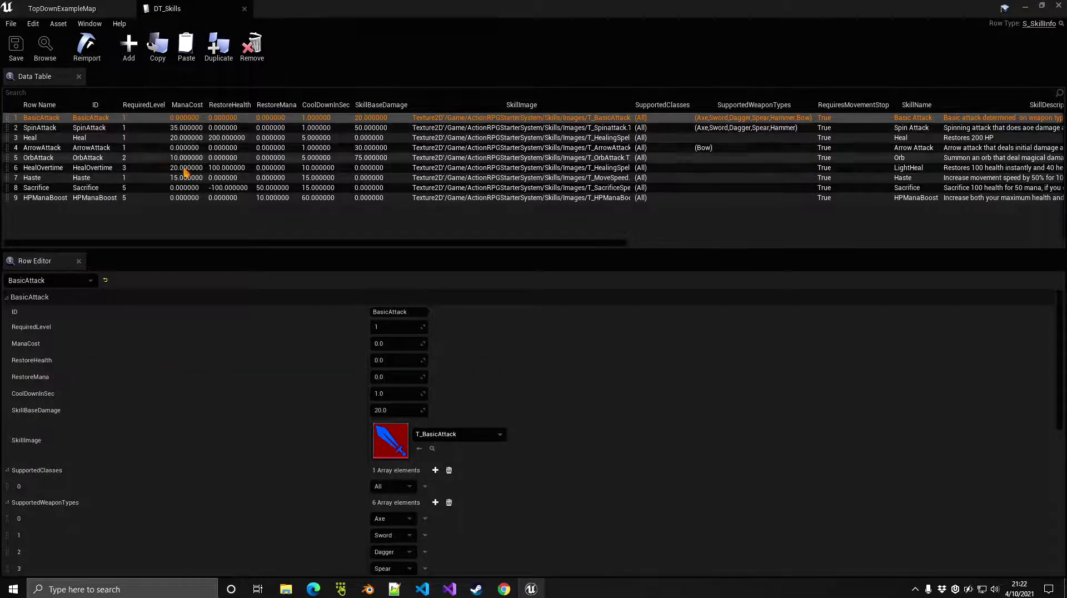
Step: Start a play preview of TopDownExampleMap and show the skills window in the game's inventory
{"action": "left_click", "coordinate": [92, 10]}
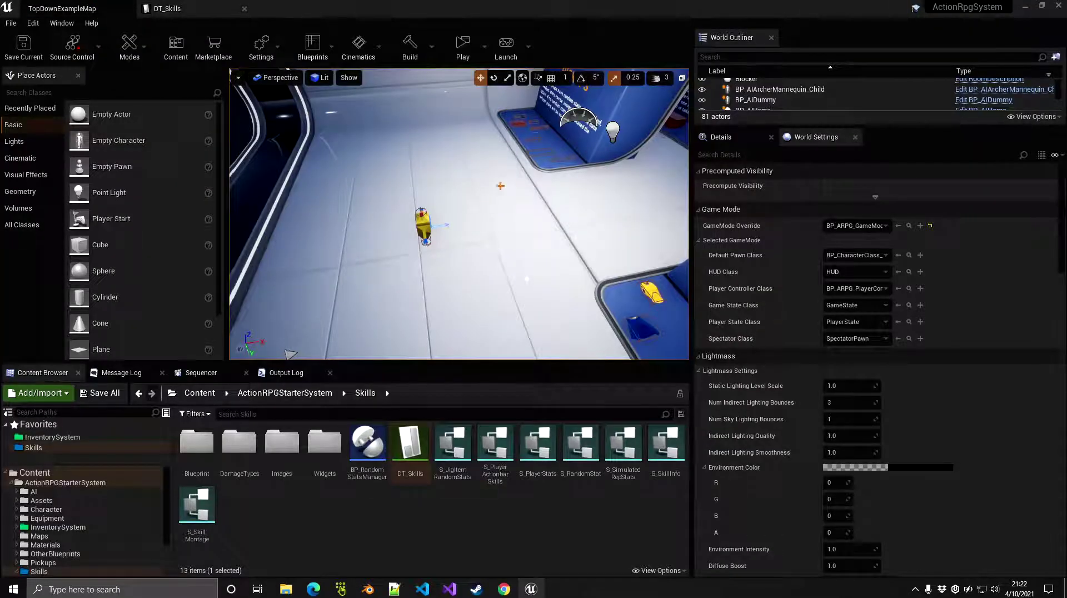
{"action": "left_click", "coordinate": [464, 41]}
{"action": "key", "text": "i"}
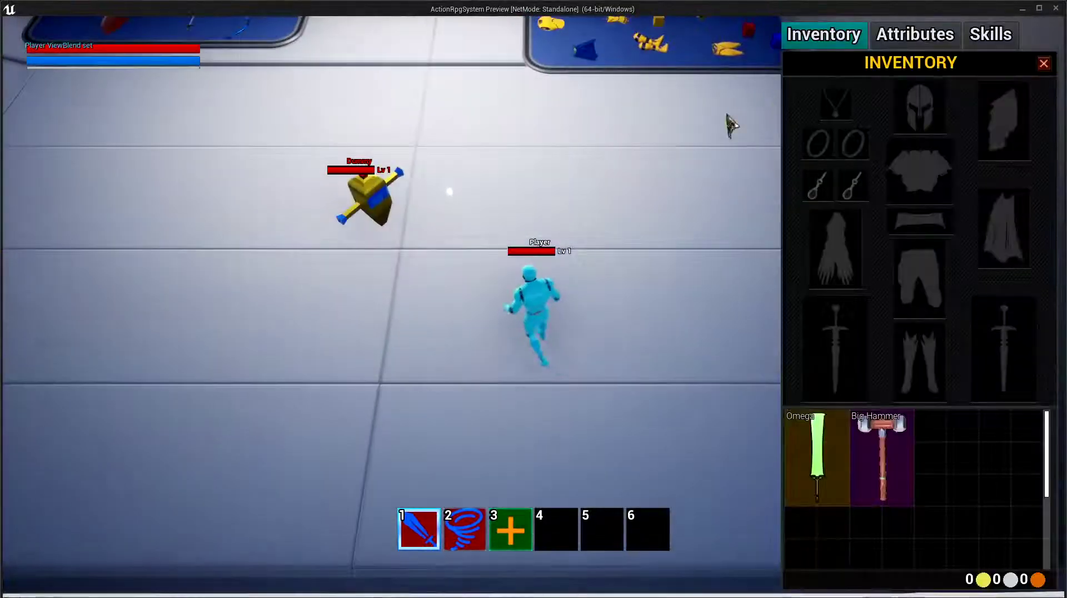
{"action": "left_click", "coordinate": [989, 34]}
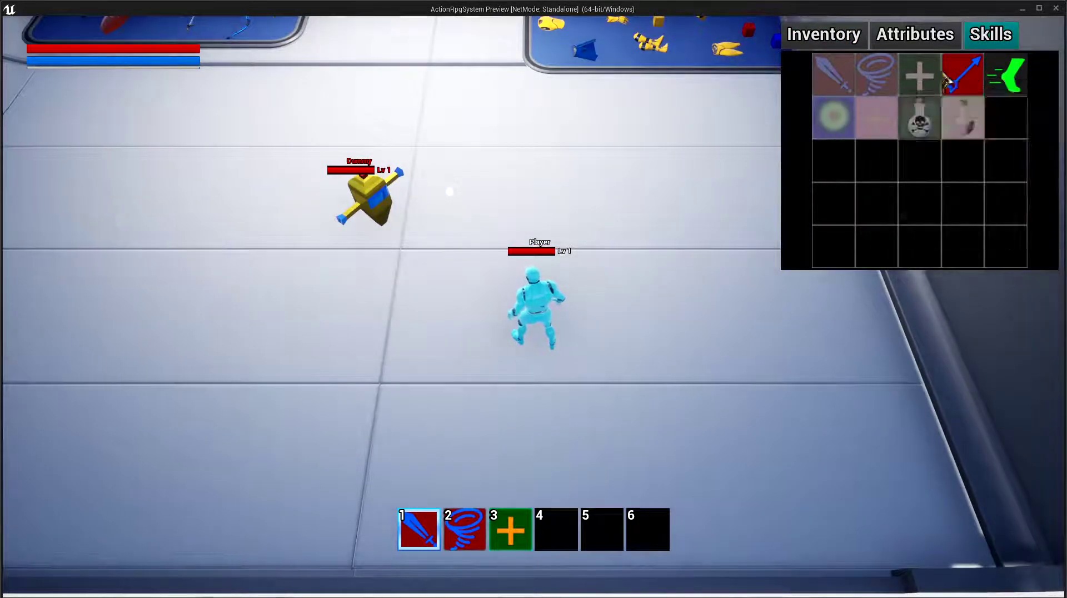
Step: Remove Basic Attack from action bar slot 1 and put it back there from the skills window
{"action": "mouse_move", "coordinate": [907, 83]}
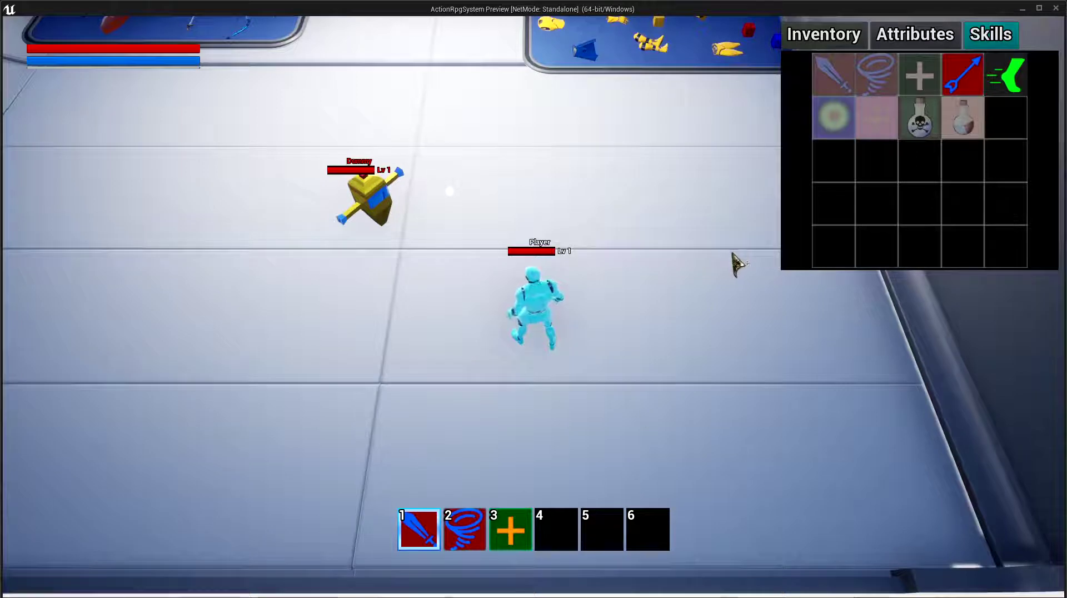
{"action": "mouse_move", "coordinate": [838, 79]}
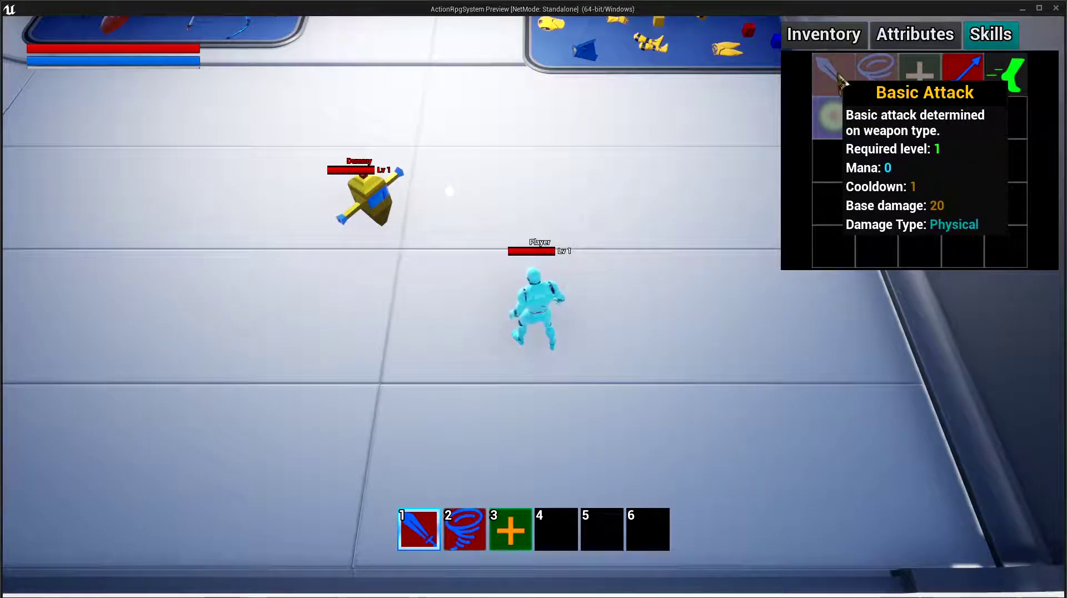
{"action": "mouse_move", "coordinate": [438, 542]}
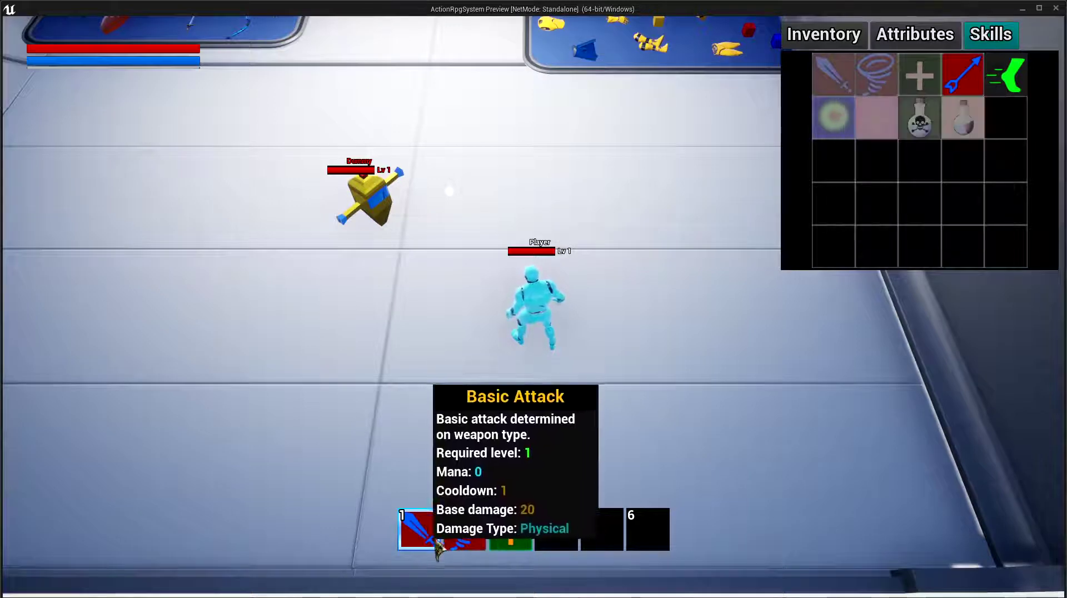
{"action": "right_click", "coordinate": [423, 534]}
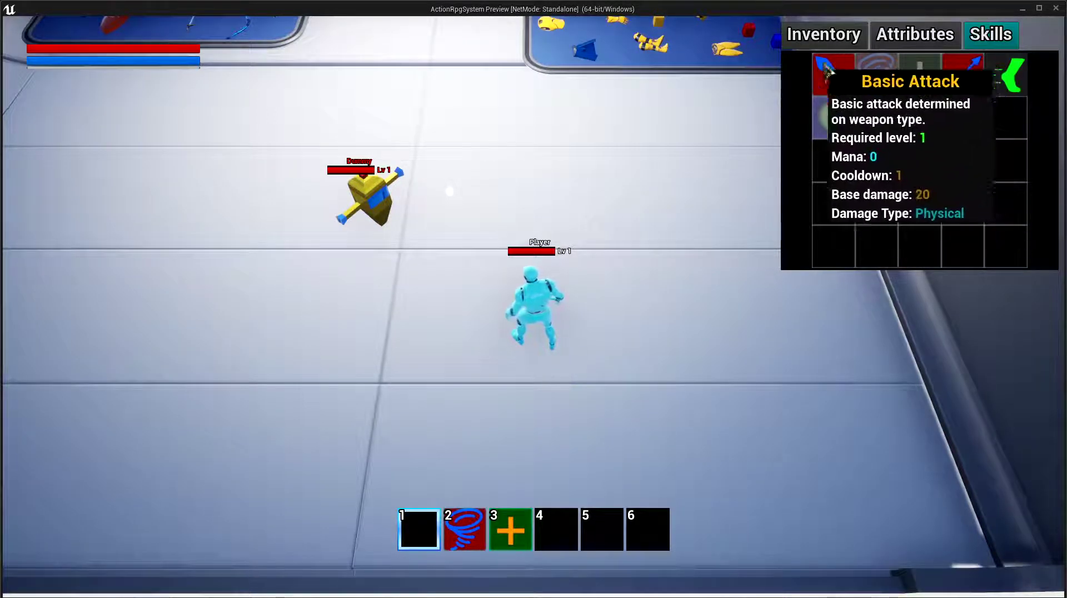
{"action": "left_click_drag", "start_coordinate": [837, 69], "coordinate": [419, 529]}
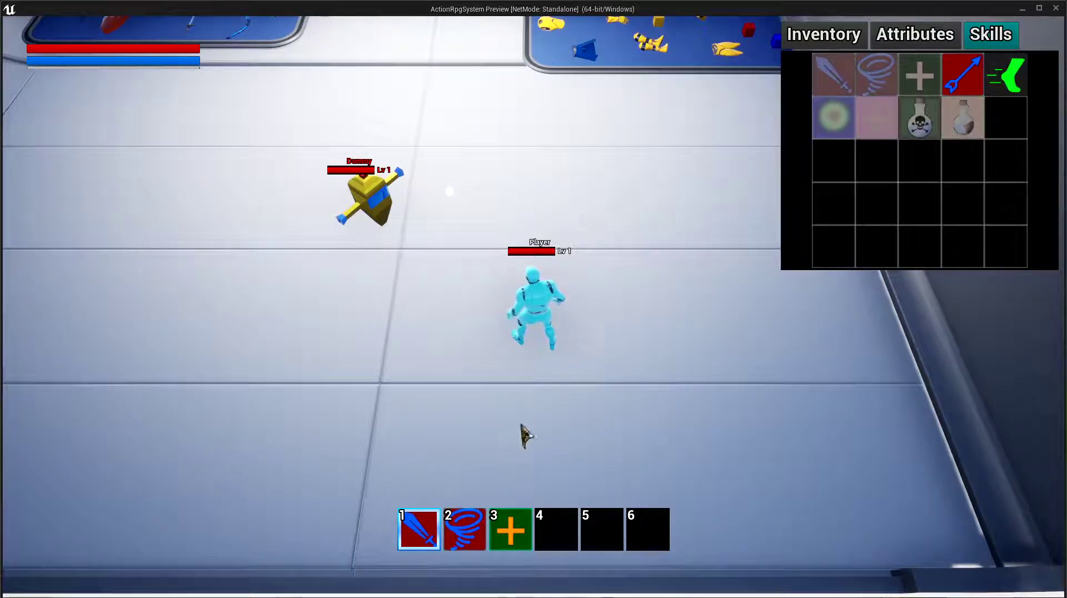
Step: Swap Spin Attack with Heal on the action bar, and replace Spin Attack in slot 3 with Haste
{"action": "mouse_move", "coordinate": [472, 531]}
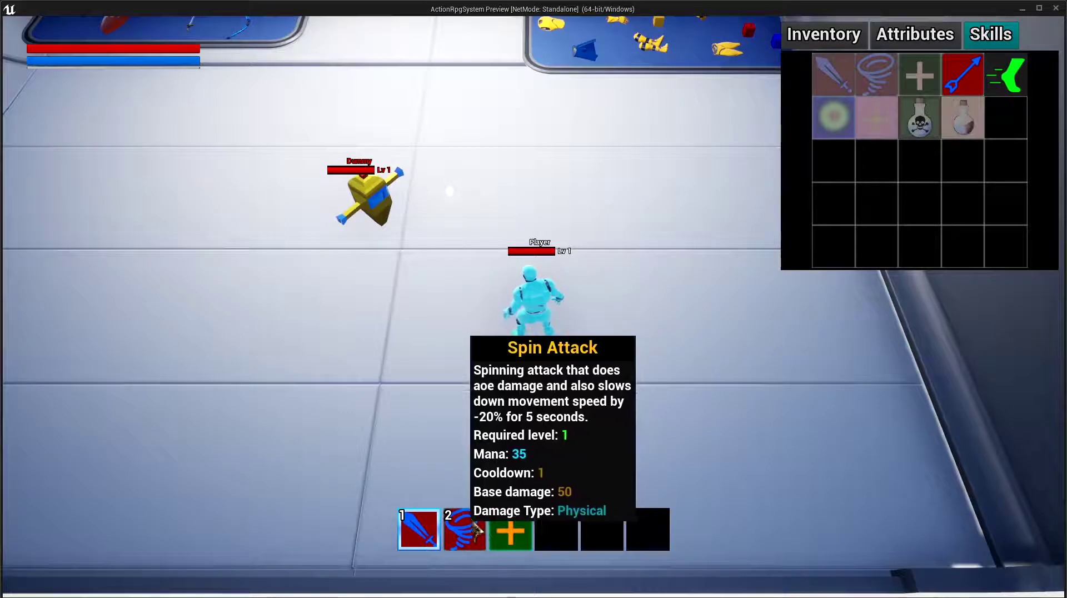
{"action": "mouse_move", "coordinate": [475, 530]}
{"action": "left_mouse_down"}
{"action": "mouse_move", "coordinate": [505, 512]}
{"action": "mouse_move", "coordinate": [510, 528]}
{"action": "left_mouse_up"}
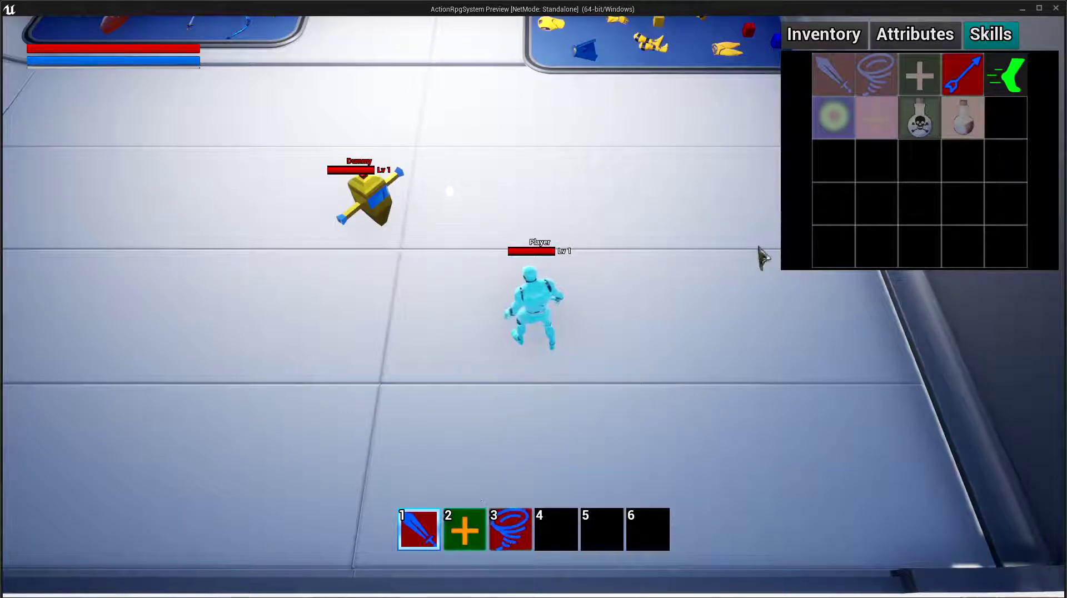
{"action": "left_click_drag", "start_coordinate": [1005, 74], "coordinate": [509, 528]}
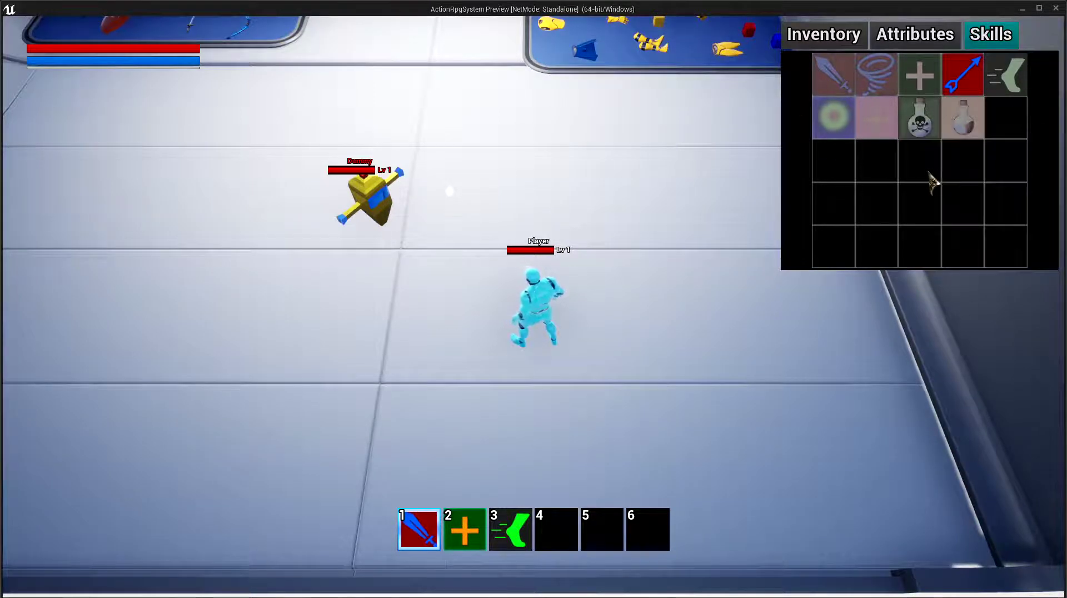
Step: Examine the descriptions of HPManaBoost, LightHeal, Orb and Basic Attack in the skills window
{"action": "mouse_move", "coordinate": [966, 134]}
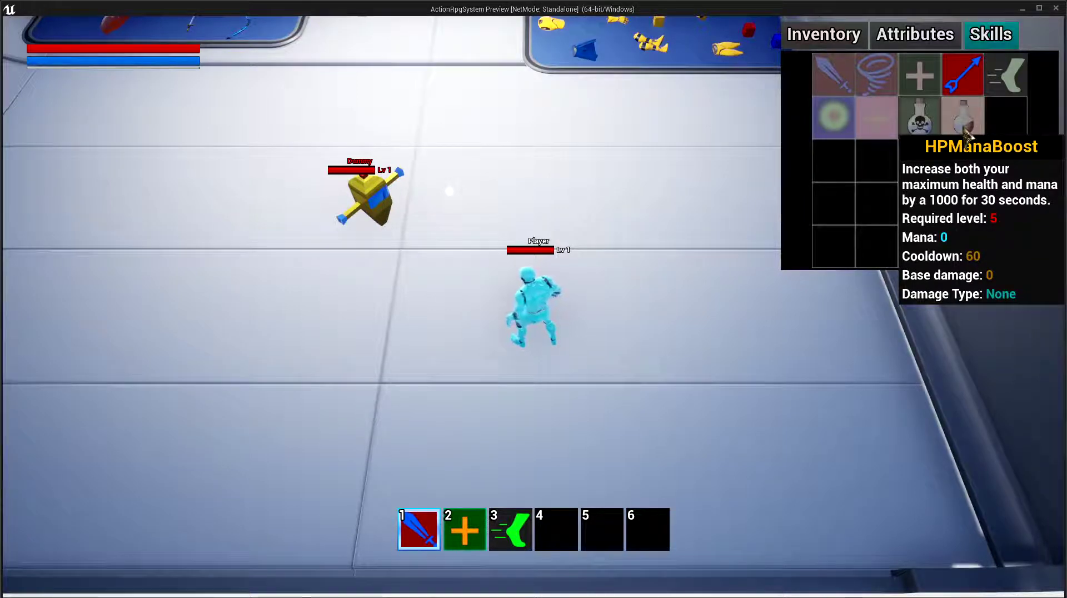
{"action": "mouse_move", "coordinate": [868, 128]}
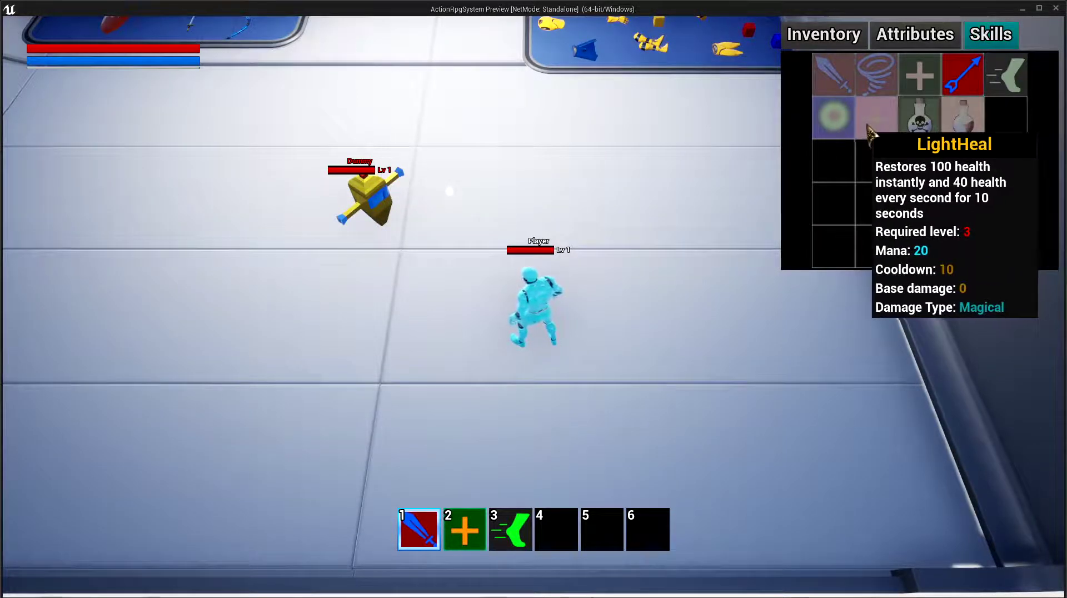
{"action": "mouse_move", "coordinate": [832, 128]}
{"action": "mouse_move", "coordinate": [842, 81]}
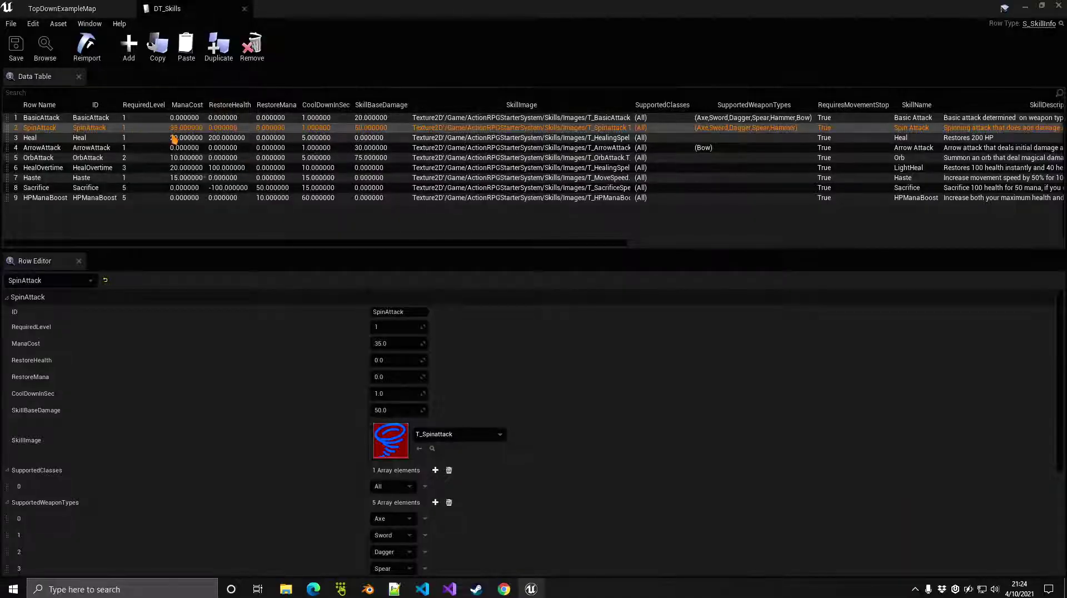
Step: Inspect the Heal, Haste, BasicAttack and ArrowAttack rows in the DT_Skills data table
{"action": "left_click", "coordinate": [174, 138]}
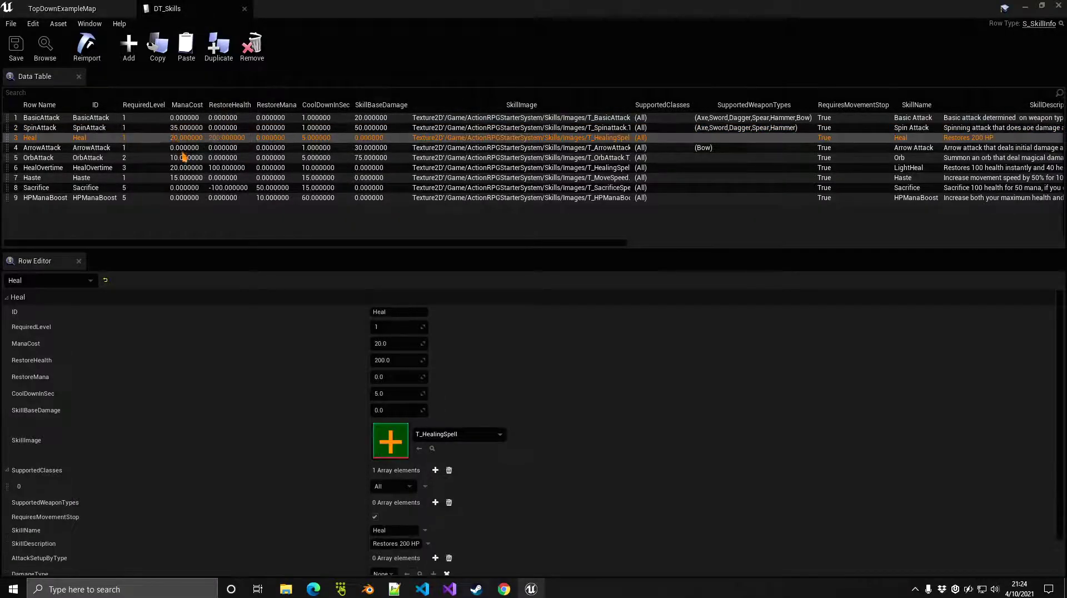
{"action": "left_click", "coordinate": [192, 178]}
{"action": "left_click", "coordinate": [208, 118]}
{"action": "left_click", "coordinate": [197, 148]}
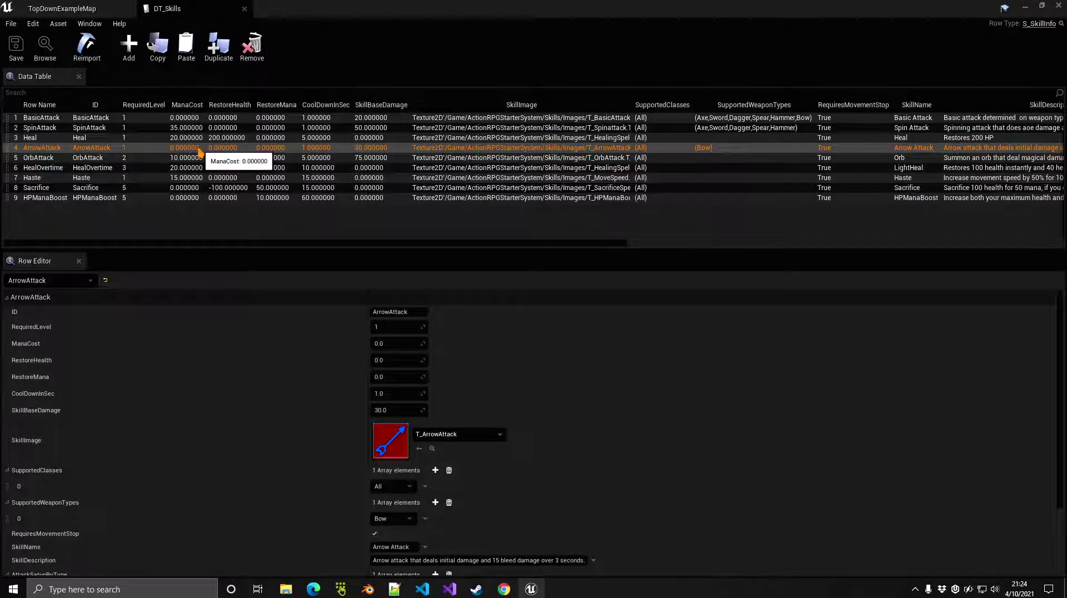
Step: Search the ActionRPGStarterSystem folder for "main inv" and open the BP_MainInventory widget
{"action": "left_click", "coordinate": [84, 8]}
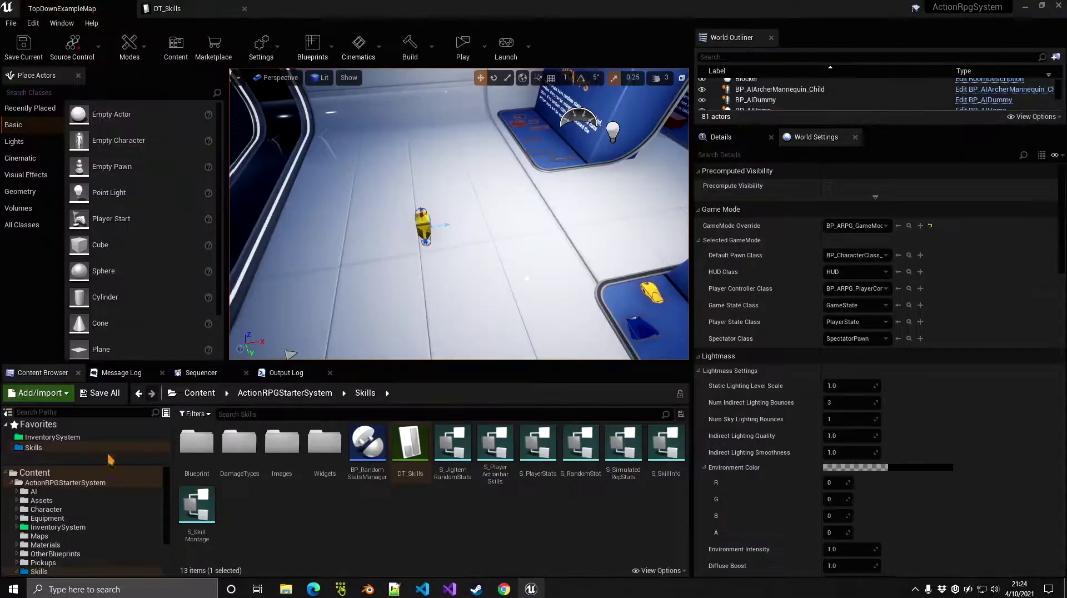
{"action": "left_click", "coordinate": [47, 479]}
{"action": "left_click", "coordinate": [250, 414]}
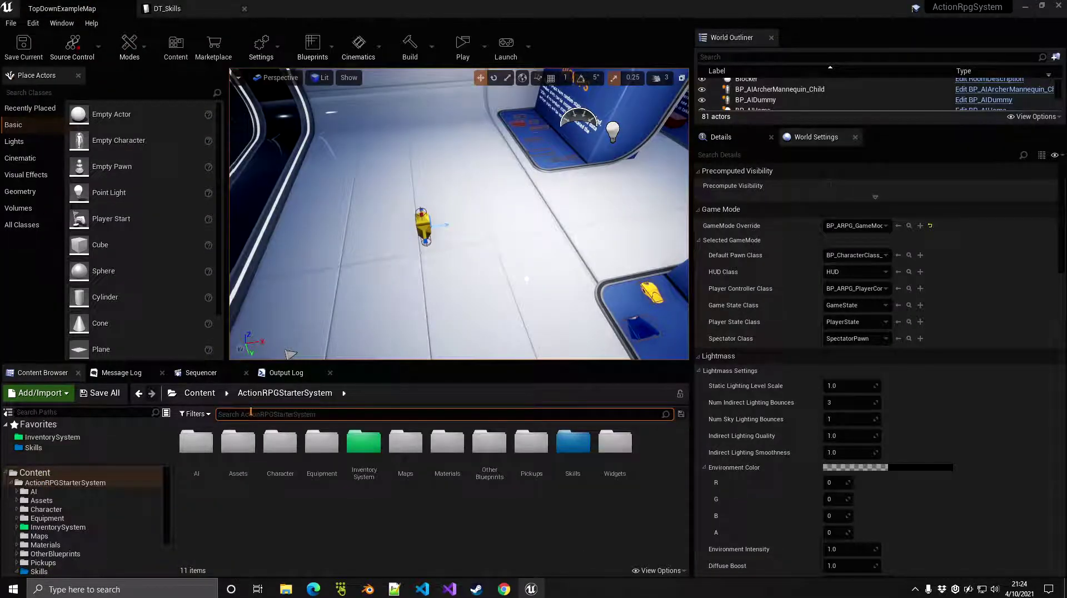
{"action": "type", "text": "main inv"}
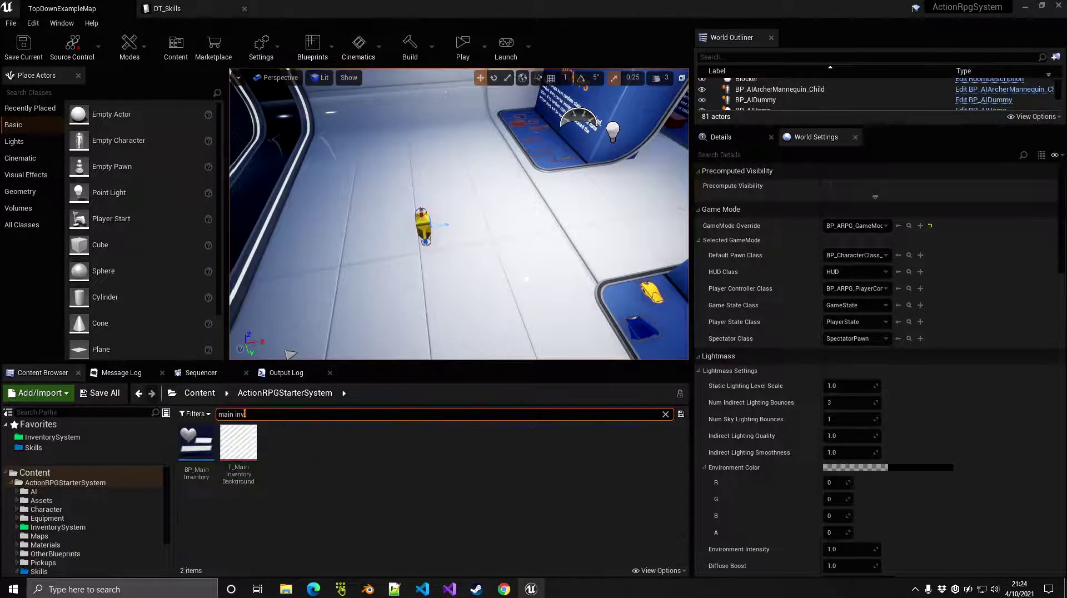
{"action": "left_click", "coordinate": [196, 448]}
{"action": "double_click", "coordinate": [196, 448]}
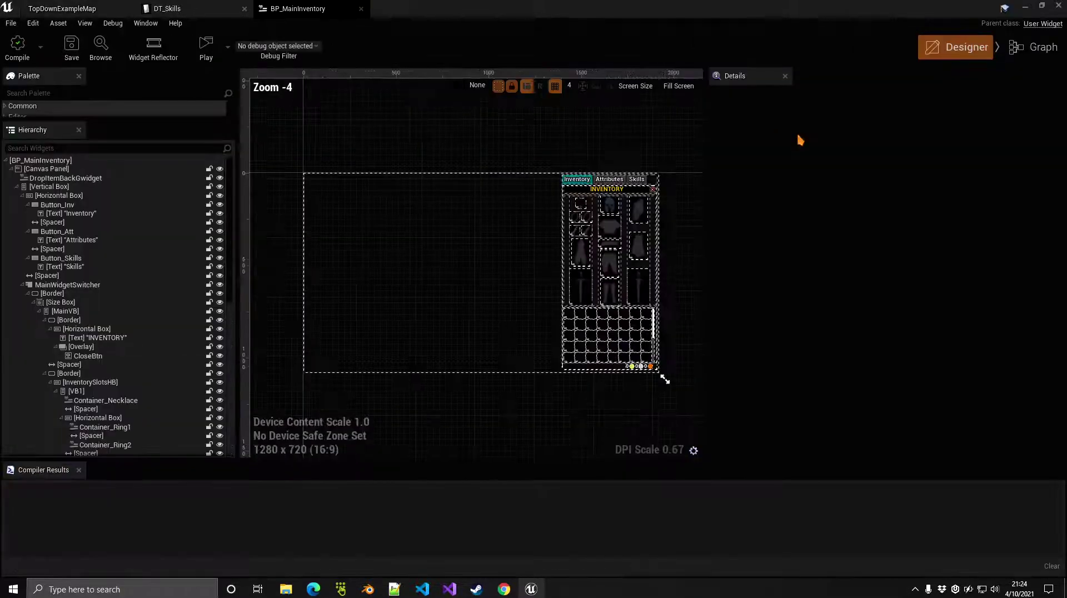
Step: Examine the skill window setup in BP_MainInventory's Event Graph and open the Get Skills Sorted by Level function
{"action": "left_click", "coordinate": [1032, 48]}
{"action": "scroll", "coordinate": [407, 438], "scroll_direction": "up", "scroll_amount": 4}
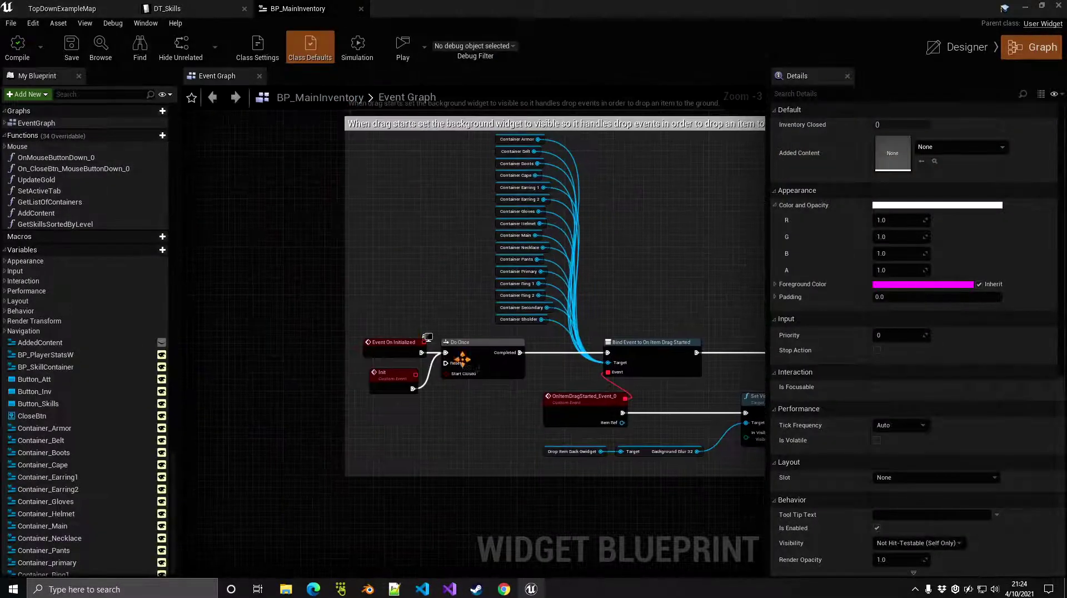
{"action": "right_click_drag", "start_coordinate": [464, 289], "coordinate": [247, 280]}
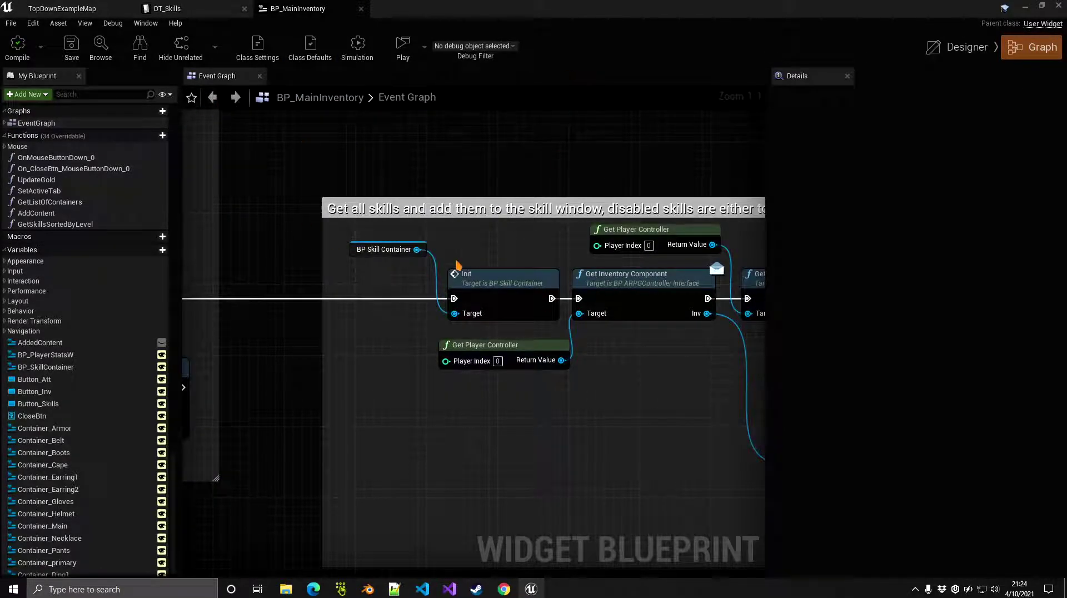
{"action": "left_click_drag", "start_coordinate": [377, 230], "coordinate": [527, 333]}
{"action": "right_click_drag", "start_coordinate": [527, 333], "coordinate": [87, 316]}
{"action": "right_click_drag", "start_coordinate": [505, 333], "coordinate": [310, 300]}
{"action": "scroll", "coordinate": [424, 300], "scroll_direction": "down", "scroll_amount": 1}
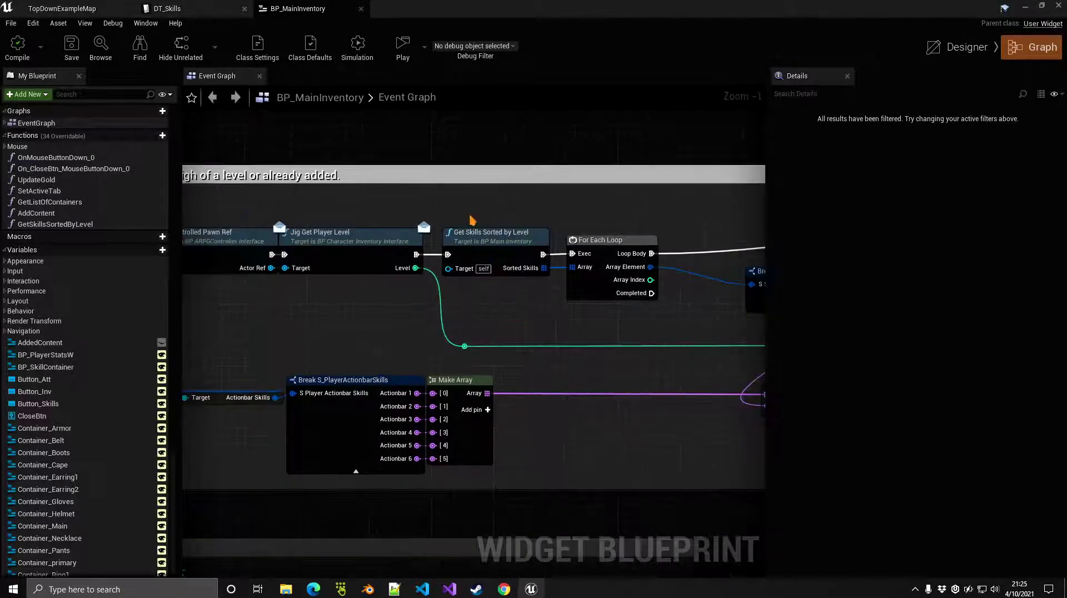
{"action": "left_click_drag", "start_coordinate": [470, 217], "coordinate": [521, 311]}
{"action": "double_click", "coordinate": [489, 234]}
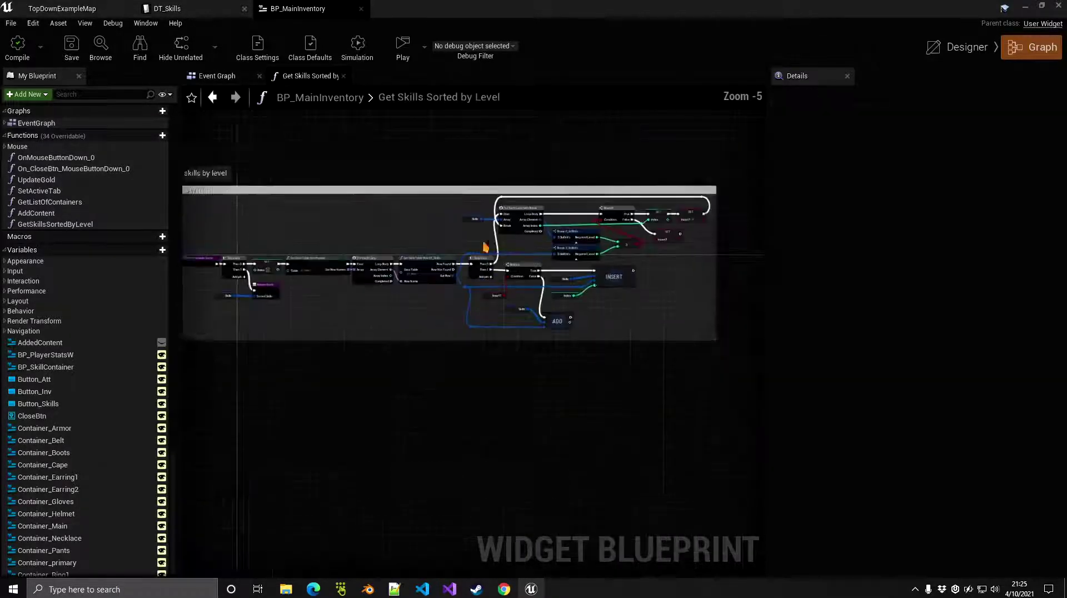
Step: Return to the Event Graph and examine the nodes that loop through the sorted skills and add them to the skill window
{"action": "left_click", "coordinate": [222, 77]}
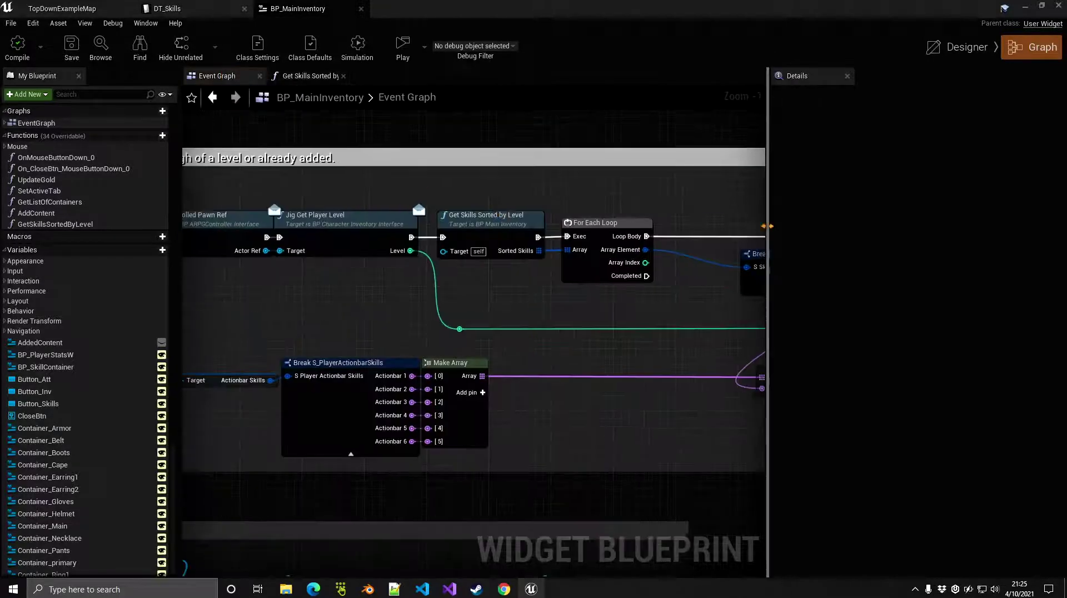
{"action": "scroll", "coordinate": [388, 188], "scroll_direction": "up", "scroll_amount": 3}
{"action": "left_click_drag", "start_coordinate": [388, 188], "coordinate": [850, 441]}
{"action": "right_click_drag", "start_coordinate": [851, 441], "coordinate": [817, 421]}
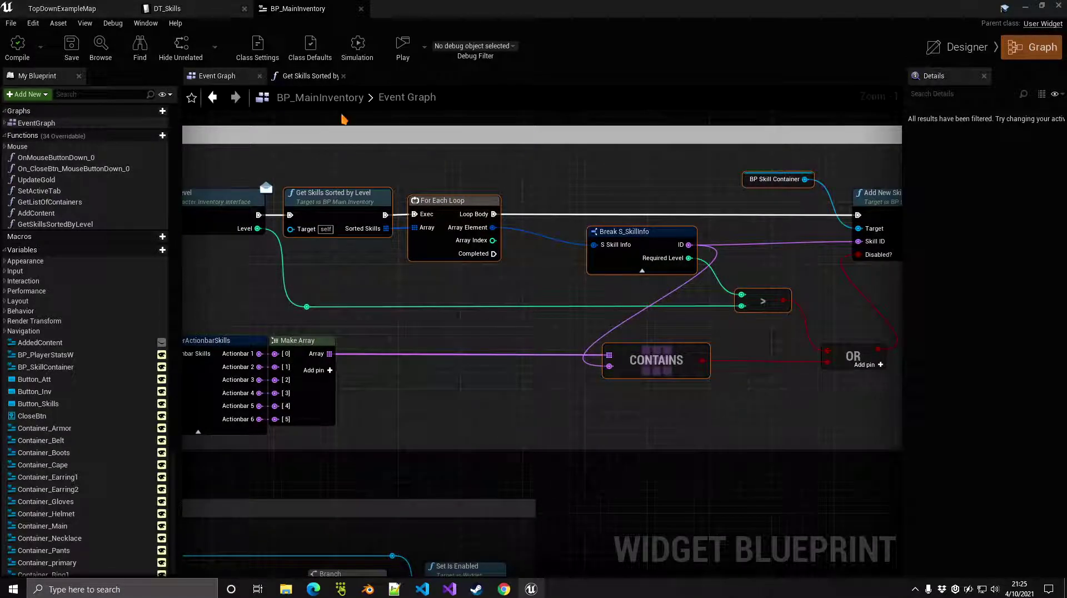
{"action": "right_click_drag", "start_coordinate": [230, 218], "coordinate": [374, 219]}
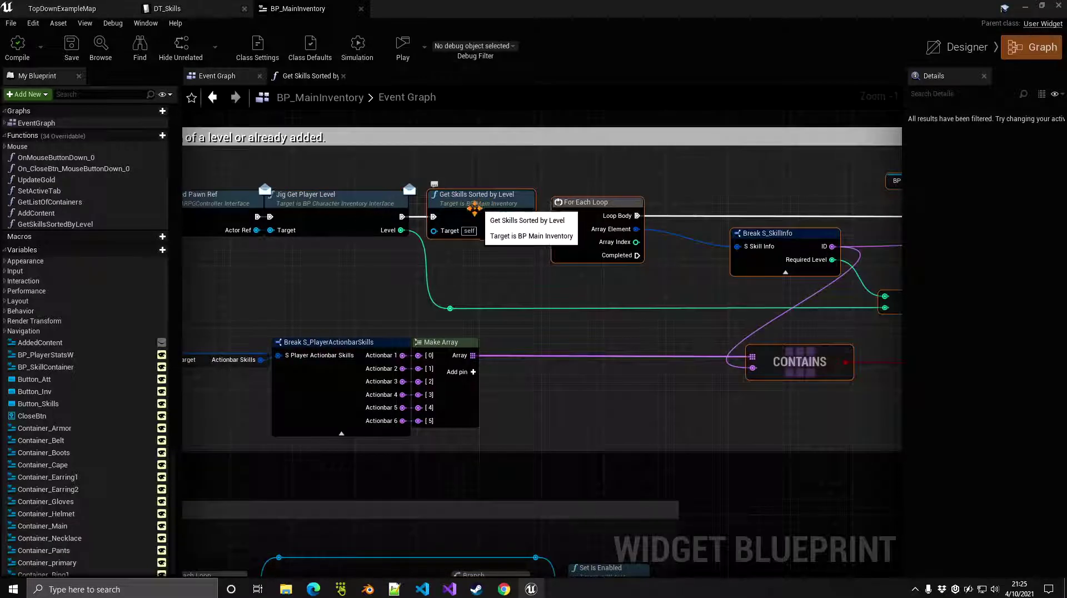
{"action": "right_click_drag", "start_coordinate": [301, 208], "coordinate": [612, 223]}
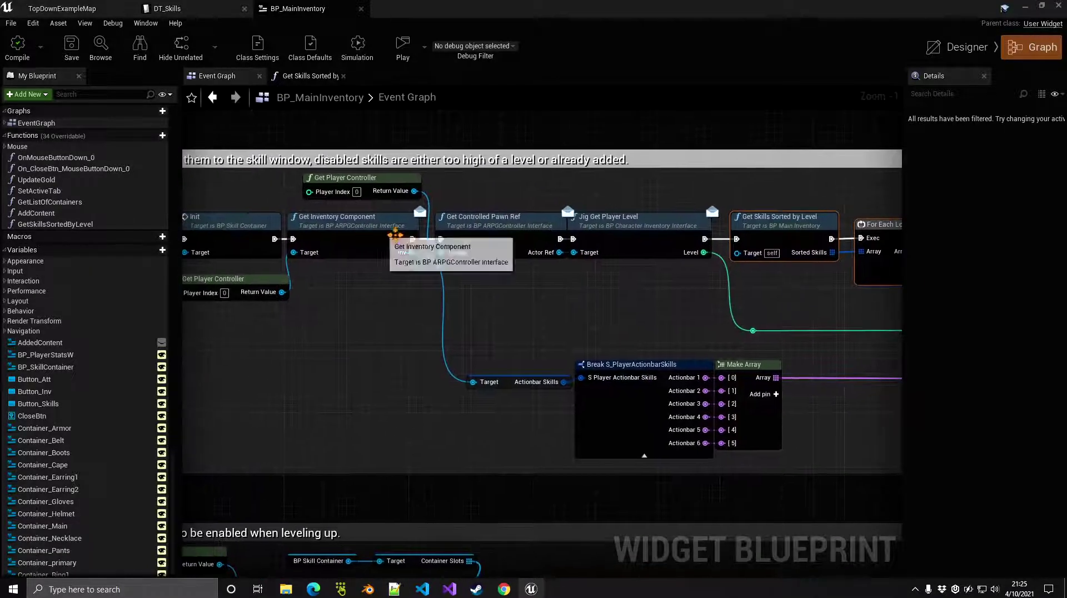
{"action": "right_click_drag", "start_coordinate": [695, 257], "coordinate": [477, 246]}
{"action": "right_click_drag", "start_coordinate": [579, 257], "coordinate": [749, 280]}
Step: Open the BP_SkillContainer widget from its Init call and inspect the Grid in its designer layout
{"action": "double_click", "coordinate": [355, 236]}
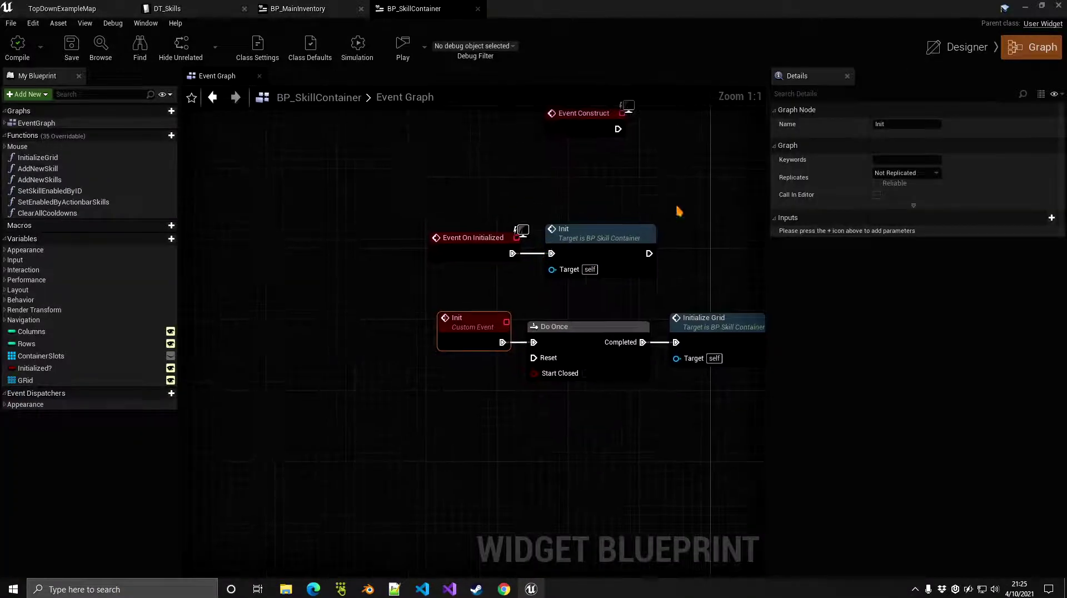
{"action": "left_click", "coordinate": [967, 47]}
{"action": "left_click", "coordinate": [36, 178]}
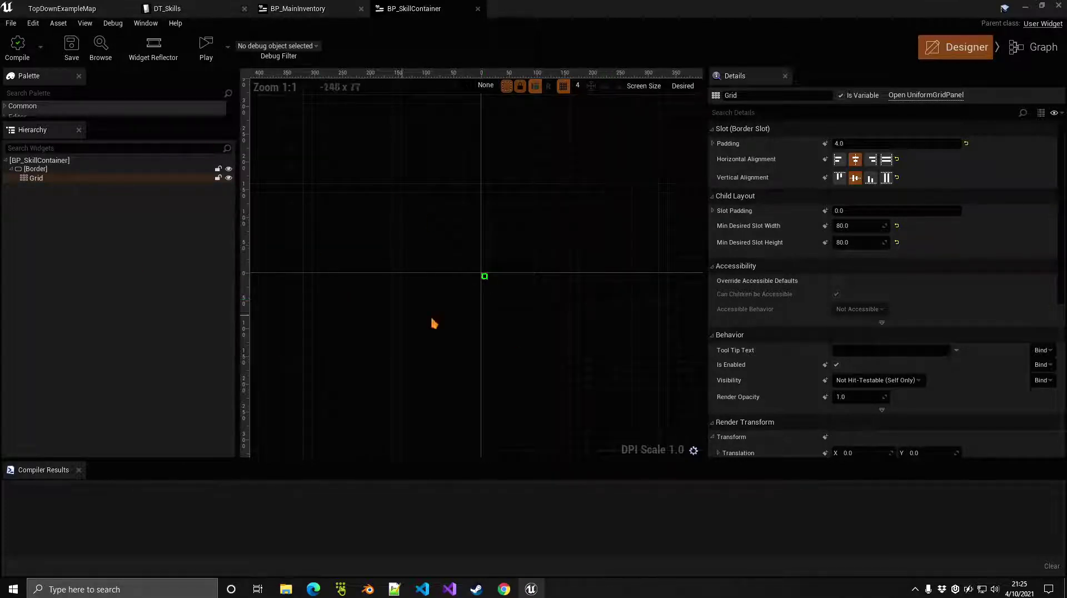
{"action": "left_click", "coordinate": [79, 470]}
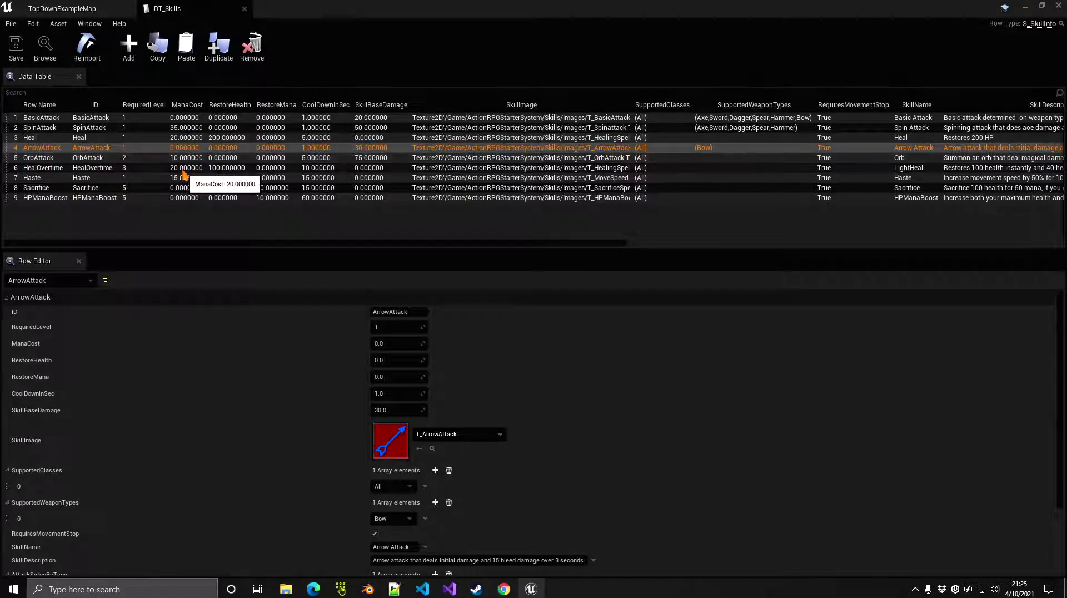
Step: Delete every skill row from the DT_Skills data table, save it, and return to the TopDownExampleMap level
{"action": "left_click", "coordinate": [134, 198]}
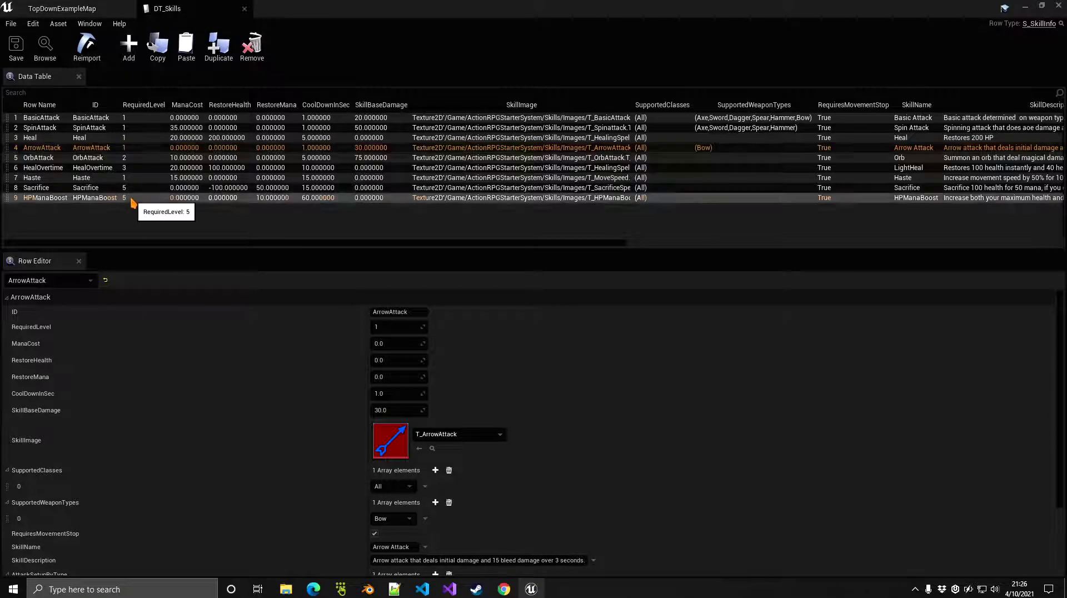
{"action": "triple_click", "coordinate": [248, 44]}
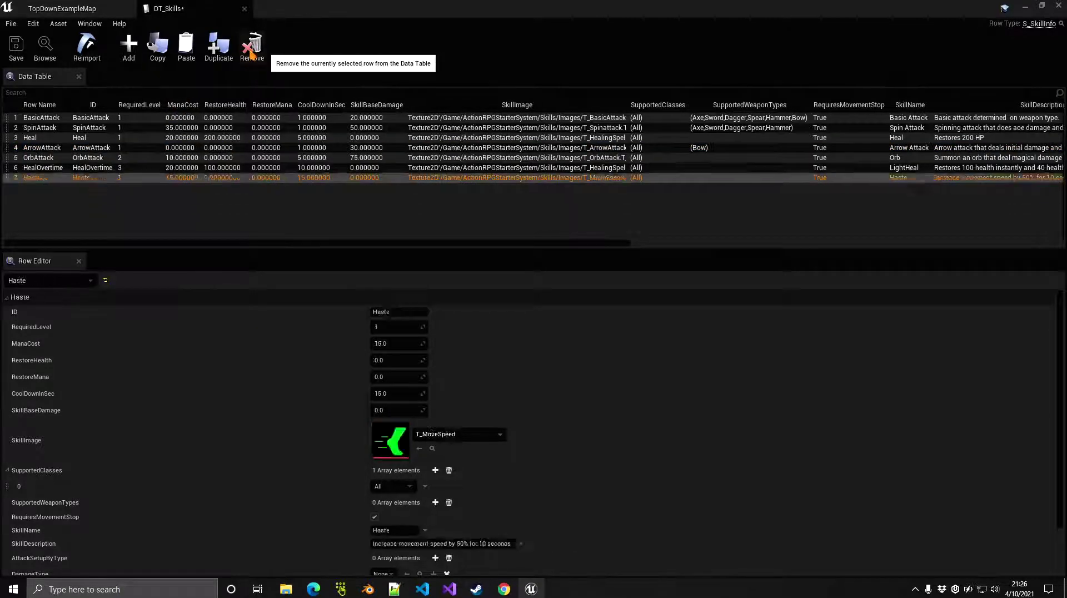
{"action": "double_click", "coordinate": [248, 43]}
{"action": "triple_click", "coordinate": [249, 43]}
{"action": "left_click", "coordinate": [249, 43]}
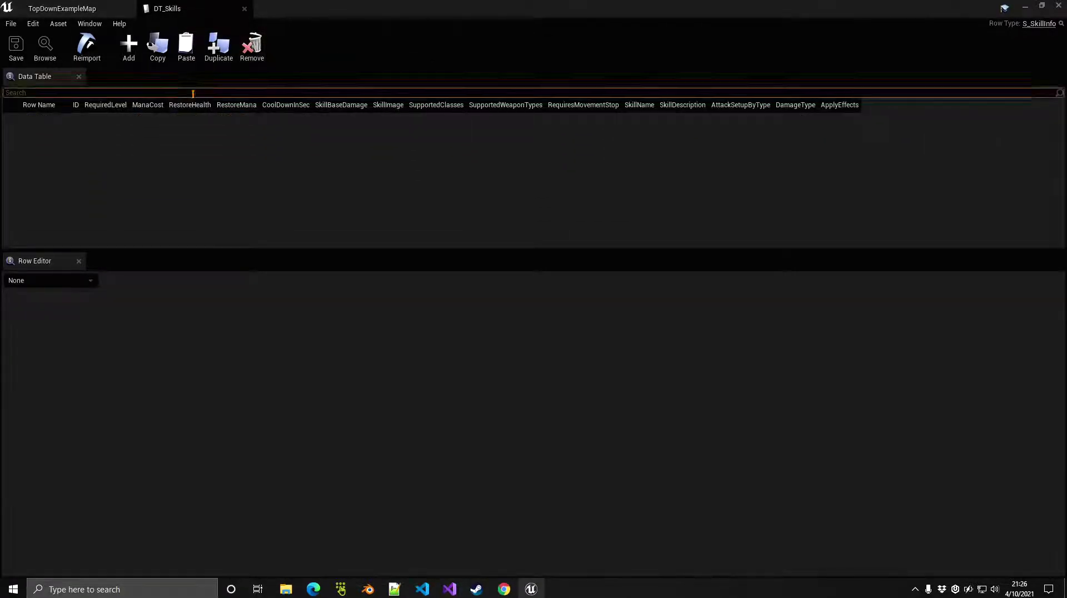
{"action": "left_click", "coordinate": [89, 7]}
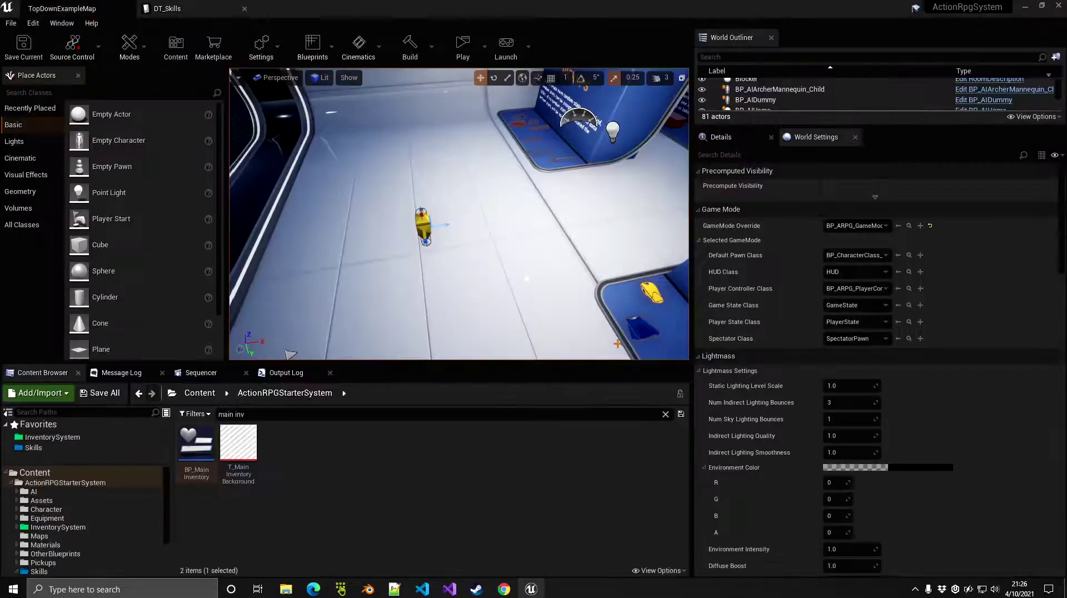
Step: Open the level's player controller blueprint, BP_ARPG_PlayerController, and expand the Actionbar Skills settings of its InventoryComponent
{"action": "left_click", "coordinate": [909, 288]}
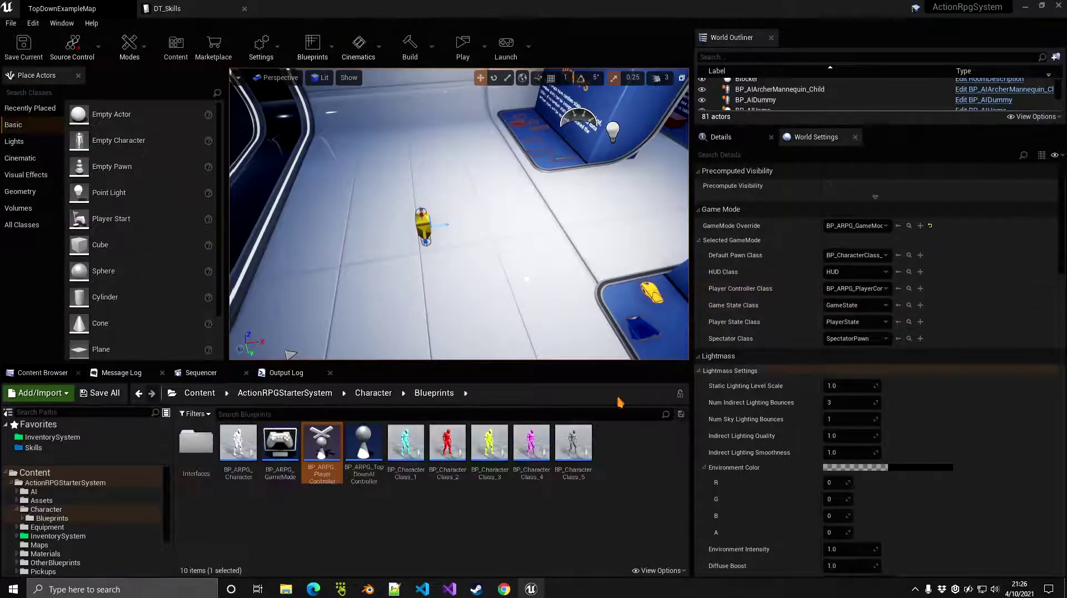
{"action": "double_click", "coordinate": [326, 457]}
{"action": "left_click", "coordinate": [48, 105]}
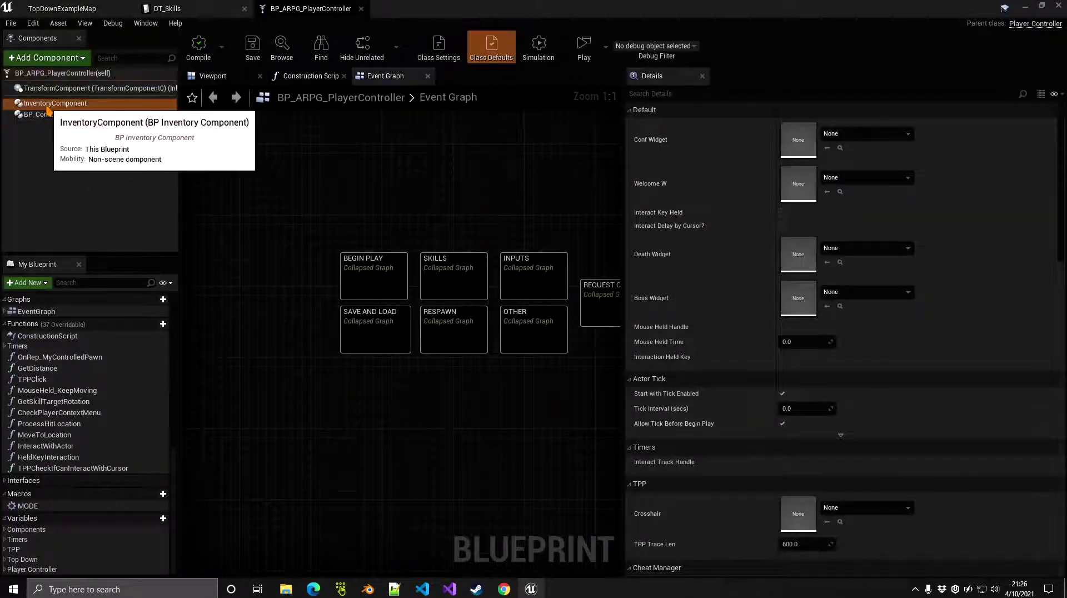
{"action": "left_click_drag", "start_coordinate": [626, 253], "coordinate": [492, 245]}
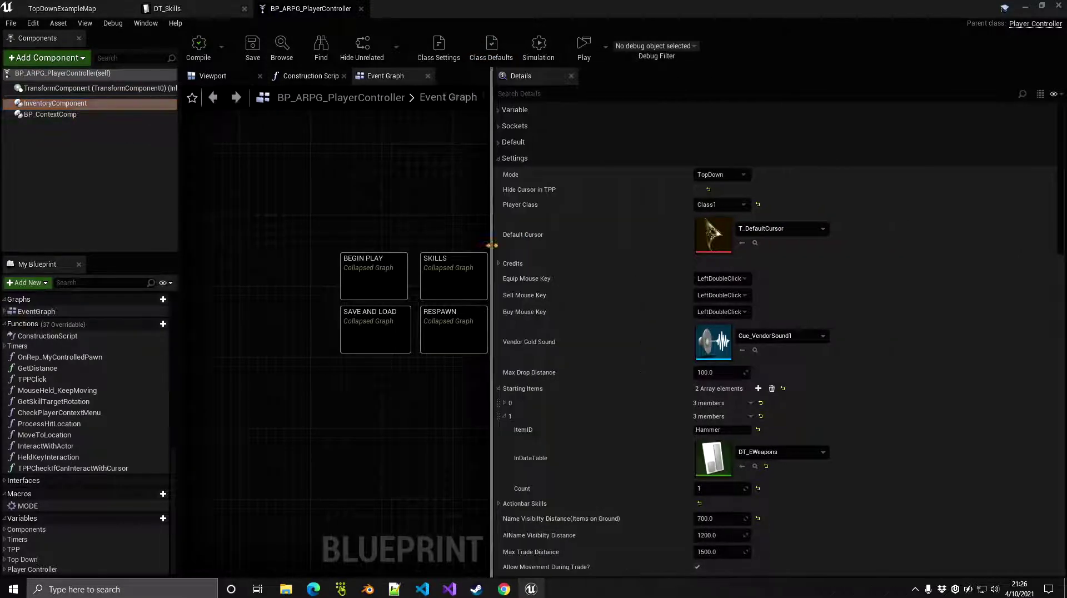
{"action": "scroll", "coordinate": [596, 365], "scroll_direction": "down", "scroll_amount": 5}
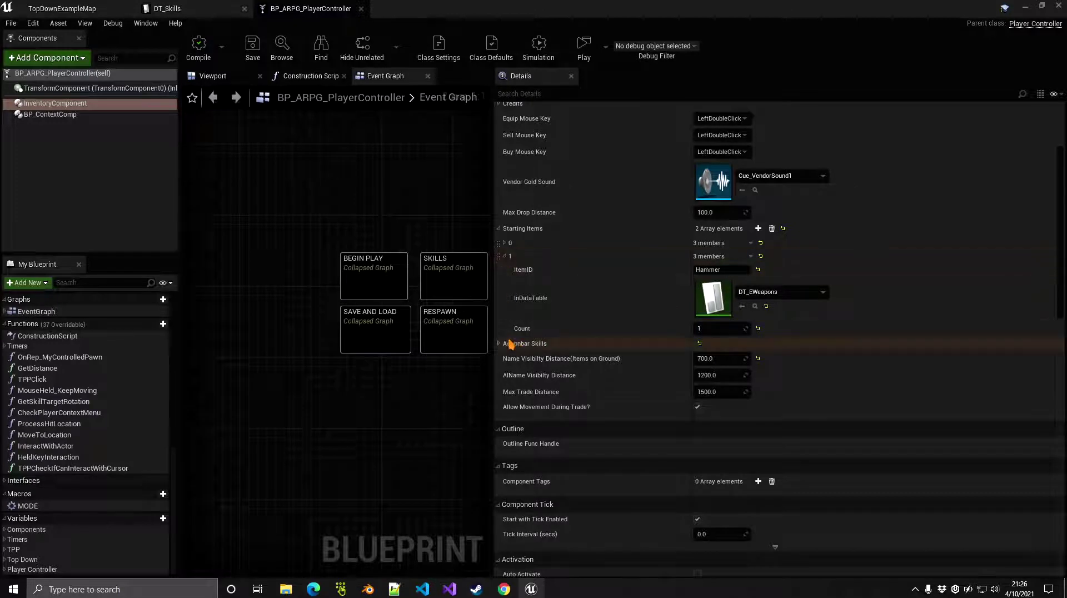
{"action": "left_click", "coordinate": [499, 344]}
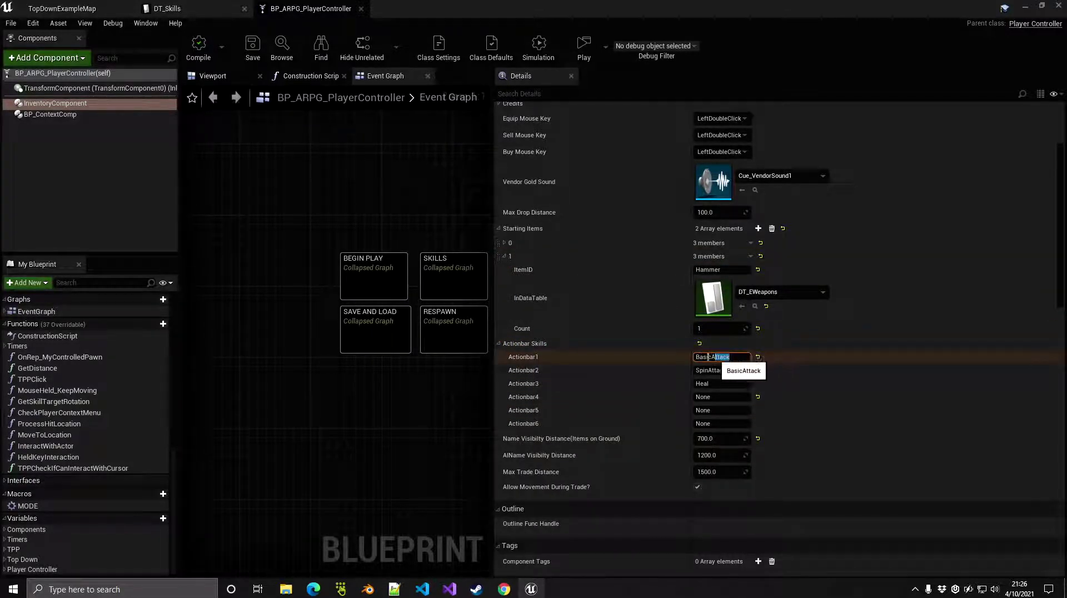
Step: Set Actionbar1, Actionbar2 and Actionbar3 to None in the Actionbar Skills, and save the blueprint
{"action": "left_click", "coordinate": [717, 357]}
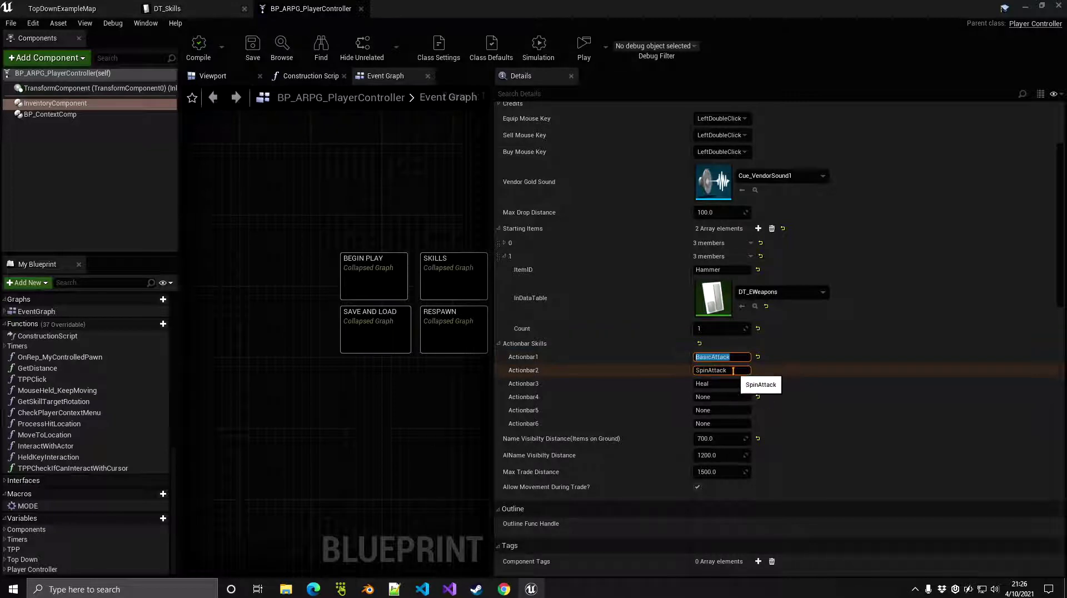
{"action": "left_click", "coordinate": [697, 370]}
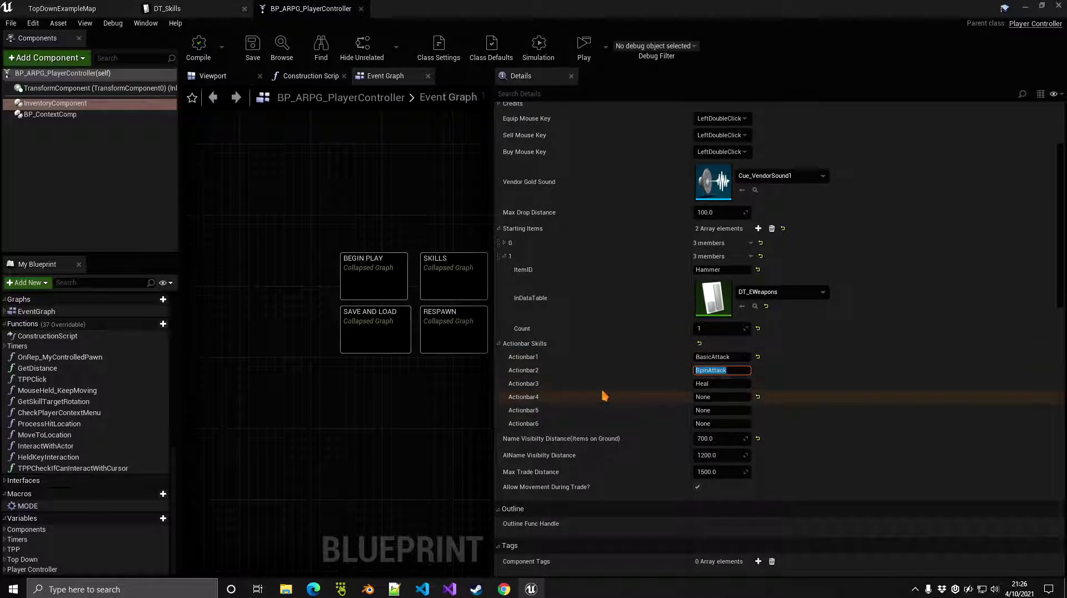
{"action": "key", "text": "shift+Tab"}
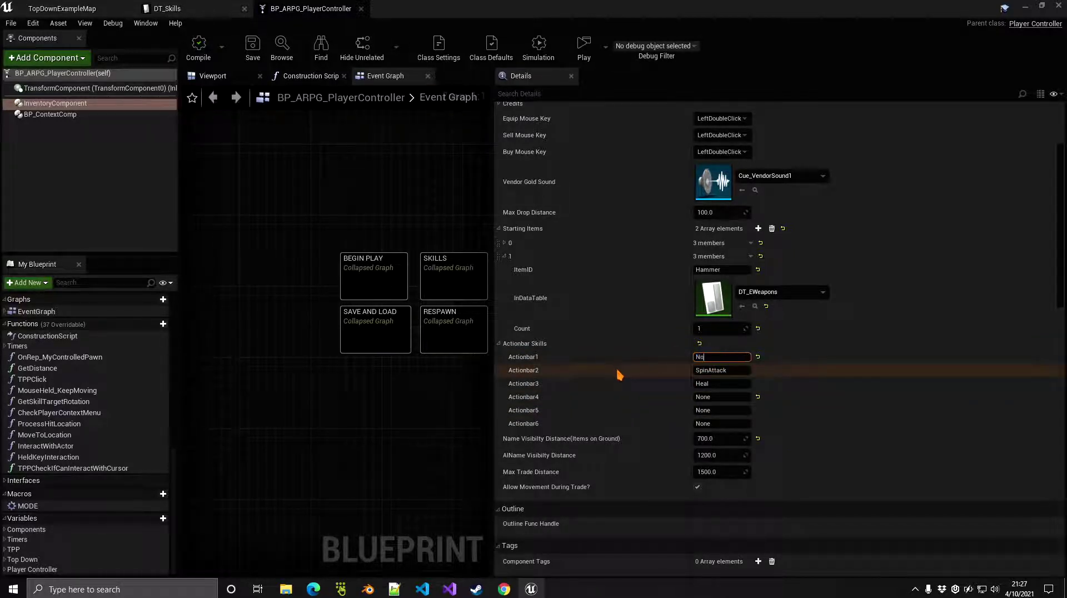
{"action": "left_click", "coordinate": [741, 371]}
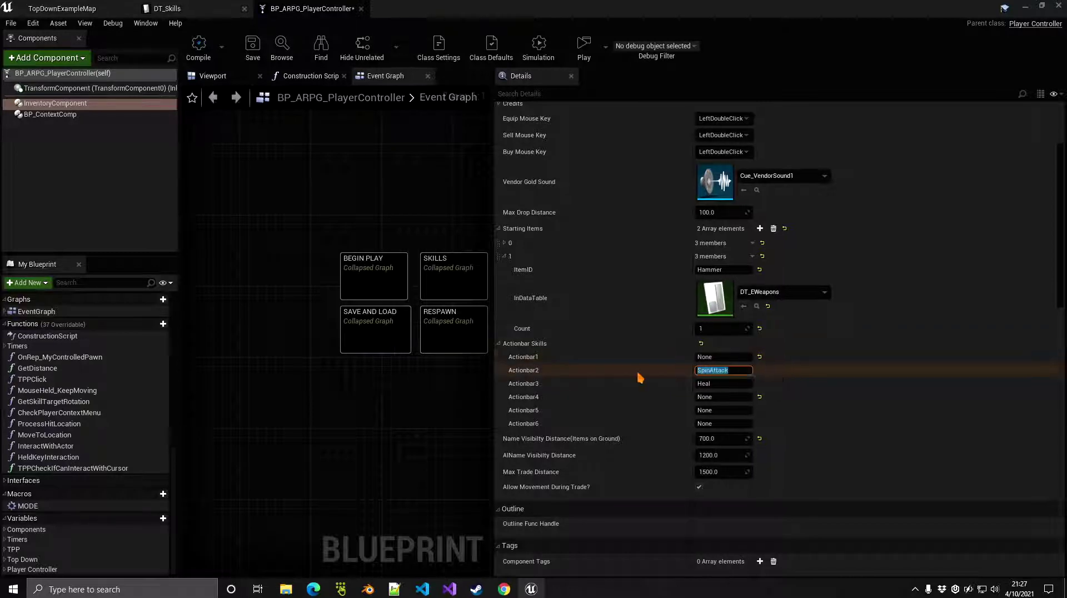
{"action": "type", "text": "None"}
{"action": "key", "text": "Return"}
{"action": "key", "text": "Tab"}
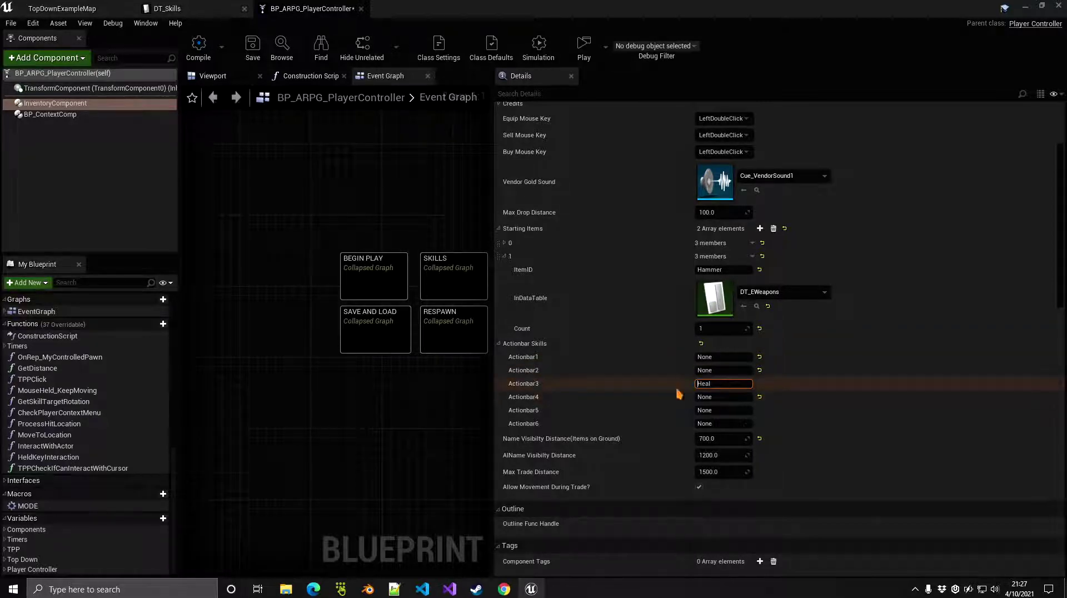
{"action": "type", "text": "None"}
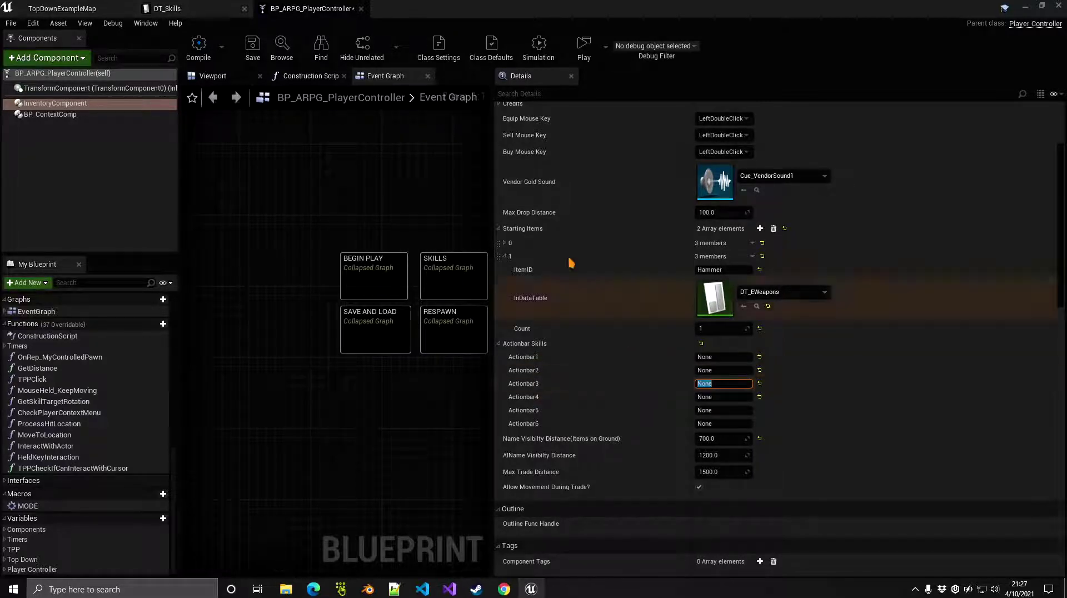
{"action": "left_click", "coordinate": [252, 47]}
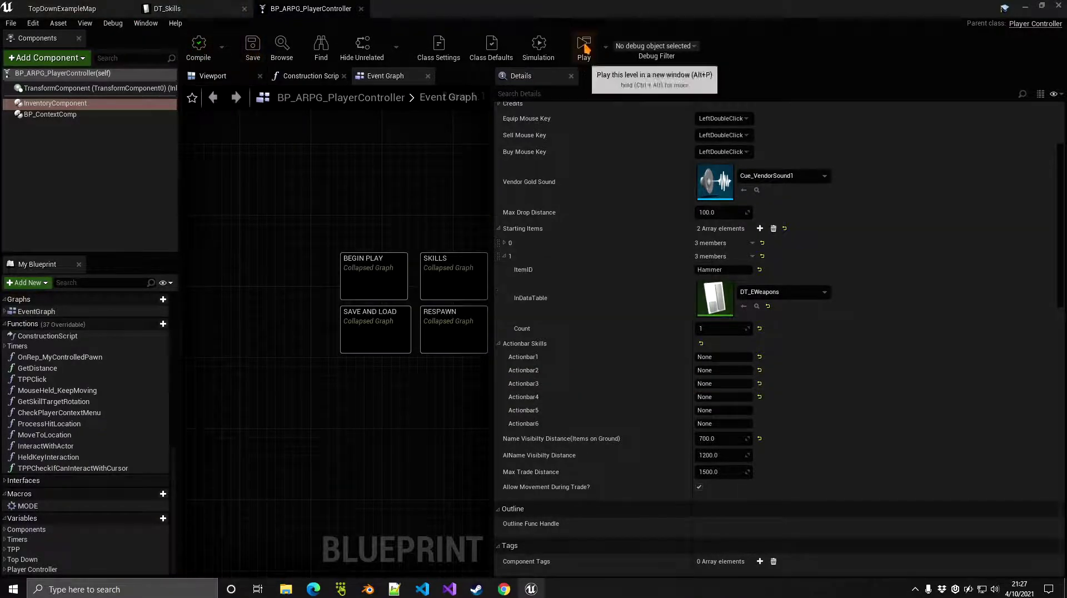
Step: Play the level to check the action bar and the inventory's Skills page, and end the preview
{"action": "left_click", "coordinate": [583, 47]}
{"action": "key", "text": "i"}
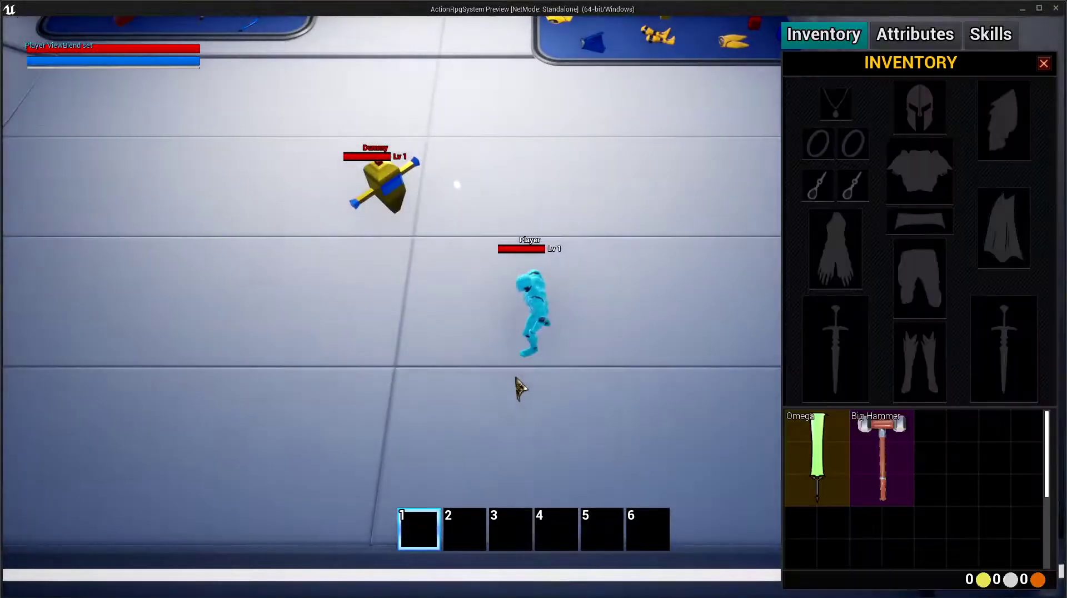
{"action": "left_click", "coordinate": [989, 34]}
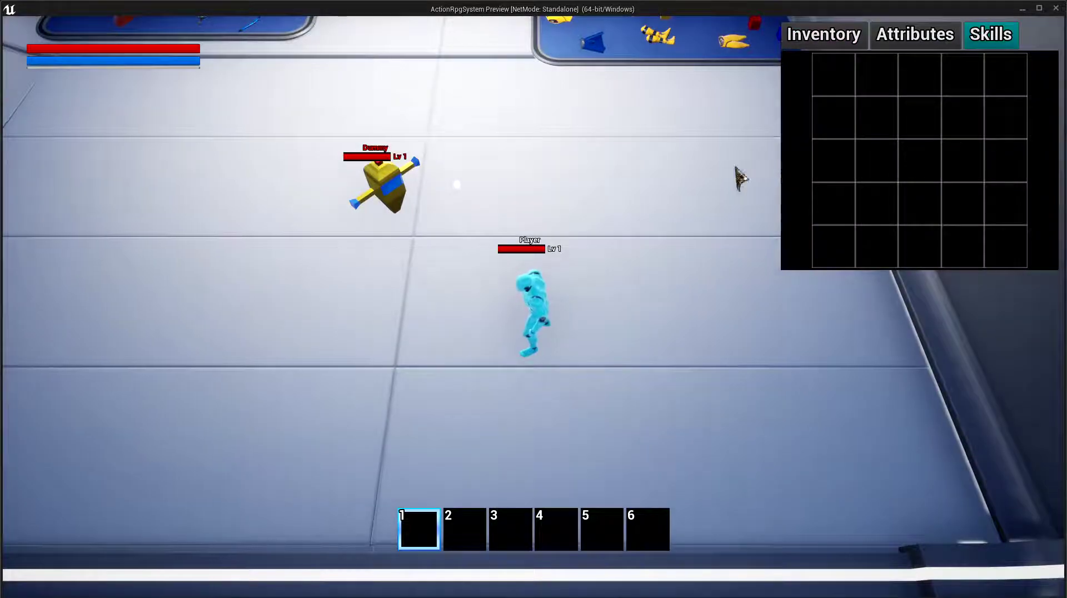
{"action": "key", "text": "Escape"}
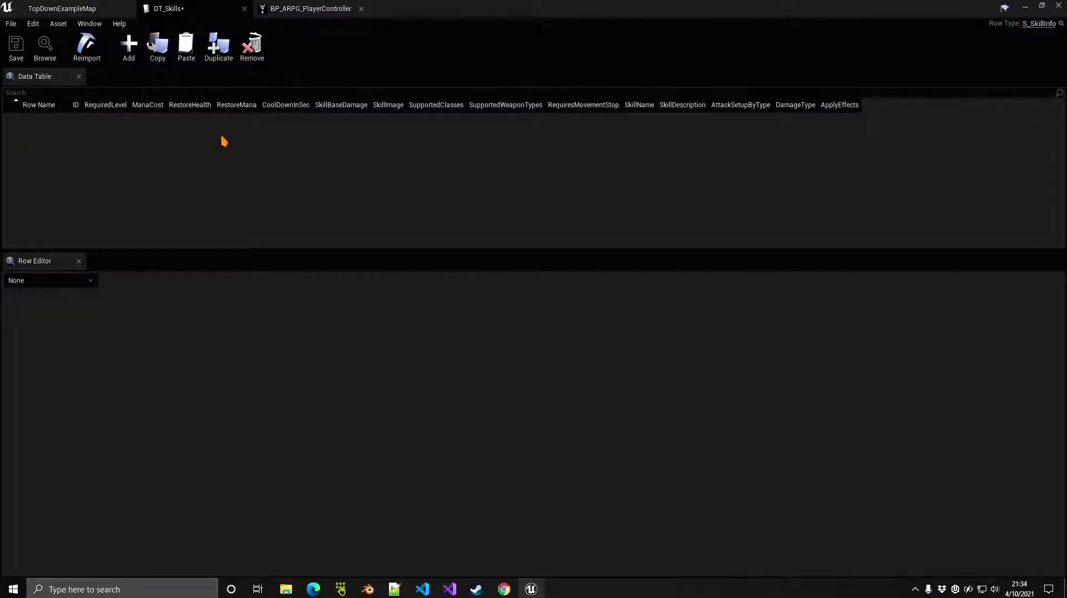
Step: Add a new row to the DT_Skills data table and set both its ID and row name to Heal
{"action": "left_click", "coordinate": [129, 52]}
{"action": "double_click", "coordinate": [42, 119]}
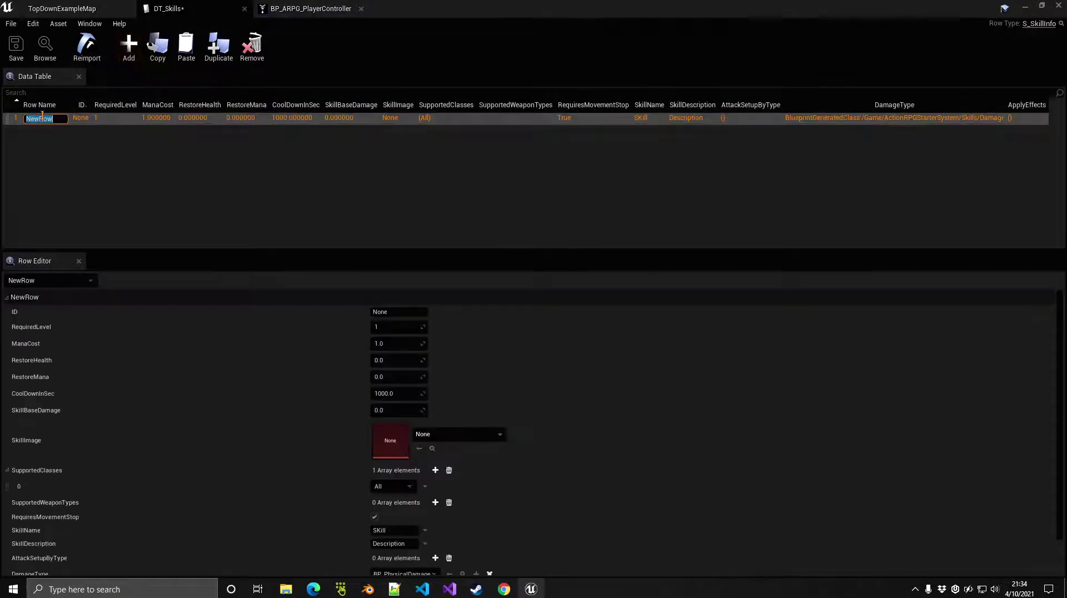
{"action": "left_click", "coordinate": [36, 130]}
{"action": "left_click", "coordinate": [42, 119]}
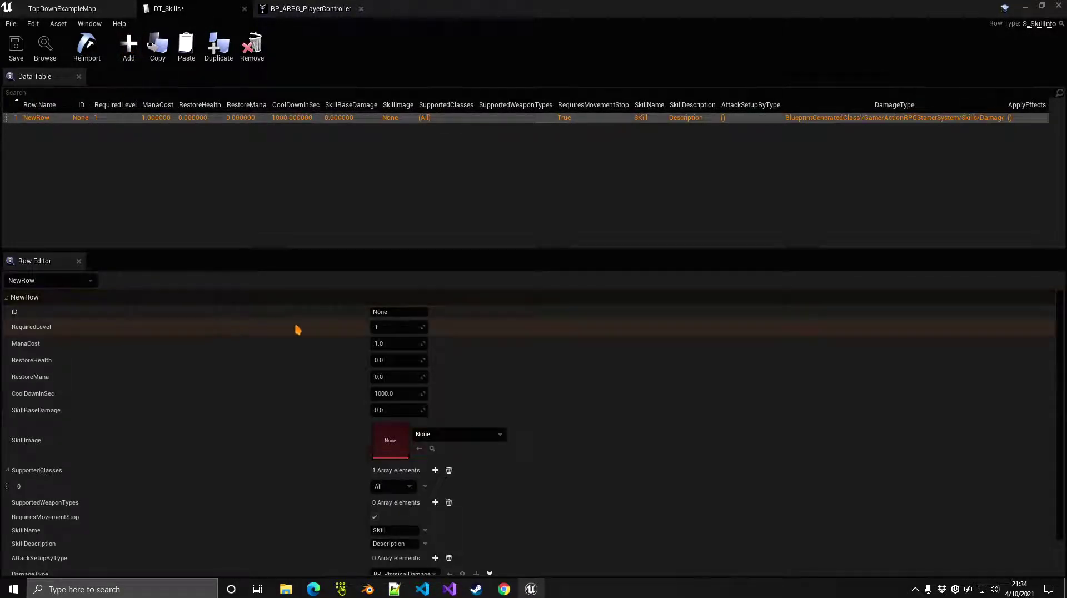
{"action": "left_click", "coordinate": [397, 312]}
{"action": "type", "text": "Heal"}
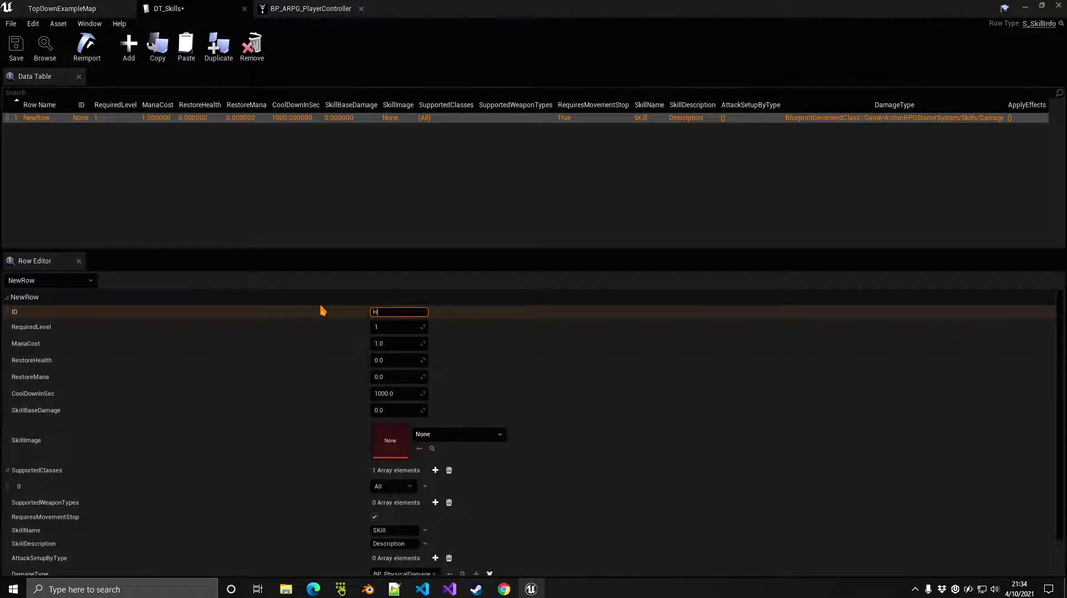
{"action": "key", "text": "Return"}
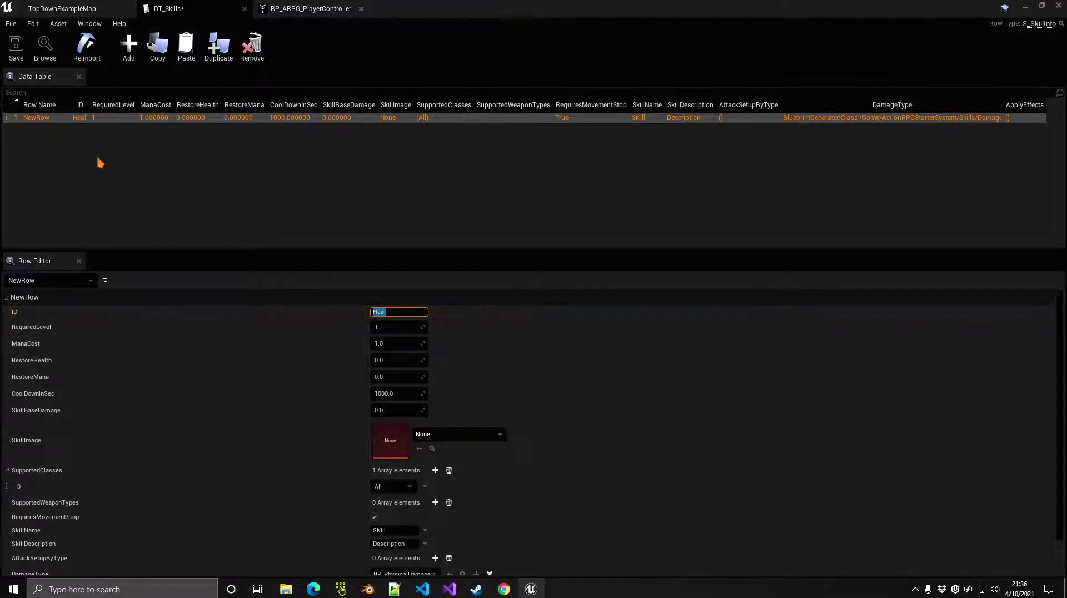
{"action": "double_click", "coordinate": [36, 119]}
{"action": "type", "text": "Heal"}
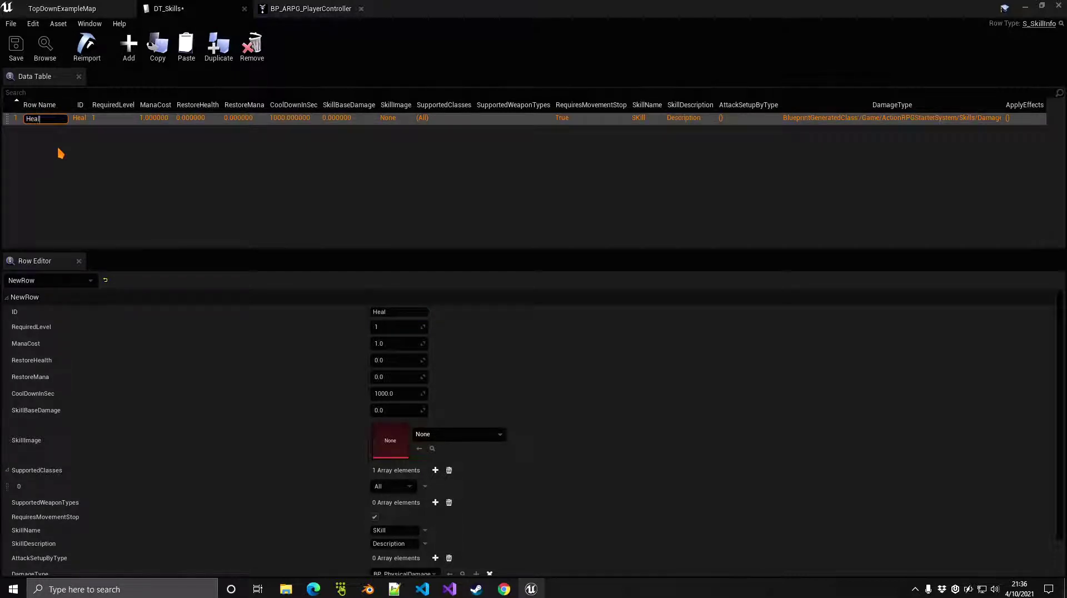
{"action": "key", "text": "Return"}
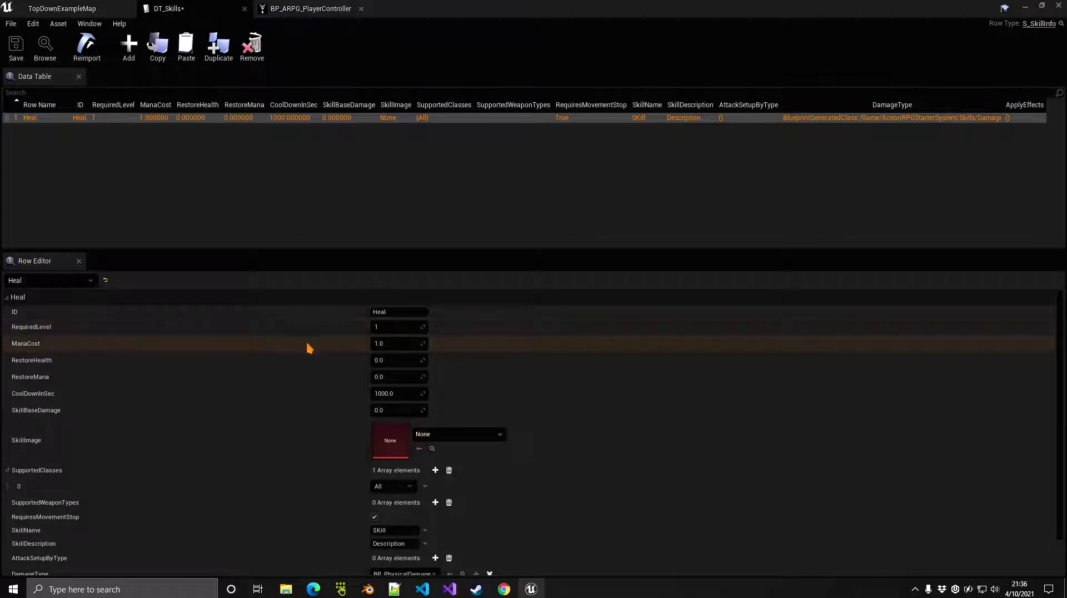
Step: Set the Heal row's ManaCost to 20 and its RestoreHealth to 500
{"action": "left_click", "coordinate": [392, 343]}
{"action": "type", "text": "20"}
{"action": "key", "text": "Return"}
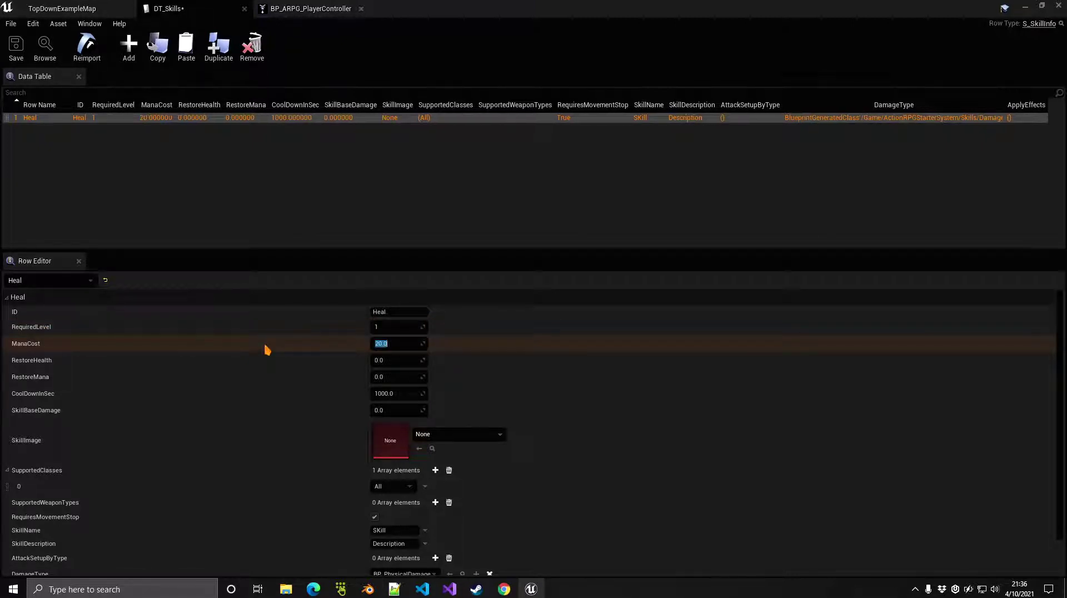
{"action": "scroll", "coordinate": [139, 358], "scroll_direction": "down", "scroll_amount": 1}
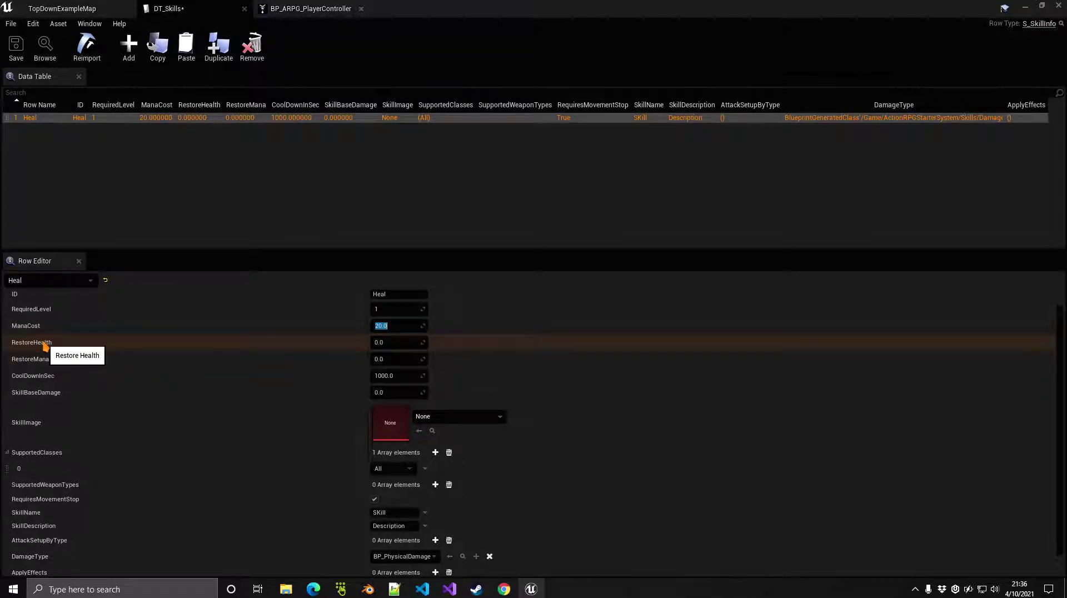
{"action": "left_click", "coordinate": [392, 342]}
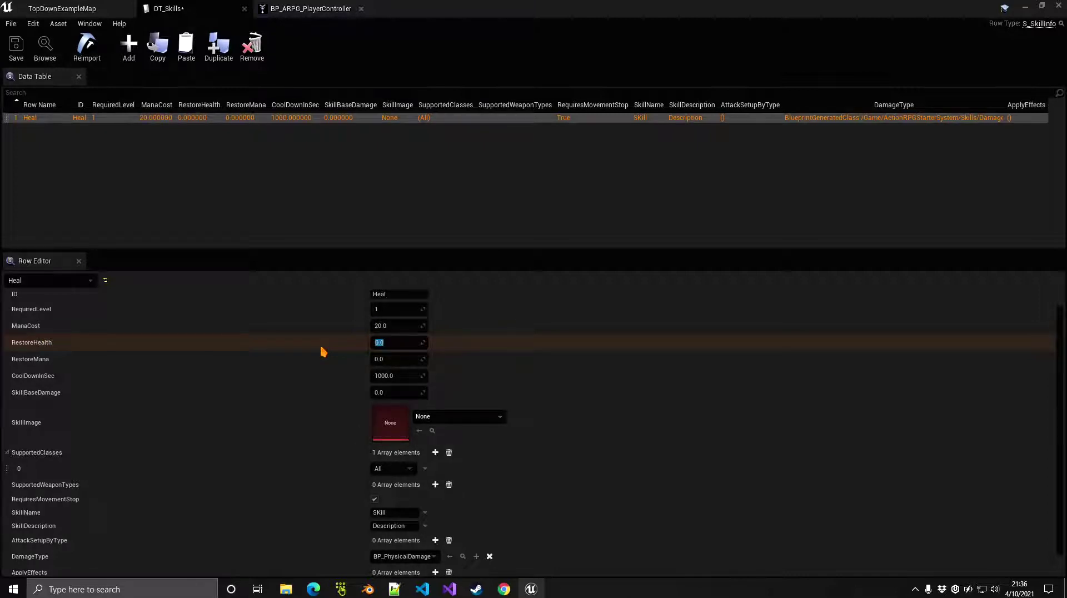
{"action": "key", "text": "Return"}
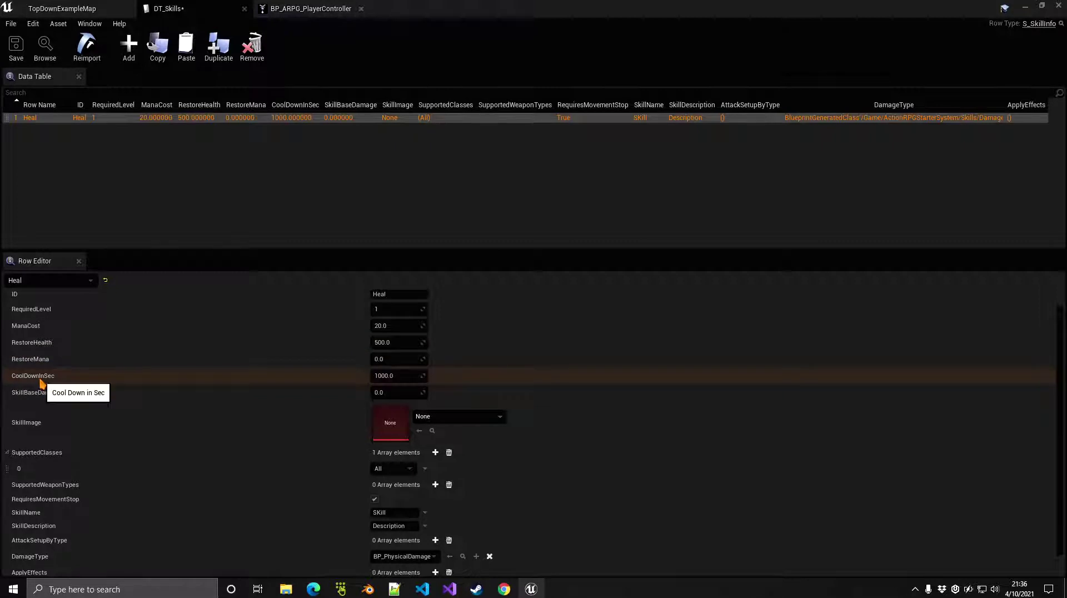
Step: Set the Heal row's CoolDownInSec to 5
{"action": "left_click", "coordinate": [384, 376]}
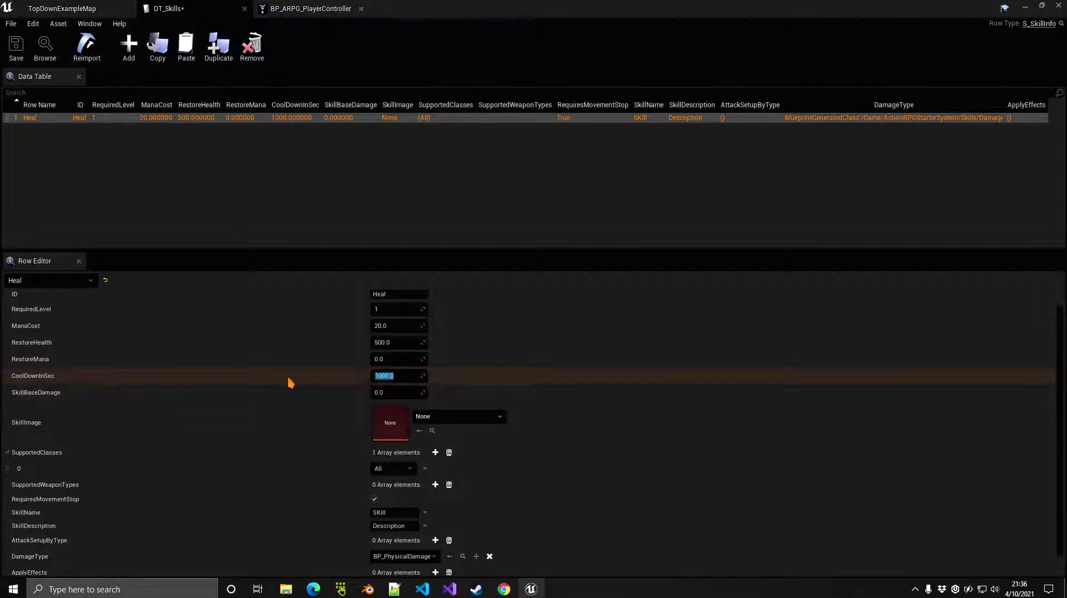
{"action": "type", "text": "5"}
{"action": "key", "text": "Return"}
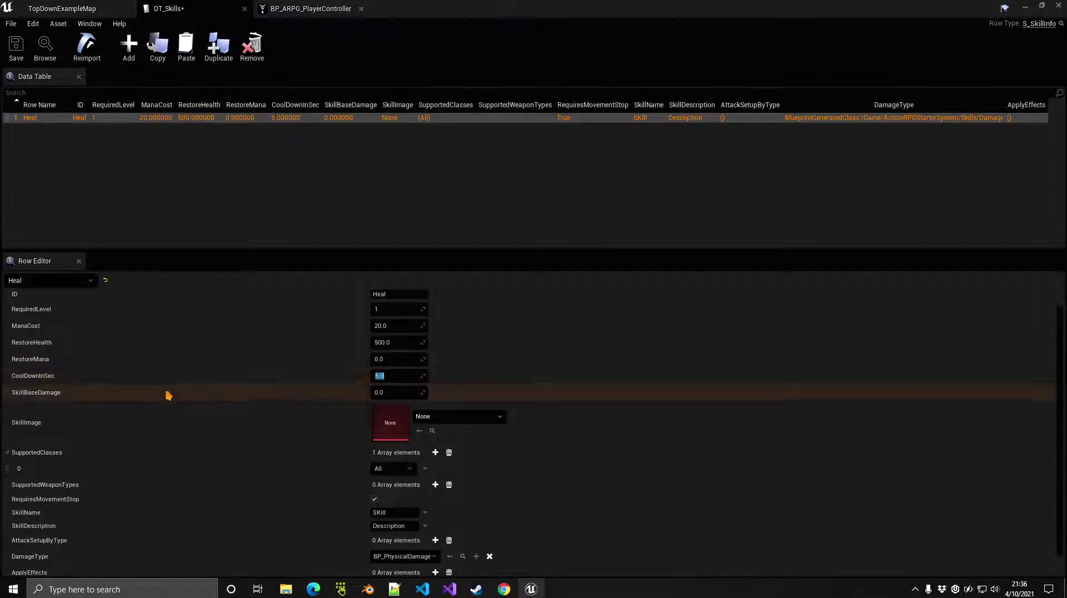
Step: Search the textures for "heal" and assign T_HealingSpell as the Heal row's SkillImage
{"action": "scroll", "coordinate": [139, 384], "scroll_direction": "down", "scroll_amount": 1}
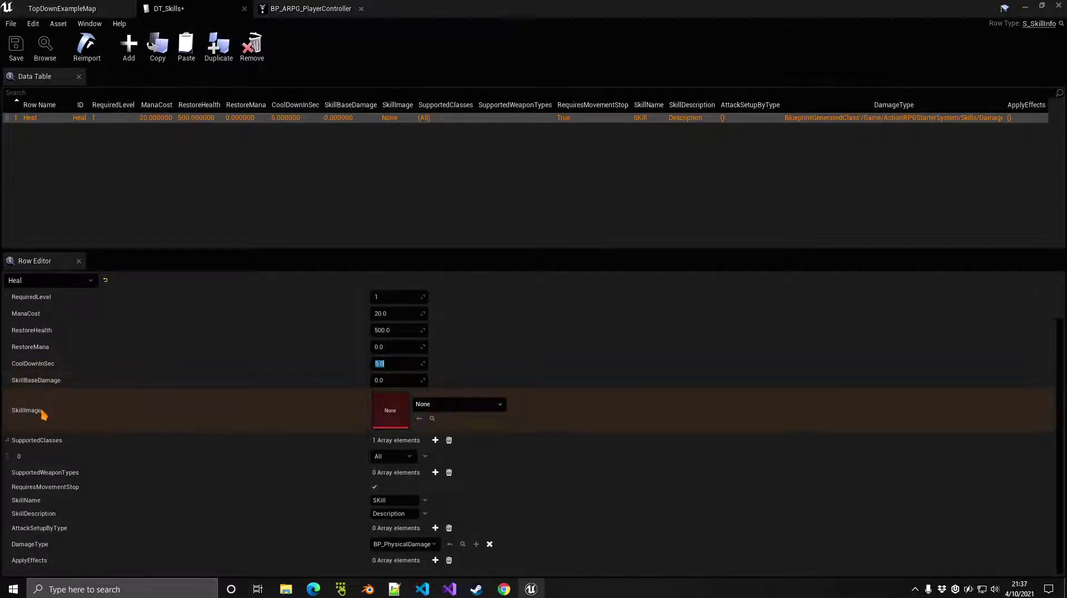
{"action": "left_click", "coordinate": [423, 405]}
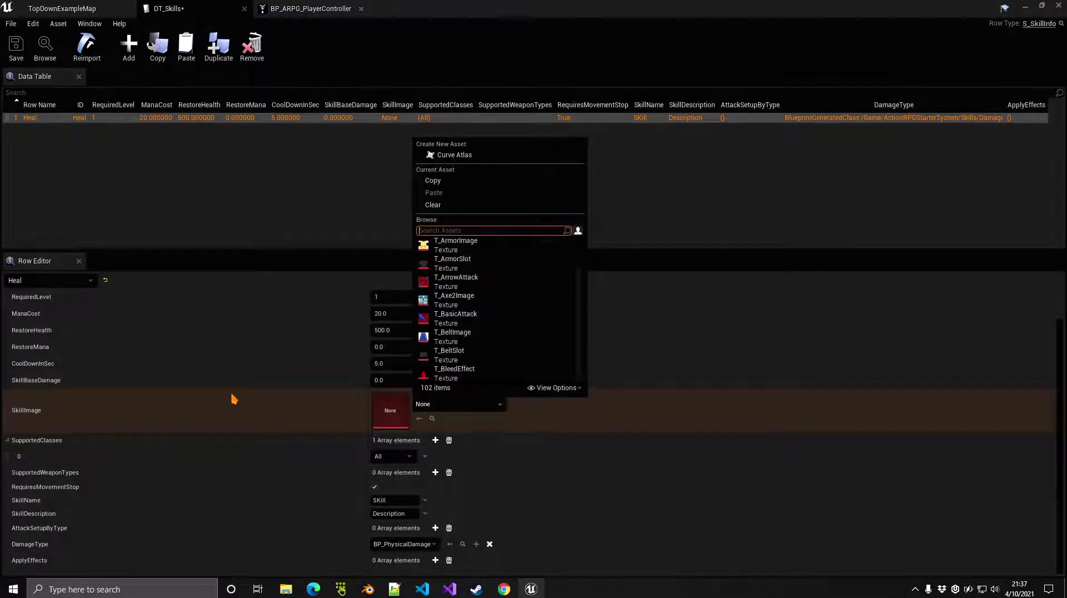
{"action": "type", "text": "heal"}
{"action": "left_click", "coordinate": [445, 245]}
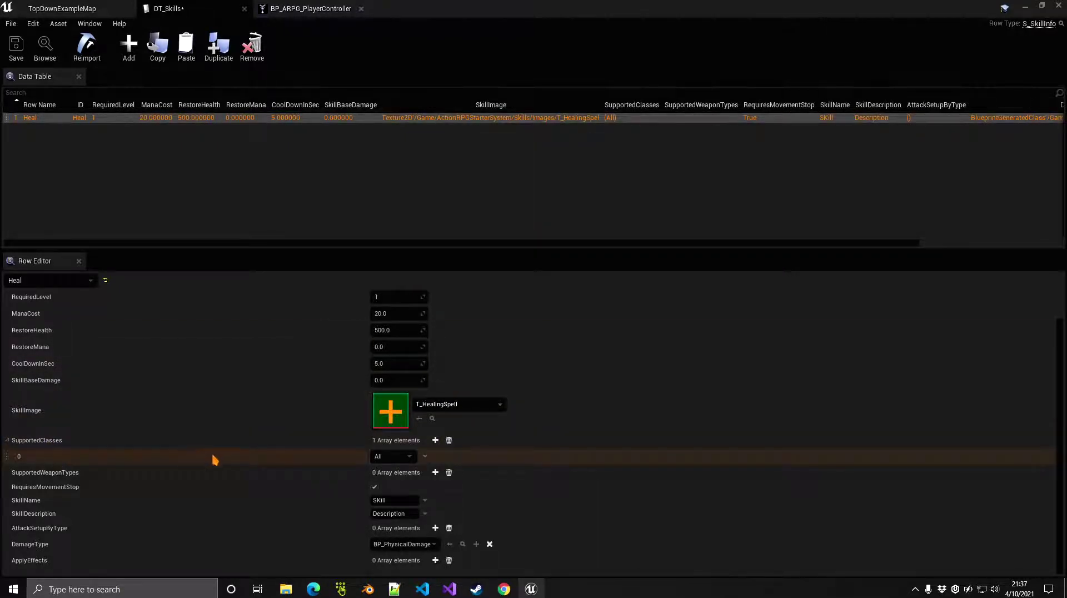
Step: Keep All as the Heal skill's supported class and add Hammer as a supported weapon type
{"action": "left_click", "coordinate": [379, 456]}
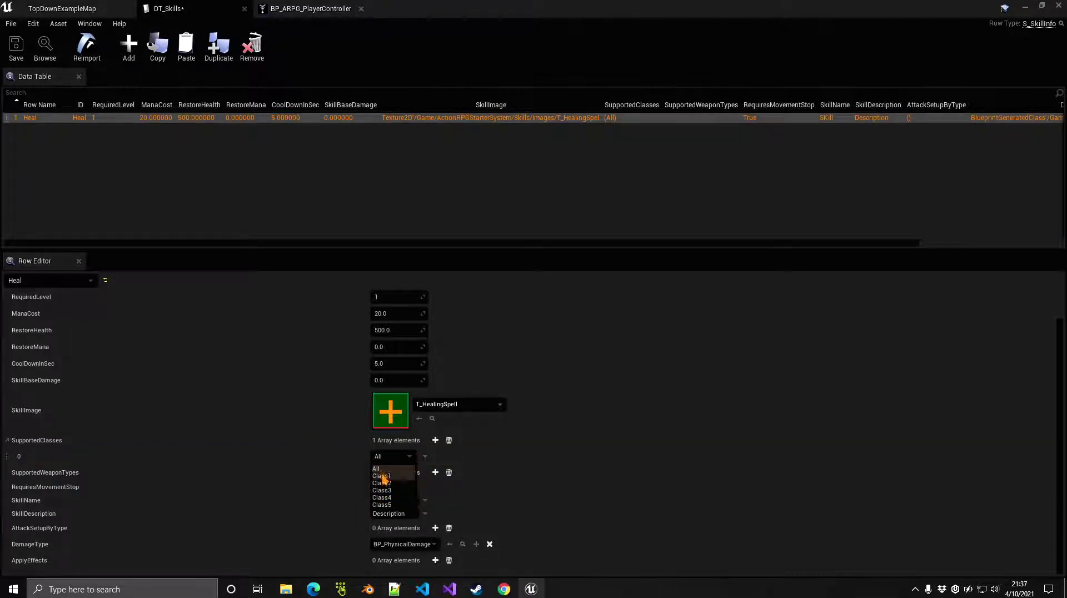
{"action": "left_click", "coordinate": [380, 470]}
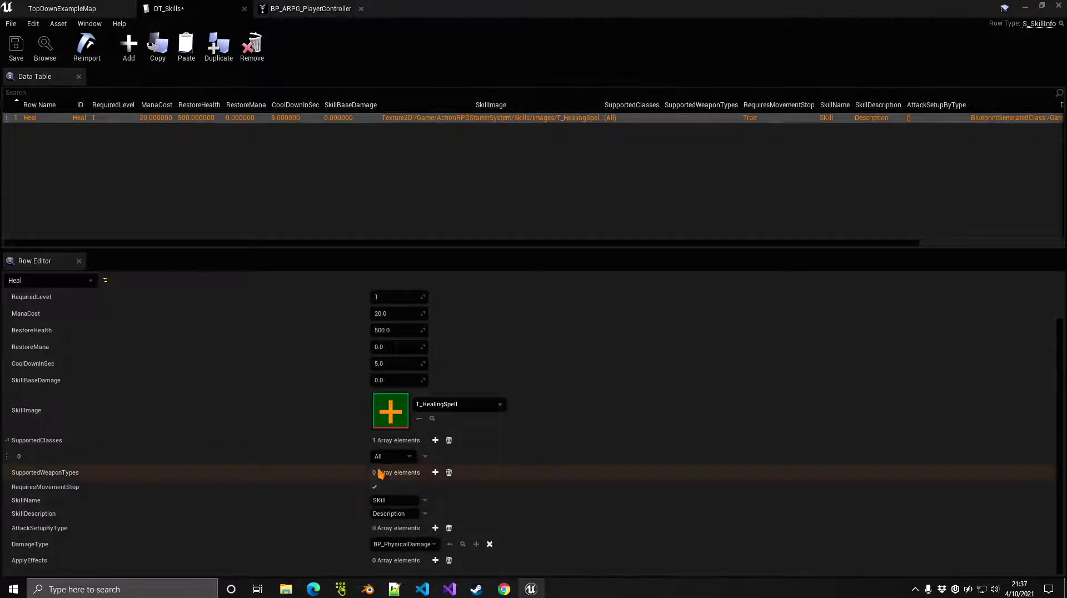
{"action": "left_click", "coordinate": [436, 472]}
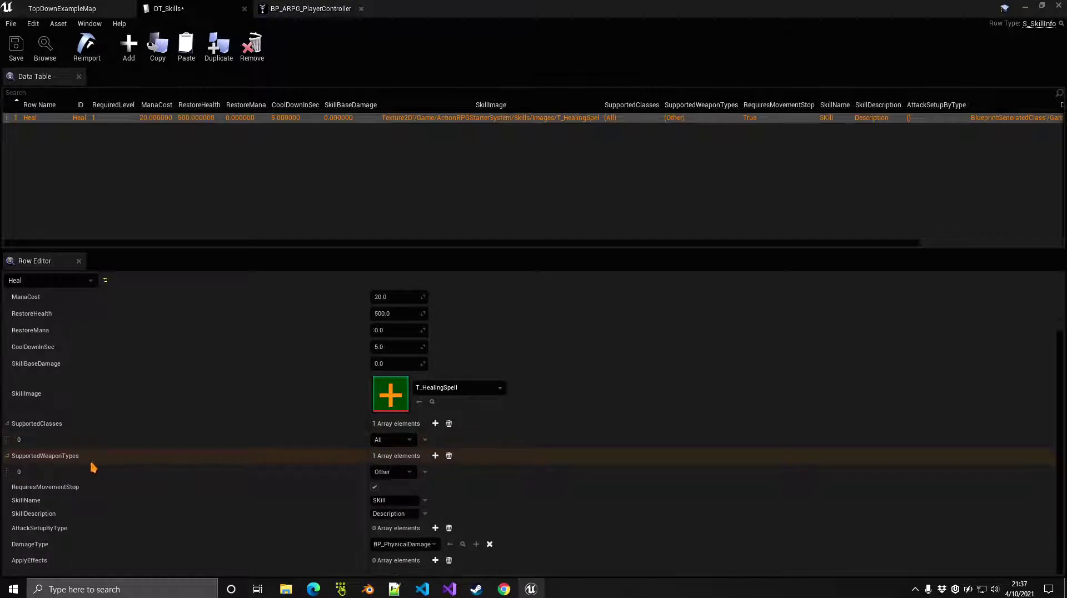
{"action": "left_click", "coordinate": [387, 476]}
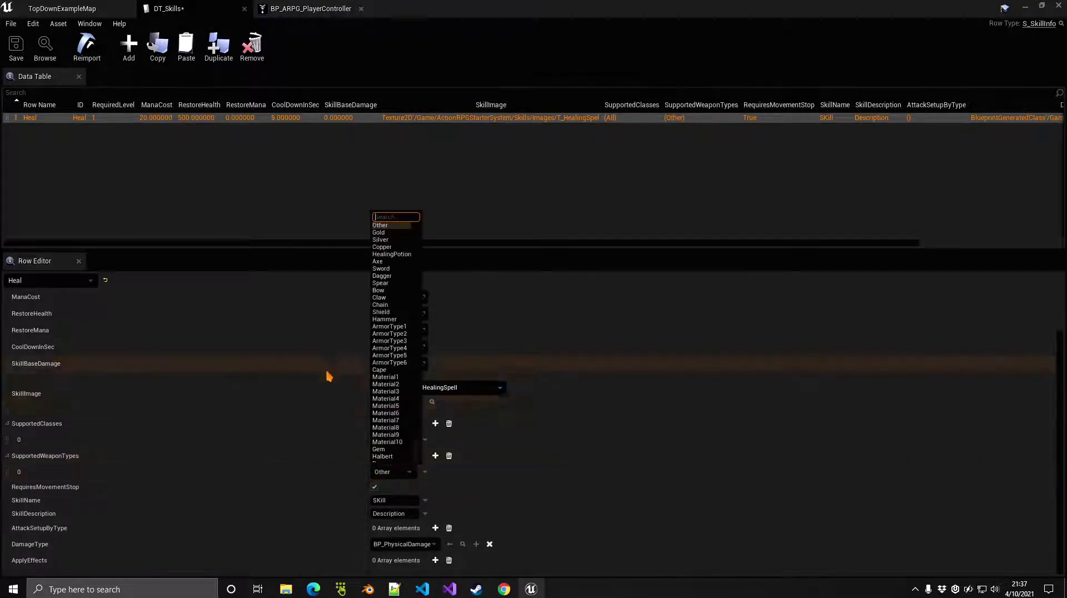
{"action": "left_click", "coordinate": [388, 320]}
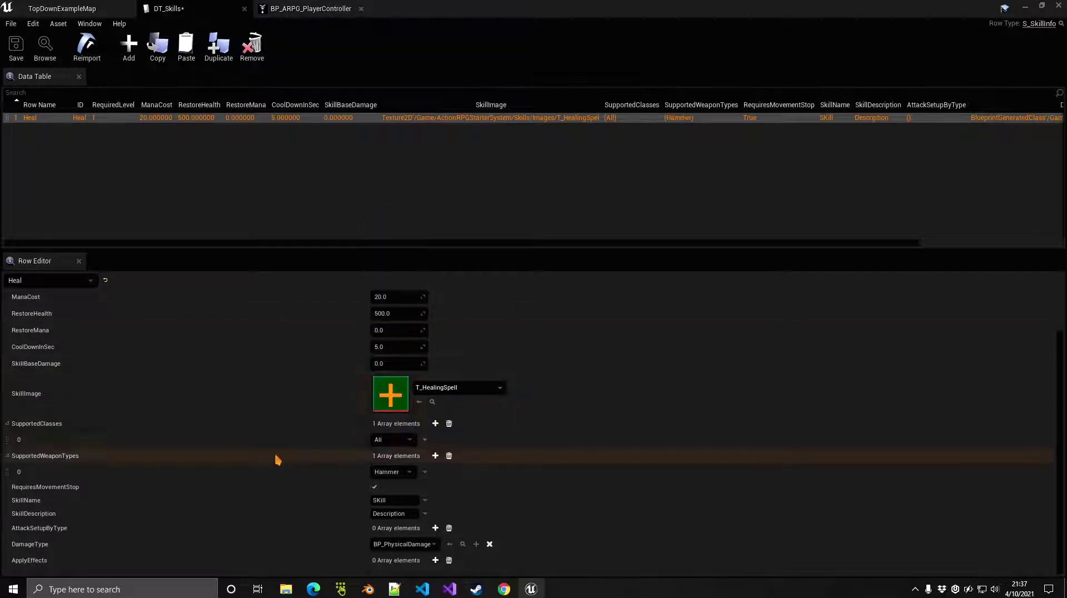
Step: Clear the Heal row's supported weapon types and turn off RequiresMovementStop
{"action": "left_click", "coordinate": [449, 456]}
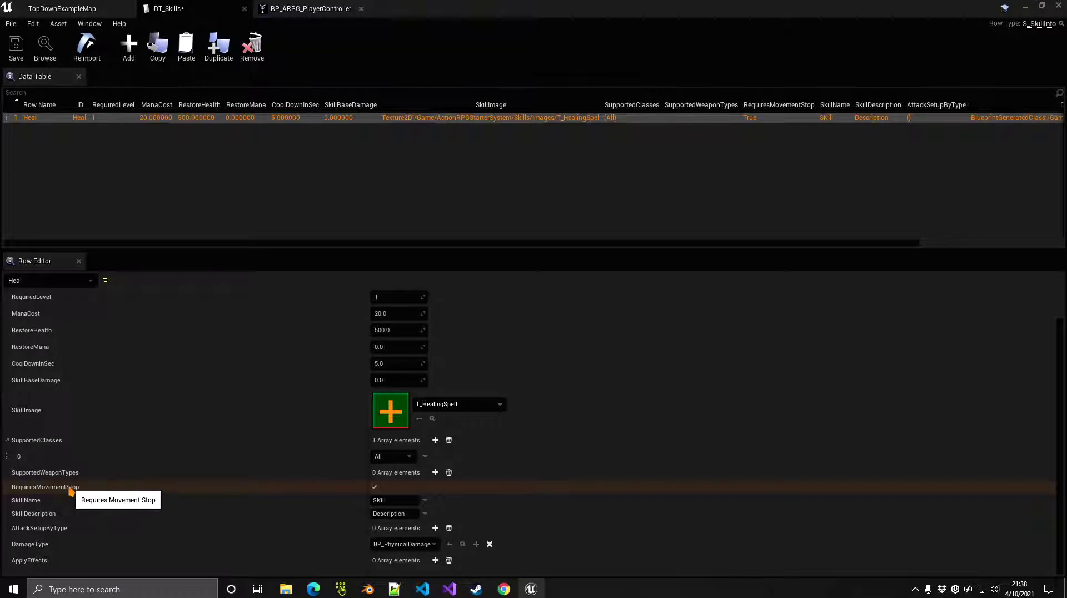
{"action": "left_click", "coordinate": [374, 486]}
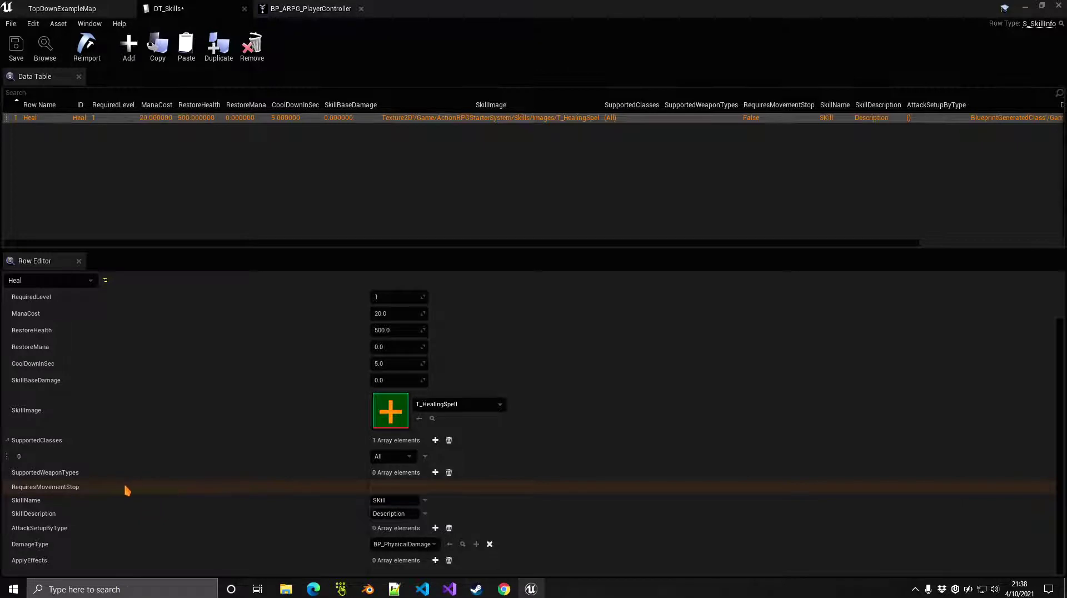
Step: Set the Heal row's SkillName to "Healing spell"
{"action": "left_click", "coordinate": [383, 500]}
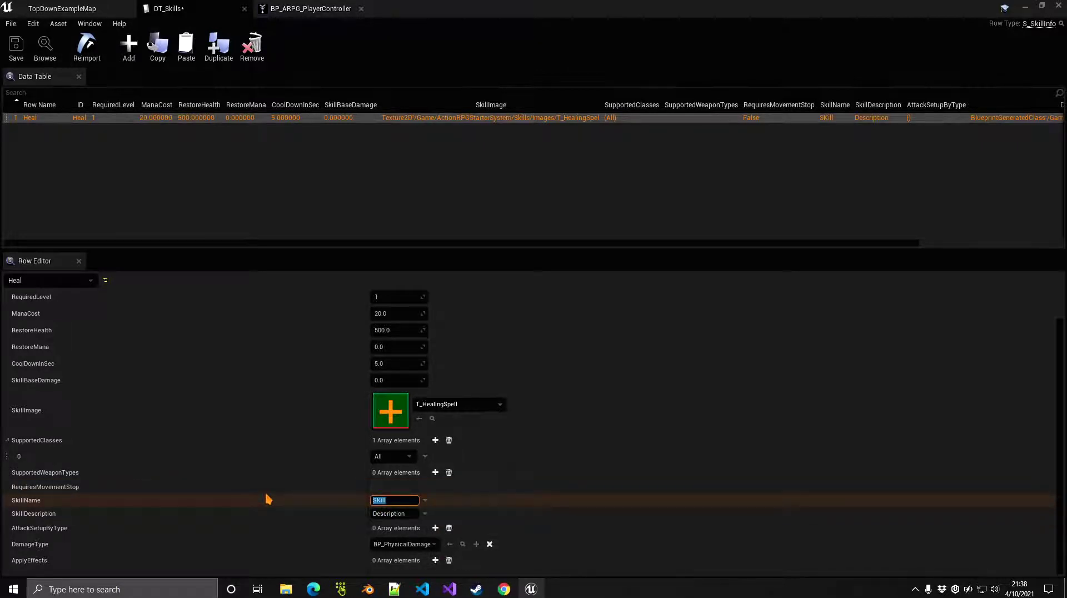
{"action": "type", "text": "Healing spell"}
{"action": "key", "text": "Return"}
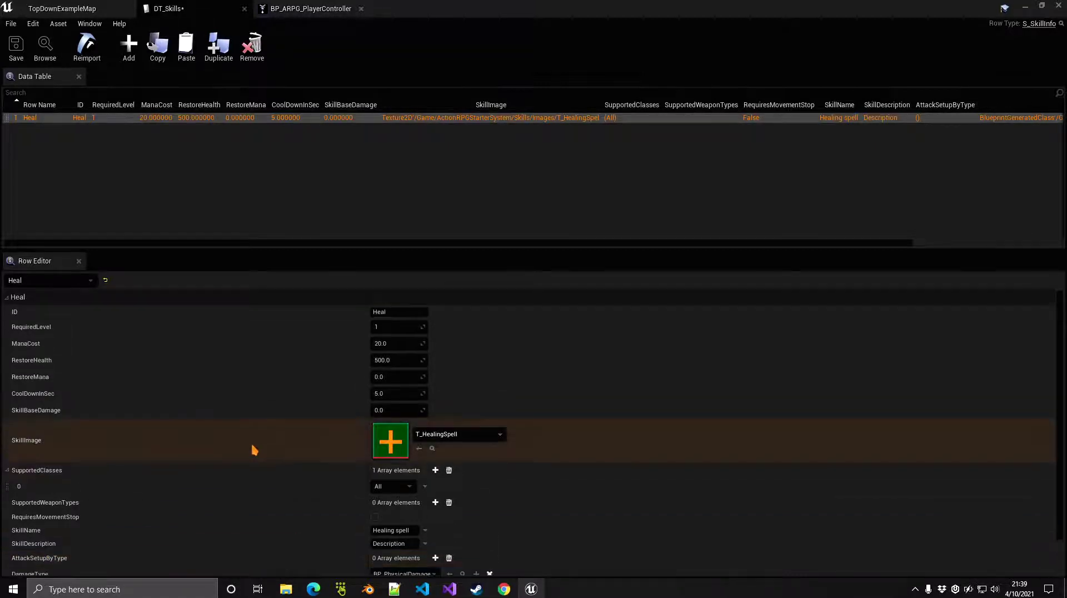
Step: Set the Heal row's DamageType to BP_MagicalDamage and save the data table
{"action": "scroll", "coordinate": [261, 444], "scroll_direction": "up", "scroll_amount": 1}
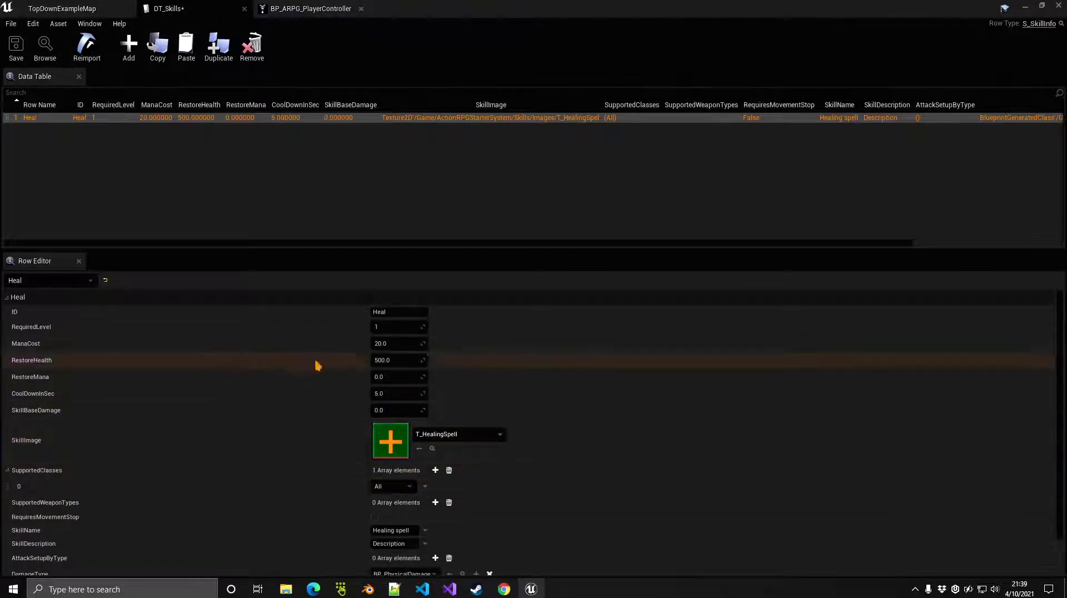
{"action": "scroll", "coordinate": [263, 433], "scroll_direction": "down", "scroll_amount": 1}
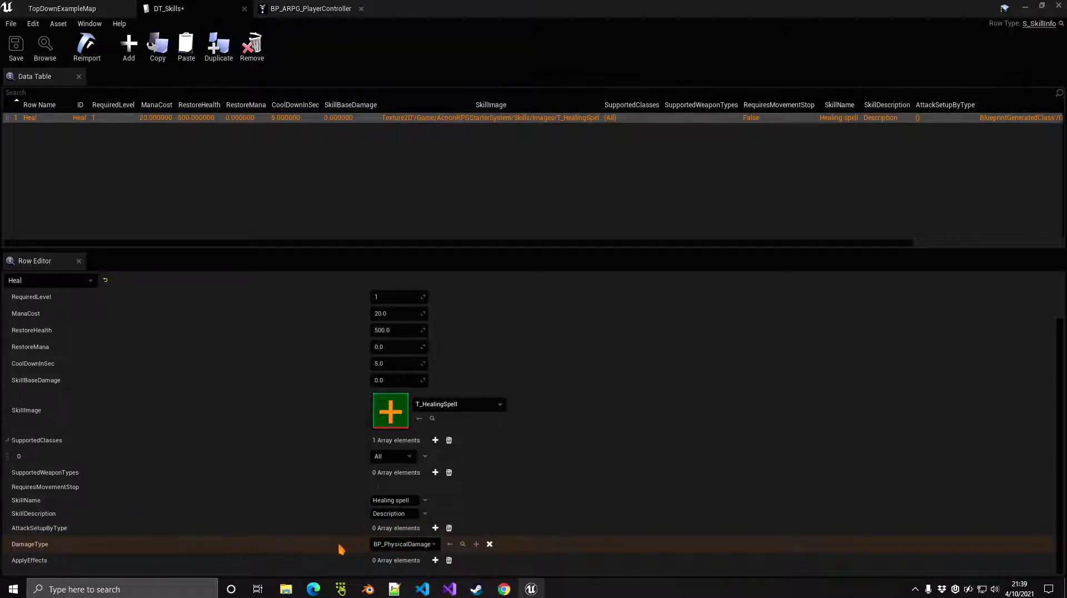
{"action": "left_click", "coordinate": [400, 545]}
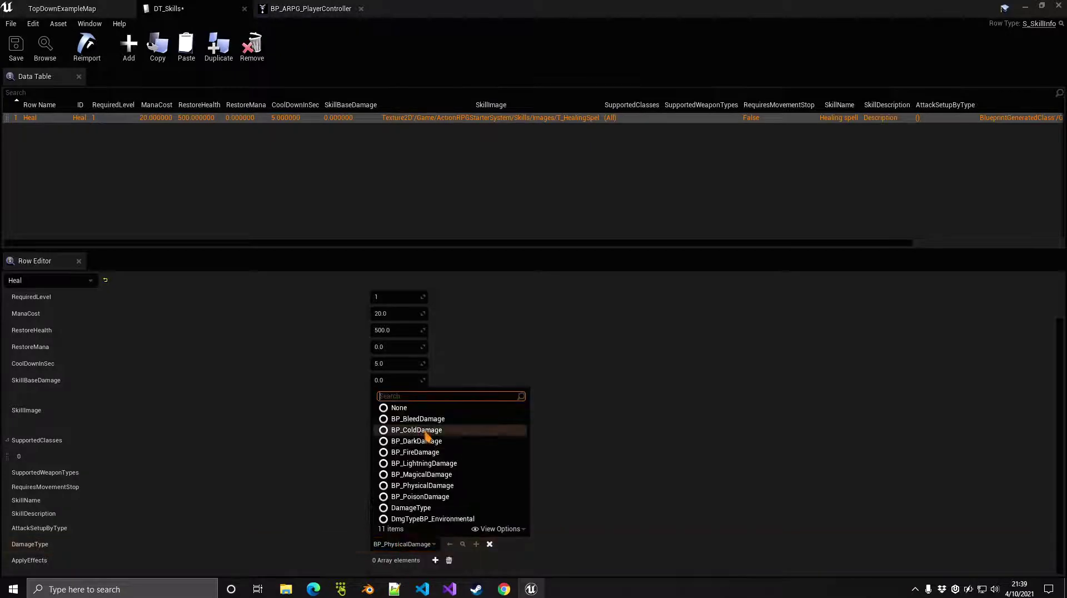
{"action": "left_click", "coordinate": [422, 474]}
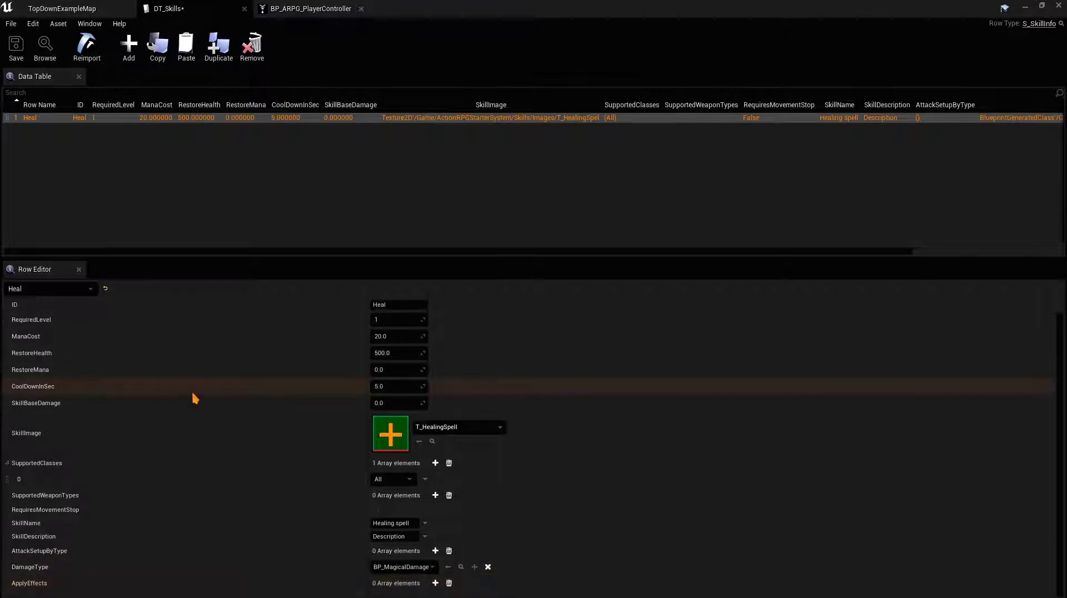
{"action": "left_click", "coordinate": [15, 46]}
Step: Play TopDownExampleMap and show the heal skill's tooltip on the in-game Skills page
{"action": "left_click", "coordinate": [115, 7]}
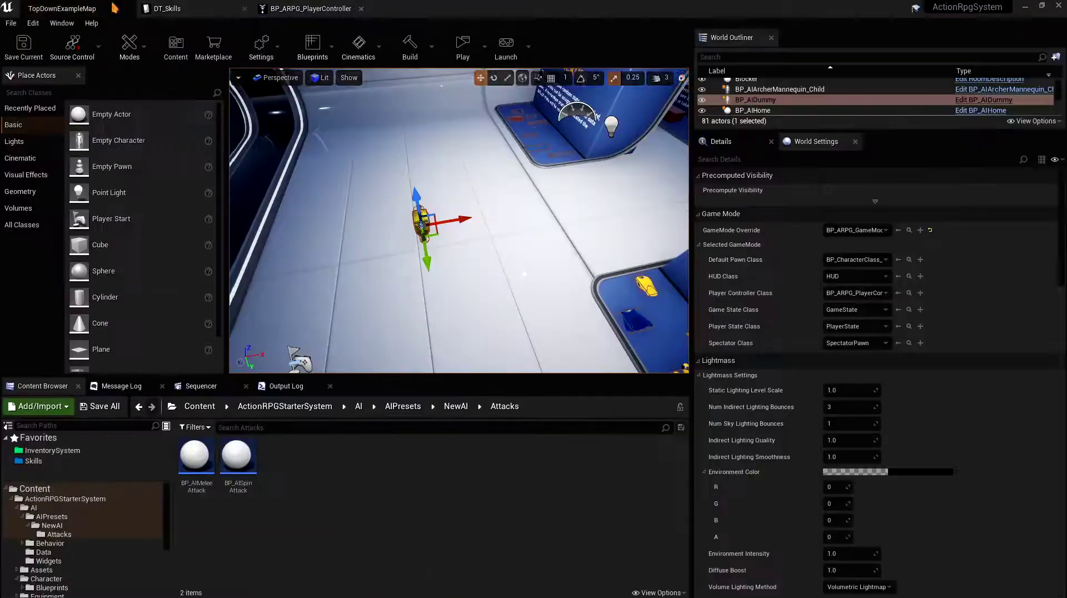
{"action": "left_click", "coordinate": [462, 44]}
{"action": "left_click", "coordinate": [482, 341]}
{"action": "key", "text": "i"}
{"action": "left_click", "coordinate": [991, 34]}
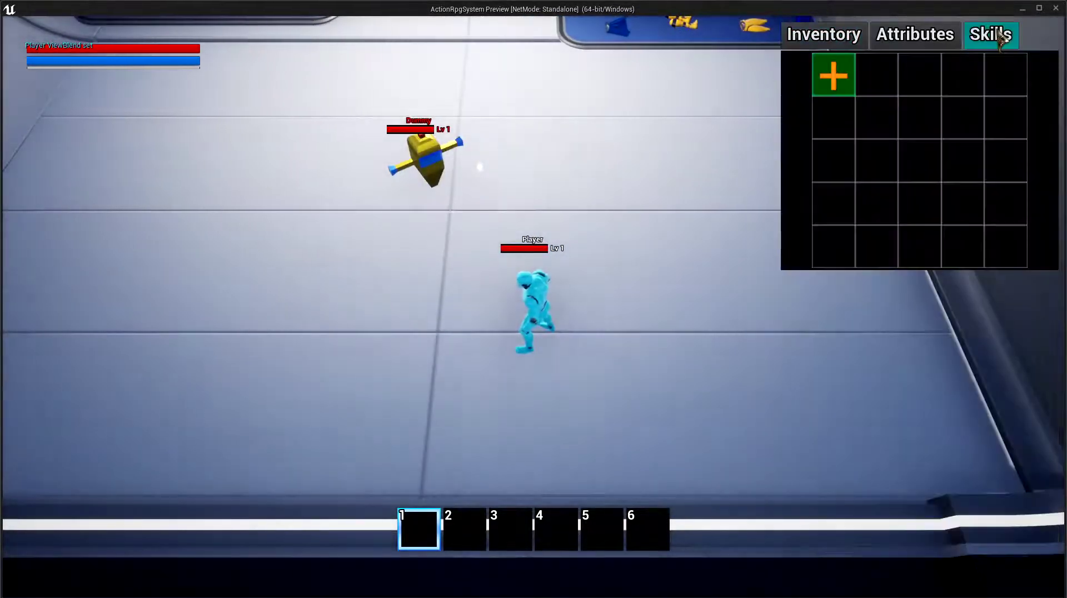
{"action": "mouse_move", "coordinate": [842, 81]}
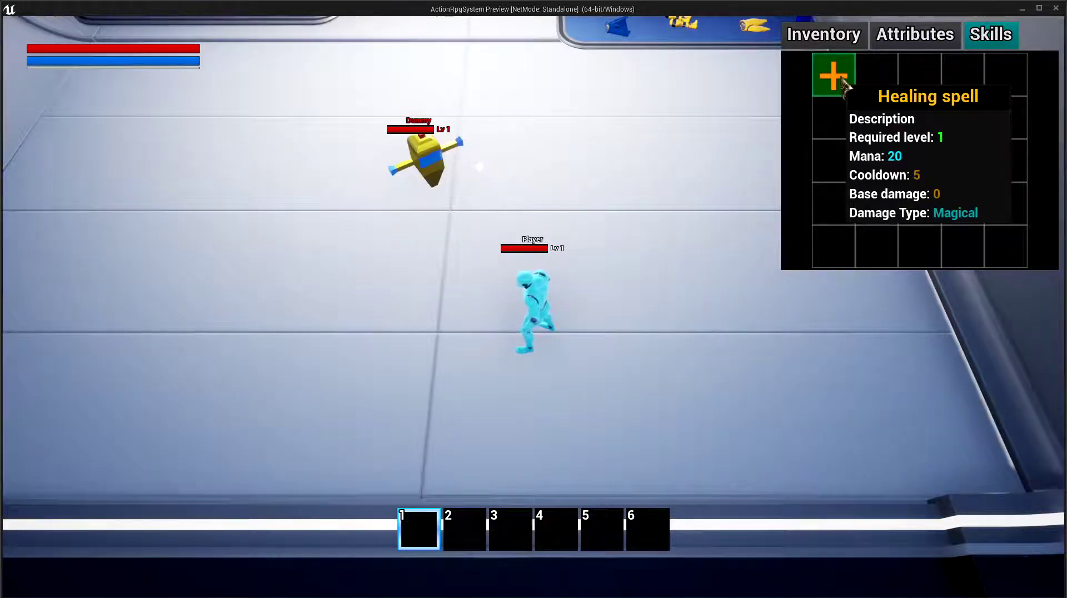
Step: Assign the heal skill to action bar slot 1, cast it on the damaged player, and end the play session
{"action": "left_click_drag", "start_coordinate": [841, 77], "coordinate": [811, 93]}
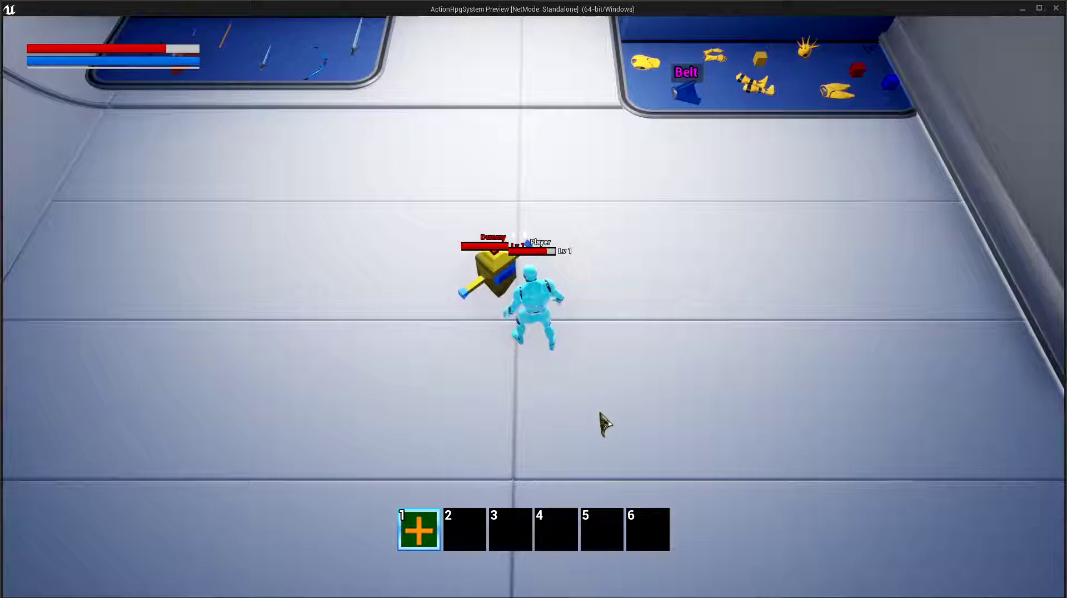
{"action": "left_click", "coordinate": [615, 427]}
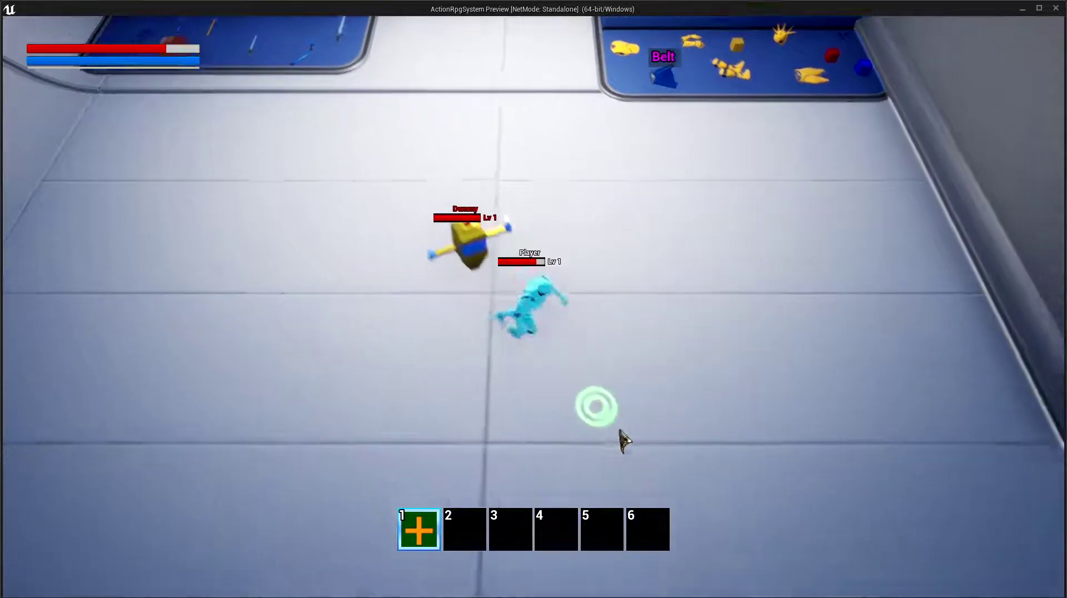
{"action": "key", "text": "1"}
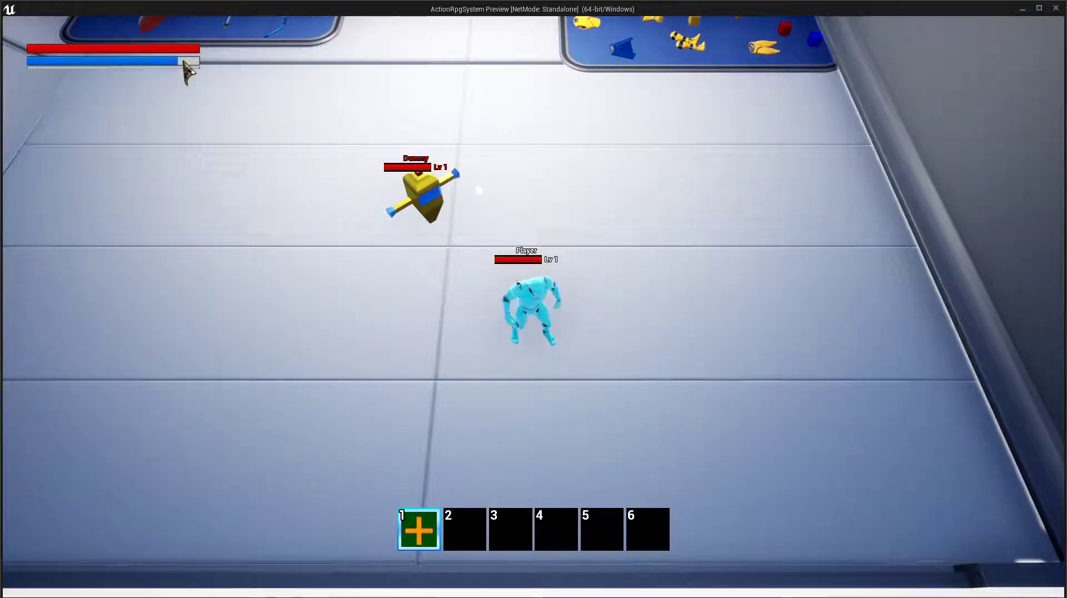
{"action": "key", "text": "Escape"}
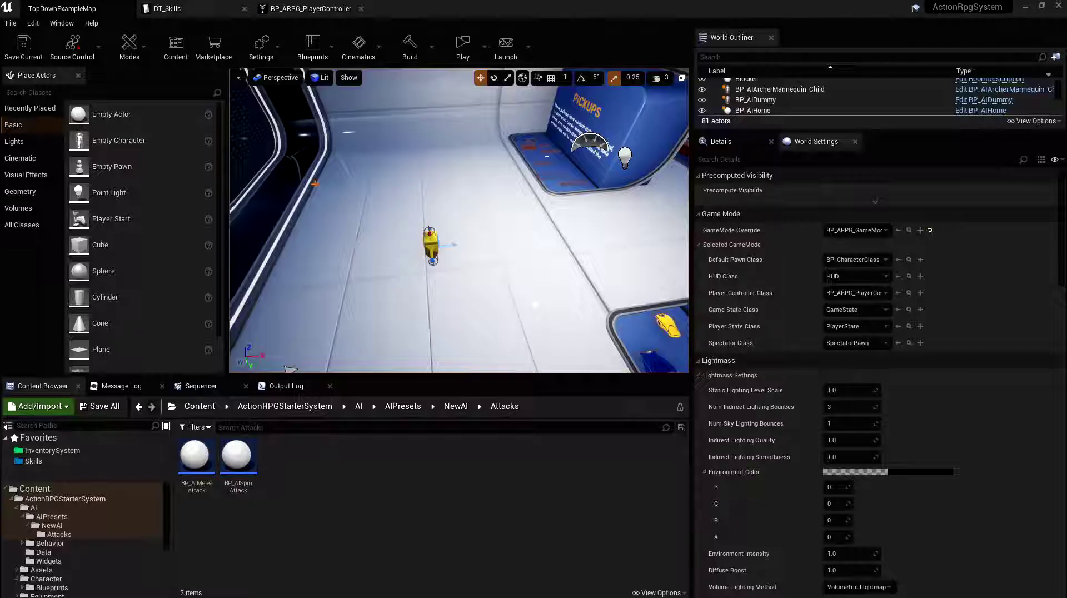
Step: In DT_Skills, set the Heal row's RestoreMana to 100 and its RestoreHealth to -100
{"action": "left_click", "coordinate": [204, 7]}
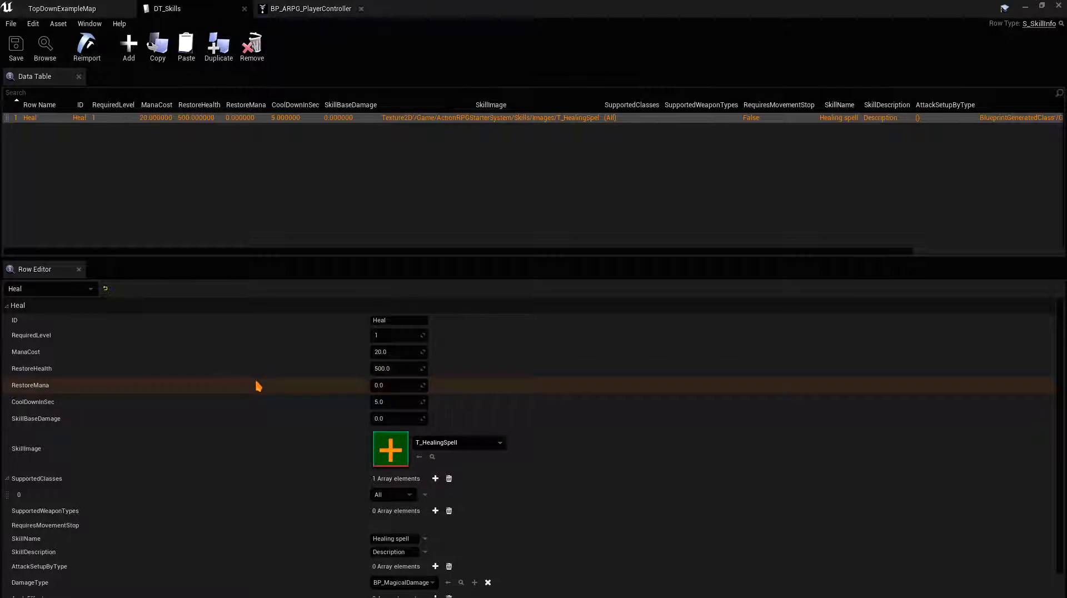
{"action": "left_click", "coordinate": [398, 366]}
{"action": "left_click", "coordinate": [392, 384]}
{"action": "key", "text": "Return"}
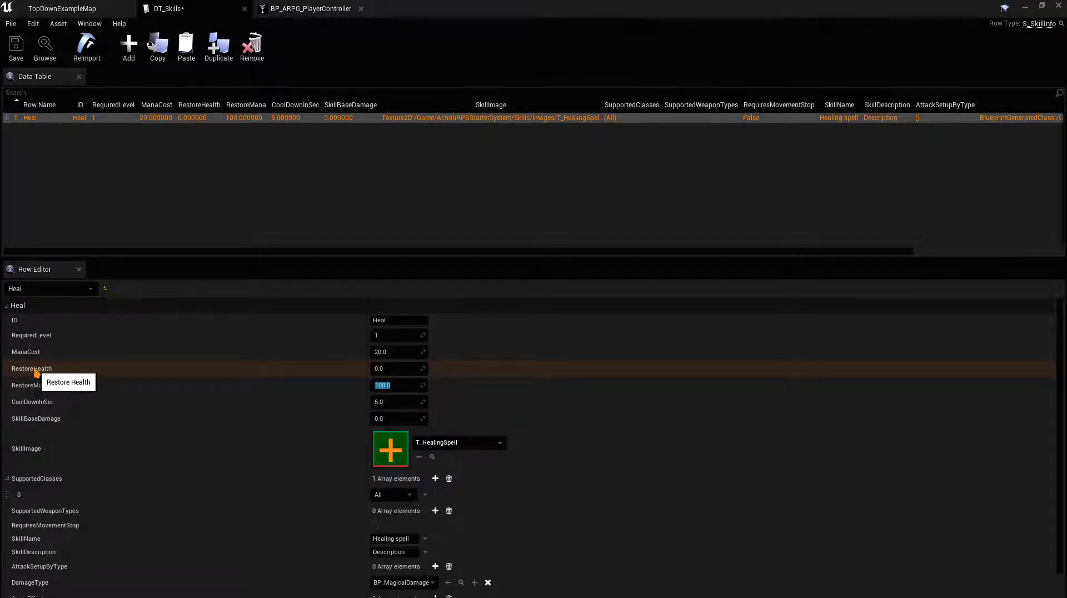
{"action": "left_click", "coordinate": [402, 368]}
{"action": "type", "text": "-1"}
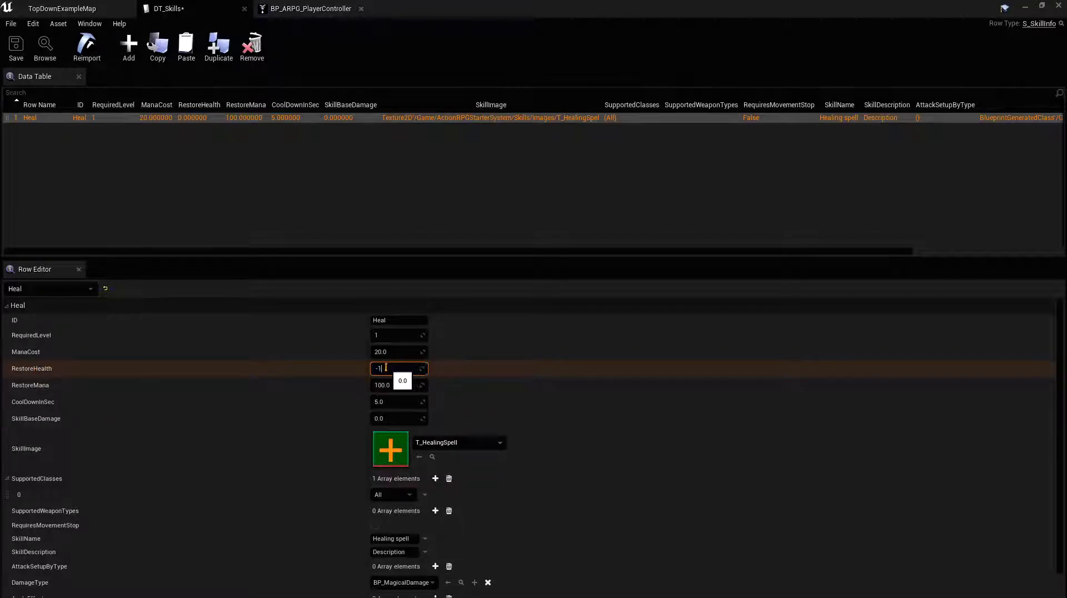
{"action": "type", "text": "00"}
{"action": "key", "text": "Return"}
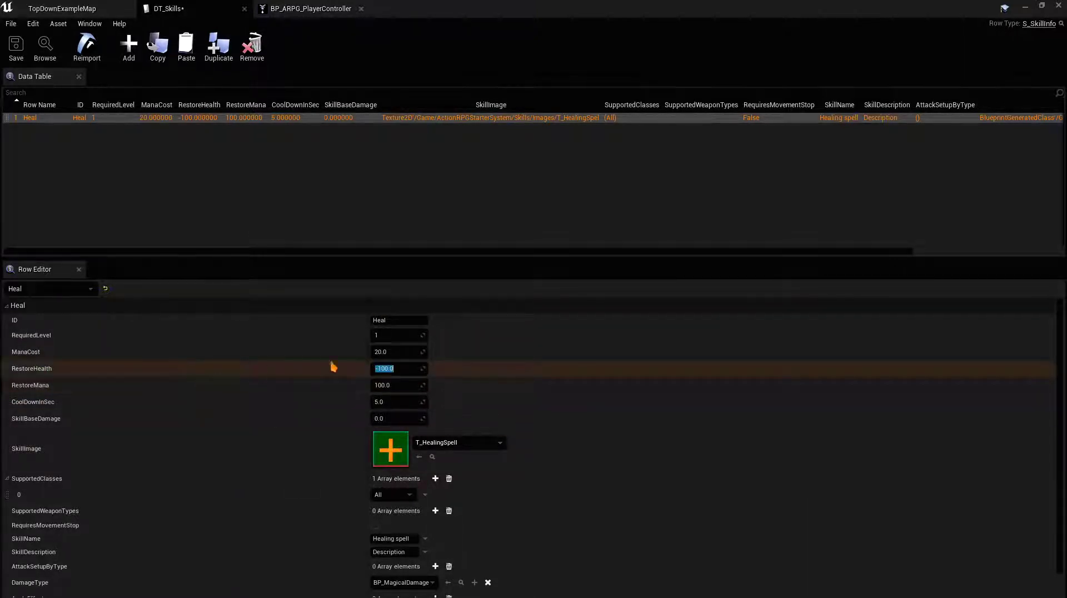
Step: Set the Heal row's ManaCost to 0 and save the data table
{"action": "key", "text": "shift+Tab"}
{"action": "type", "text": "0"}
{"action": "key", "text": "Return"}
{"action": "left_click", "coordinate": [246, 367]}
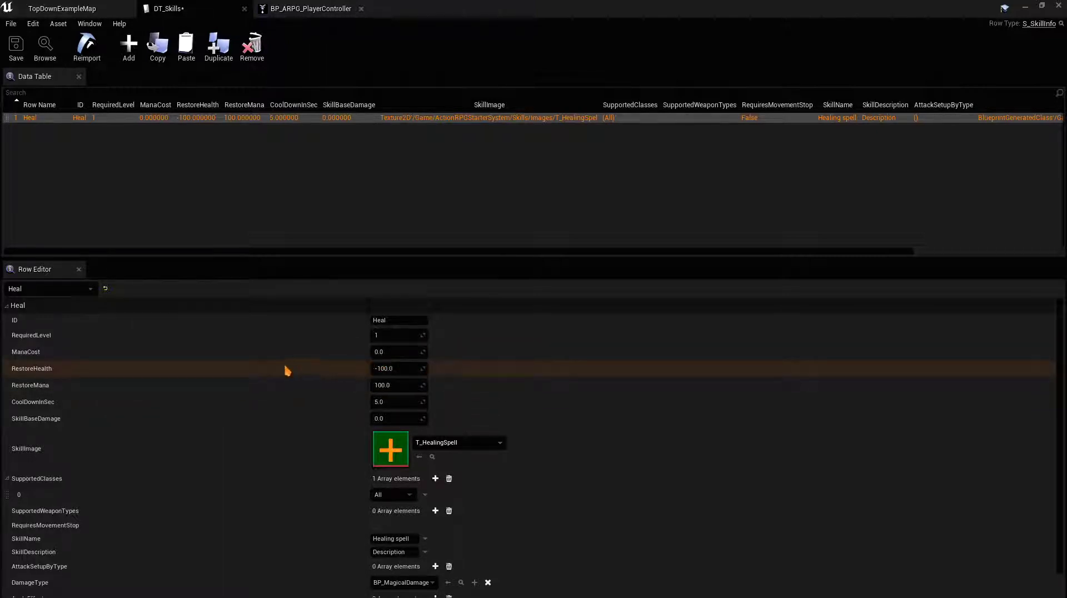
{"action": "key", "text": "ctrl+s"}
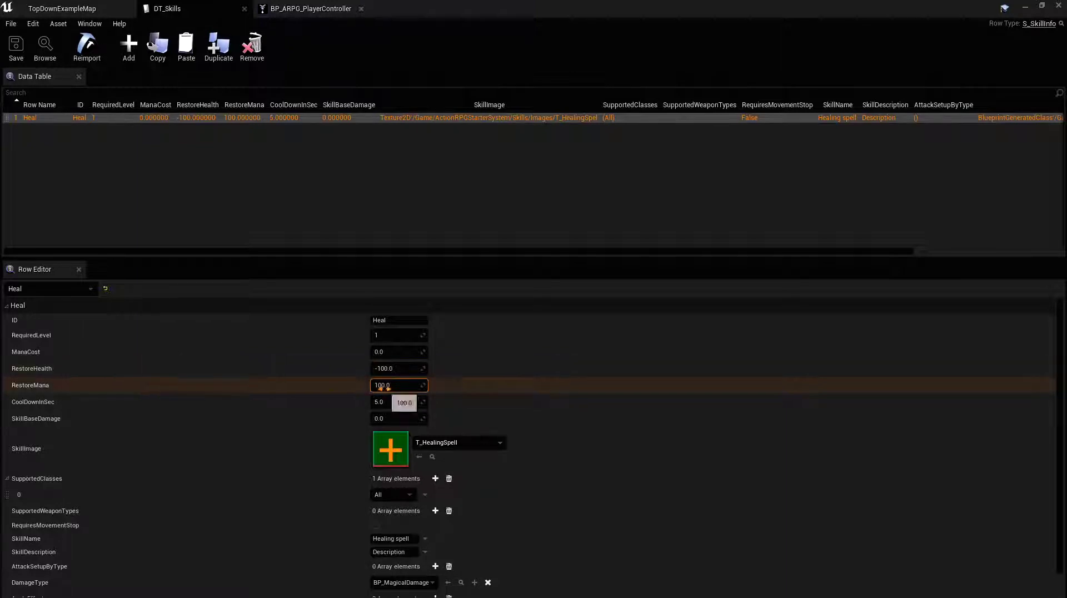
Step: Play TopDownExampleMap again and assign the heal skill from the Skills page to action bar slot 1
{"action": "left_click", "coordinate": [89, 9]}
{"action": "left_click", "coordinate": [466, 48]}
{"action": "left_click", "coordinate": [443, 326]}
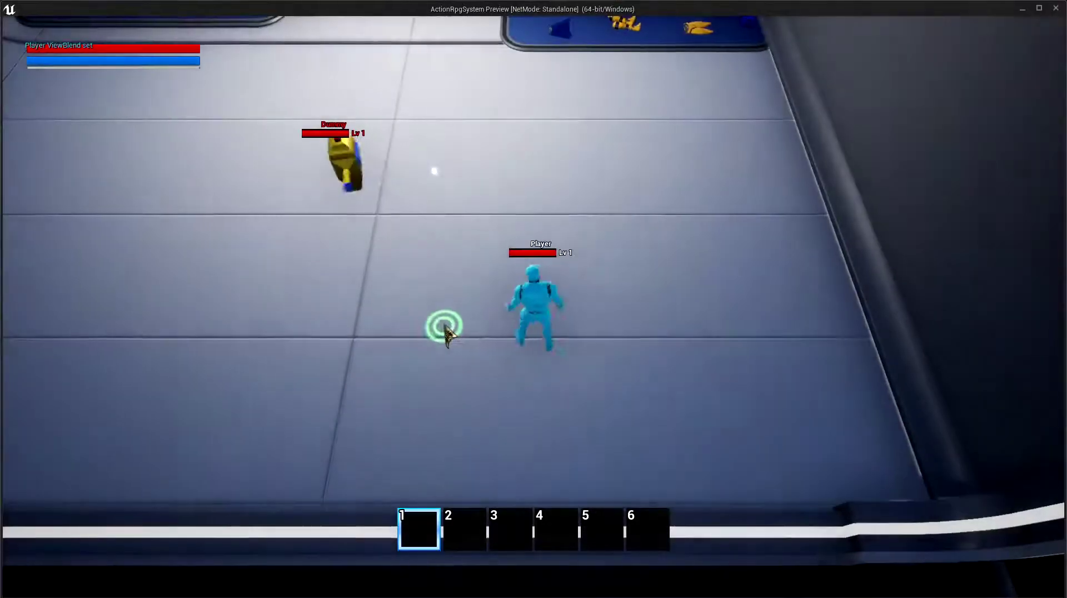
{"action": "key", "text": "i"}
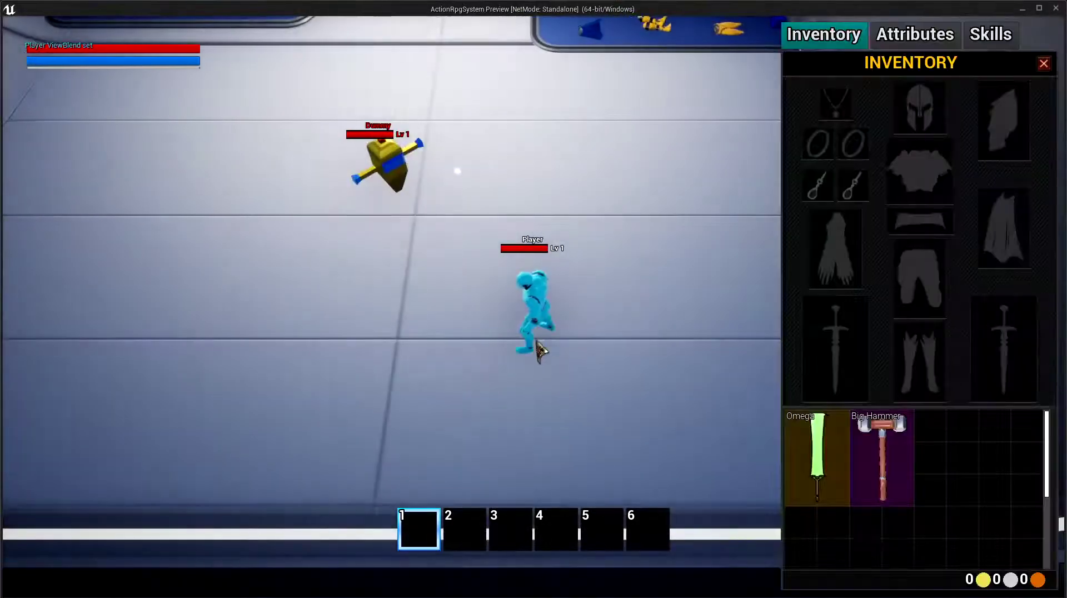
{"action": "left_click", "coordinate": [991, 34]}
{"action": "left_click_drag", "start_coordinate": [832, 74], "coordinate": [419, 528]}
Step: Close the in-game inventory, cast the slot 1 skill twice to test its health cost, and end the play session
{"action": "key", "text": "i"}
{"action": "key", "text": "1"}
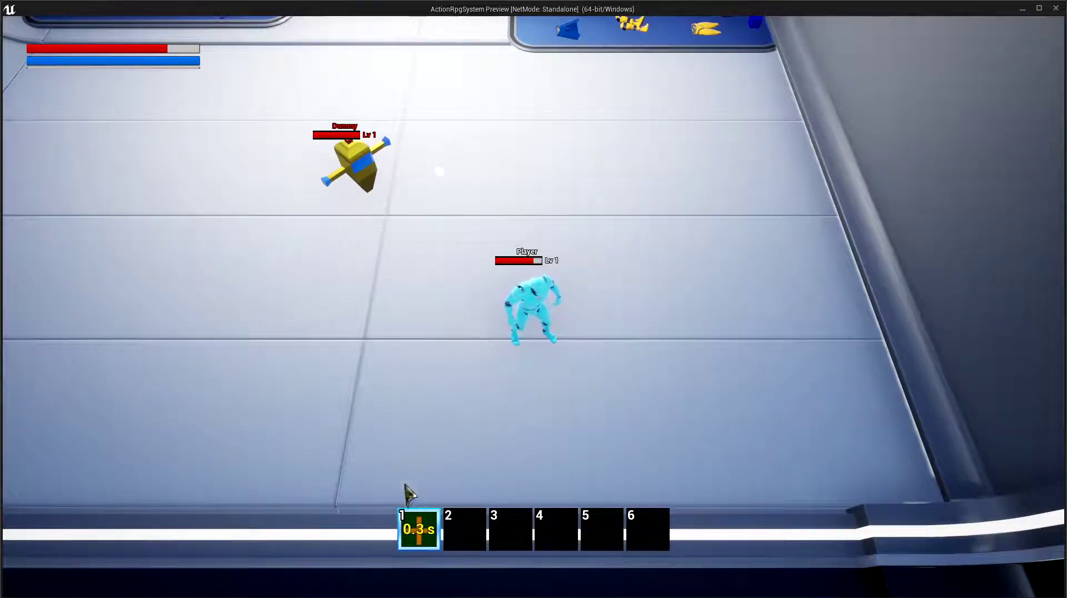
{"action": "key", "text": "1"}
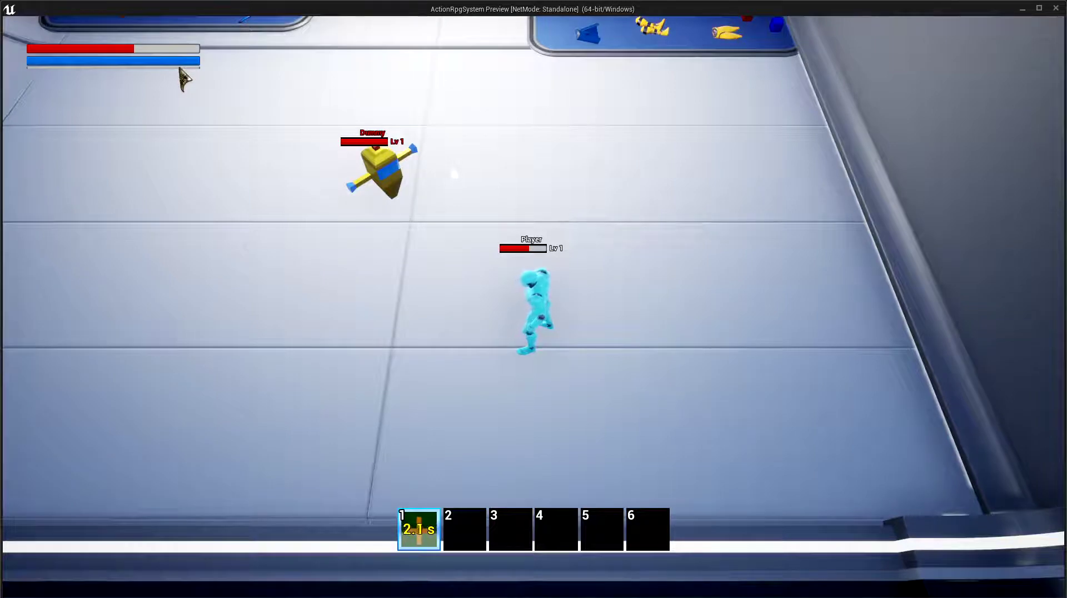
{"action": "left_click", "coordinate": [589, 340]}
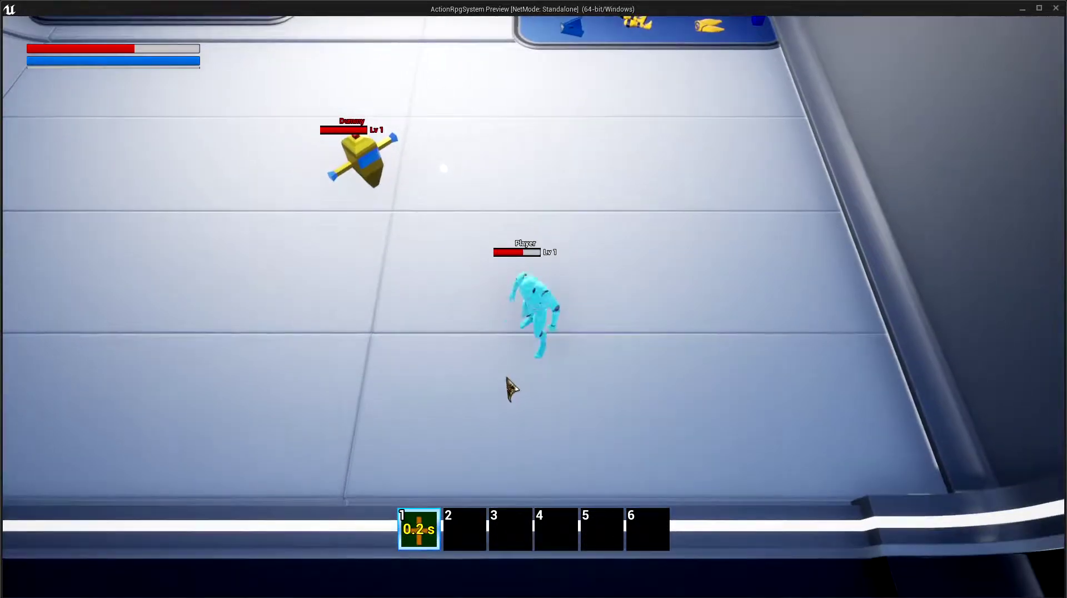
{"action": "key", "text": "Escape"}
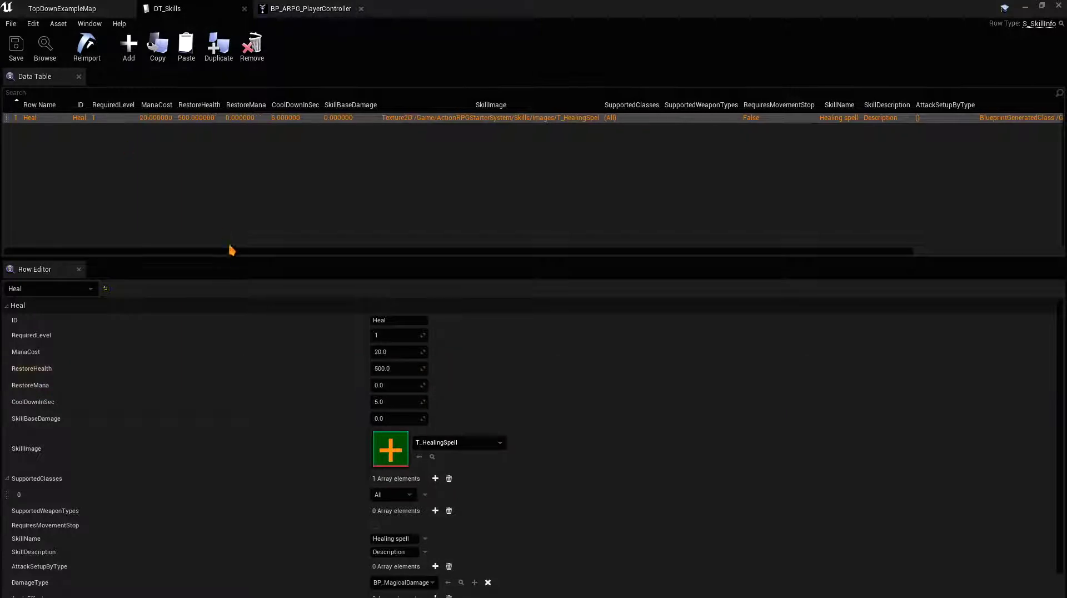
Step: Add a second row to DT_Skills and name it MeleeAttack
{"action": "left_click", "coordinate": [128, 47]}
{"action": "double_click", "coordinate": [36, 128]}
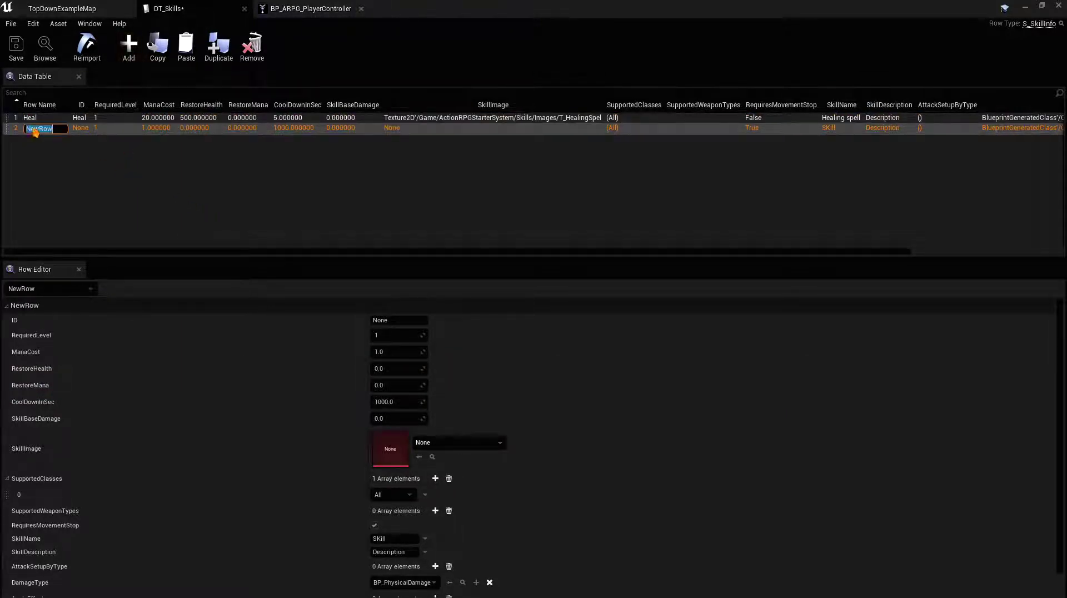
{"action": "type", "text": "MeleeAttack"}
{"action": "key", "text": "Return"}
Step: Copy the new row's name into its ID field so the ID is MeleeAttack
{"action": "double_click", "coordinate": [37, 129]}
{"action": "key", "text": "ctrl+c"}
{"action": "left_click", "coordinate": [52, 152]}
{"action": "left_click", "coordinate": [42, 129]}
{"action": "left_click", "coordinate": [398, 321]}
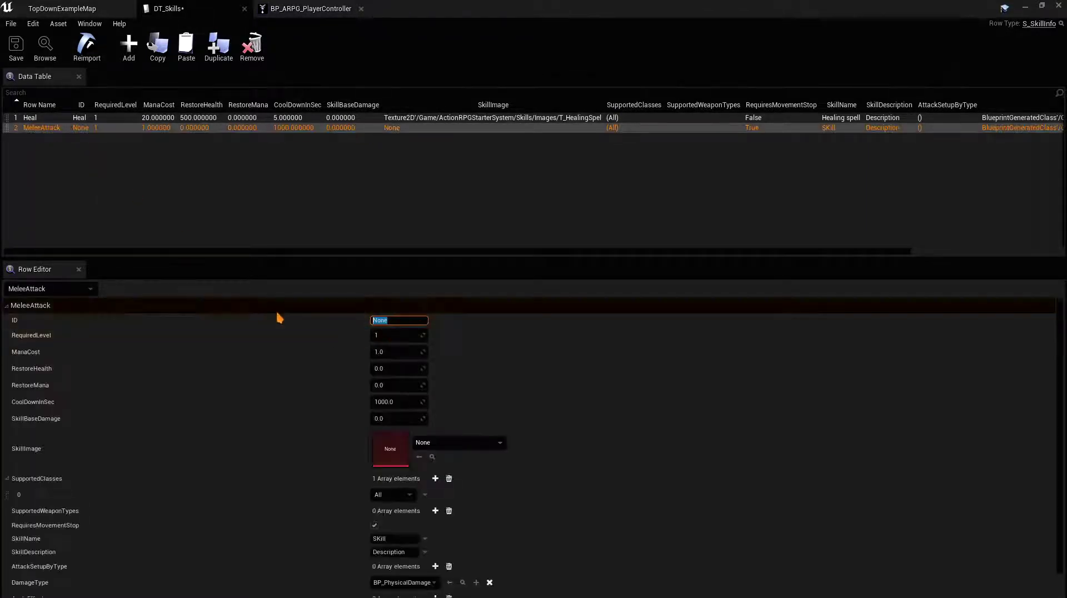
{"action": "key", "text": "ctrl+v"}
{"action": "key", "text": "Return"}
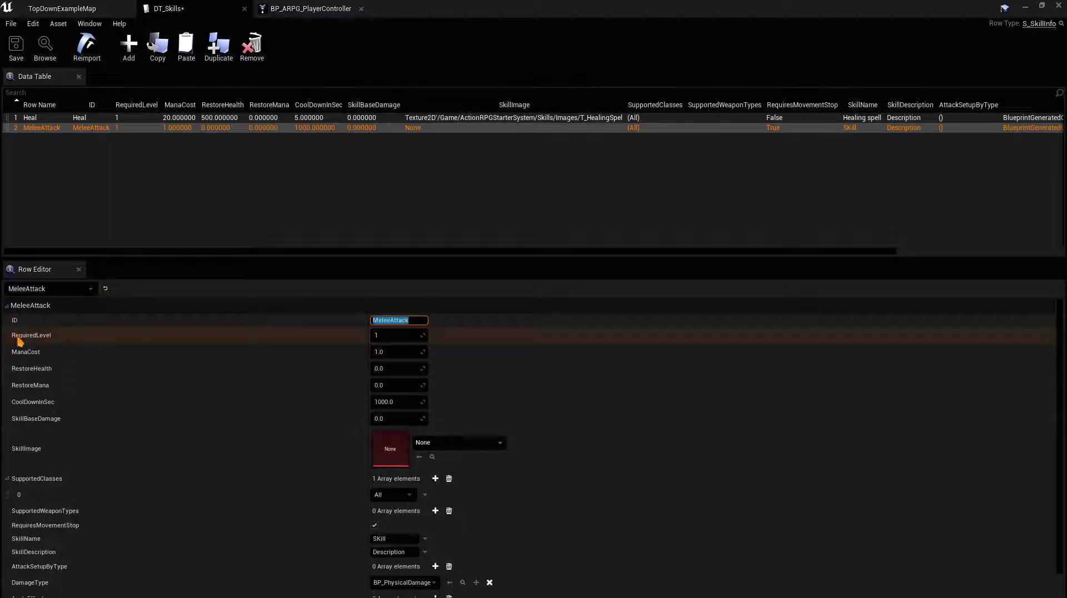
Step: Set the MeleeAttack row's ManaCost to 0
{"action": "left_click", "coordinate": [61, 358]}
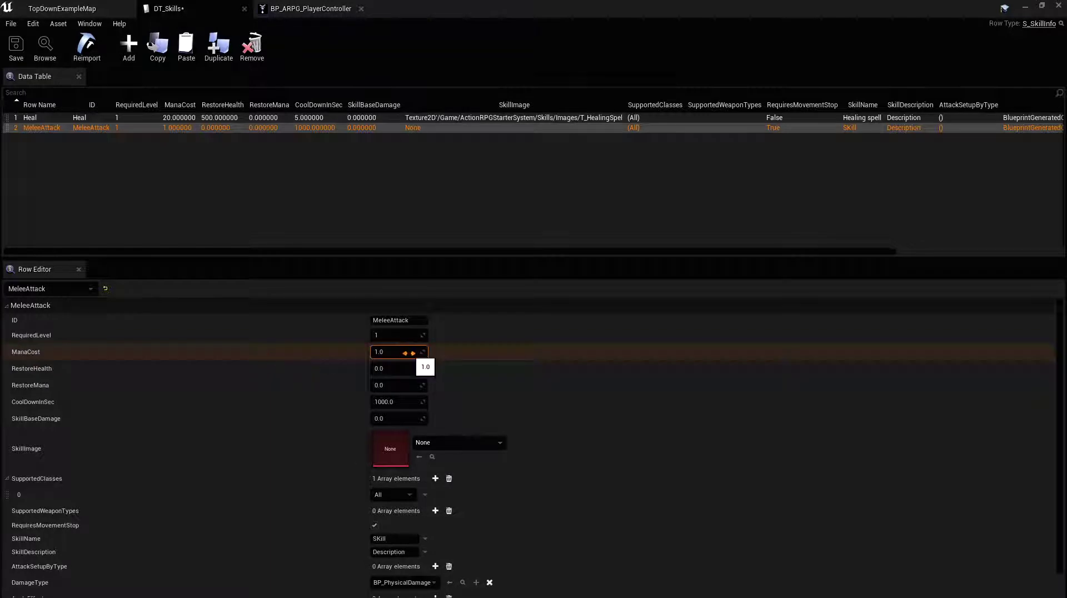
{"action": "left_click_drag", "start_coordinate": [418, 357], "coordinate": [382, 357]}
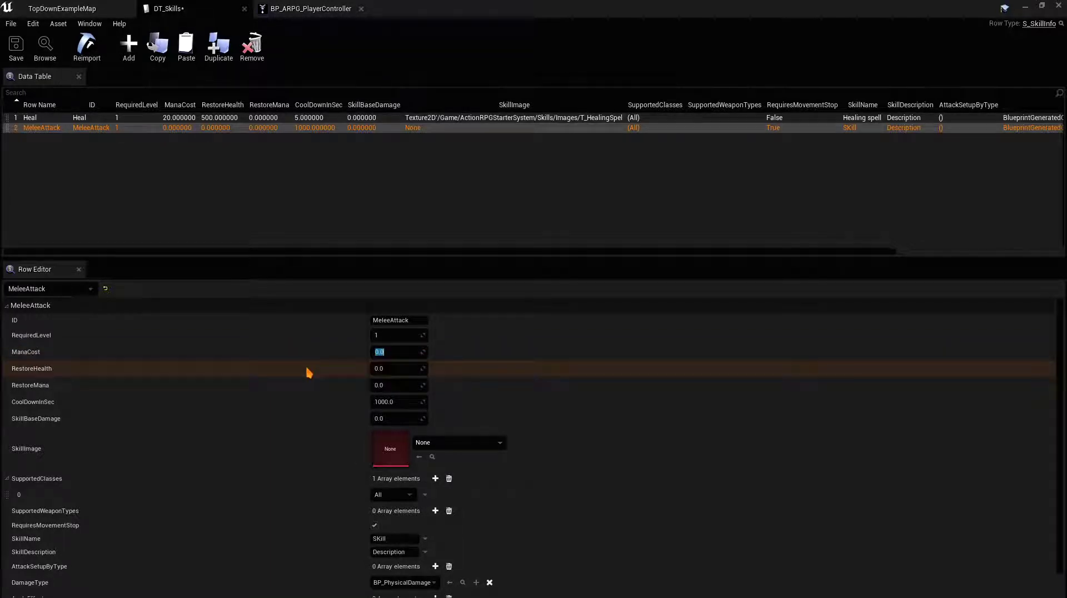
{"action": "left_click", "coordinate": [174, 375]}
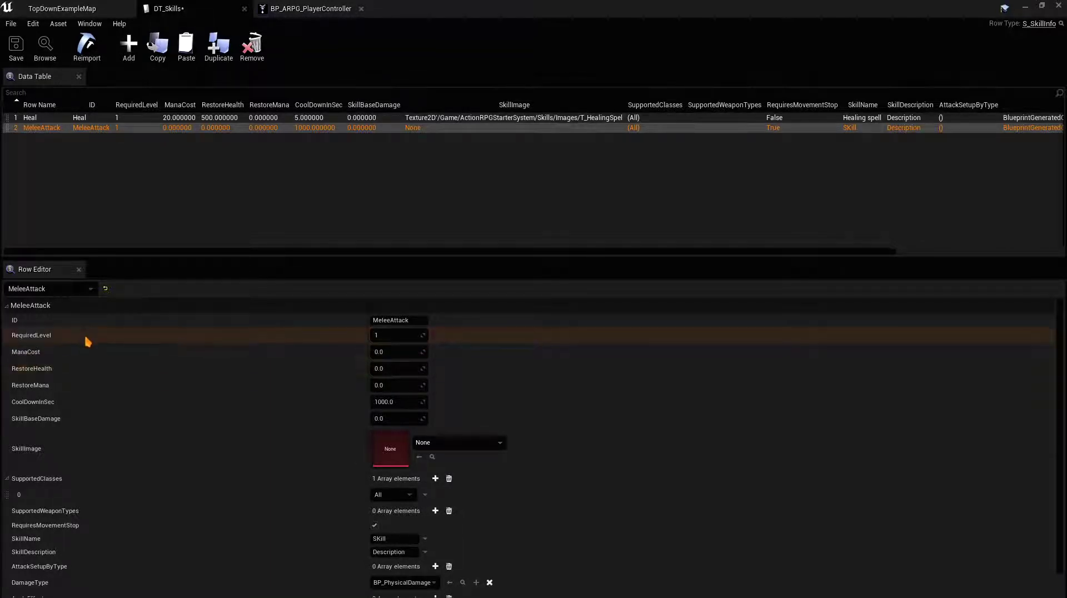
Step: Set the MeleeAttack row's CoolDownInSec to 2 and its SkillBaseDamage to 100
{"action": "scroll", "coordinate": [72, 344], "scroll_direction": "down", "scroll_amount": 1}
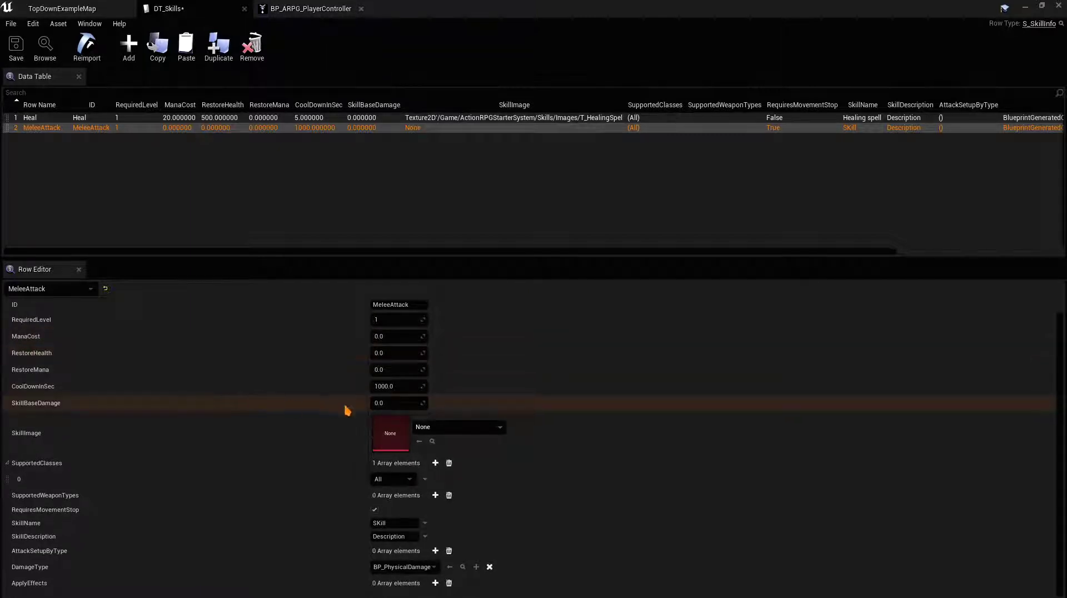
{"action": "left_click", "coordinate": [294, 387]}
{"action": "type", "text": "2"}
{"action": "key", "text": "Return"}
{"action": "left_click", "coordinate": [382, 401]}
{"action": "type", "text": "100"}
{"action": "key", "text": "Return"}
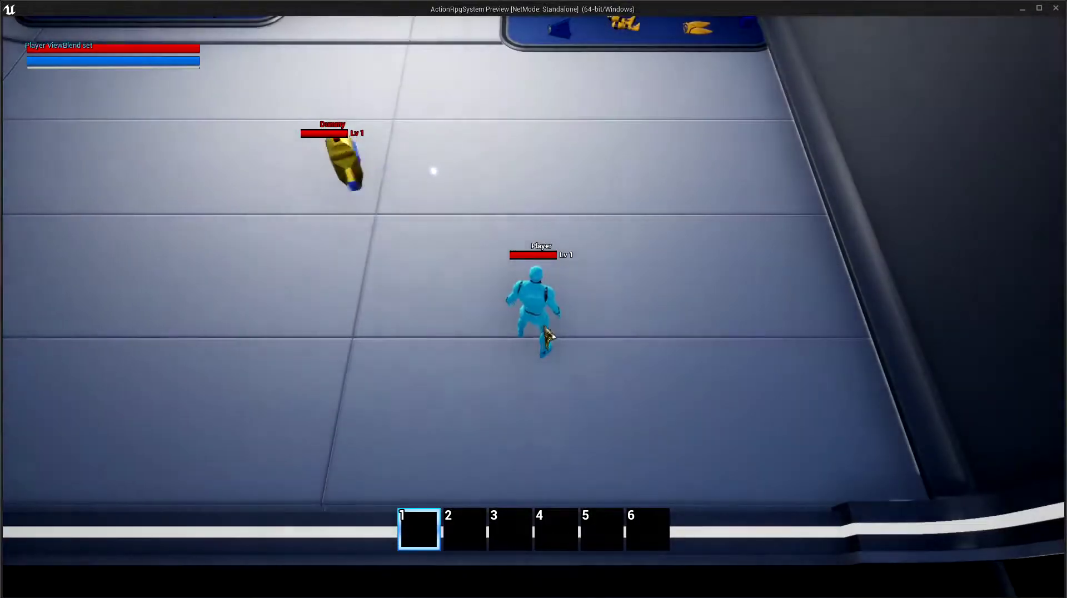
Step: In the running game, compare the character's attributes before and after equipping the Omega Sword
{"action": "key", "text": "i"}
{"action": "left_click", "coordinate": [929, 39]}
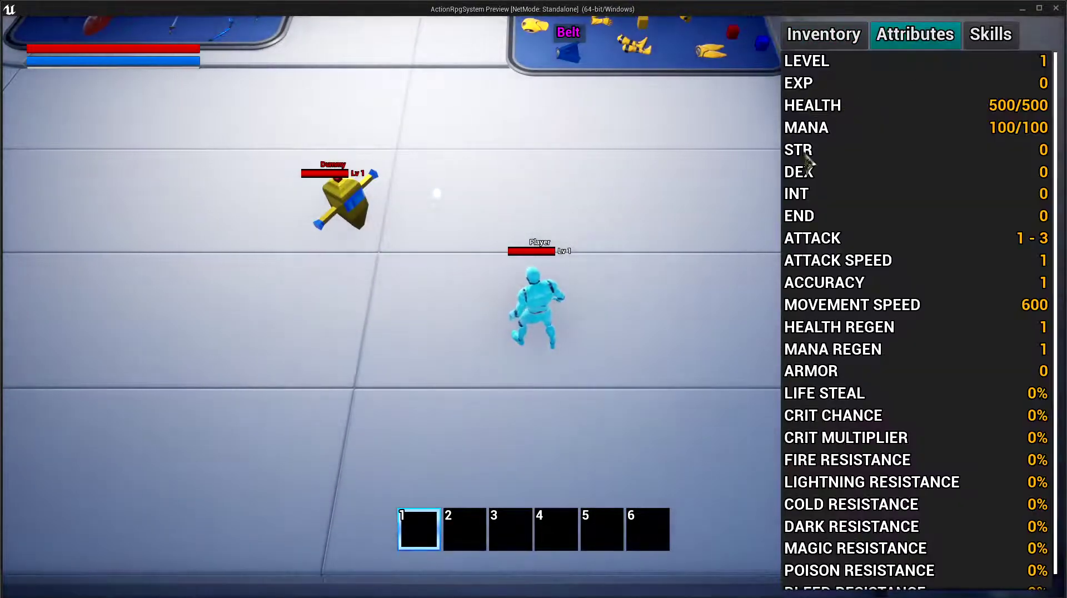
{"action": "left_click", "coordinate": [824, 35]}
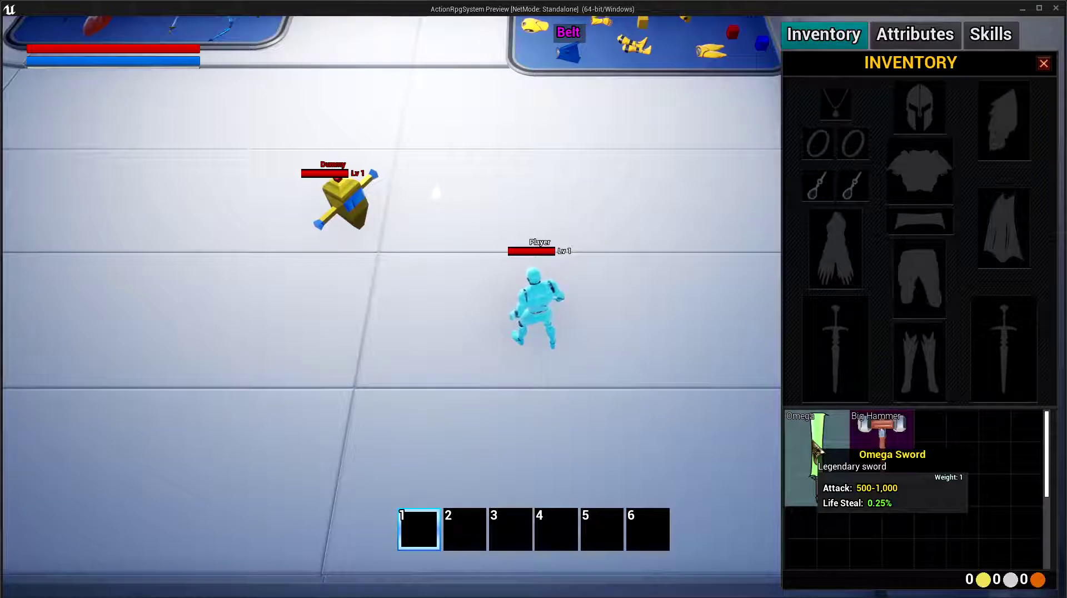
{"action": "right_click", "coordinate": [817, 450]}
{"action": "left_click", "coordinate": [915, 35]}
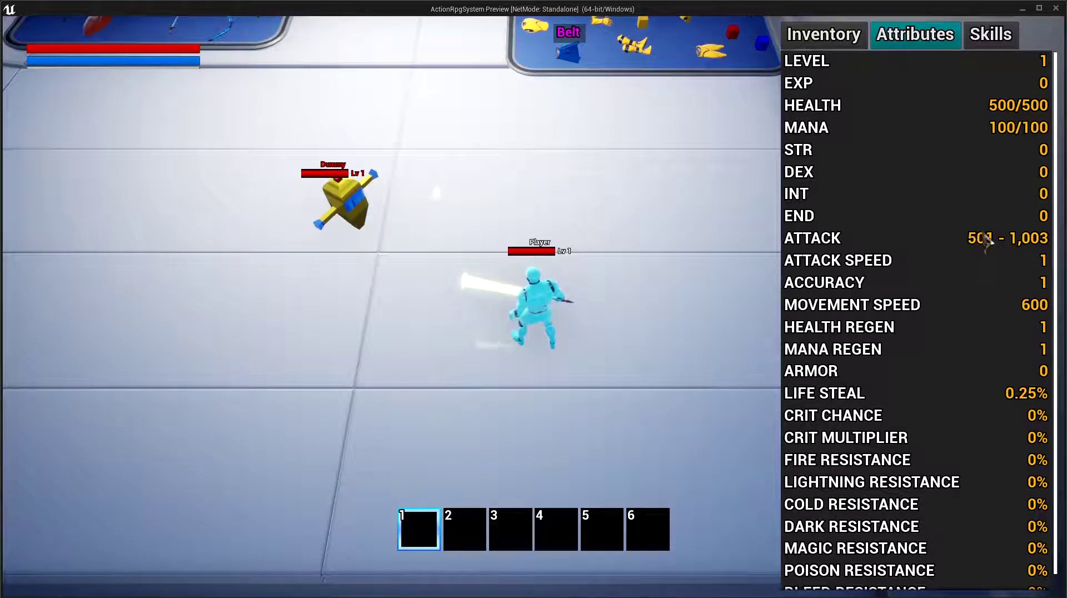
{"action": "left_click", "coordinate": [623, 328]}
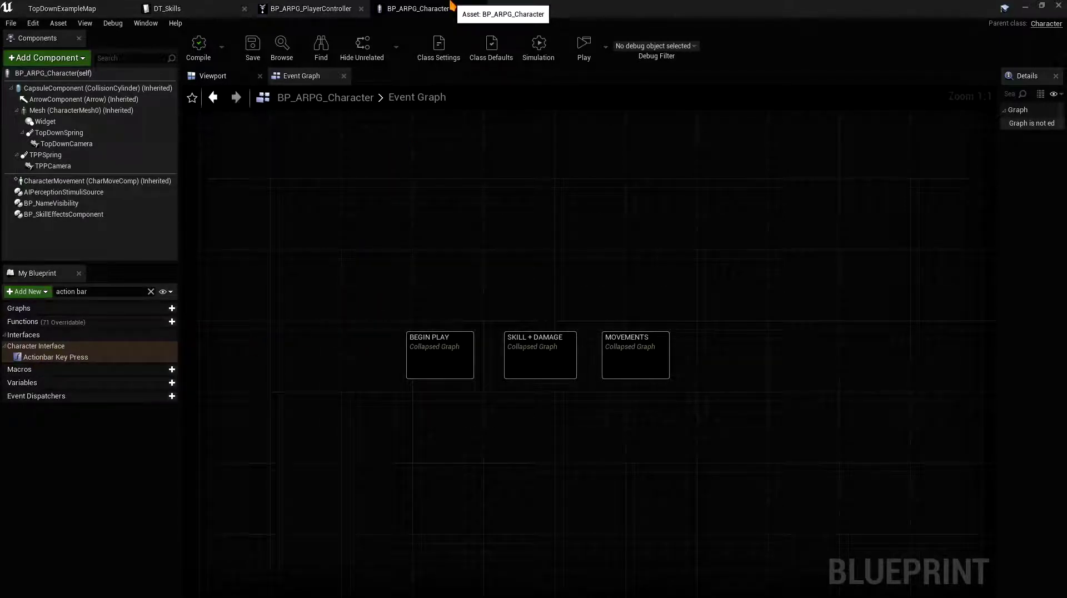
Step: Back in DT_Skills, set the MeleeAttack row's SkillImage to T_BasicAttack
{"action": "left_click", "coordinate": [167, 8]}
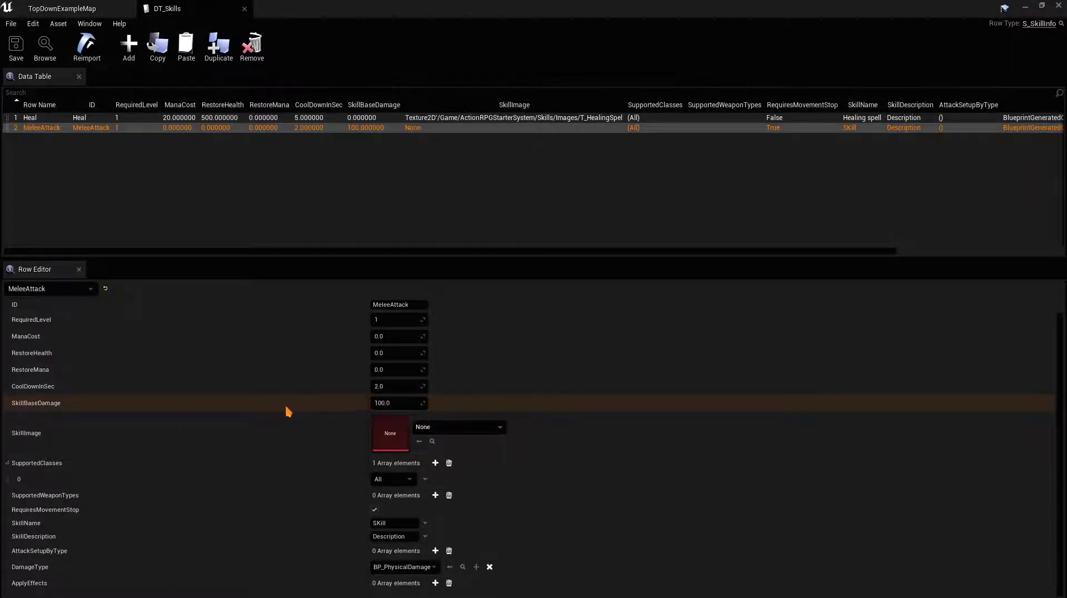
{"action": "left_click", "coordinate": [439, 427]}
{"action": "type", "text": "melee"}
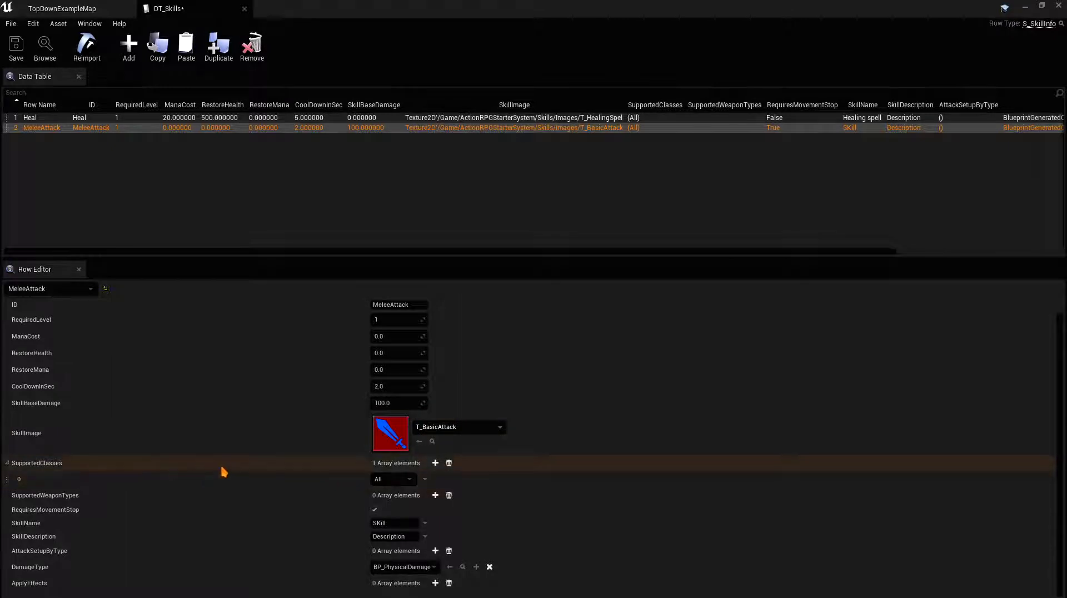
Step: Add Sword and Hammer as the MeleeAttack row's SupportedWeaponTypes
{"action": "left_click_drag", "start_coordinate": [412, 257], "coordinate": [434, 148]}
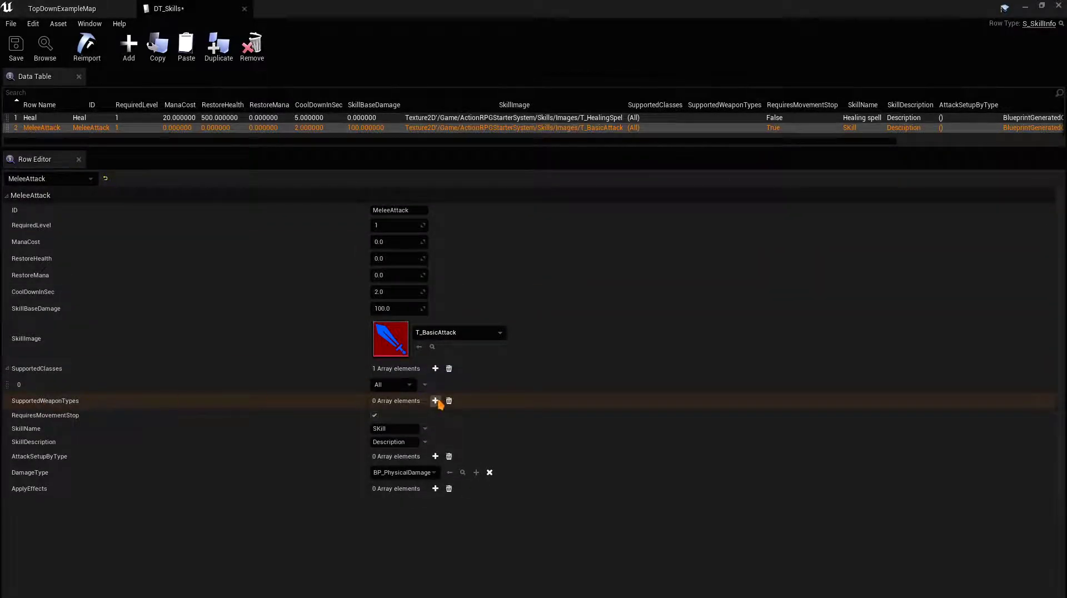
{"action": "left_click", "coordinate": [435, 400]}
{"action": "left_click", "coordinate": [395, 417]}
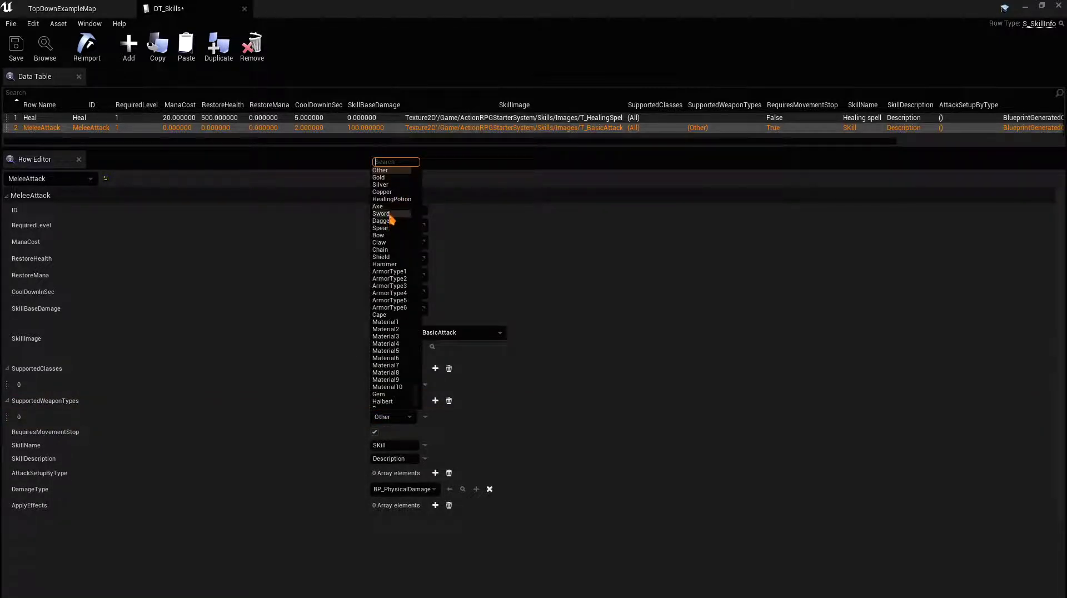
{"action": "left_click", "coordinate": [389, 213]}
{"action": "left_click", "coordinate": [435, 401]}
{"action": "left_click", "coordinate": [393, 434]}
{"action": "left_click", "coordinate": [385, 281]}
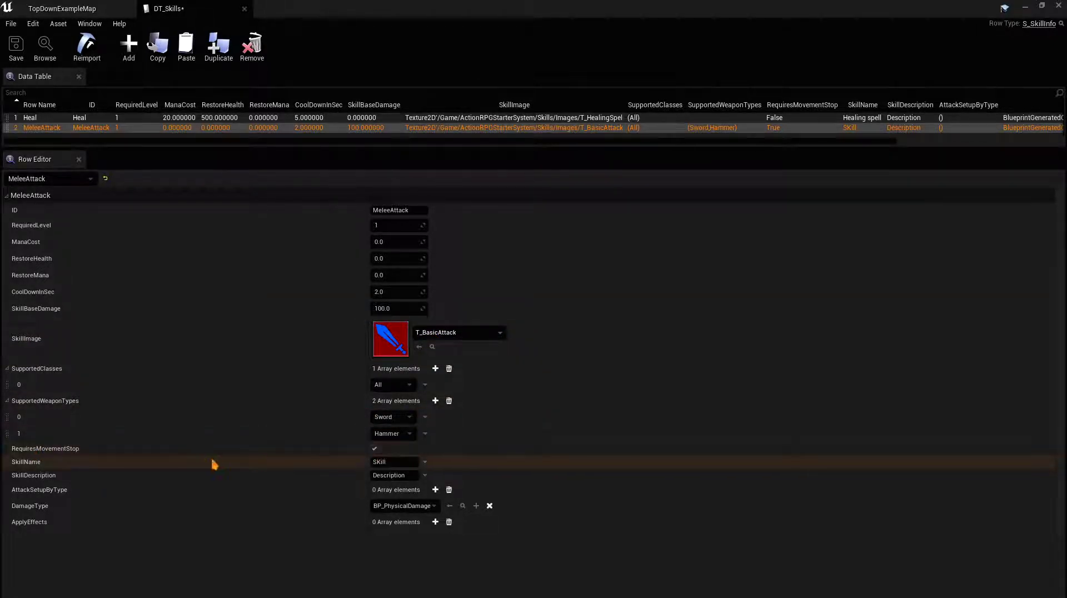
Step: Set the MeleeAttack row's SkillName to "Basic attack"
{"action": "left_click", "coordinate": [400, 462]}
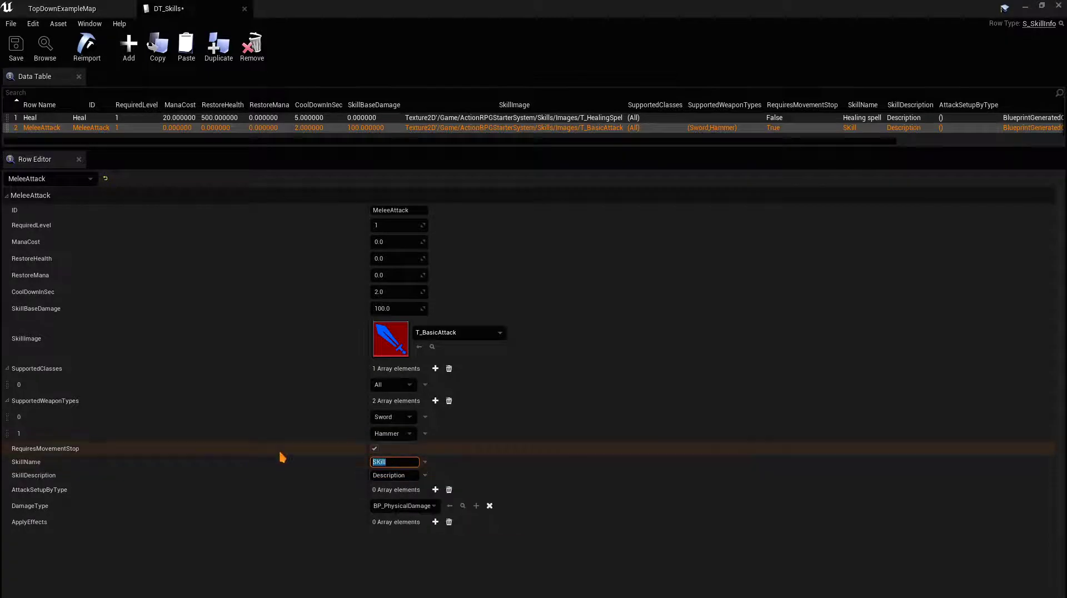
{"action": "type", "text": "Basic attack"}
{"action": "key", "text": "Return"}
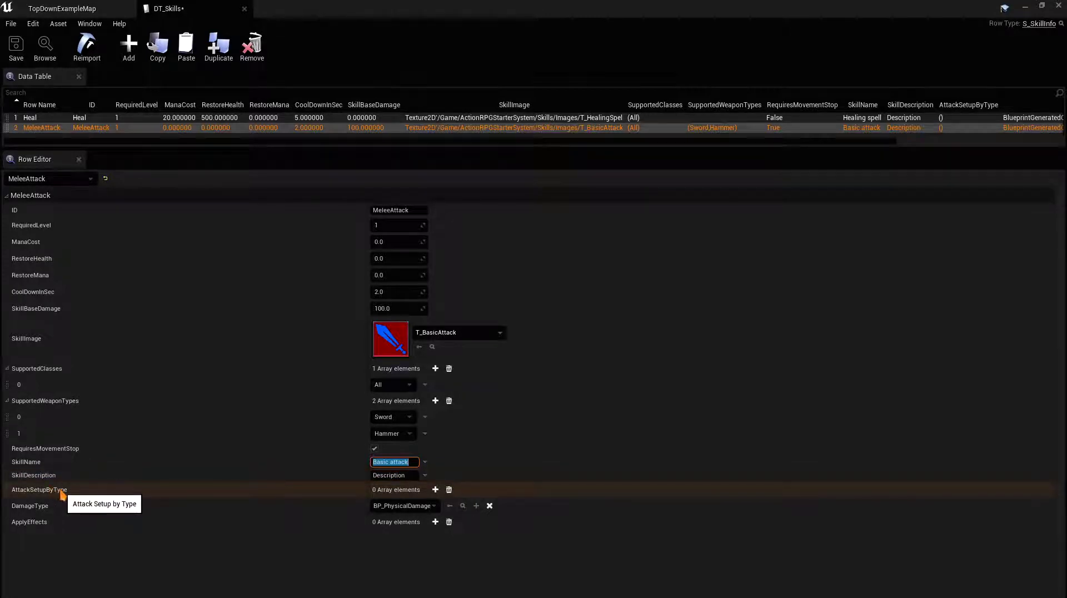
Step: Add one entry to the MeleeAttack row's AttackSetupByType and expand its members
{"action": "left_click", "coordinate": [435, 490]}
{"action": "left_click", "coordinate": [435, 491]}
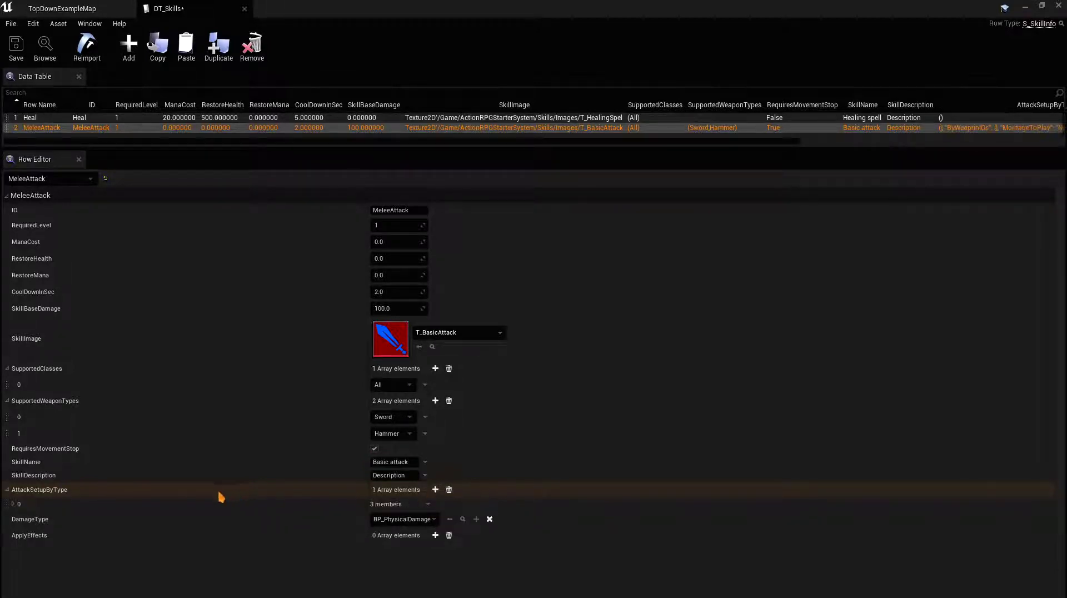
{"action": "left_click", "coordinate": [13, 505]}
{"action": "scroll", "coordinate": [87, 494], "scroll_direction": "down", "scroll_amount": 1}
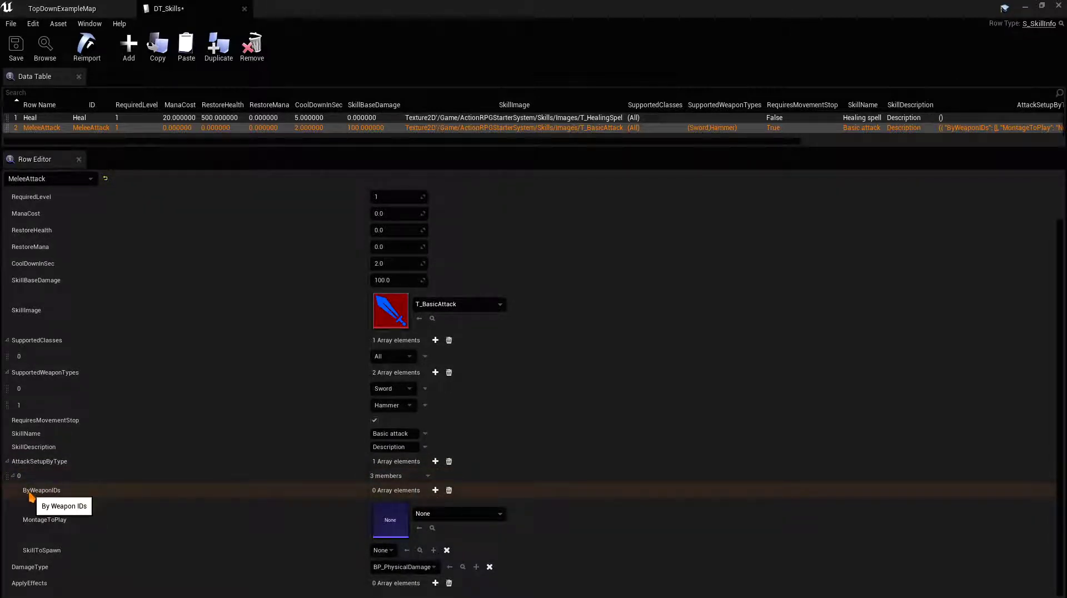
{"action": "left_click", "coordinate": [435, 490]}
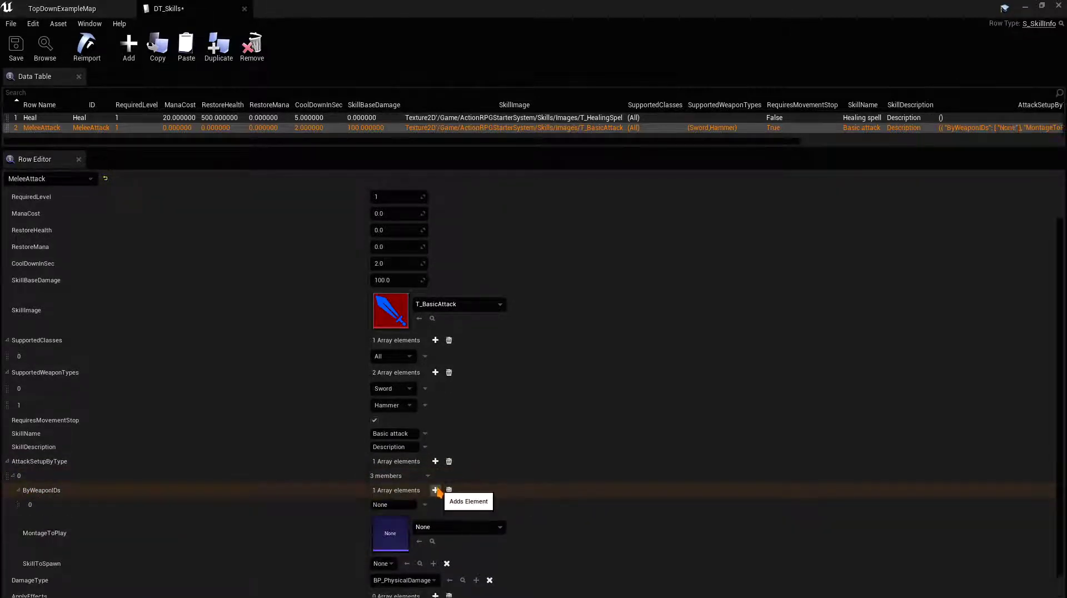
{"action": "left_click", "coordinate": [435, 491]}
{"action": "left_click", "coordinate": [435, 490]}
{"action": "scroll", "coordinate": [412, 506], "scroll_direction": "down", "scroll_amount": 2}
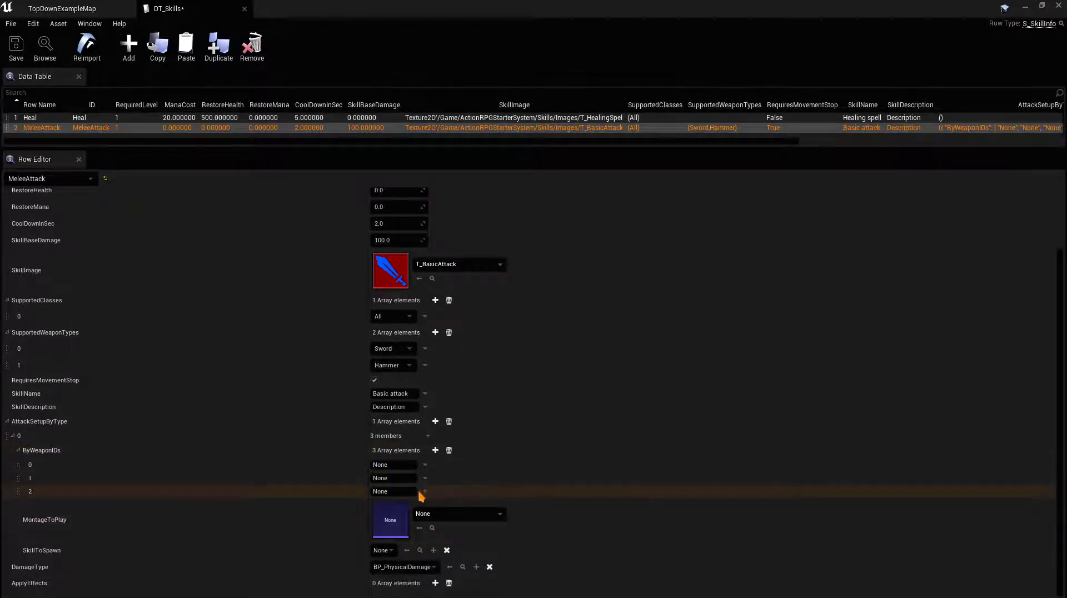
{"action": "left_click", "coordinate": [449, 450]}
Step: Add the weapon ID Hammer to the first attack setup and set its MontageToPlay to HammerAttack_Montage
{"action": "left_click", "coordinate": [435, 490]}
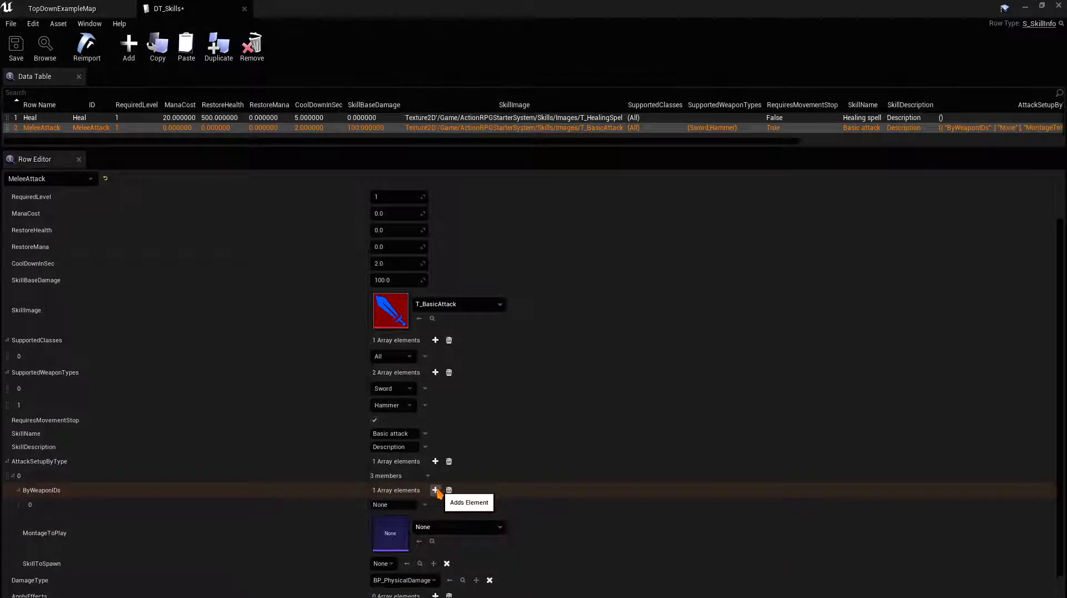
{"action": "type", "text": "Hamm"}
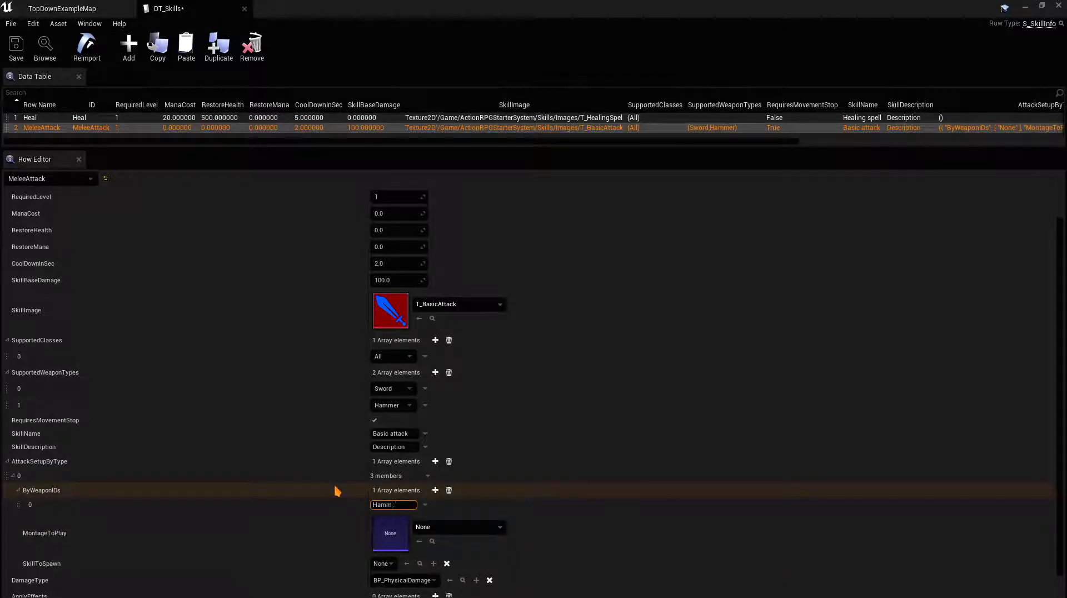
{"action": "type", "text": "er"}
{"action": "key", "text": "Return"}
{"action": "left_click", "coordinate": [435, 527]}
{"action": "type", "text": "hamm"}
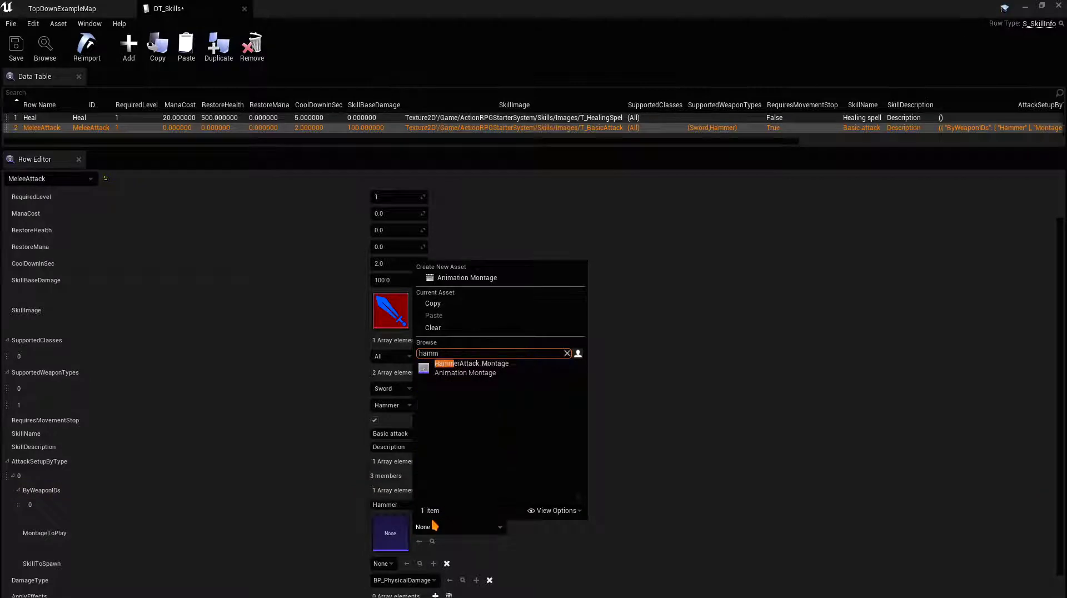
{"action": "left_click", "coordinate": [472, 367]}
{"action": "scroll", "coordinate": [53, 558], "scroll_direction": "down", "scroll_amount": 1}
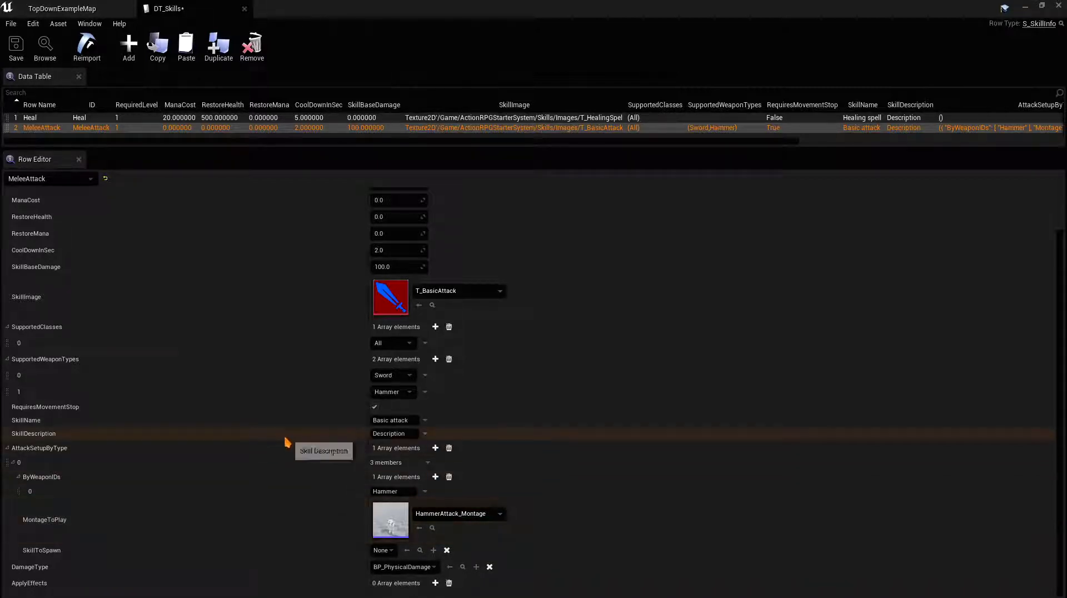
Step: Save DT_Skills and start a play session from TopDownExampleMap
{"action": "left_click", "coordinate": [16, 48]}
{"action": "left_click", "coordinate": [62, 8]}
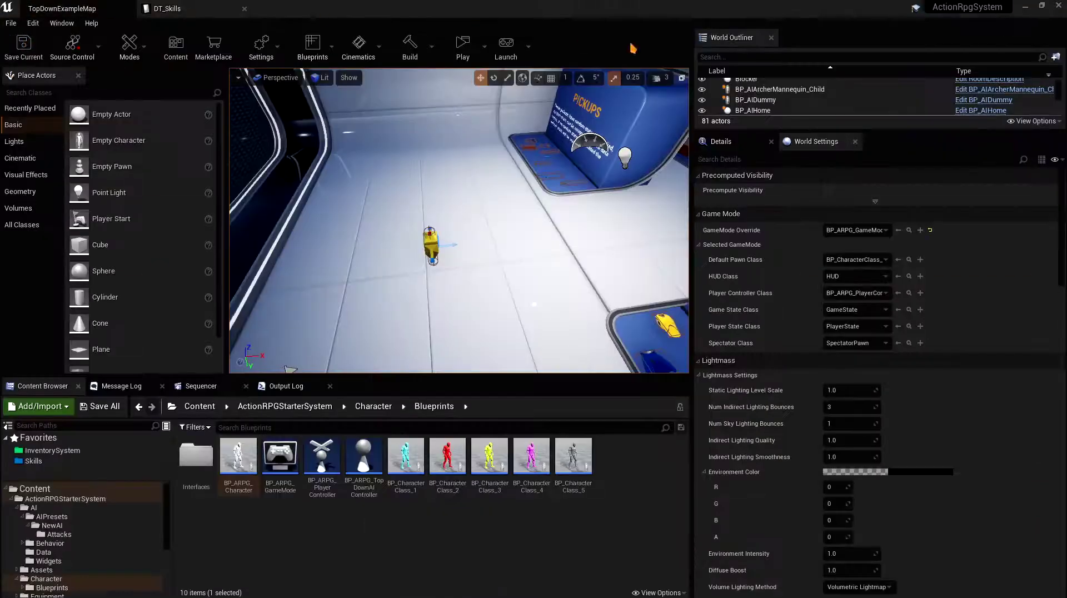
{"action": "left_click", "coordinate": [463, 45]}
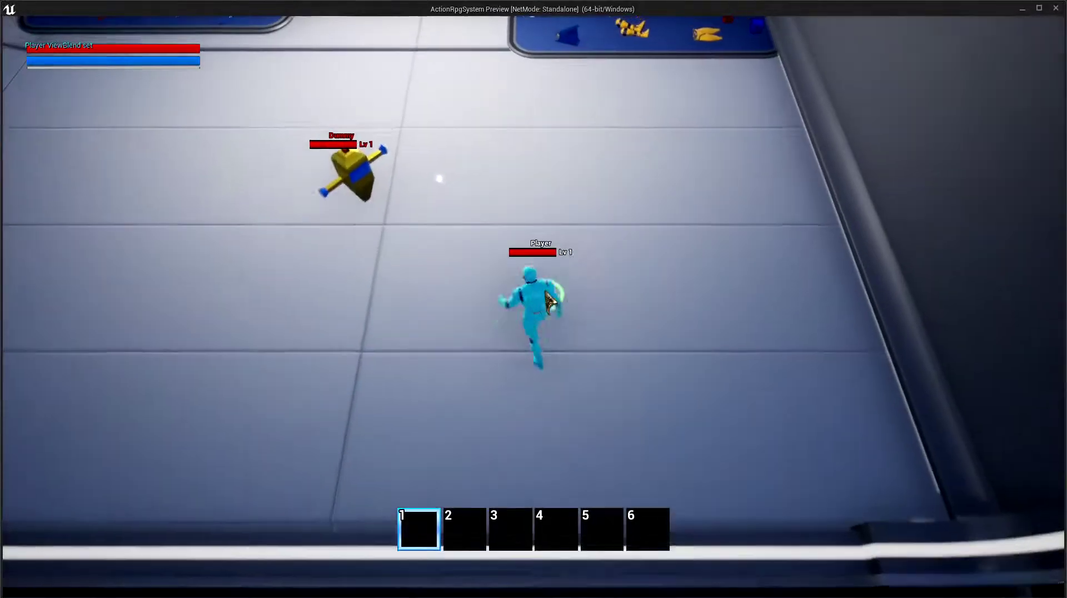
Step: In play, equip the Big Hammer and assign the blue sword skill to action bar slot 1
{"action": "key", "text": "i"}
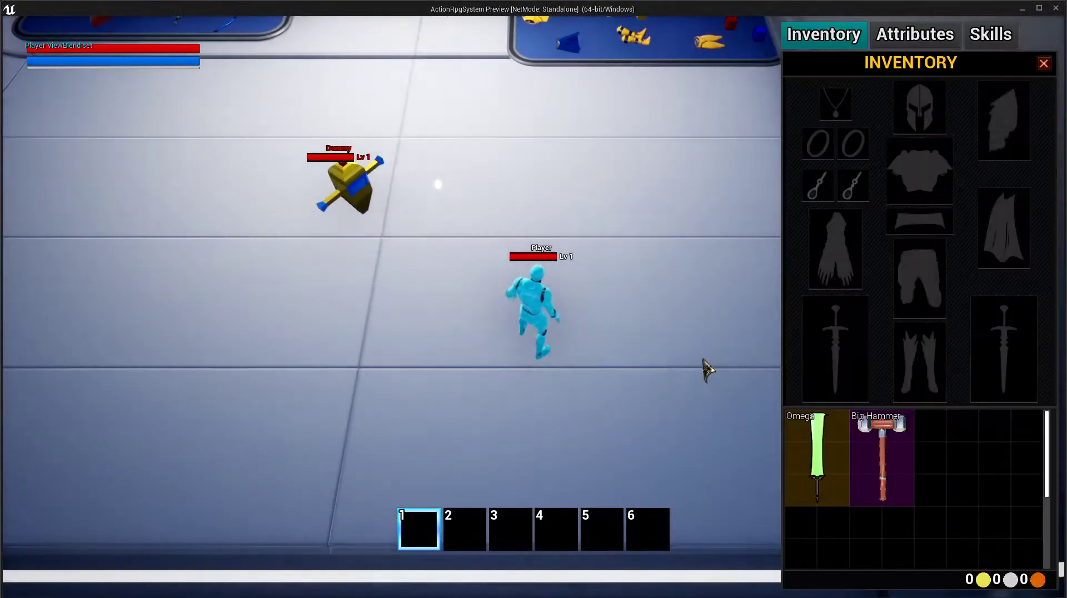
{"action": "key", "text": "i"}
{"action": "left_click", "coordinate": [594, 350]}
{"action": "key", "text": "i"}
{"action": "left_click", "coordinate": [990, 34]}
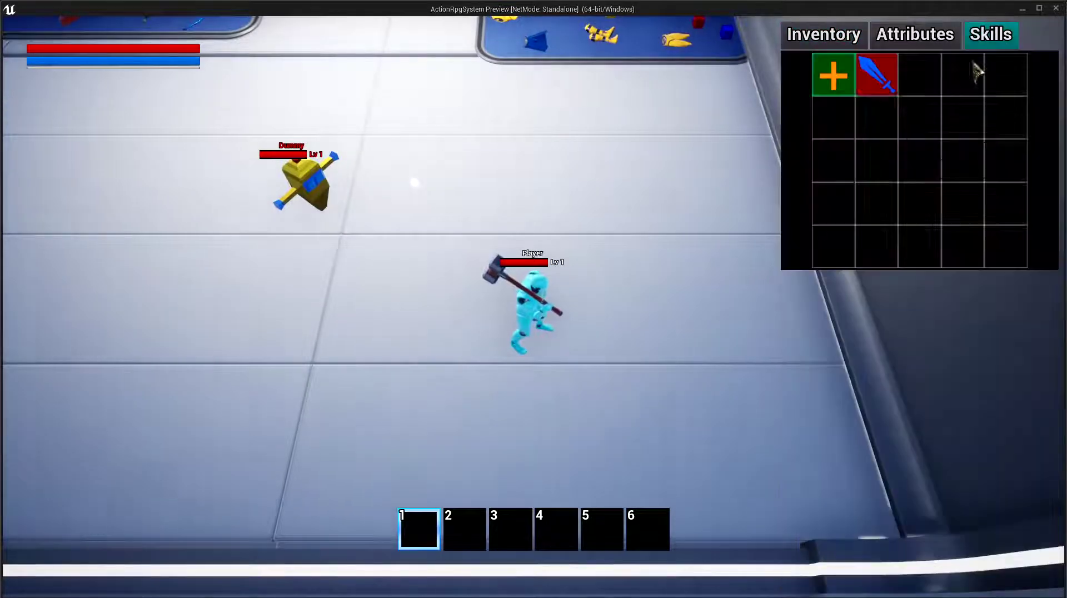
{"action": "left_click_drag", "start_coordinate": [877, 74], "coordinate": [419, 528]}
{"action": "key", "text": "i"}
Step: Test the melee skill from action bar slot 1 with the hammer, switching through slots 3, 6 and 4 and back to 1
{"action": "left_click", "coordinate": [584, 333]}
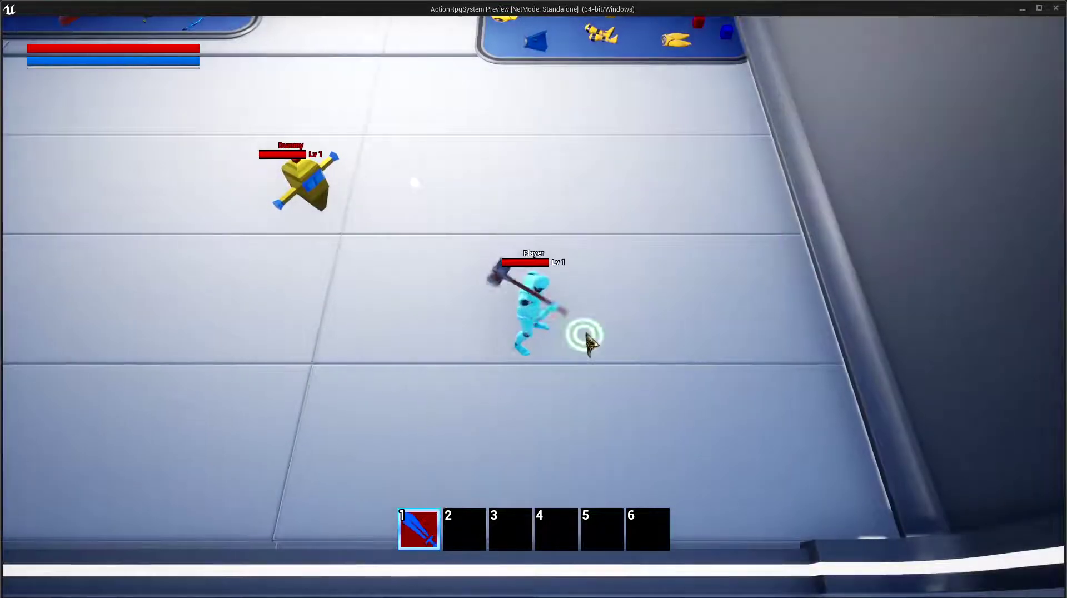
{"action": "key", "text": "1"}
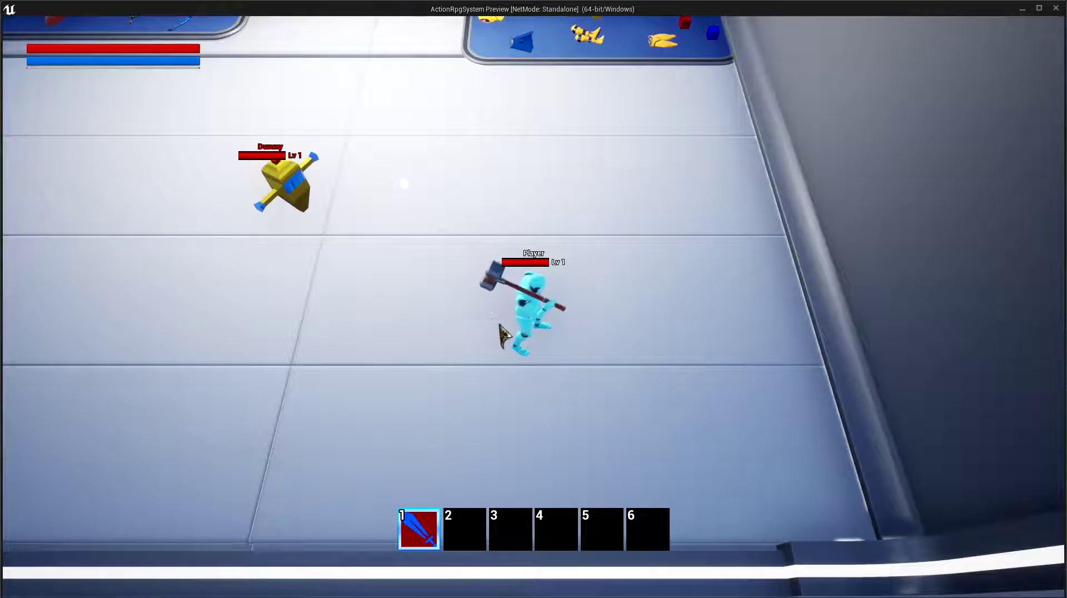
{"action": "key", "text": "1"}
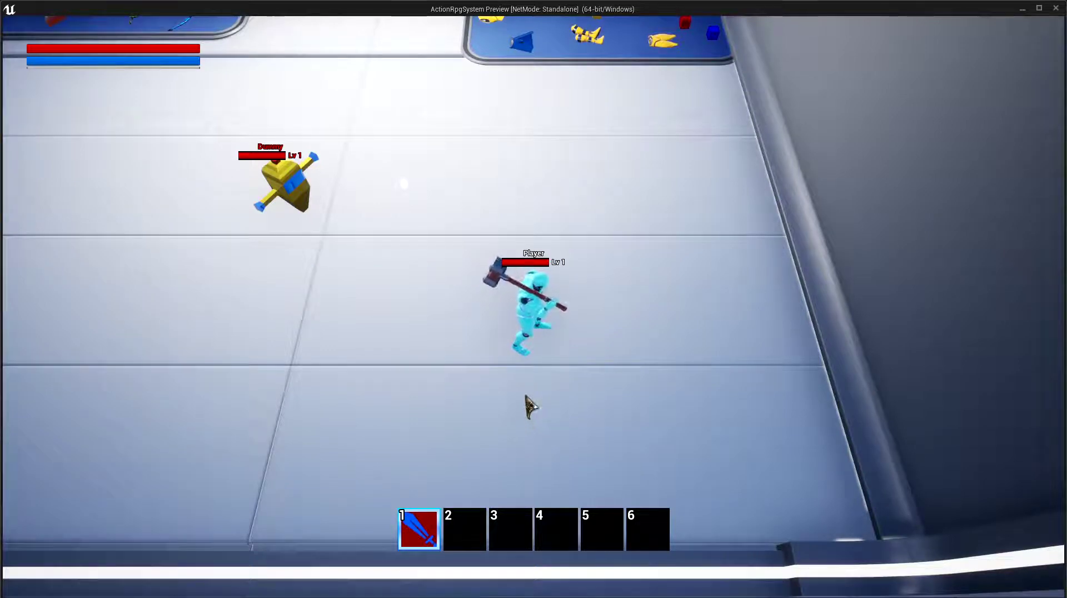
{"action": "key", "text": "3"}
{"action": "key", "text": "6"}
{"action": "key", "text": "4"}
{"action": "key", "text": "3"}
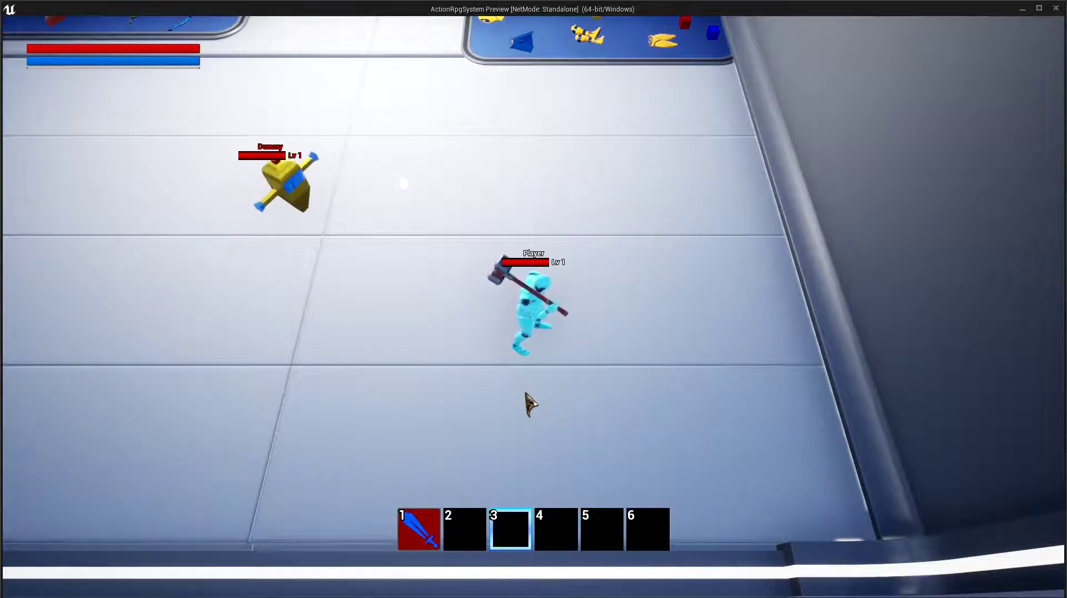
{"action": "key", "text": "1"}
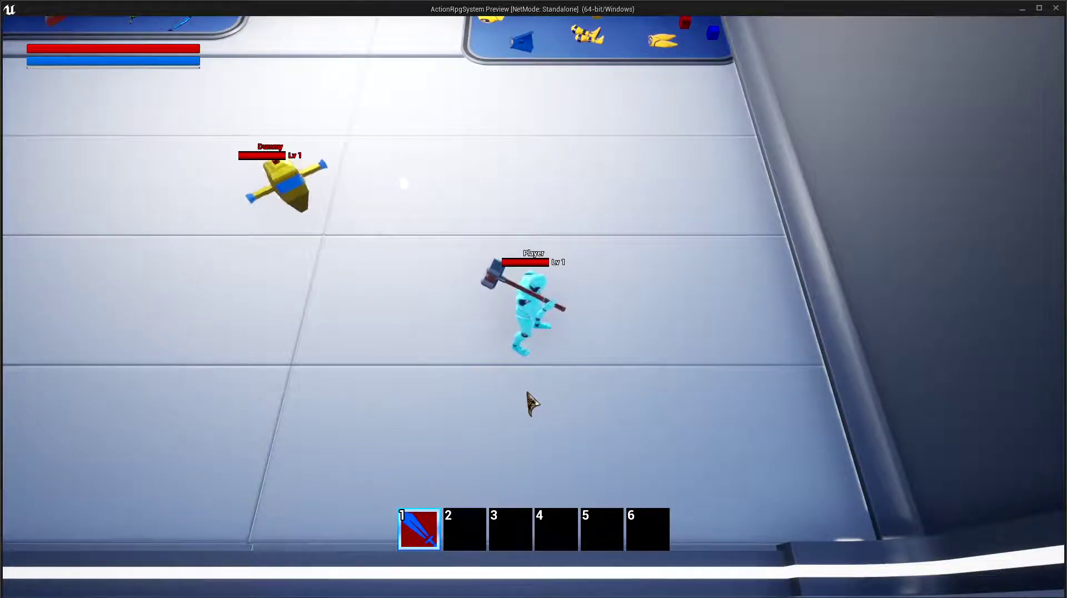
Step: Equip the Omega Sword in play and test the melee skill in slot 1 with it
{"action": "key", "text": "i"}
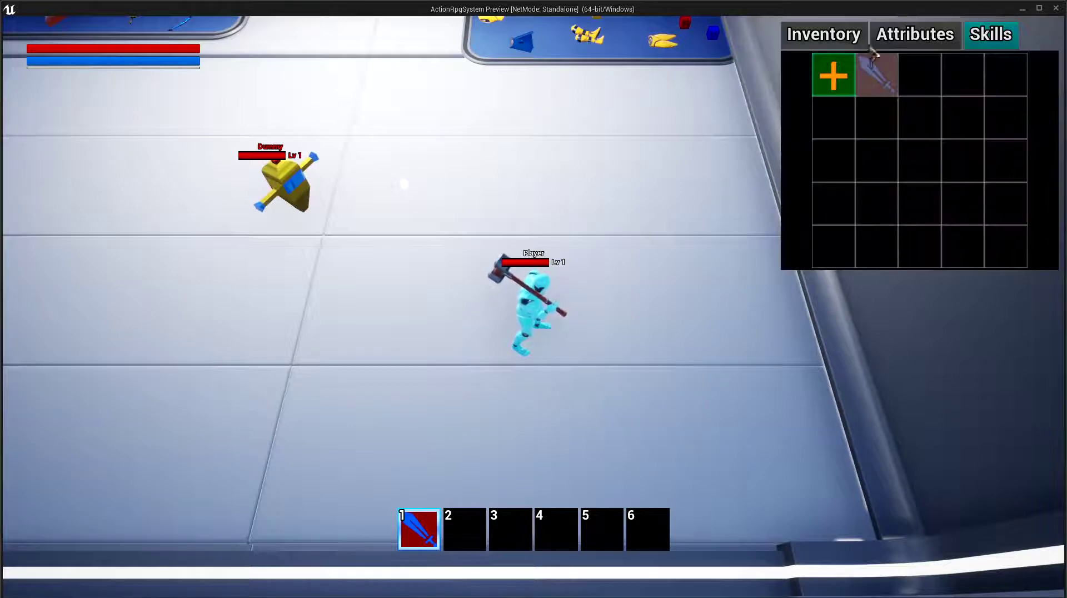
{"action": "left_click", "coordinate": [824, 34]}
{"action": "right_click", "coordinate": [828, 439]}
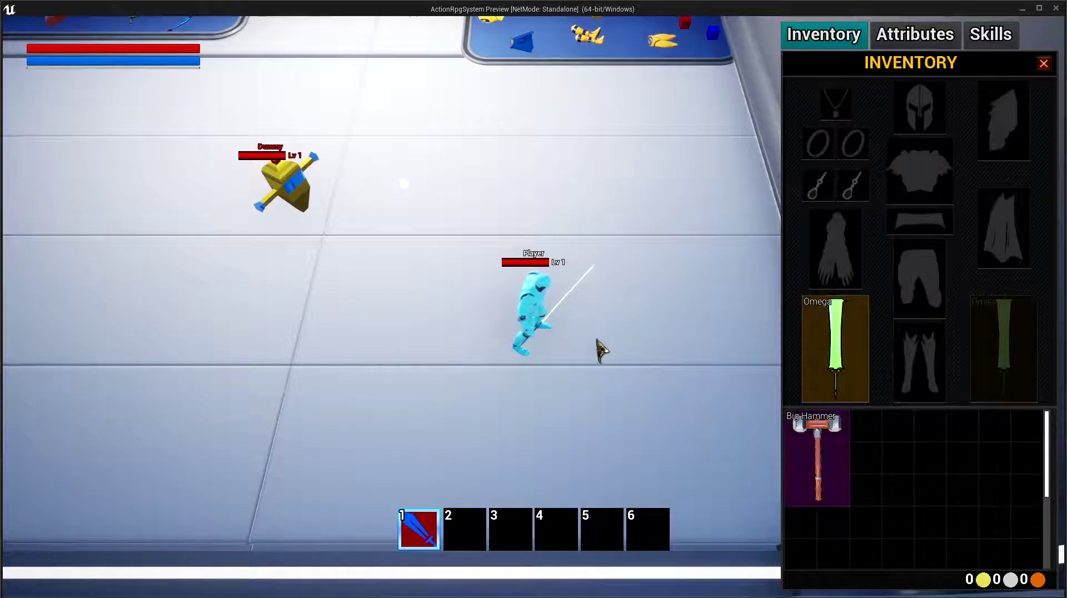
{"action": "key", "text": "i"}
{"action": "key", "text": "1"}
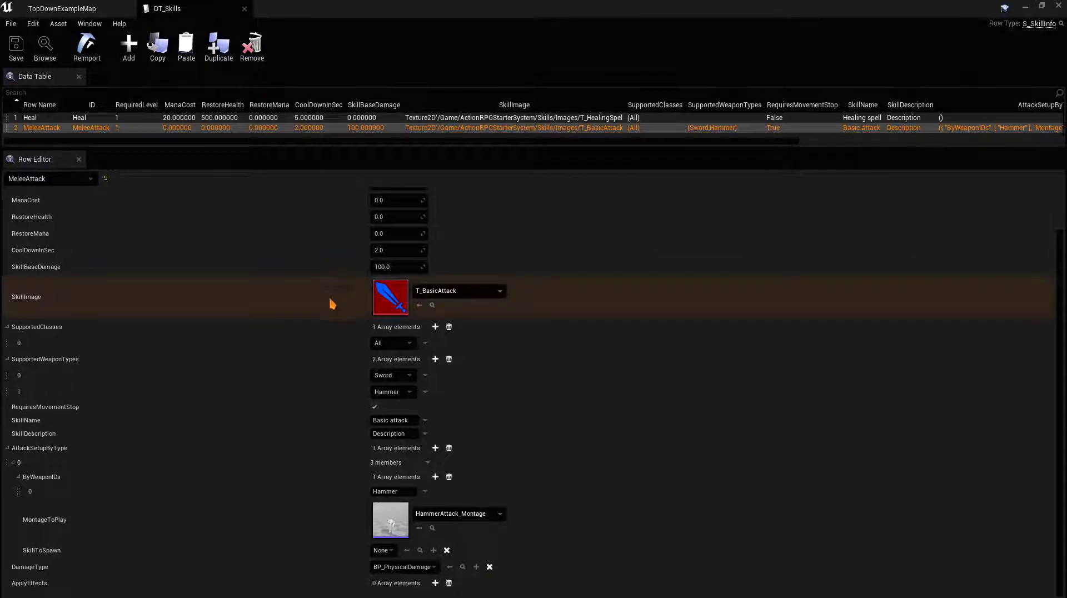
Step: Add a second AttackSetupByType element to MeleeAttack with one empty ByWeaponIDs entry
{"action": "left_click", "coordinate": [19, 478]}
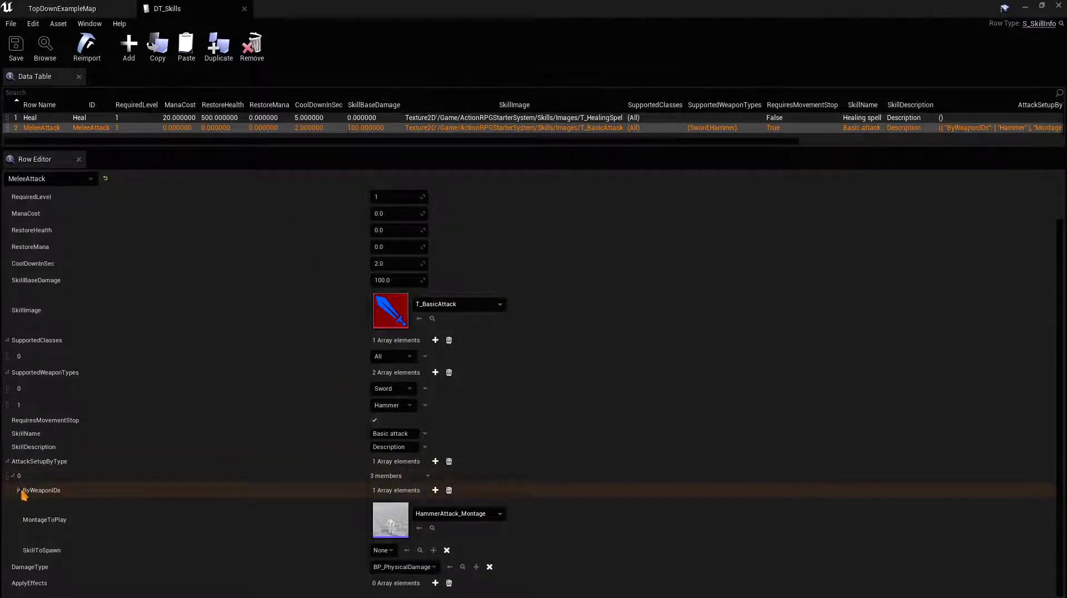
{"action": "left_click", "coordinate": [436, 462]}
{"action": "scroll", "coordinate": [19, 546], "scroll_direction": "down", "scroll_amount": 1}
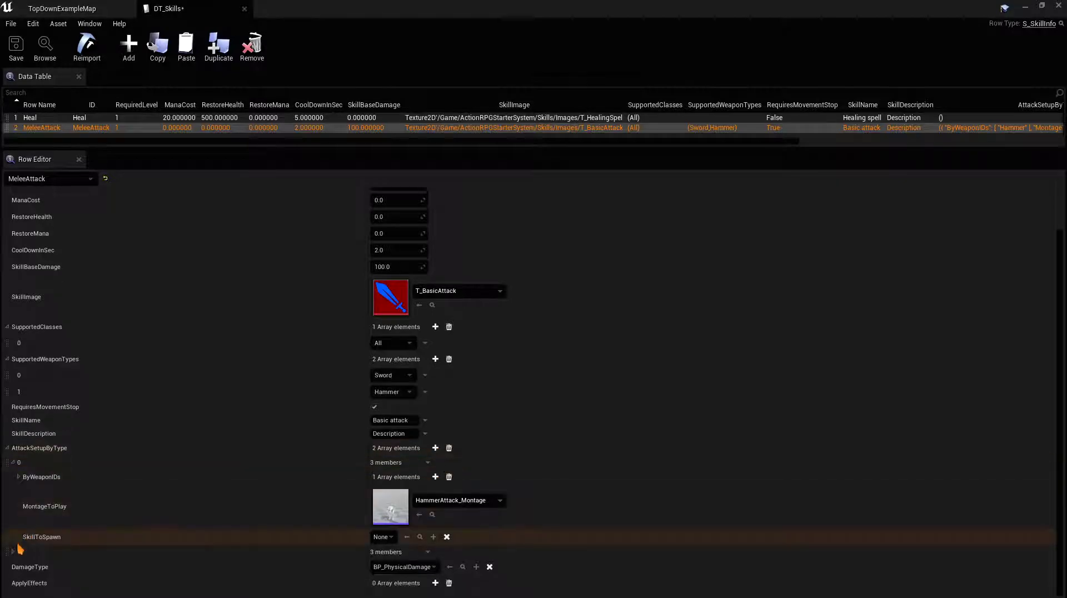
{"action": "left_click", "coordinate": [16, 550]}
{"action": "scroll", "coordinate": [300, 526], "scroll_direction": "down", "scroll_amount": 3}
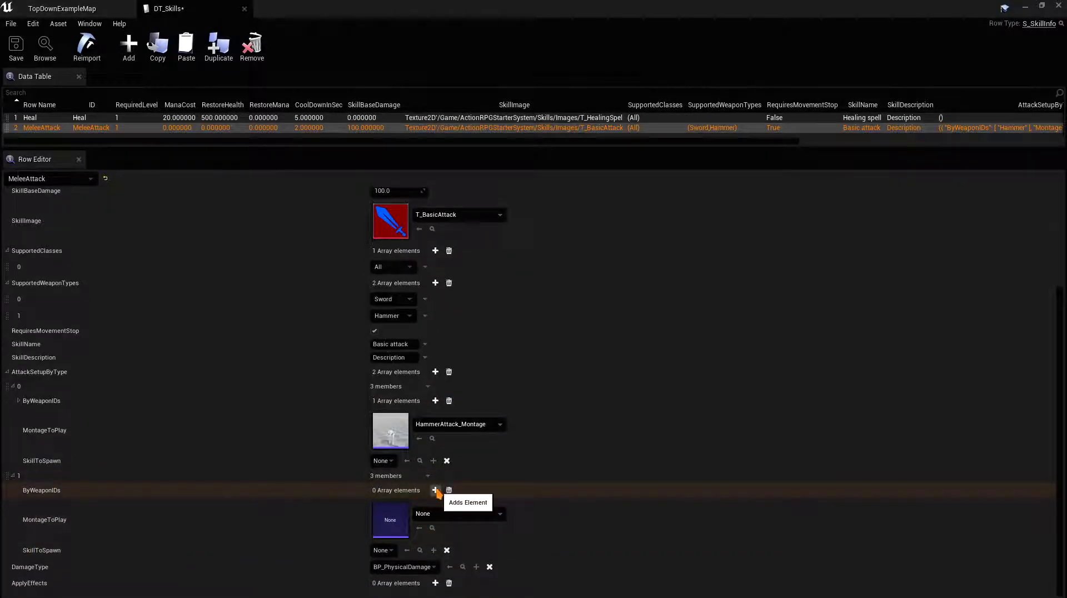
{"action": "left_click", "coordinate": [435, 495]}
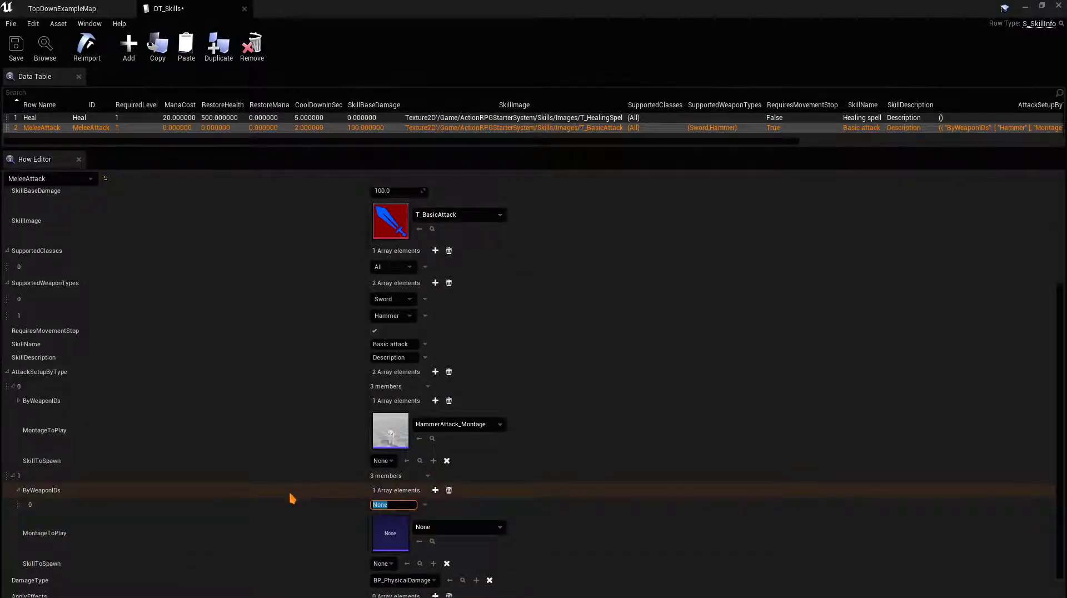
{"action": "left_click", "coordinate": [241, 516]}
{"action": "scroll", "coordinate": [250, 517], "scroll_direction": "down", "scroll_amount": 1}
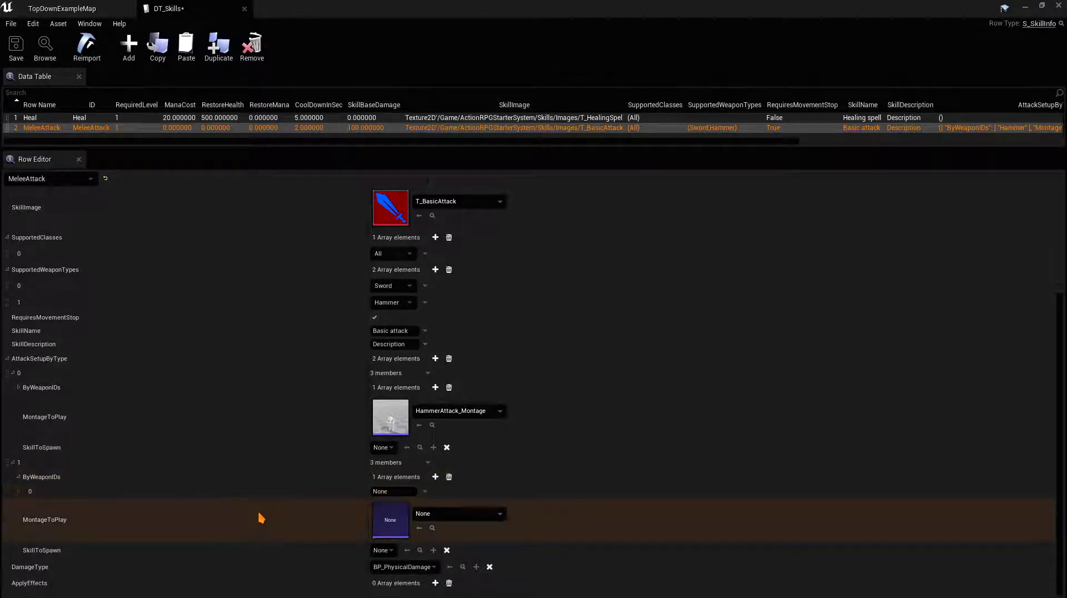
Step: Search all project content in TopDownExampleMap's editor for "wea" and open the DT_EWeapons data table
{"action": "left_click", "coordinate": [62, 8]}
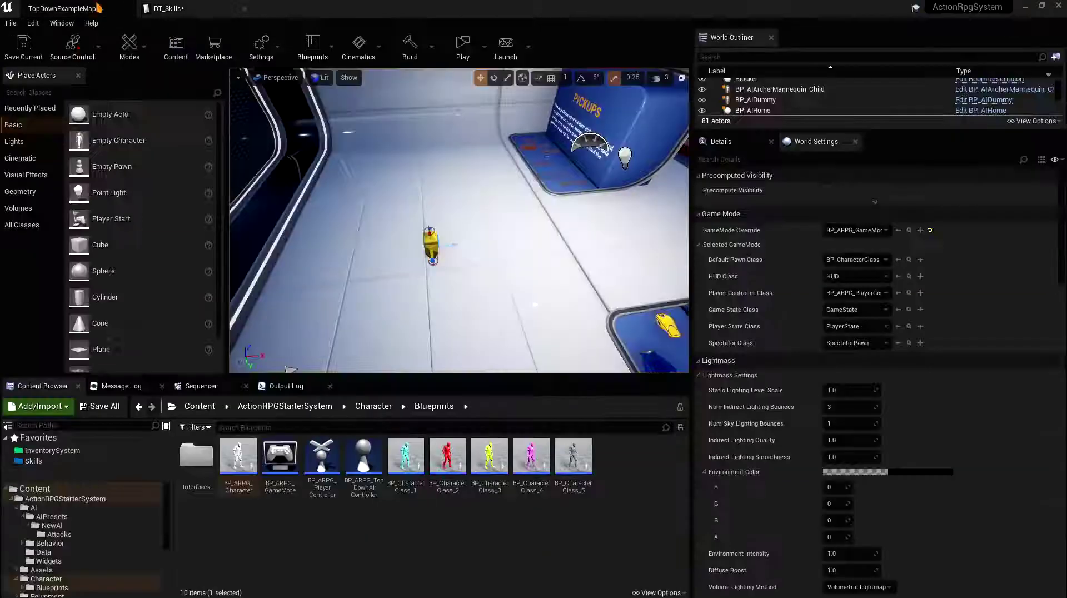
{"action": "left_click", "coordinate": [61, 489]}
{"action": "left_click", "coordinate": [297, 427]}
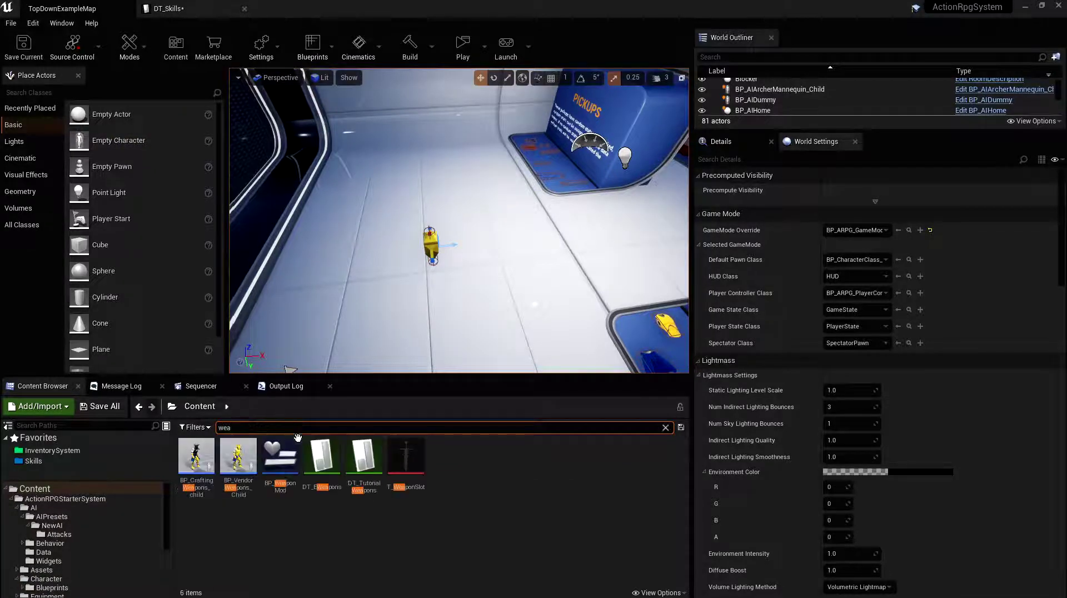
{"action": "double_click", "coordinate": [321, 477]}
Step: Select the Omega_Sword row in DT_EWeapons and copy its ItemID
{"action": "left_click", "coordinate": [129, 129]}
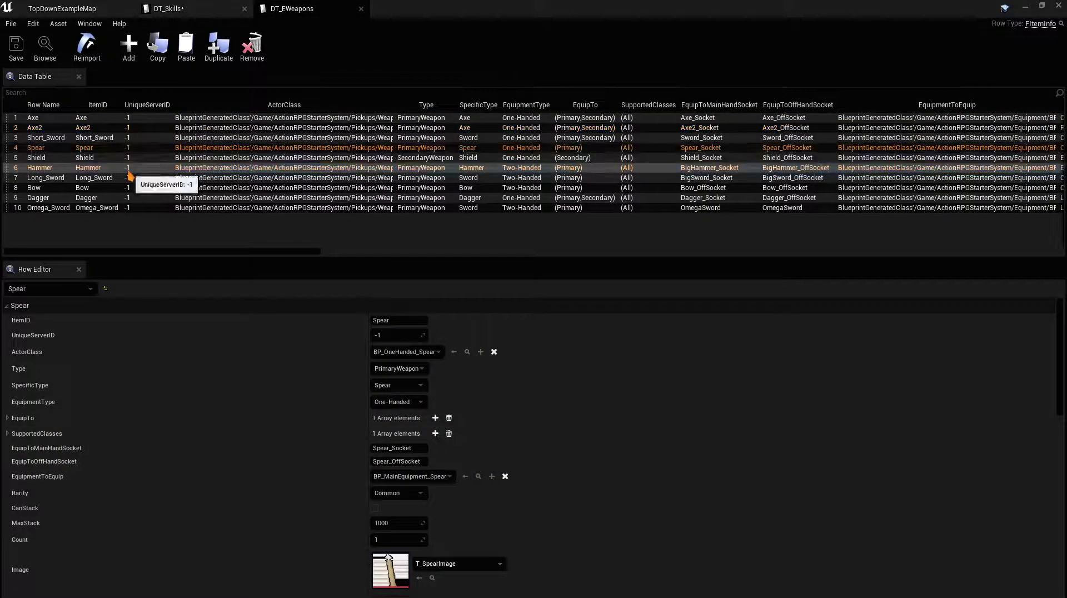
{"action": "left_click", "coordinate": [126, 208]}
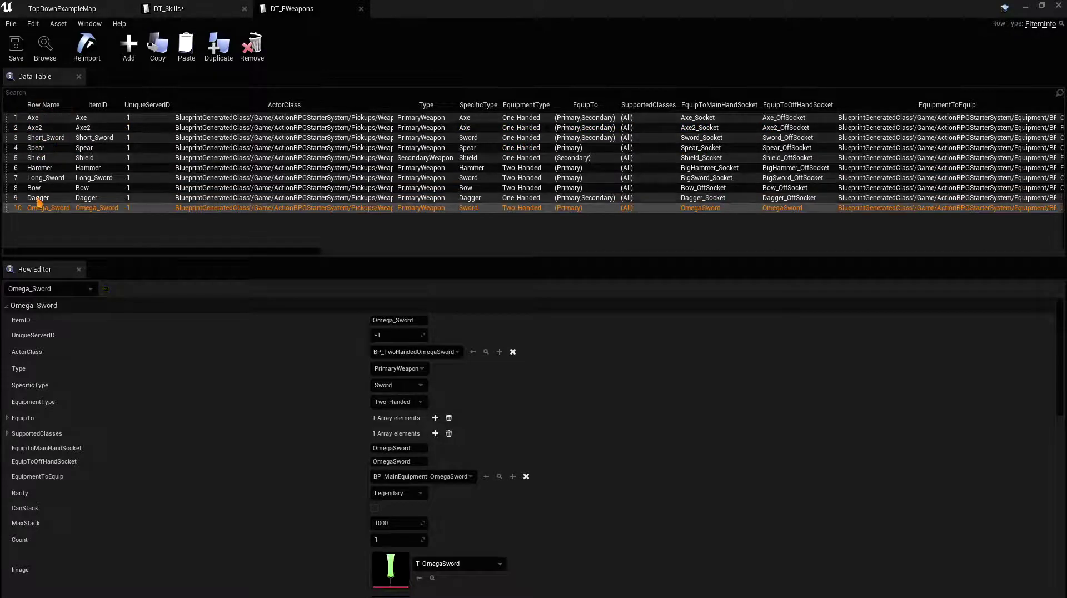
{"action": "left_click", "coordinate": [43, 118]}
{"action": "left_click", "coordinate": [43, 209]}
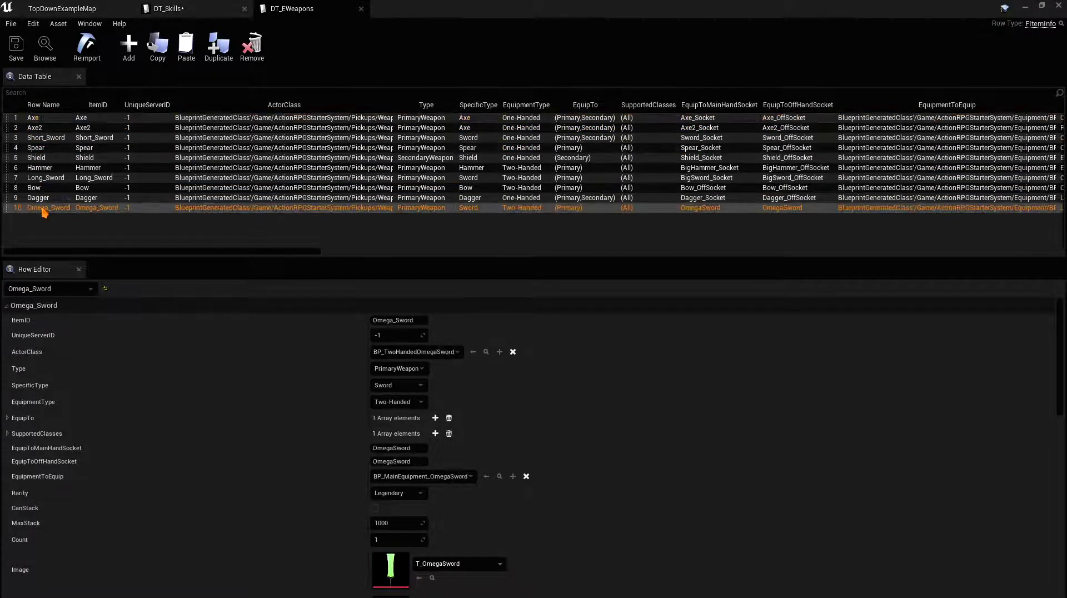
{"action": "right_click", "coordinate": [401, 321]}
{"action": "left_click", "coordinate": [431, 368]}
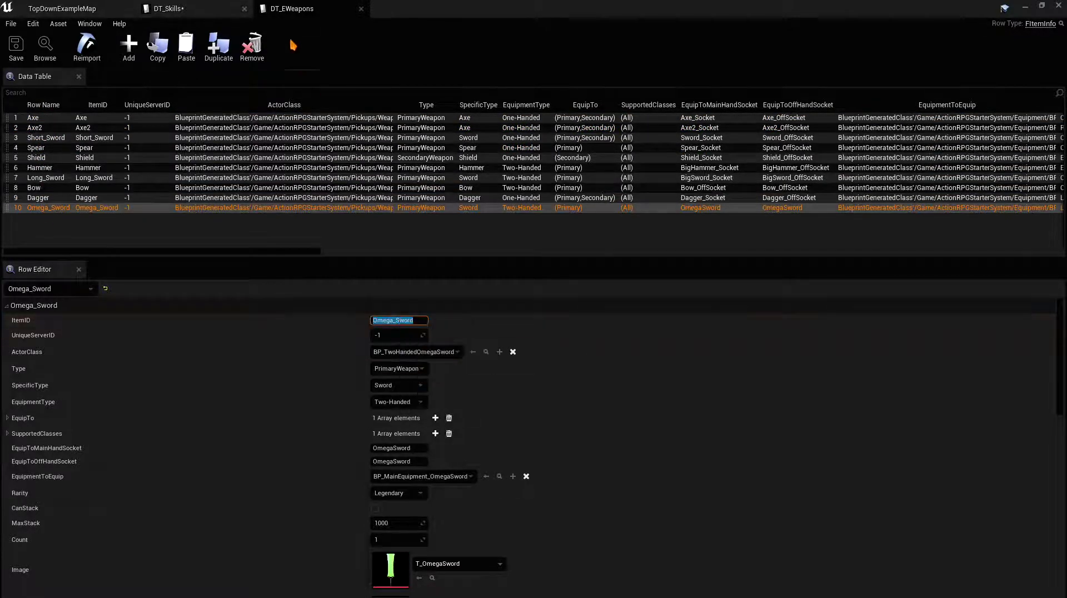
Step: In DT_Skills, set the second attack setup's weapon ID to Omega_Sword and its MontageToPlay to OmegaBasicAttack_Montage
{"action": "left_click", "coordinate": [189, 9]}
{"action": "left_click", "coordinate": [389, 491]}
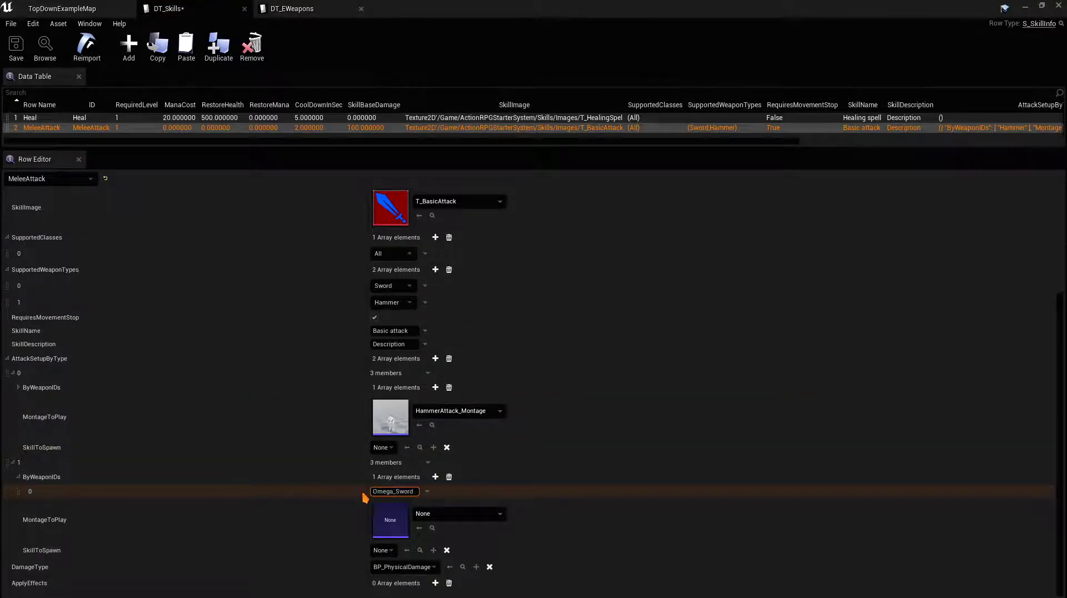
{"action": "left_click", "coordinate": [435, 514]}
{"action": "type", "text": "ome"}
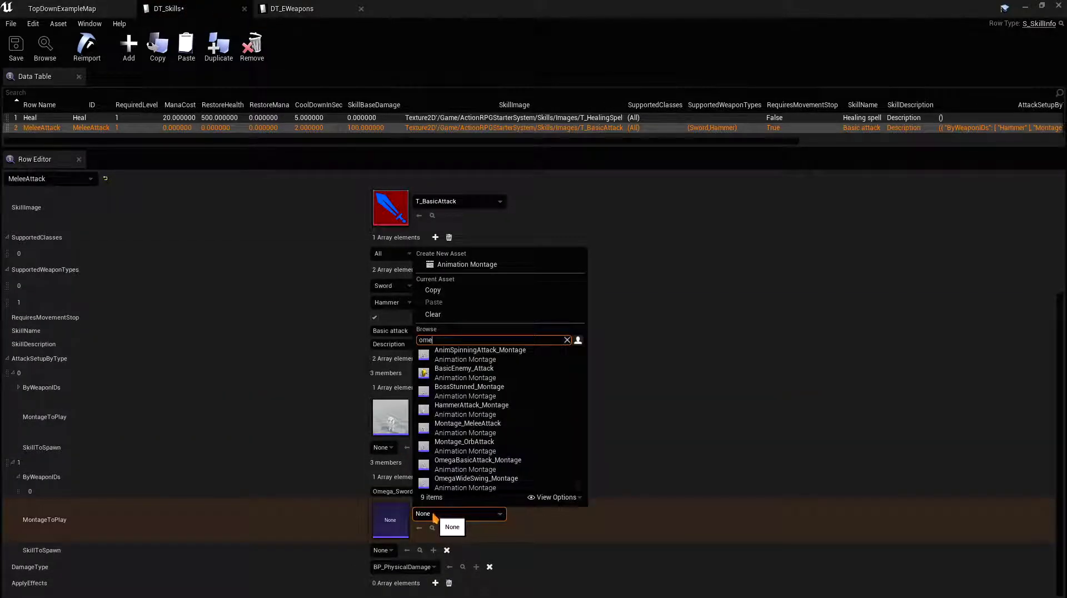
{"action": "type", "text": "g"}
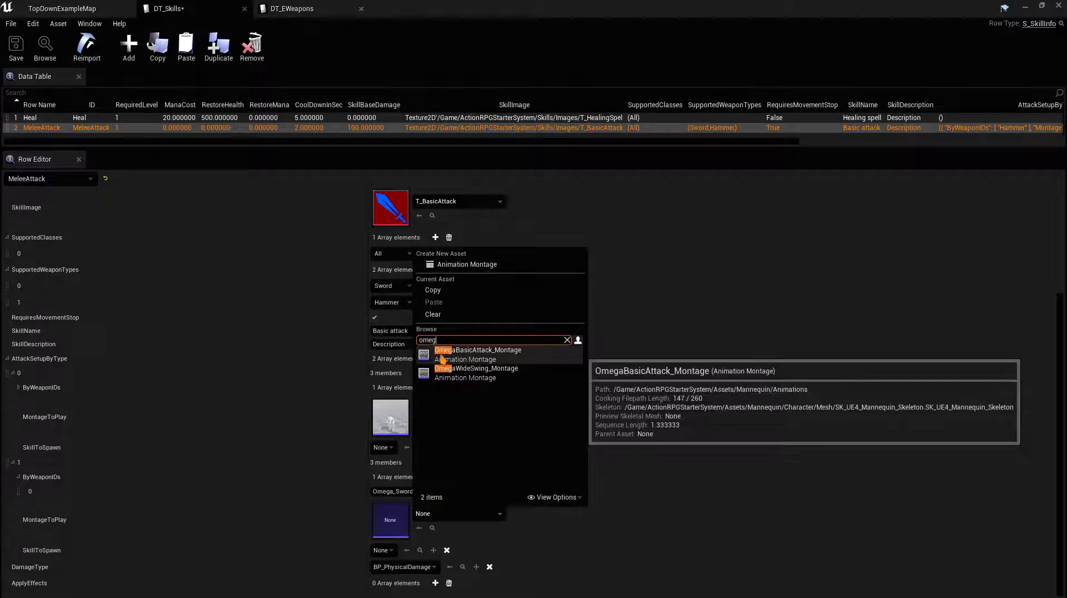
{"action": "left_click", "coordinate": [459, 358]}
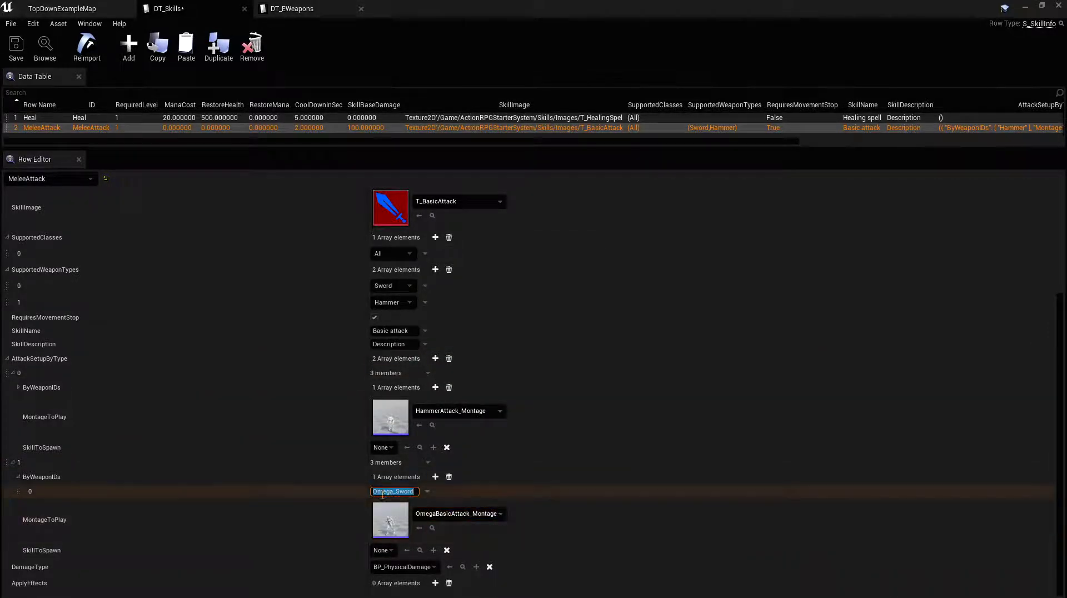
{"action": "left_click", "coordinate": [311, 498]}
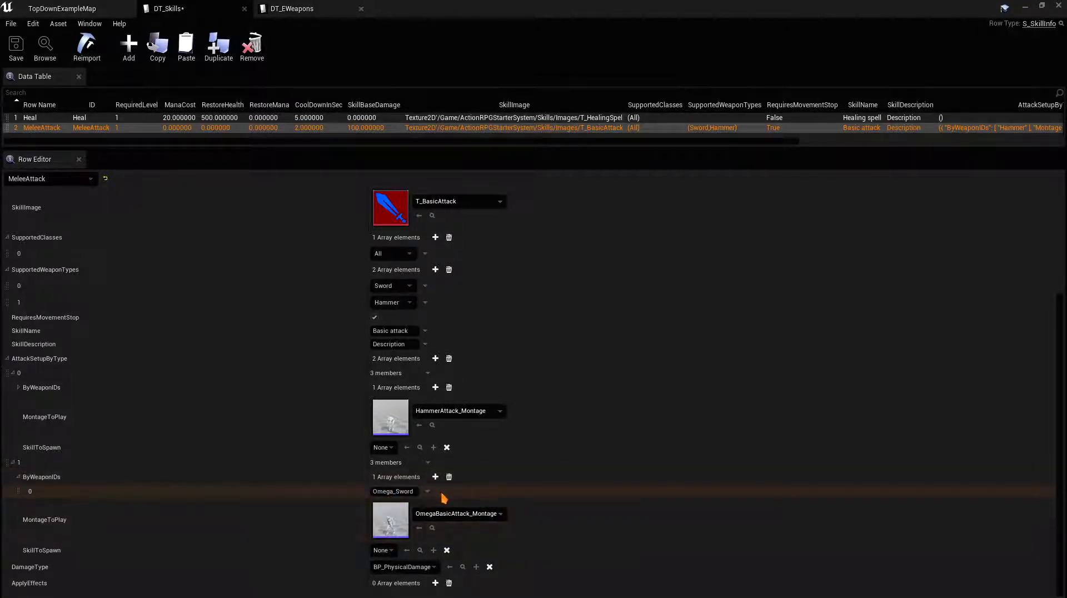
Step: Save DT_Skills and start a new play session from TopDownExampleMap
{"action": "left_click", "coordinate": [15, 45]}
{"action": "left_click", "coordinate": [96, 9]}
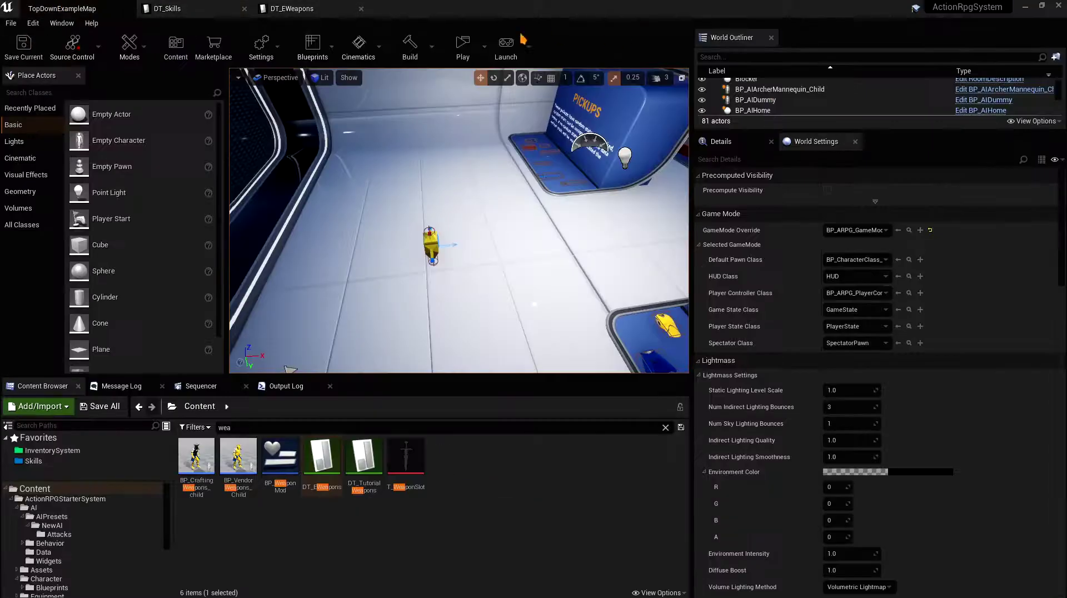
{"action": "left_click", "coordinate": [463, 45]}
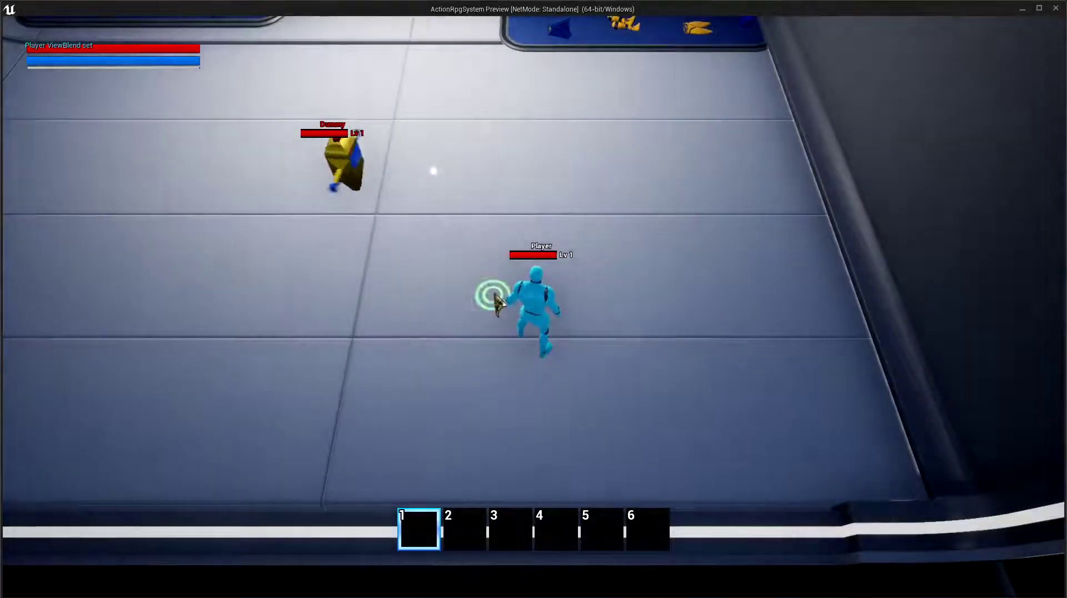
Step: Equip the Omega Sword from the in-game inventory
{"action": "key", "text": "i"}
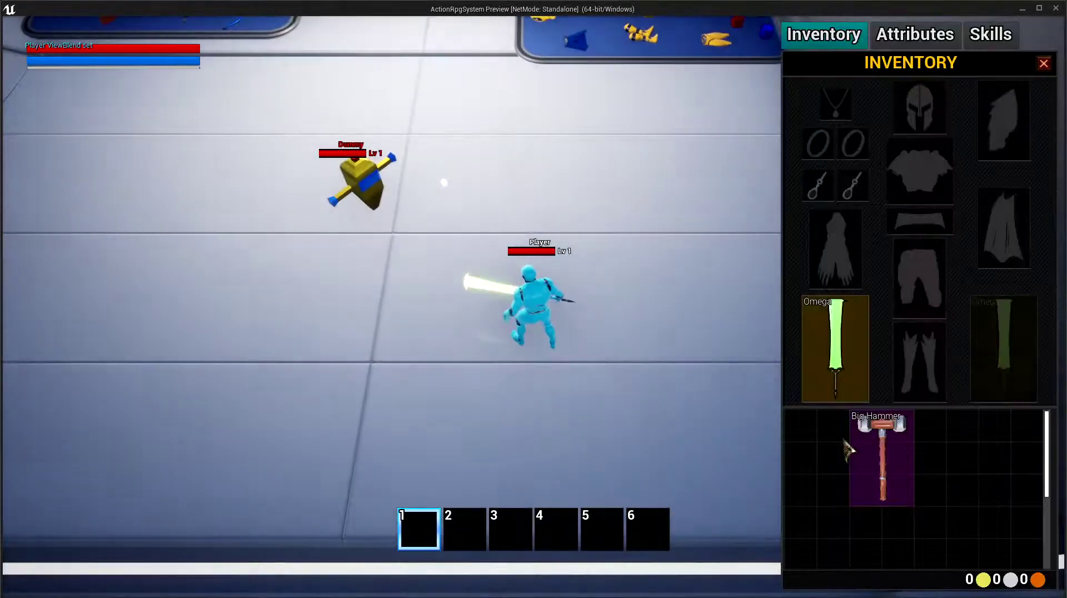
{"action": "key", "text": "i"}
{"action": "left_click", "coordinate": [581, 351]}
{"action": "key", "text": "i"}
Step: Assign the Basic attack skill to action bar slot 1 and test it with the Omega Sword
{"action": "left_click", "coordinate": [991, 34]}
{"action": "mouse_move", "coordinate": [877, 71]}
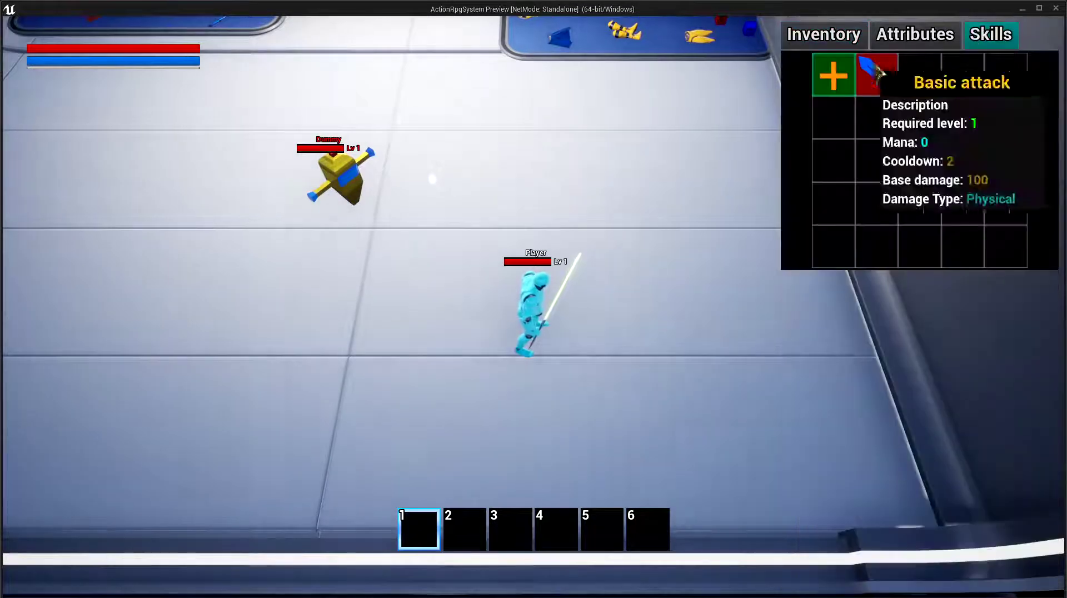
{"action": "left_click_drag", "start_coordinate": [877, 71], "coordinate": [420, 525]}
{"action": "key", "text": "i"}
{"action": "key", "text": "1"}
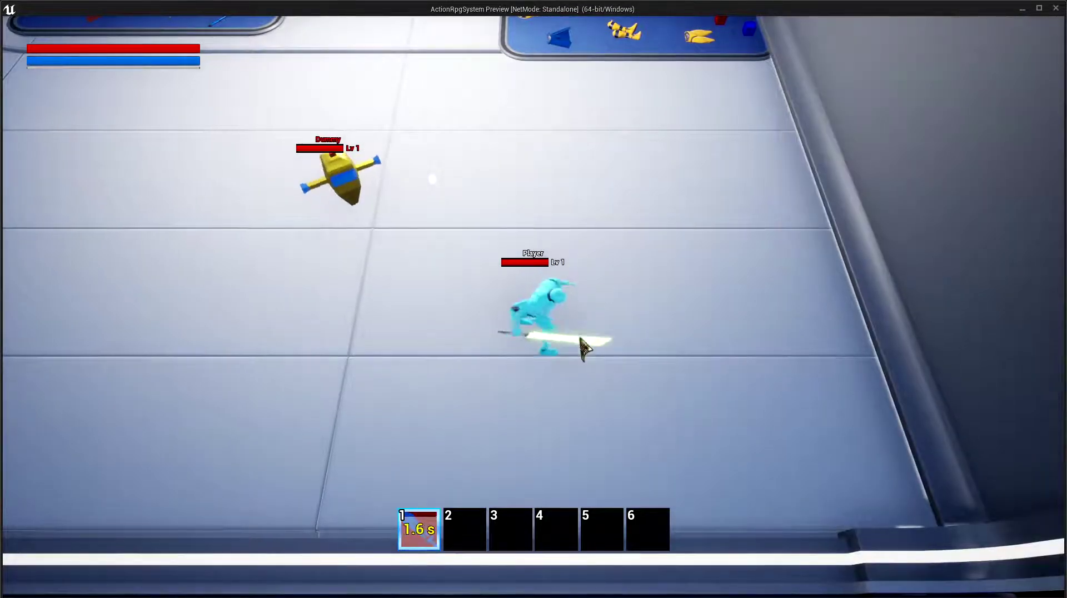
Step: Swap the Omega Sword for the Big Hammer and test the Basic attack in slot 1
{"action": "key", "text": "i"}
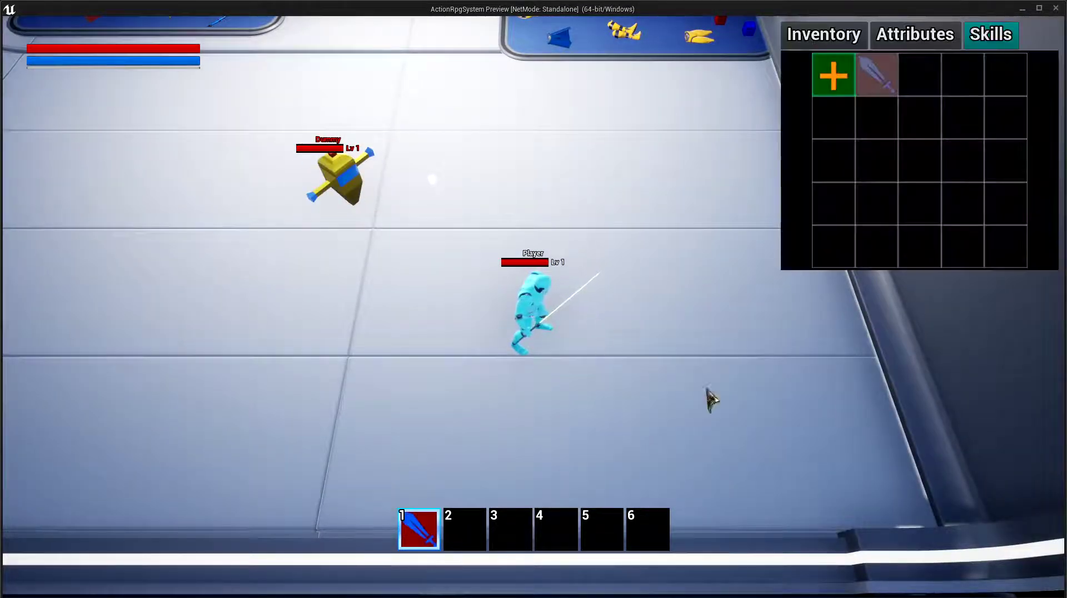
{"action": "left_click", "coordinate": [824, 34]}
{"action": "left_click_drag", "start_coordinate": [865, 388], "coordinate": [853, 466]}
{"action": "key", "text": "i"}
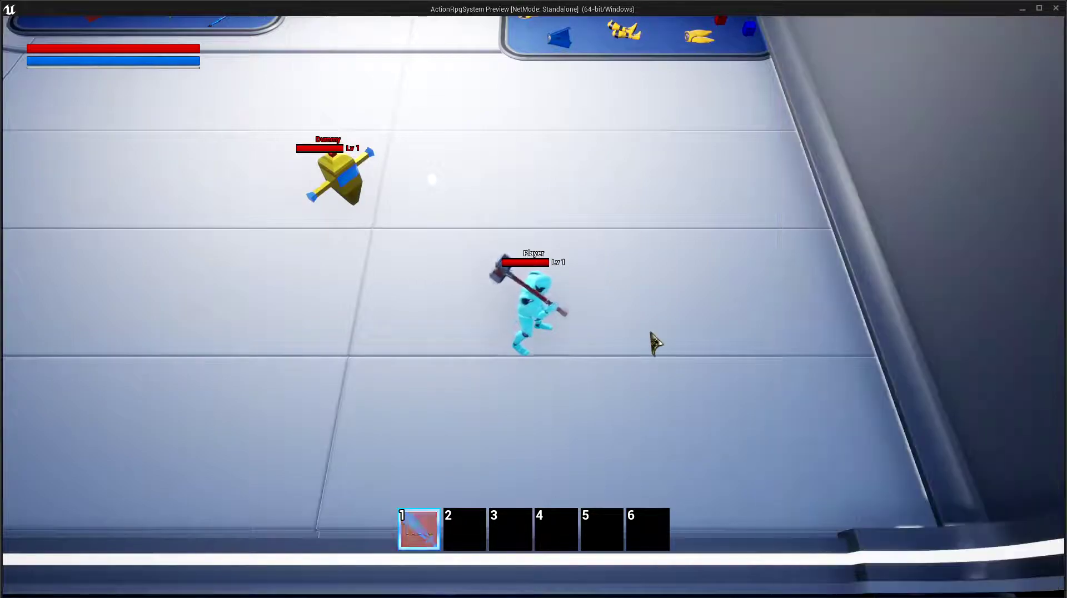
{"action": "key", "text": "1"}
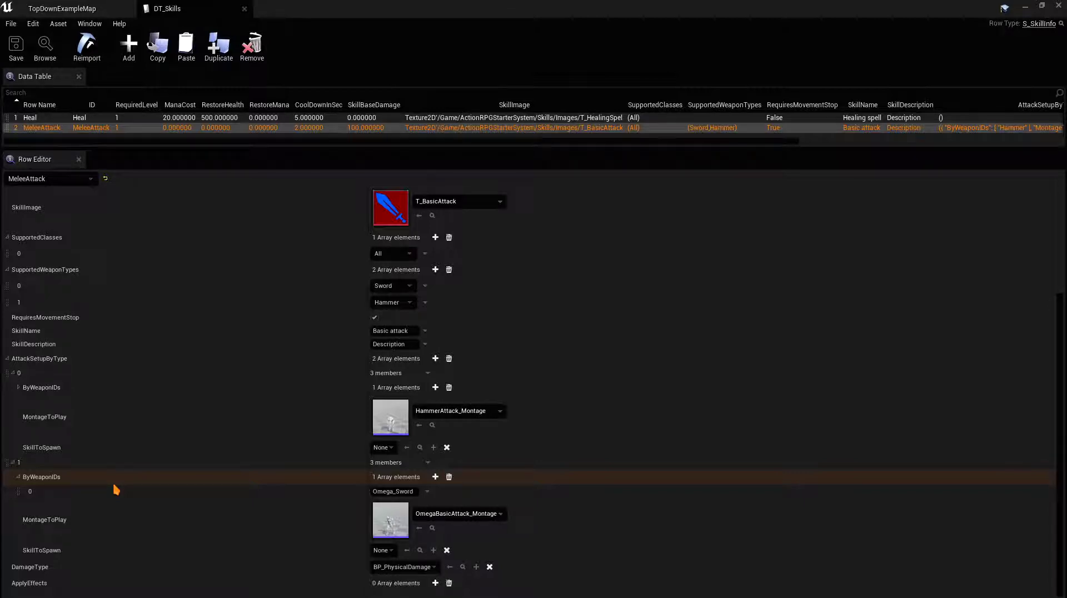
Step: Add a third AttackSetupByType element to MeleeAttack with no weapon IDs and Montage_MeleeAttack as its MontageToPlay
{"action": "left_click", "coordinate": [13, 373]}
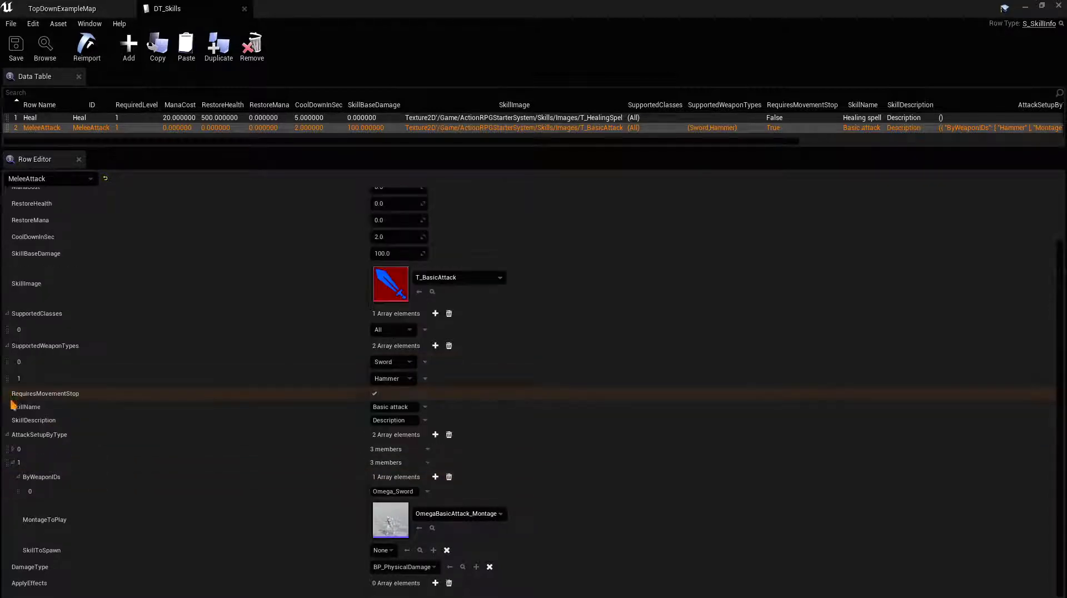
{"action": "left_click", "coordinate": [12, 472]}
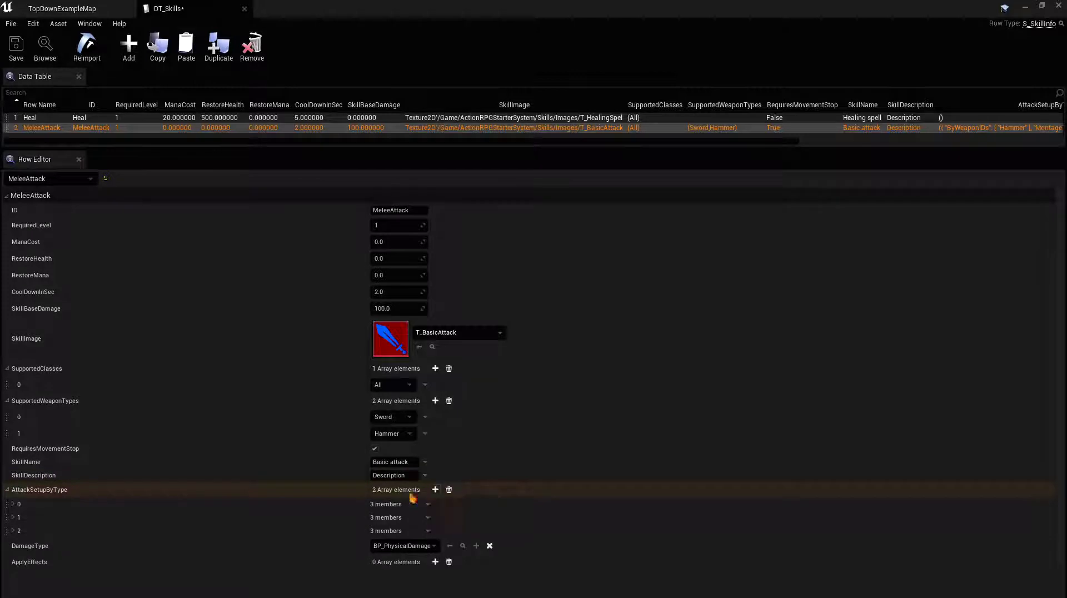
{"action": "left_click", "coordinate": [435, 490]}
{"action": "left_click", "coordinate": [12, 531]}
{"action": "scroll", "coordinate": [437, 519], "scroll_direction": "down", "scroll_amount": 2}
{"action": "left_click", "coordinate": [437, 517]}
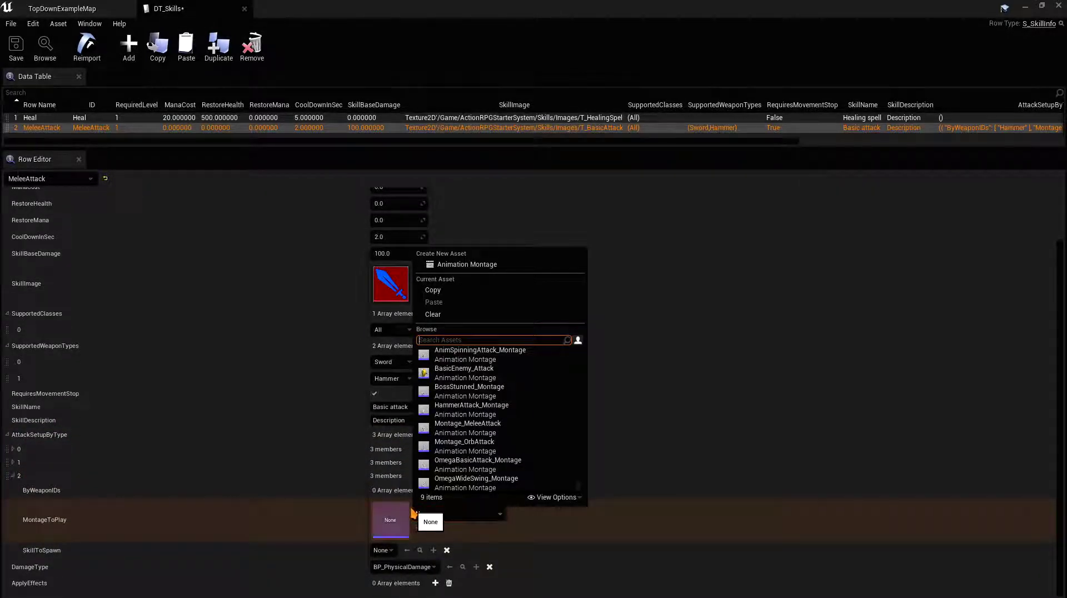
{"action": "type", "text": "melee"}
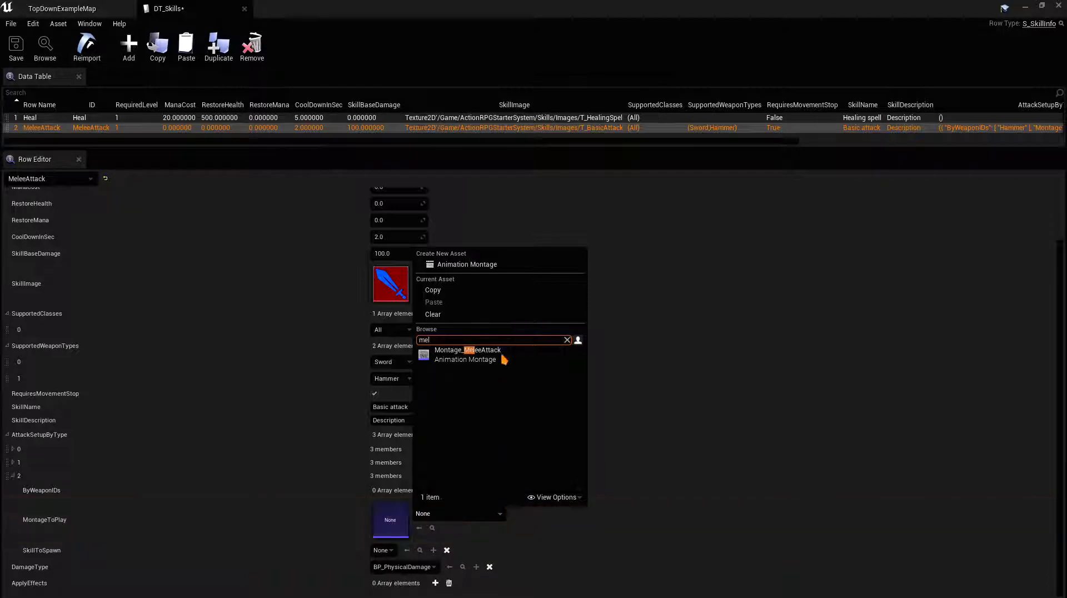
{"action": "left_click", "coordinate": [470, 355]}
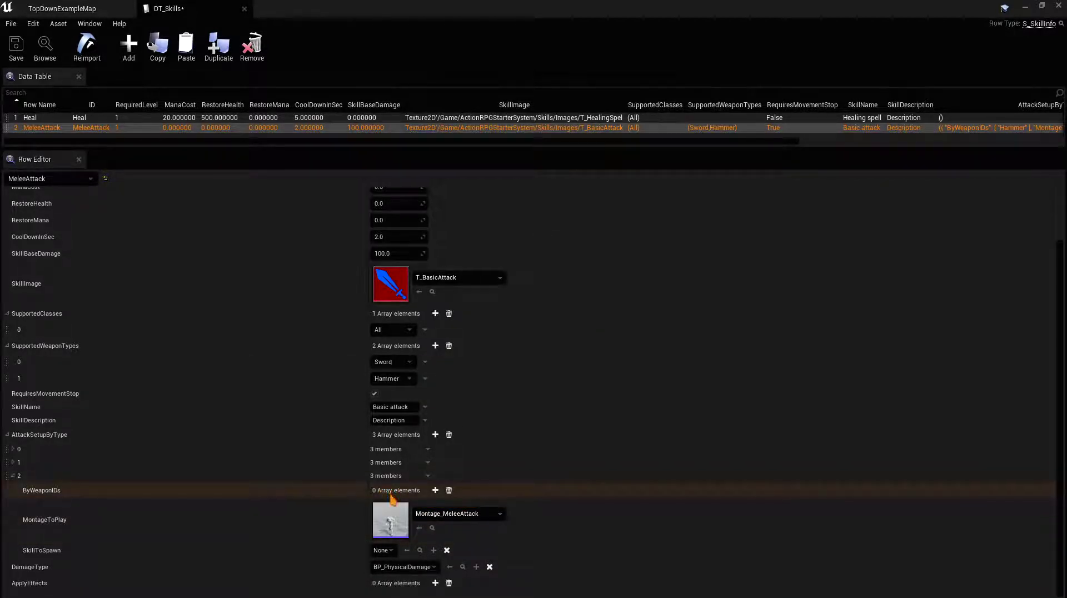
Step: Review the first two attack setup elements of MeleeAttack and save DT_Skills
{"action": "left_click", "coordinate": [13, 449]}
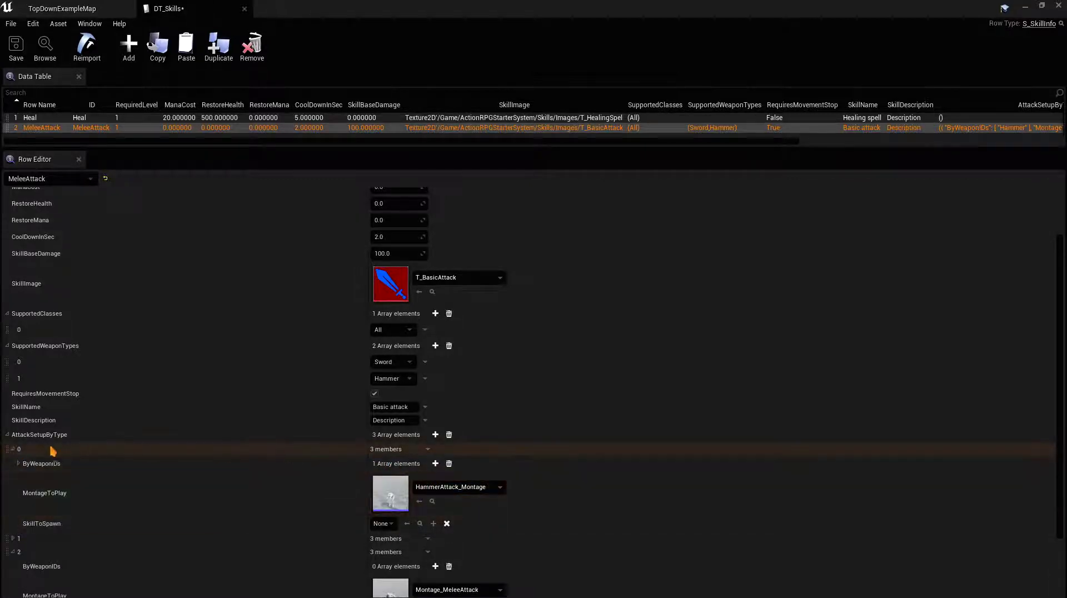
{"action": "left_click", "coordinate": [14, 449]}
{"action": "left_click", "coordinate": [13, 463]}
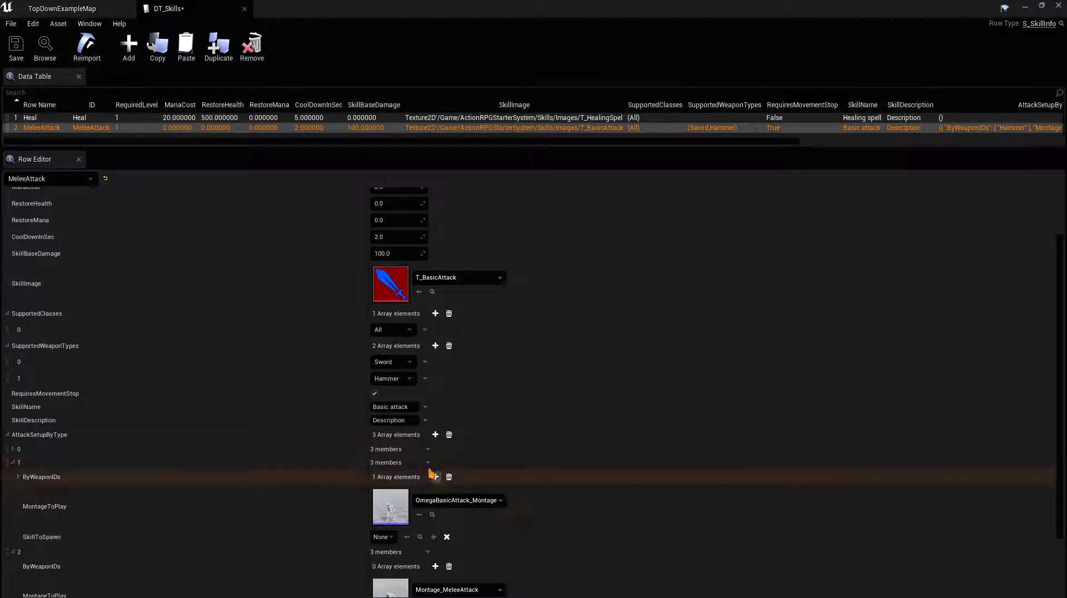
{"action": "left_click", "coordinate": [13, 463]}
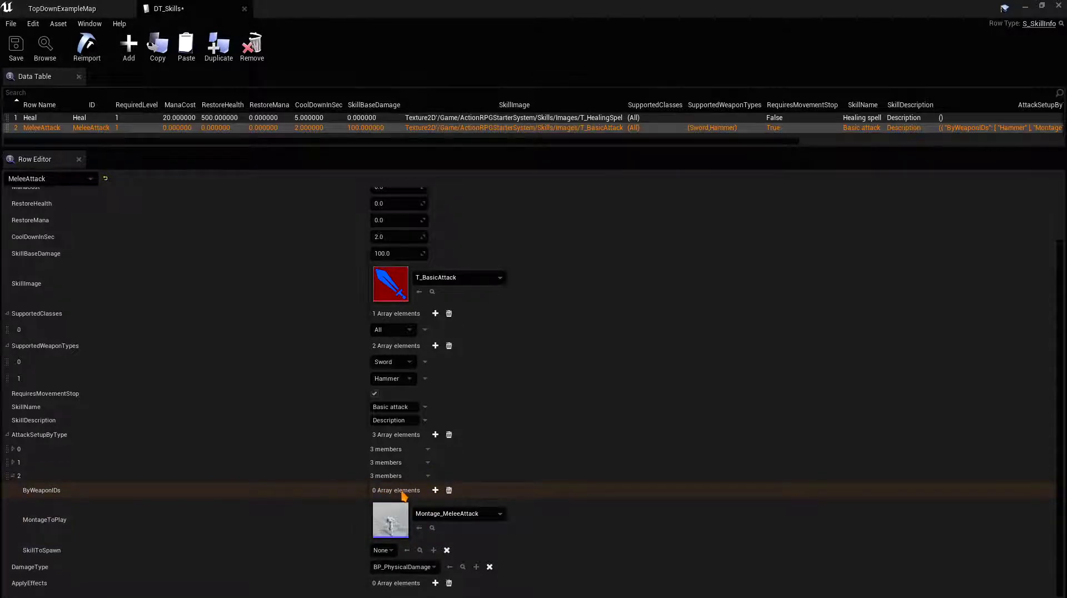
{"action": "key", "text": "ctrl+s"}
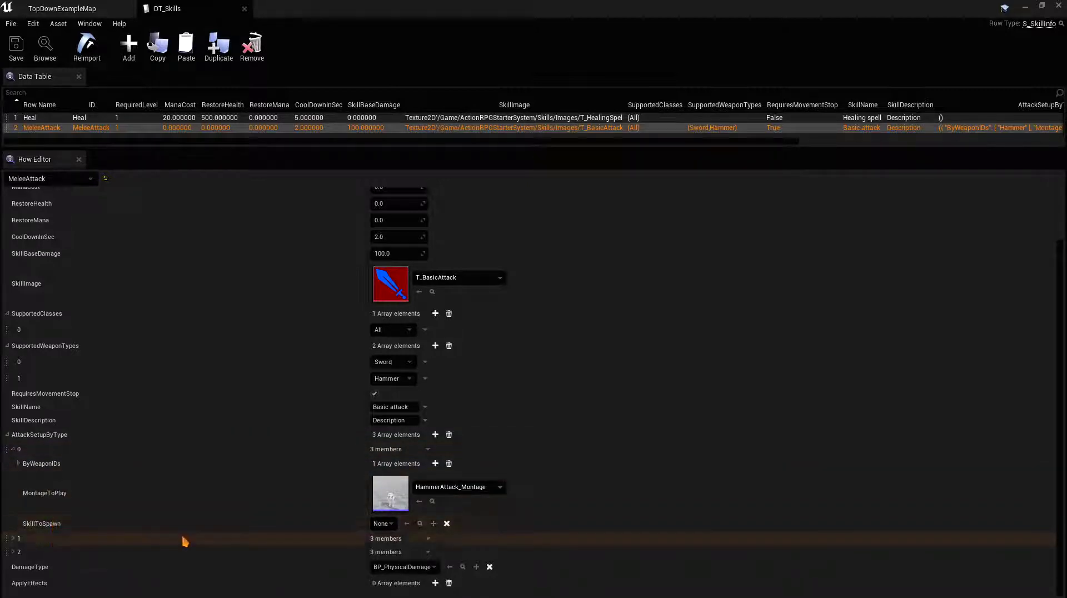
Step: View the available SkillToSpawn classes for the hammer attack setup without choosing one
{"action": "left_click", "coordinate": [397, 523]}
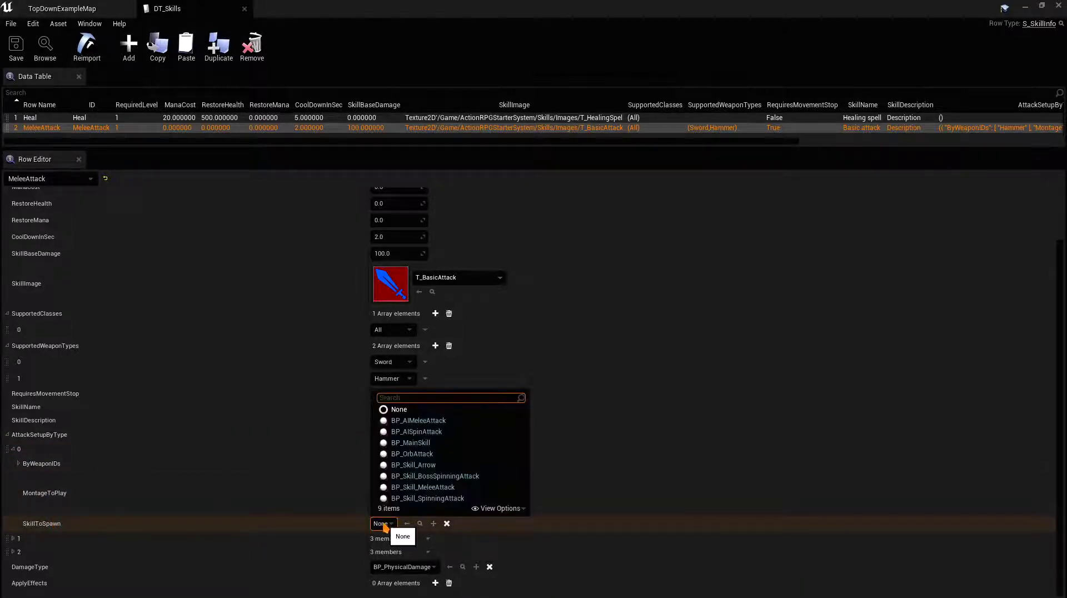
{"action": "left_click", "coordinate": [248, 529]}
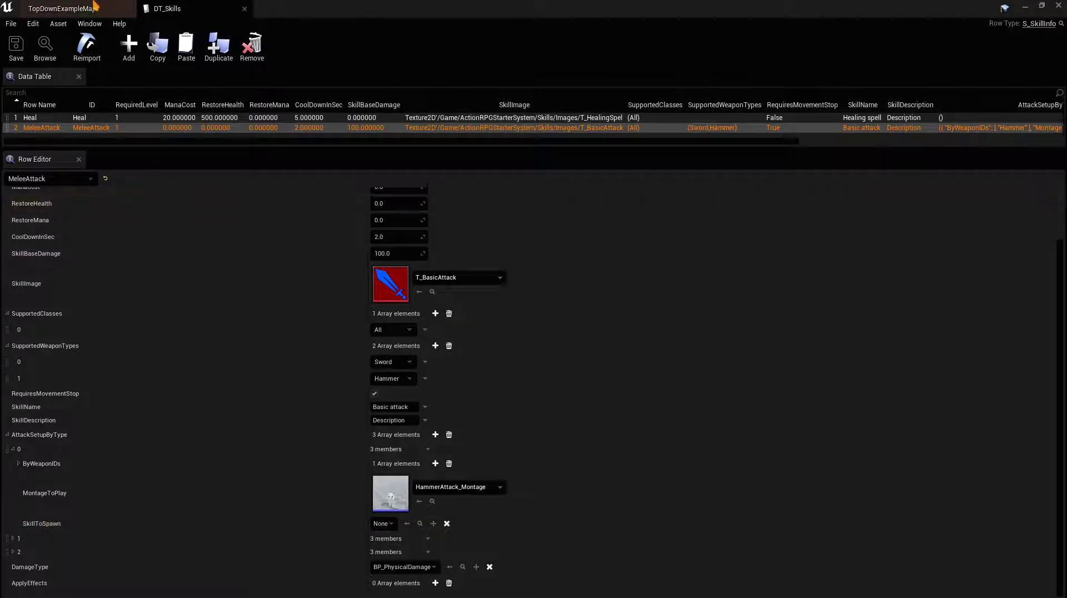
Step: Return to the level editor, clear the content browser search and open the Blueprint folder inside Skills
{"action": "left_click", "coordinate": [67, 9]}
{"action": "left_click", "coordinate": [34, 461]}
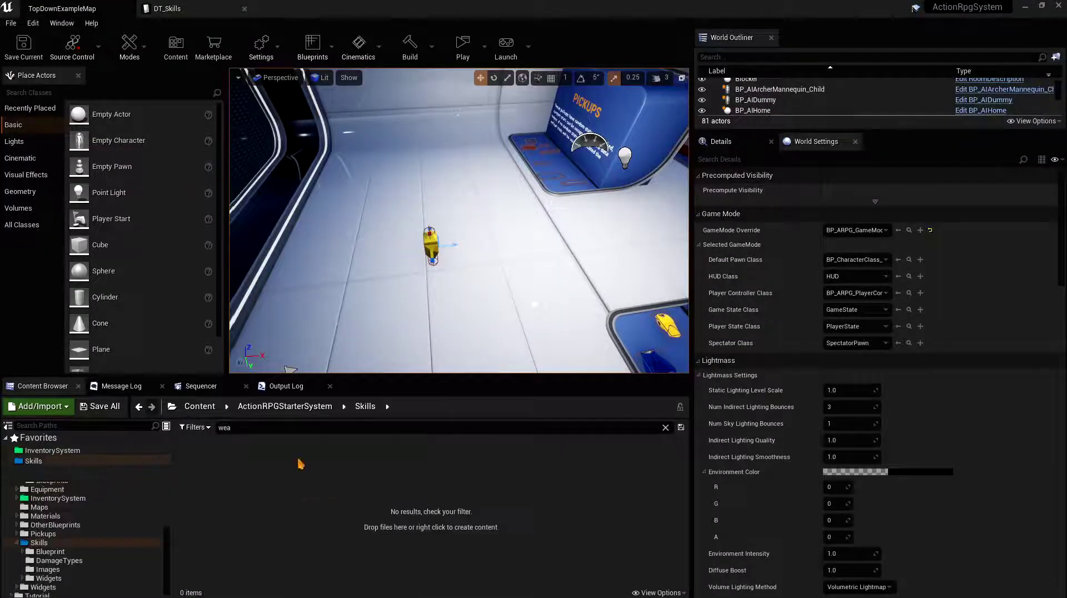
{"action": "left_click", "coordinate": [664, 428]}
{"action": "double_click", "coordinate": [197, 469]}
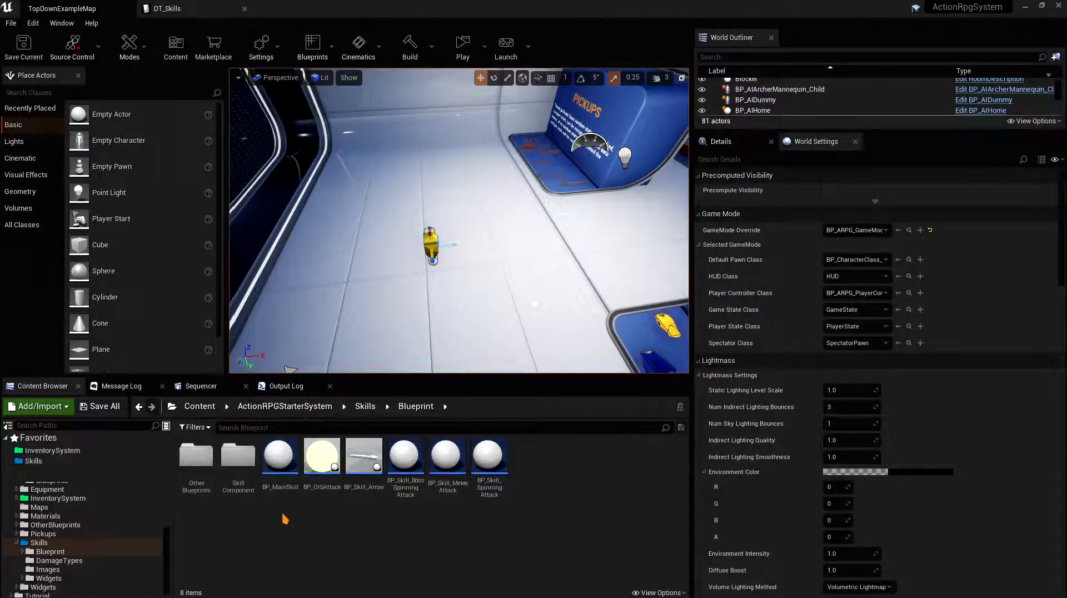
{"action": "left_click", "coordinate": [280, 459]}
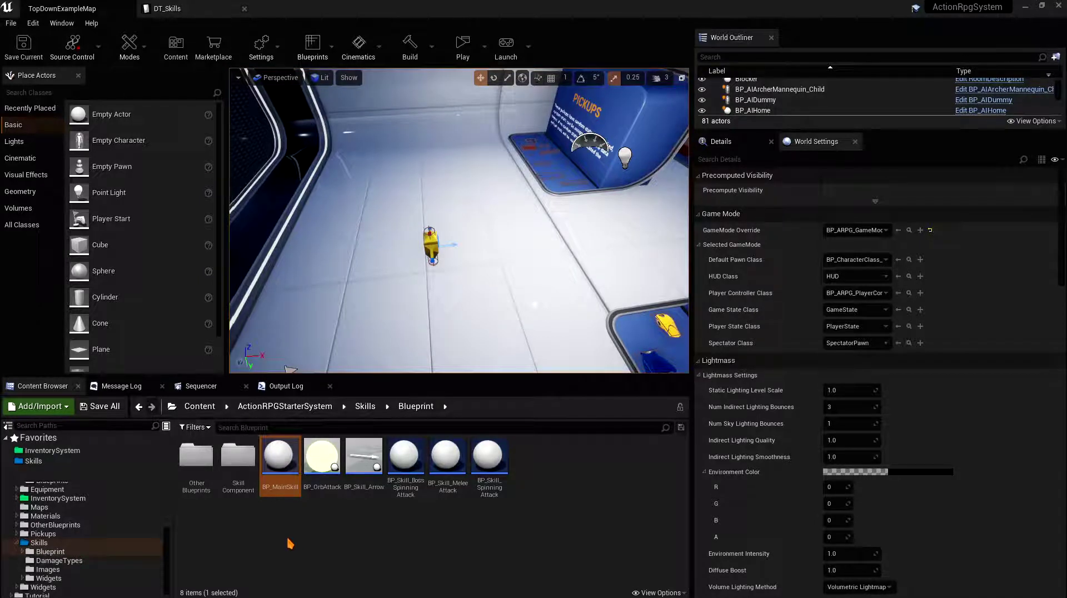
{"action": "left_click", "coordinate": [299, 510]}
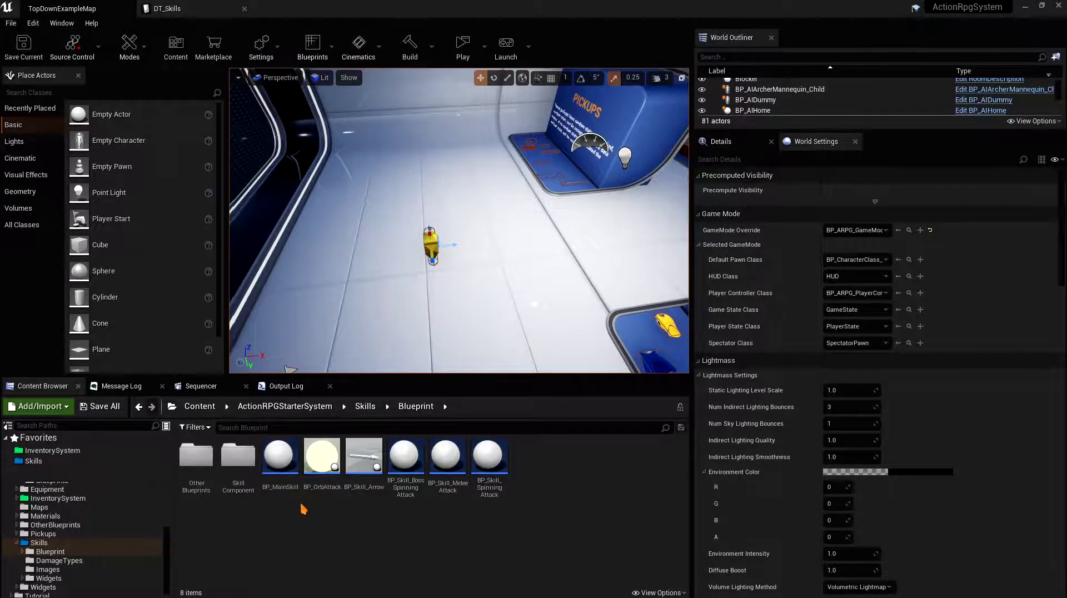
Step: Create a folder named Newskills inside the Skills Blueprint folder
{"action": "right_click", "coordinate": [302, 509]}
{"action": "left_click", "coordinate": [356, 176]}
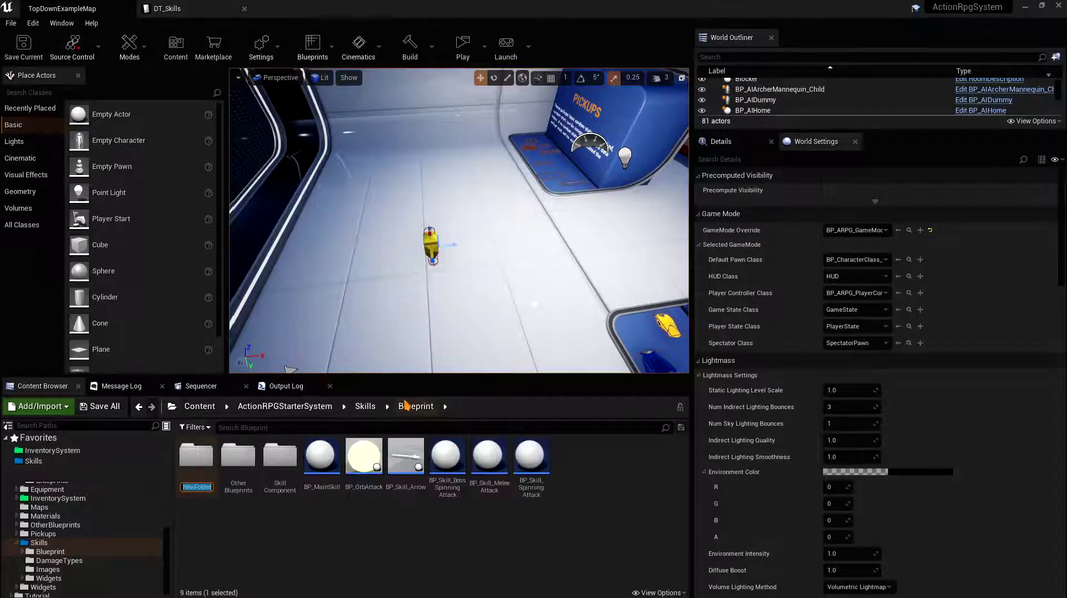
{"action": "type", "text": "NewSkills"}
{"action": "key", "text": "Return"}
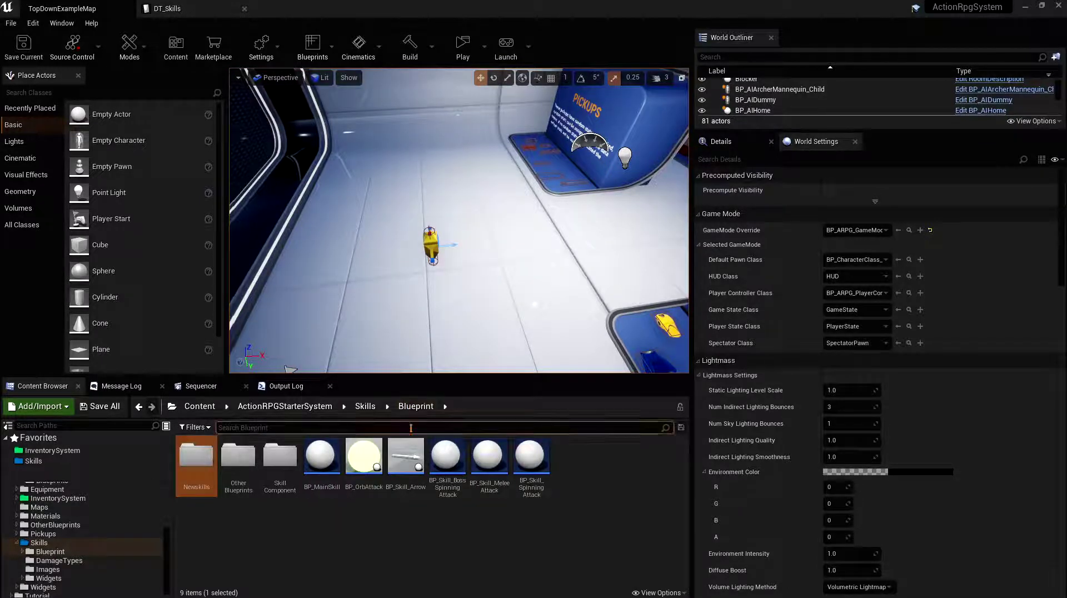
Step: Create a child Blueprint class of BP_MainSkill named HammerAoeAttack
{"action": "left_click", "coordinate": [309, 488]}
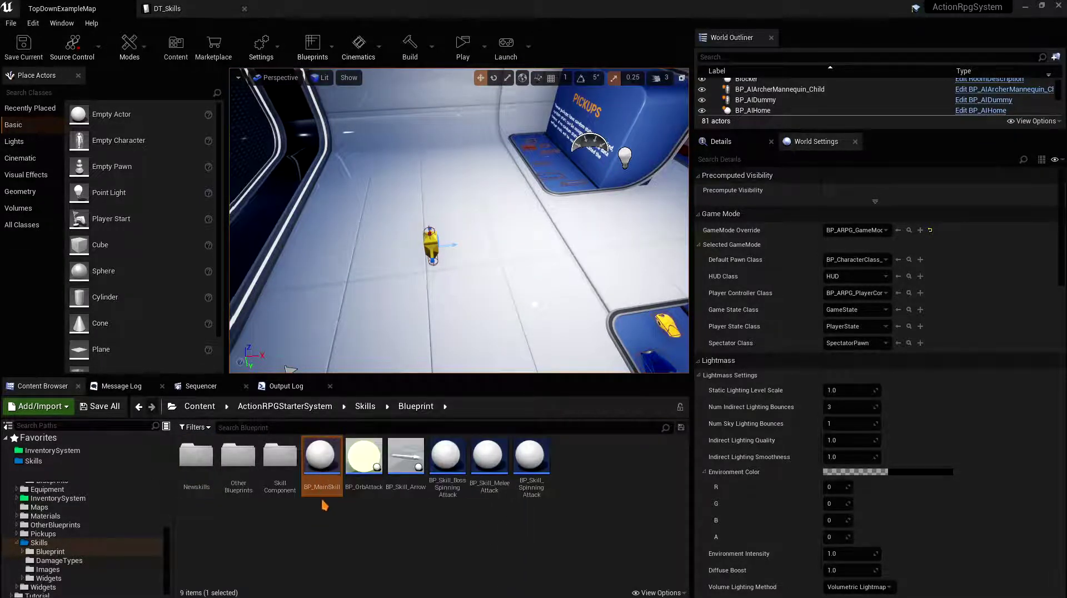
{"action": "right_click", "coordinate": [321, 467]}
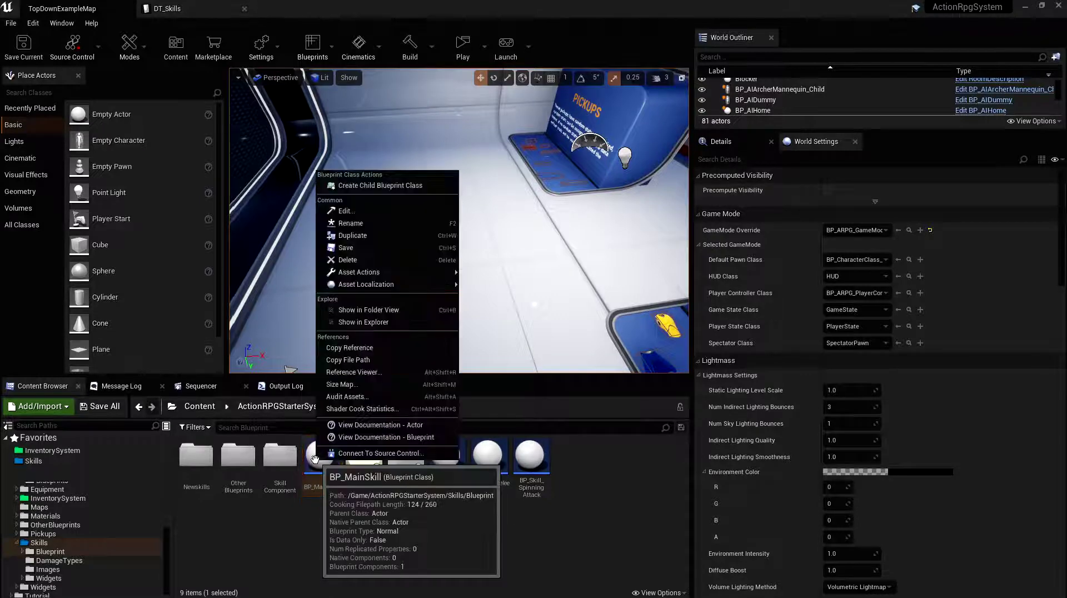
{"action": "left_click", "coordinate": [352, 186]}
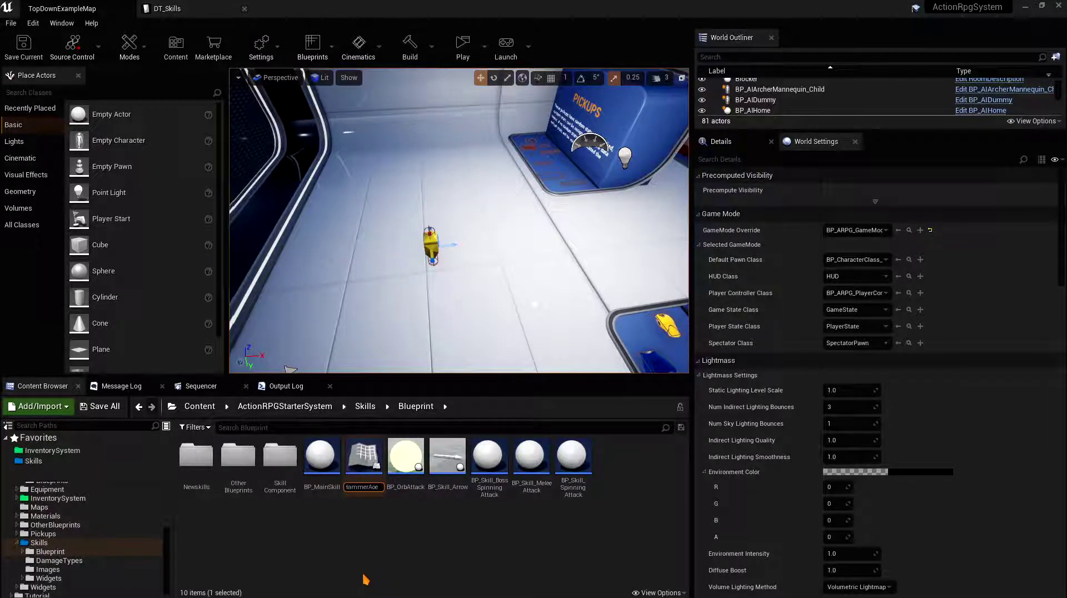
{"action": "type", "text": "ck"}
{"action": "key", "text": "Return"}
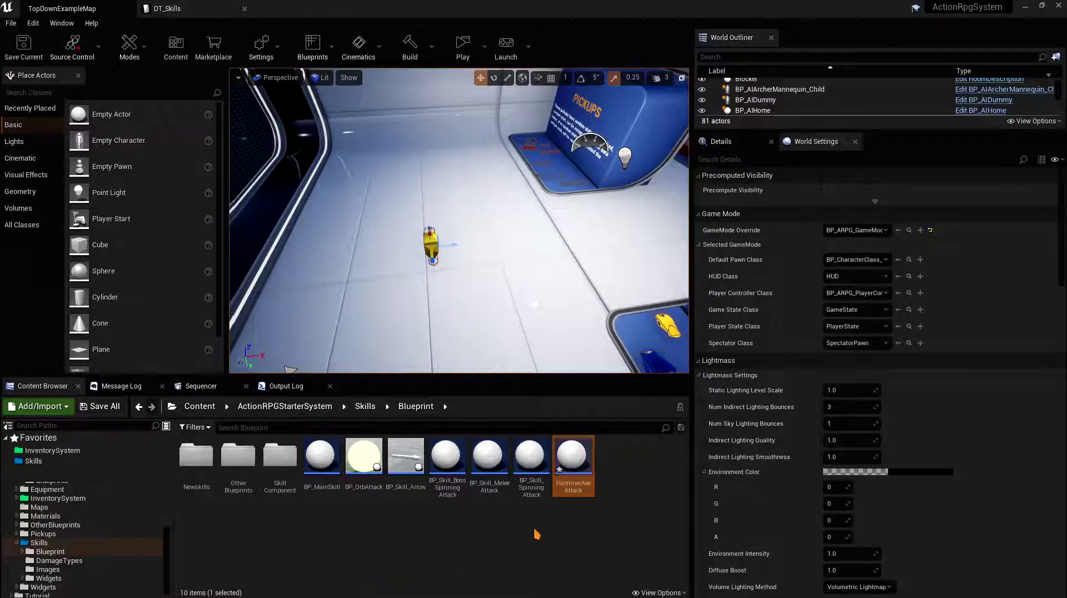
Step: Place HammerAoeAttack in the Newskills folder and open the blueprint from there
{"action": "left_click_drag", "start_coordinate": [571, 458], "coordinate": [198, 458]}
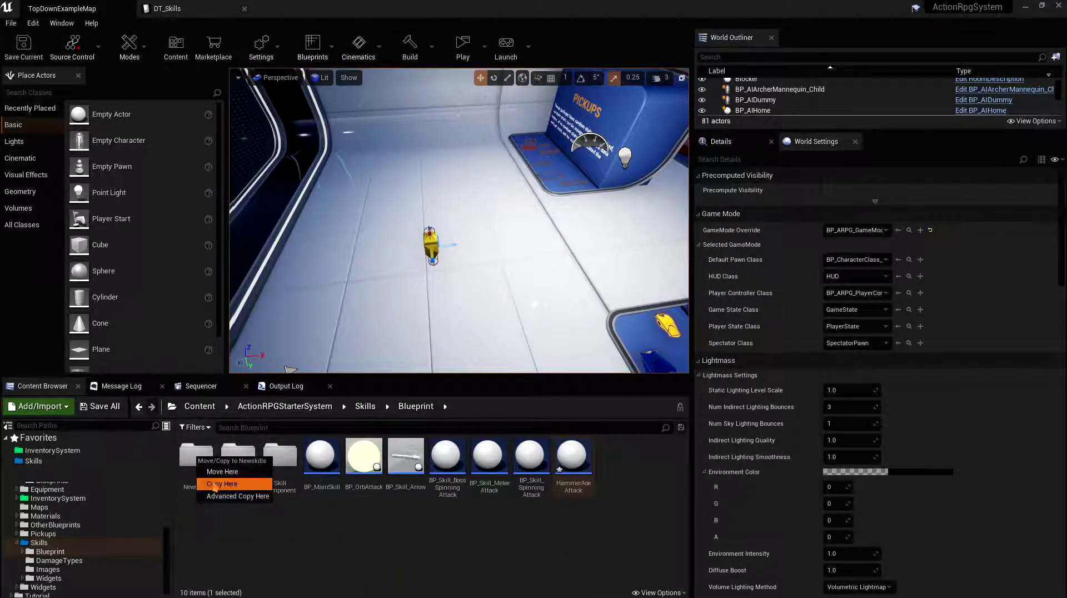
{"action": "left_click", "coordinate": [214, 484]}
{"action": "double_click", "coordinate": [192, 457]}
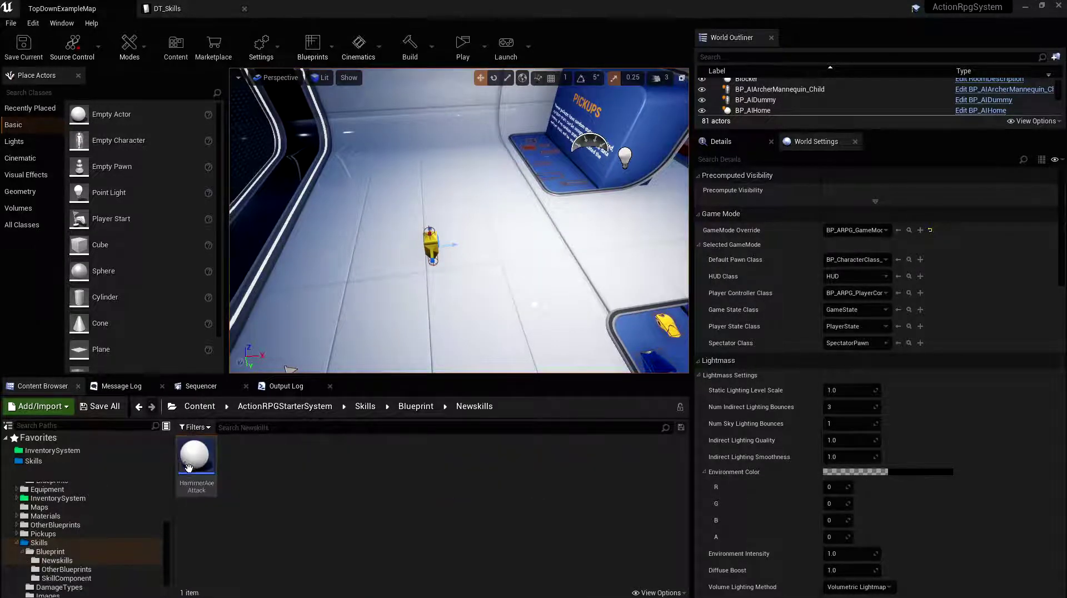
{"action": "double_click", "coordinate": [197, 470]}
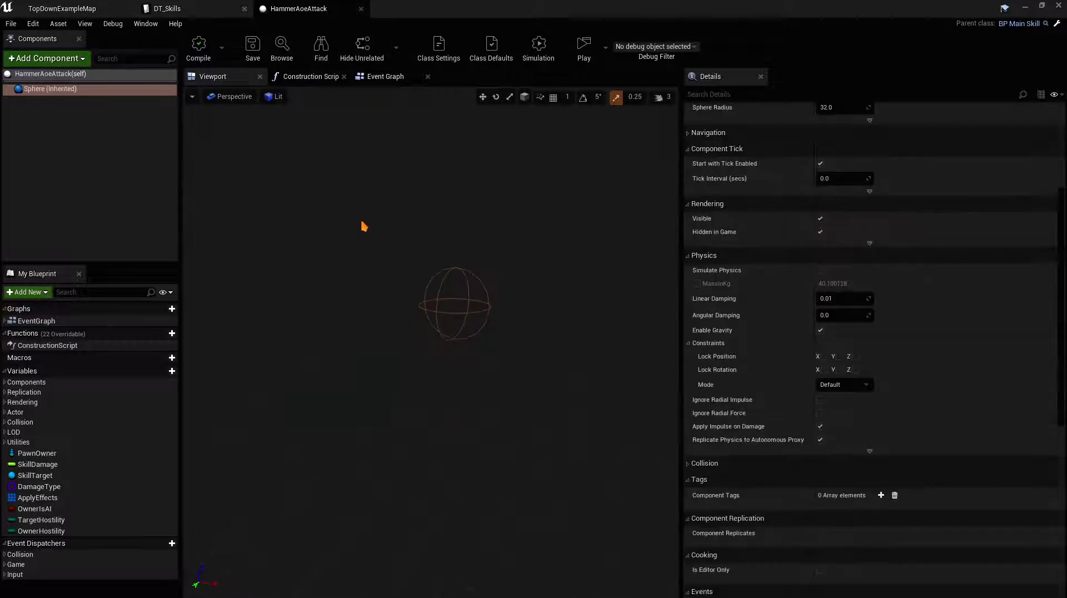
Step: Examine HammerAoeAttack's inherited PawnOwner, SkillDamage, SkillTarget and DamageType variables and compare them with the MeleeAttack row in DT_Skills
{"action": "left_click", "coordinate": [36, 453]}
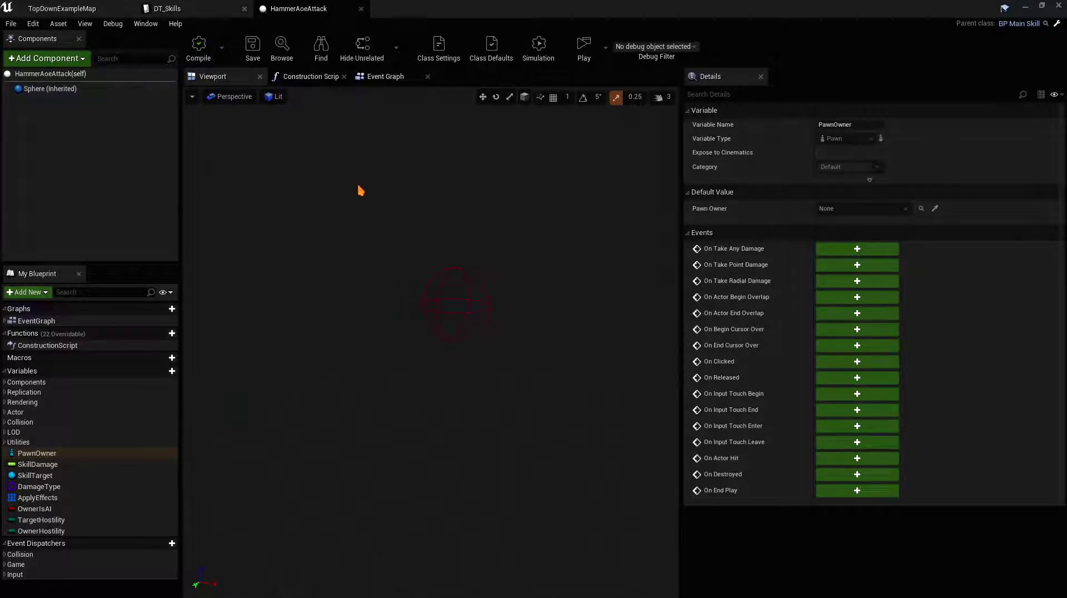
{"action": "left_click", "coordinate": [38, 466]}
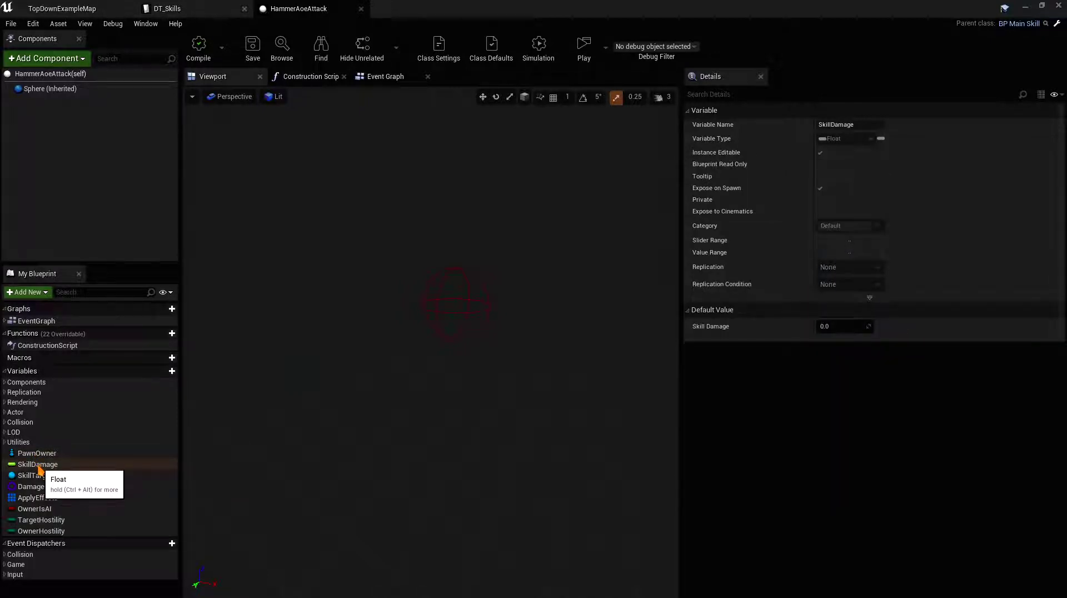
{"action": "left_click", "coordinate": [183, 8]}
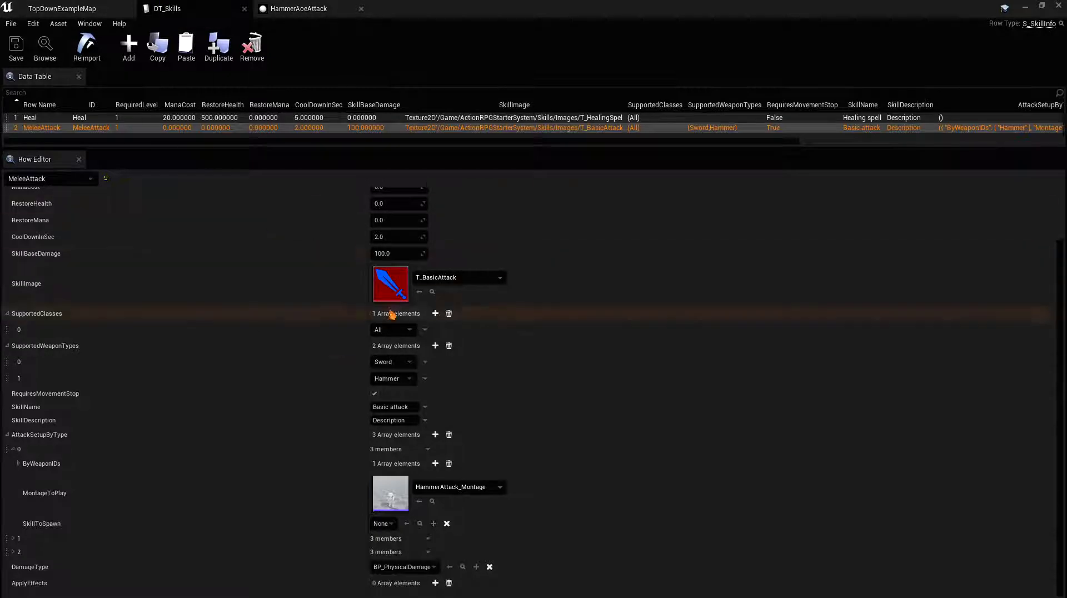
{"action": "left_click", "coordinate": [311, 8]}
{"action": "left_click", "coordinate": [39, 476]}
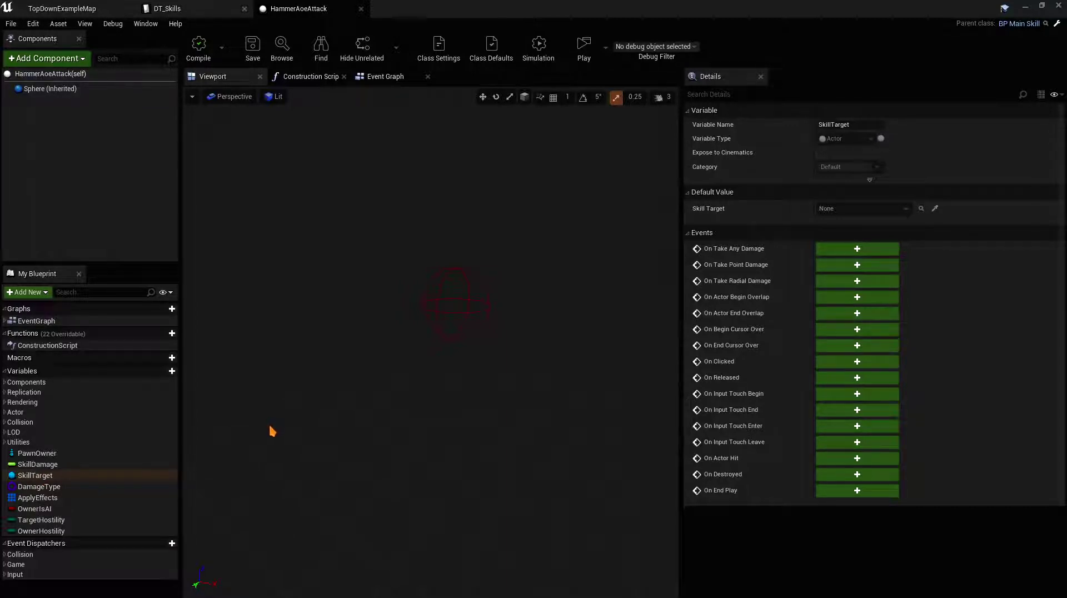
{"action": "left_click", "coordinate": [53, 488]}
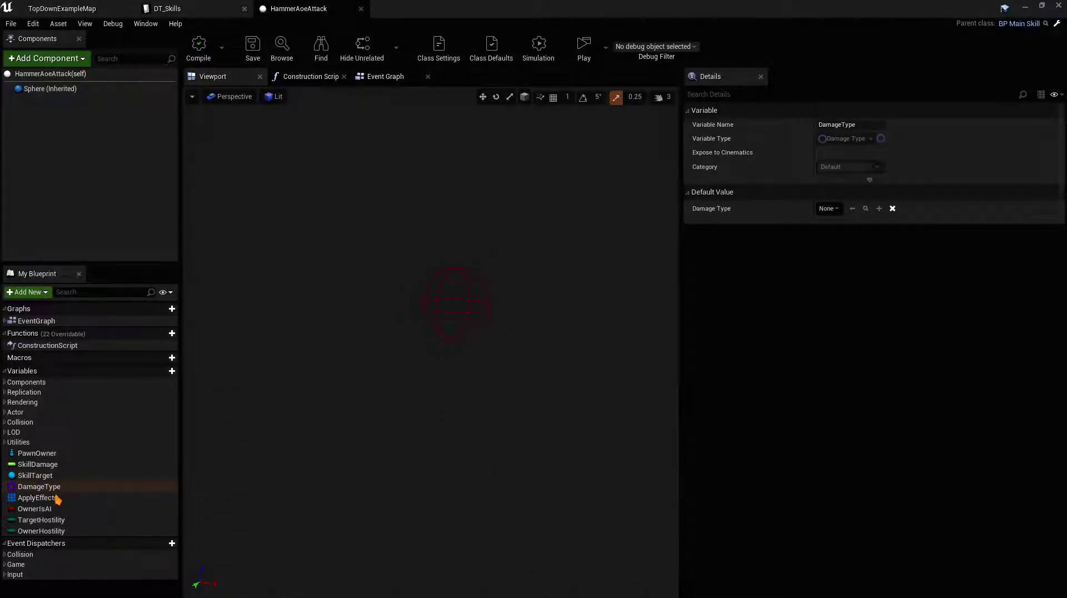
{"action": "left_click", "coordinate": [191, 9]}
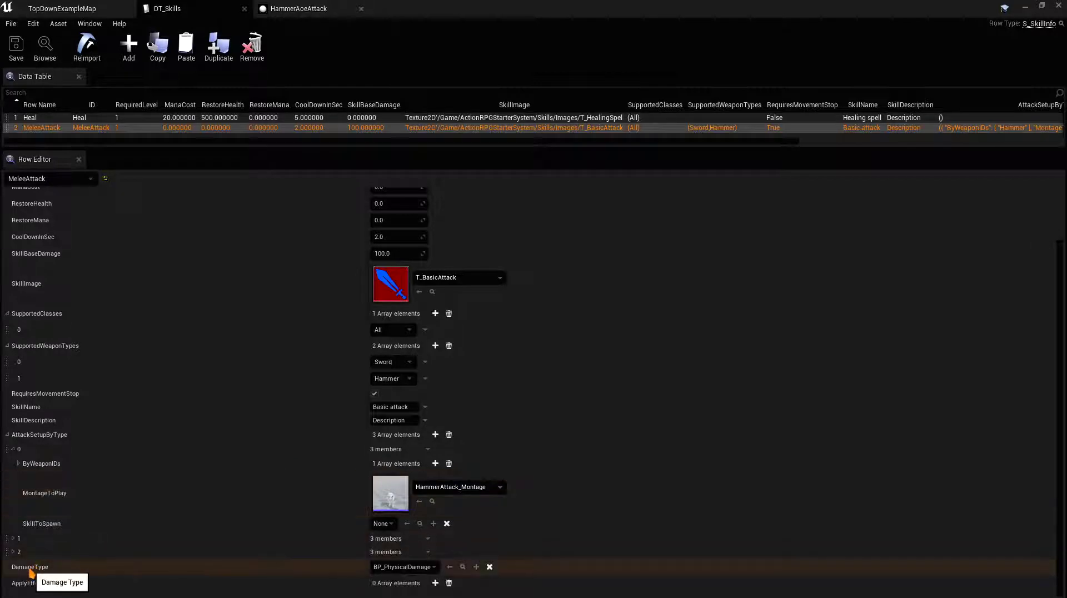
{"action": "left_click", "coordinate": [396, 569]}
{"action": "left_click", "coordinate": [391, 568]}
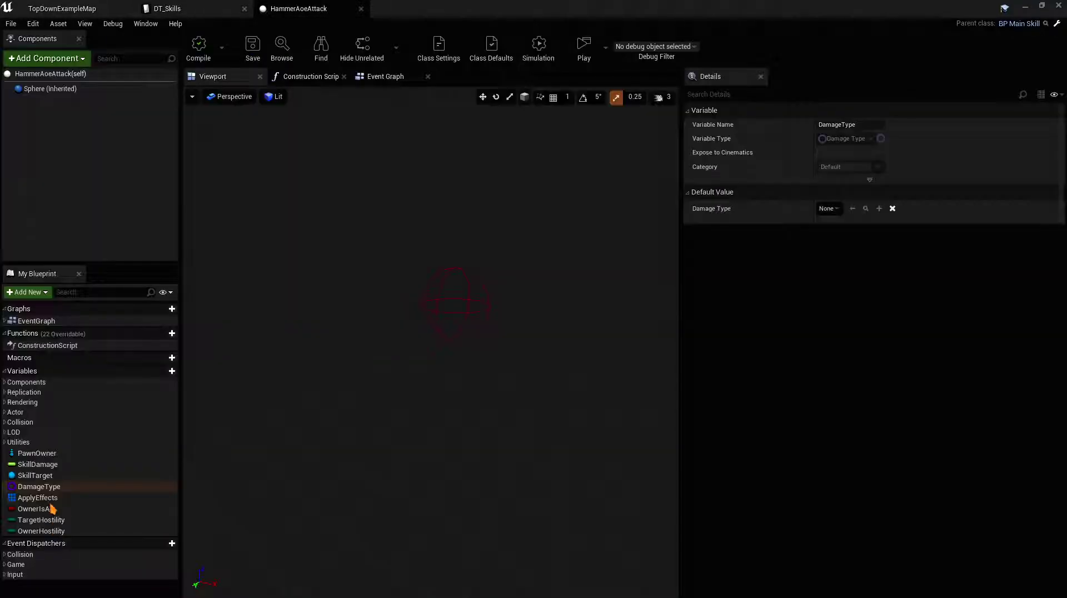
Step: Examine the inherited ApplyEffects, OwnerIsAI, TargetHostility and OwnerHostility variables of HammerAoeAttack
{"action": "left_click", "coordinate": [39, 498]}
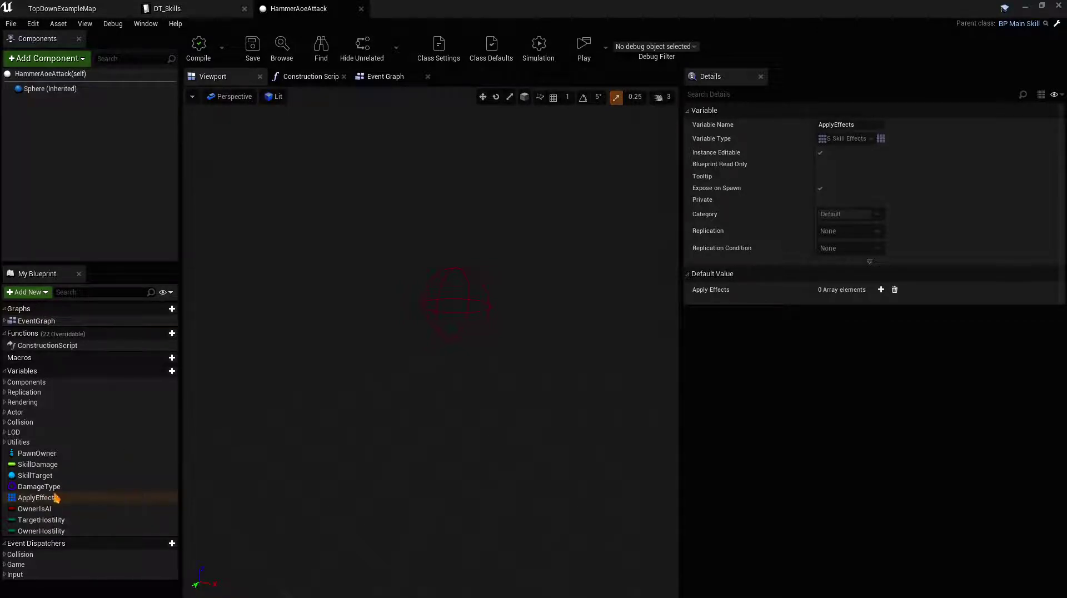
{"action": "left_click", "coordinate": [39, 486]}
{"action": "left_click", "coordinate": [45, 498]}
{"action": "left_click", "coordinate": [49, 488]}
{"action": "left_click", "coordinate": [49, 498]}
{"action": "left_click", "coordinate": [49, 509]}
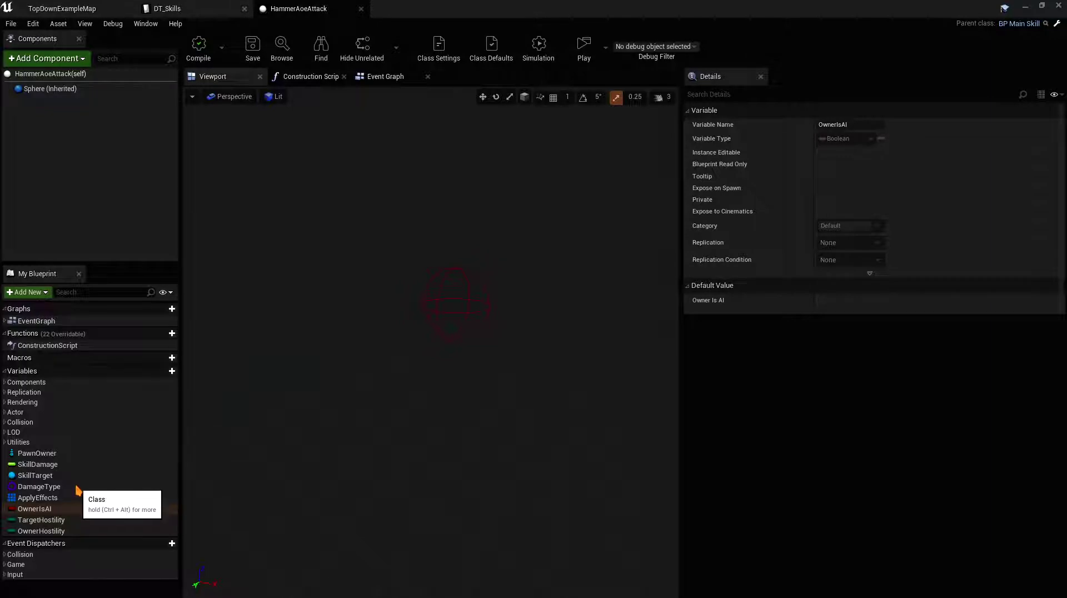
{"action": "left_click", "coordinate": [49, 519]}
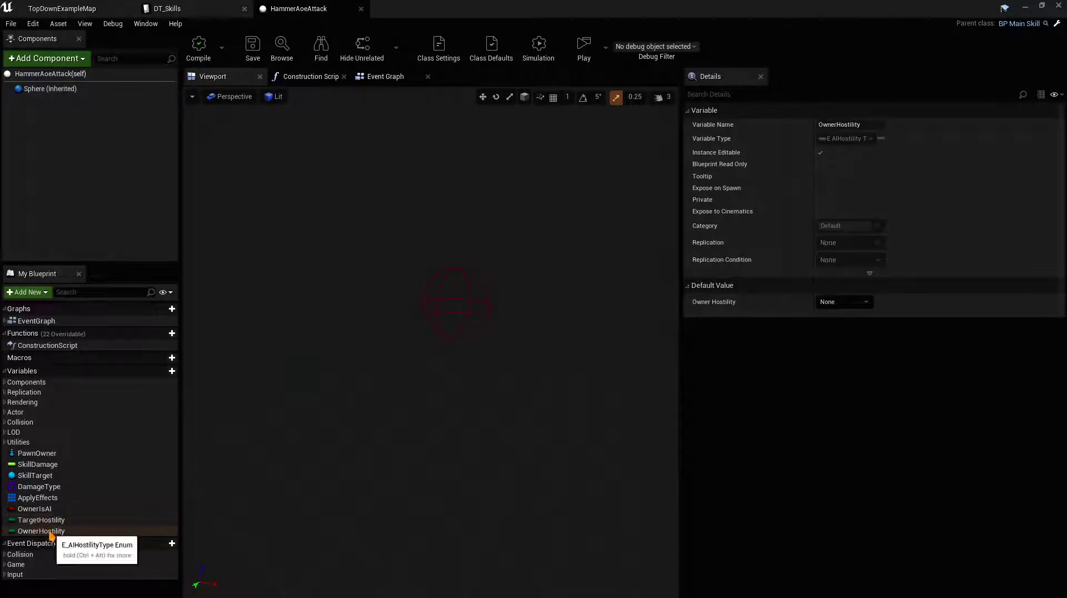
{"action": "left_click", "coordinate": [56, 498]}
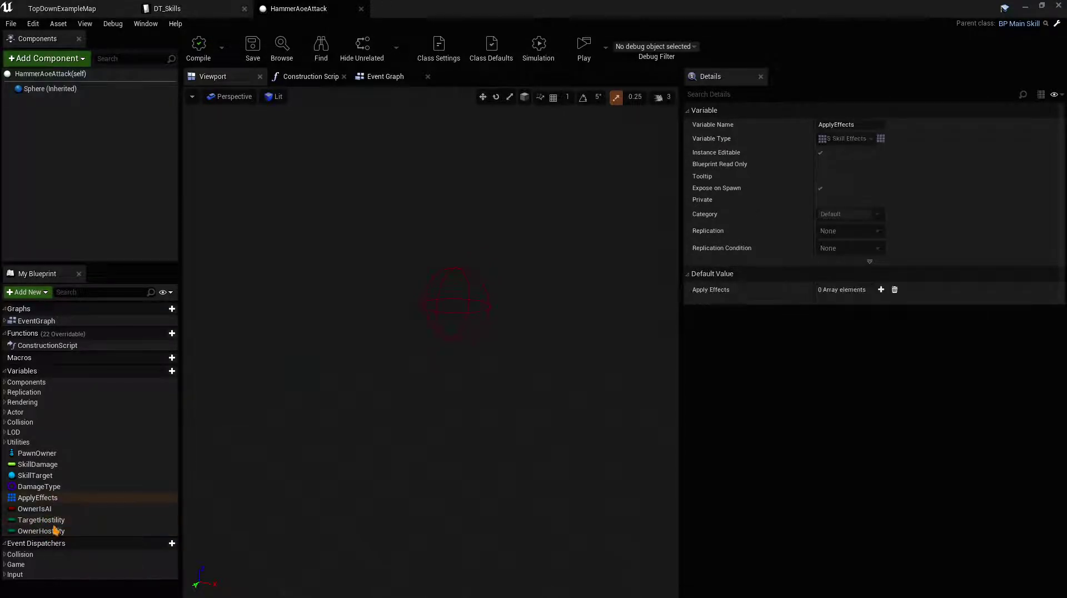
Step: Delete the unused ActorBeginOverlap and Tick events from HammerAoeAttack's event graph
{"action": "left_click", "coordinate": [386, 81]}
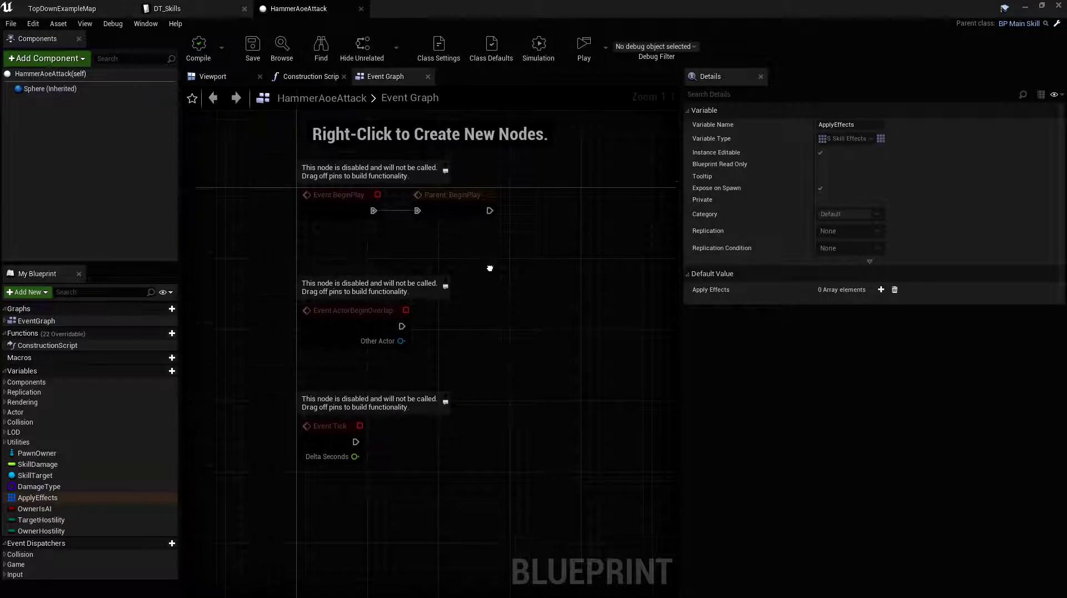
{"action": "left_click_drag", "start_coordinate": [234, 323], "coordinate": [400, 493]}
{"action": "key", "text": "Delete"}
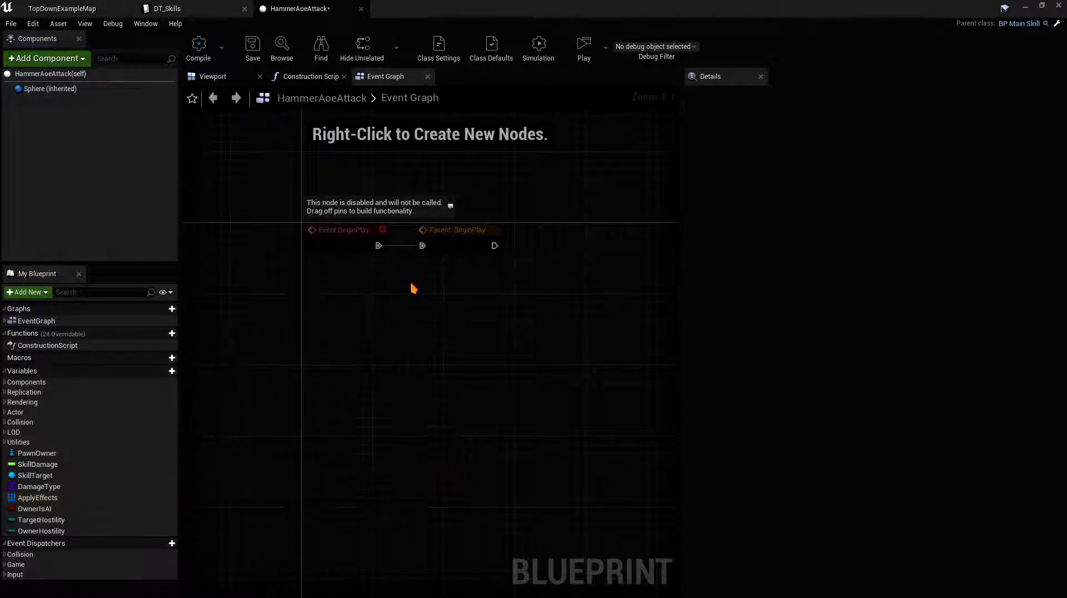
Step: Widen the event graph area and move the Parent: BeginPlay node closer to Event BeginPlay
{"action": "right_click_drag", "start_coordinate": [449, 245], "coordinate": [424, 335]}
{"action": "left_click_drag", "start_coordinate": [681, 387], "coordinate": [953, 389]}
{"action": "right_click_drag", "start_coordinate": [674, 379], "coordinate": [695, 362]}
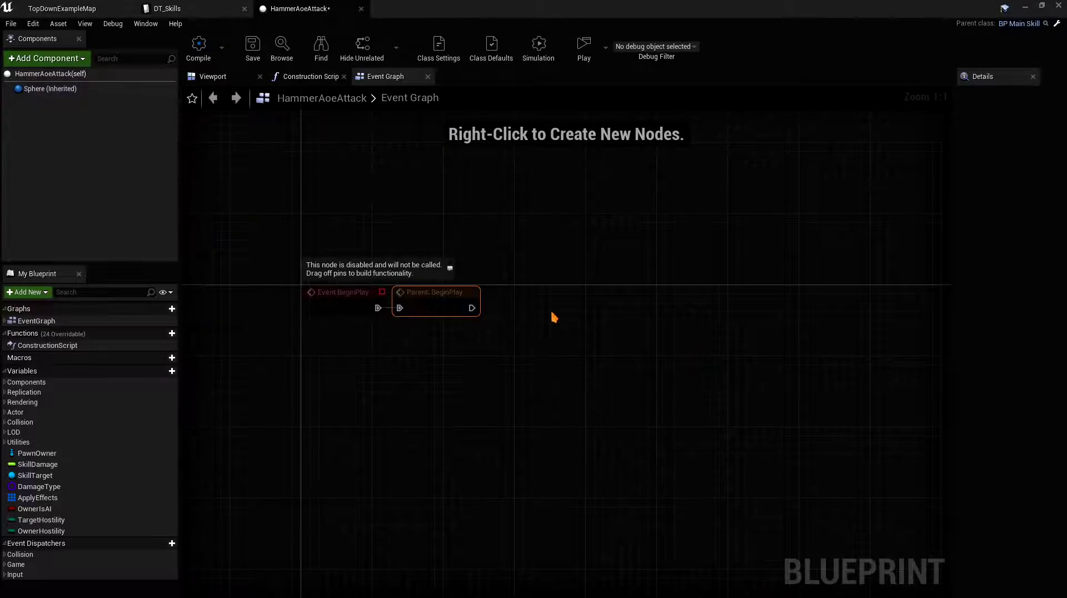
{"action": "right_click_drag", "start_coordinate": [554, 317], "coordinate": [498, 341]}
{"action": "left_click_drag", "start_coordinate": [265, 248], "coordinate": [523, 358]}
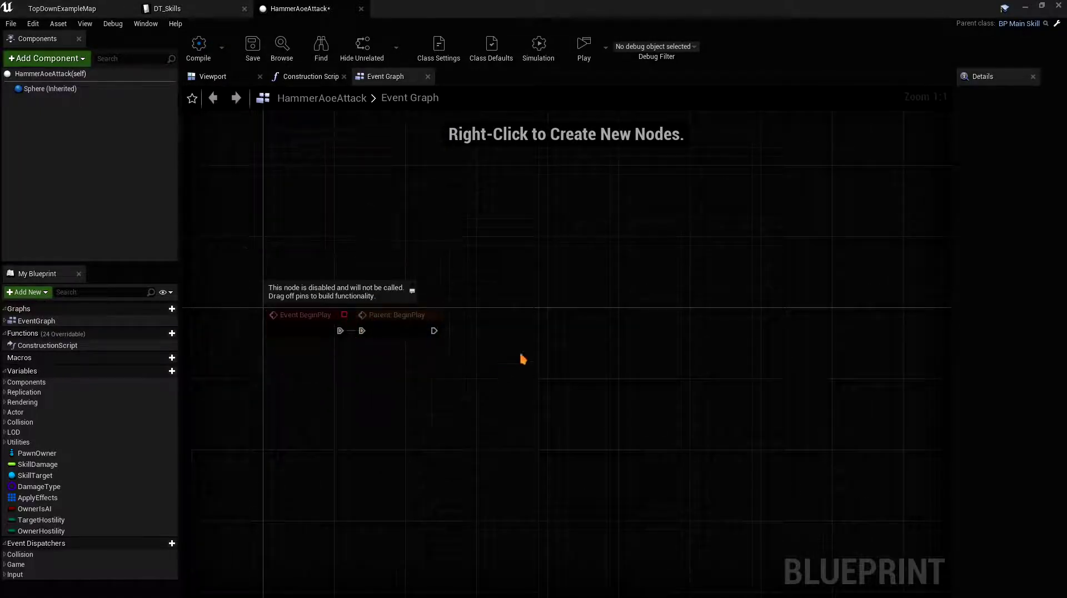
Step: Add a MultiSphereTraceByChannel node and connect its execution input to Parent: BeginPlay
{"action": "right_click", "coordinate": [540, 337]}
{"action": "type", "text": "sph"}
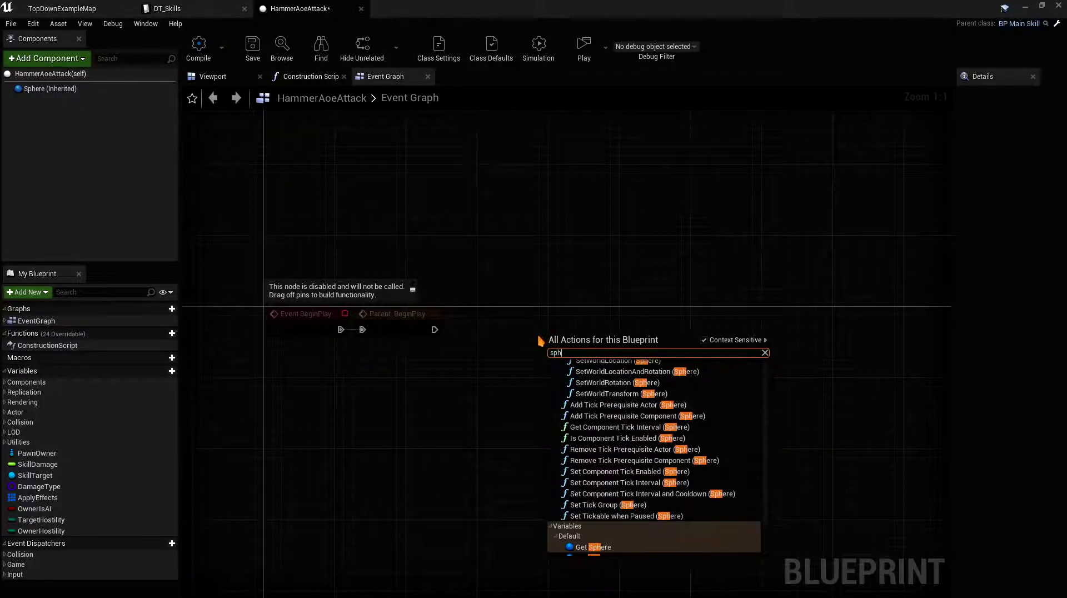
{"action": "type", "text": "ere trace by"}
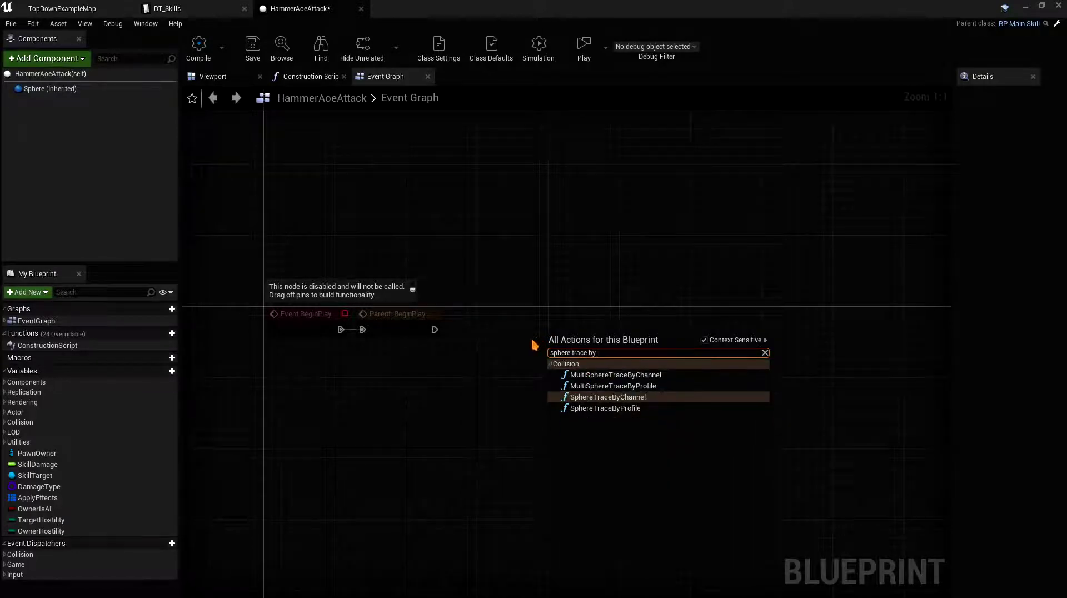
{"action": "left_click", "coordinate": [611, 375]}
{"action": "left_click_drag", "start_coordinate": [607, 335], "coordinate": [588, 312]}
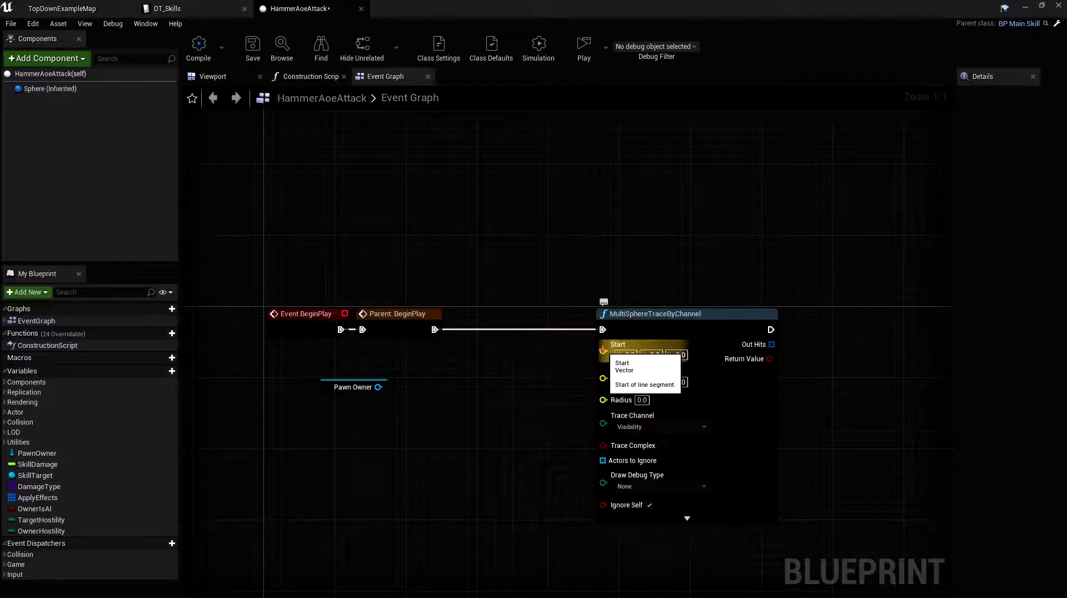
Step: Add a GetActorLocation node with Pawn Owner as its target
{"action": "left_click_drag", "start_coordinate": [378, 387], "coordinate": [430, 392]}
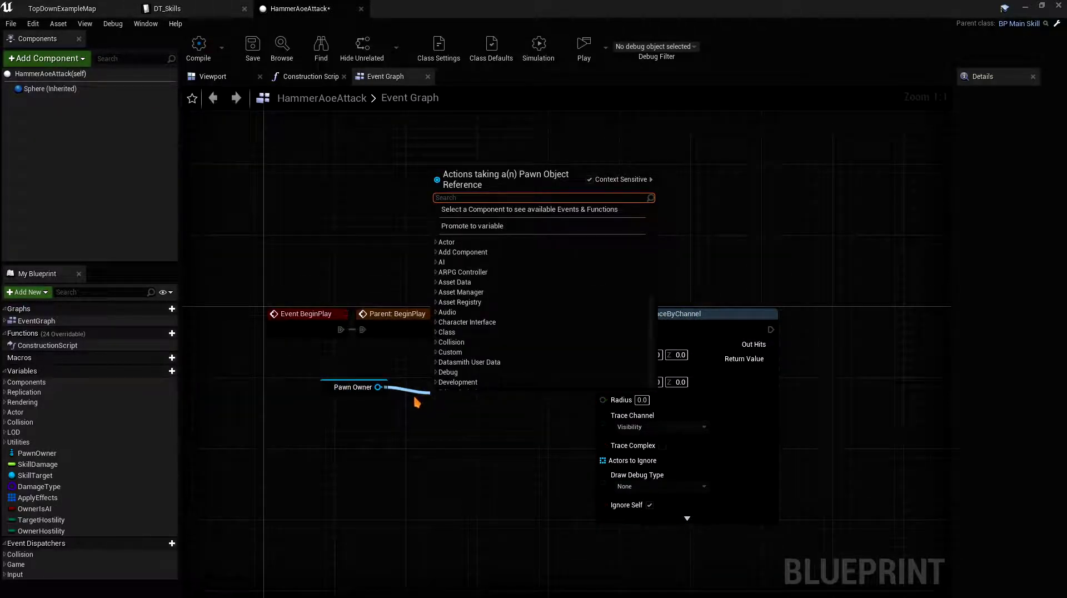
{"action": "type", "text": "get a"}
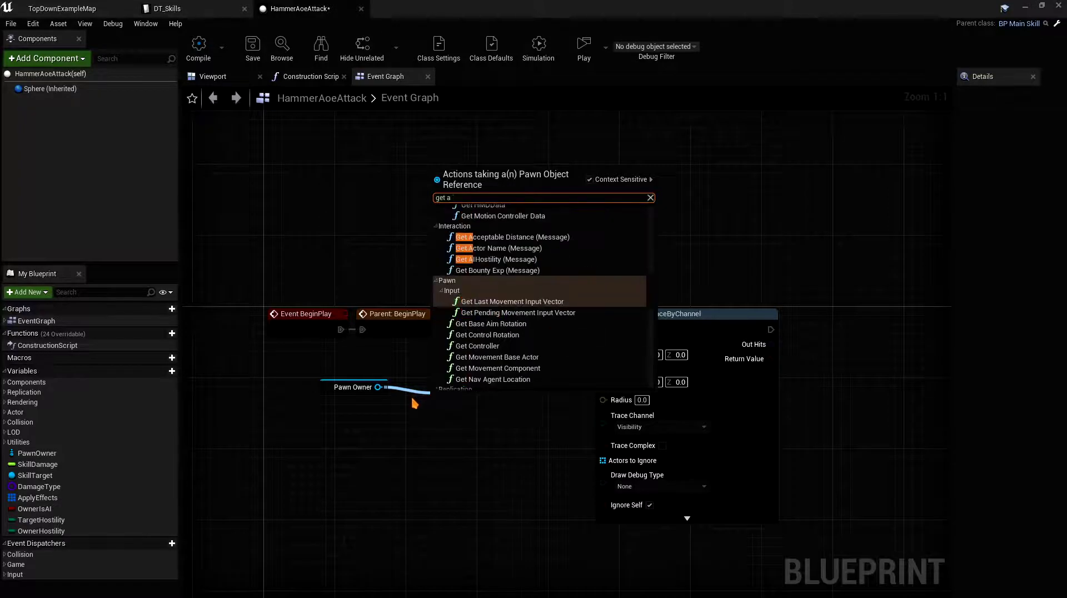
{"action": "type", "text": "ctolr"}
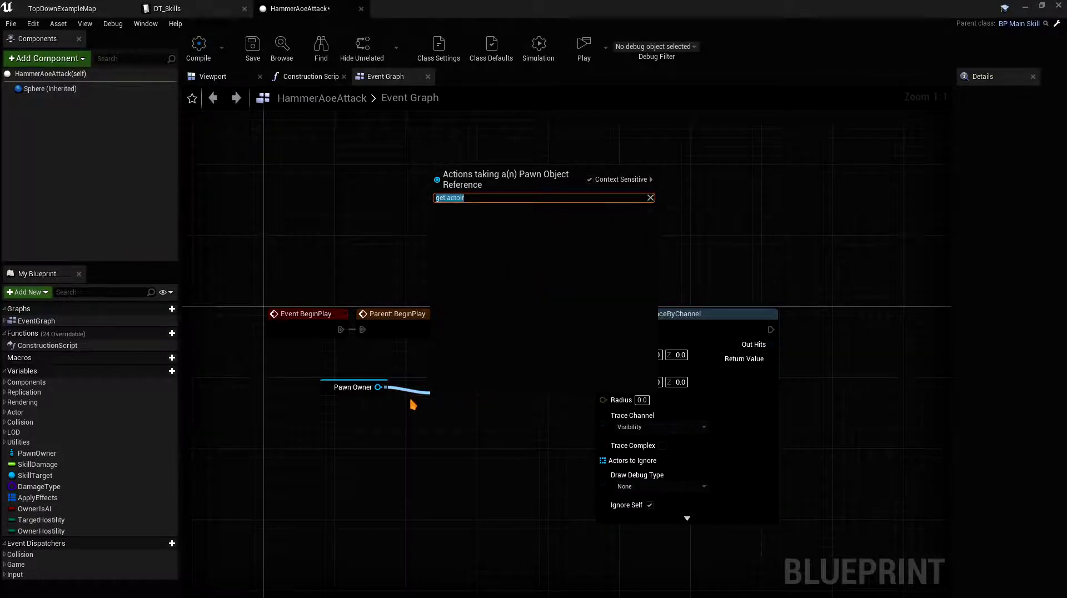
{"action": "type", "text": "get actor"}
{"action": "key", "text": "Return"}
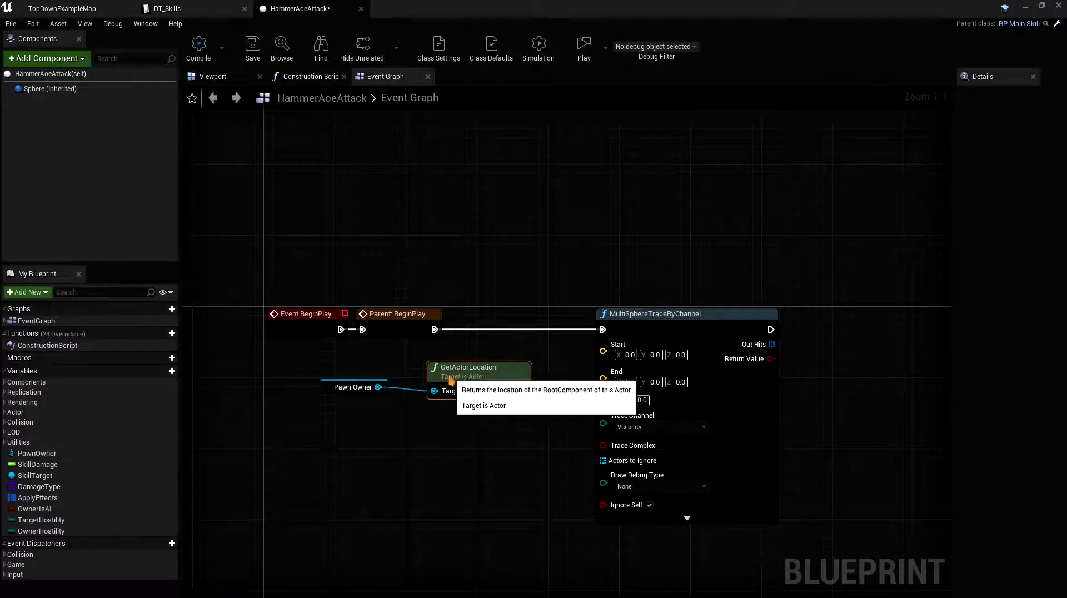
Step: Reposition the Pawn Owner and GetActorLocation nodes together beneath the Parent: BeginPlay node
{"action": "left_click_drag", "start_coordinate": [453, 384], "coordinate": [436, 366]}
{"action": "left_click_drag", "start_coordinate": [408, 412], "coordinate": [317, 351]}
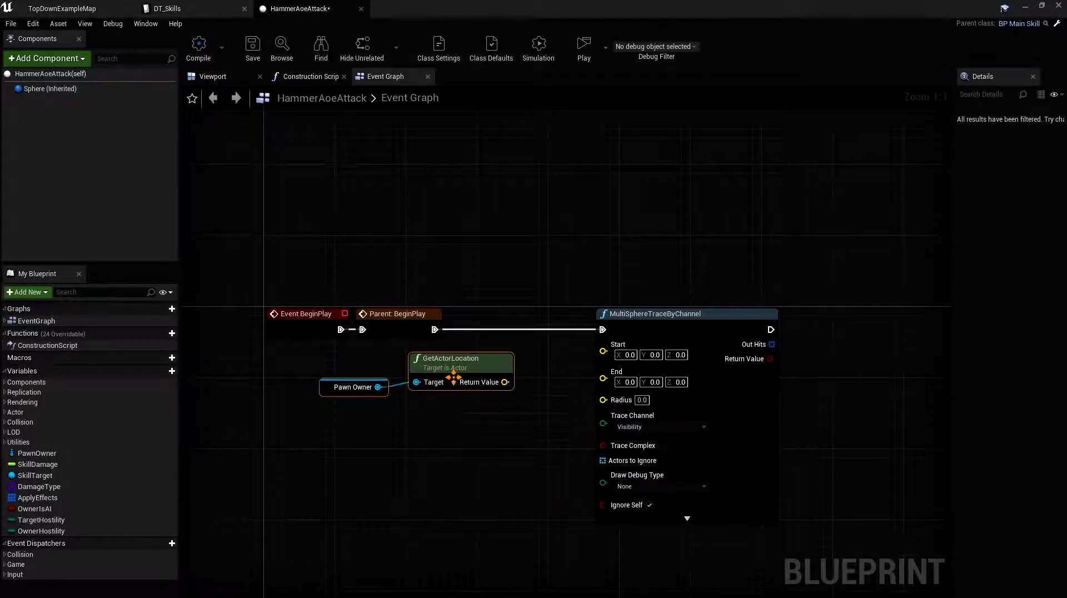
{"action": "left_click_drag", "start_coordinate": [452, 374], "coordinate": [444, 392]}
{"action": "left_click", "coordinate": [521, 360]}
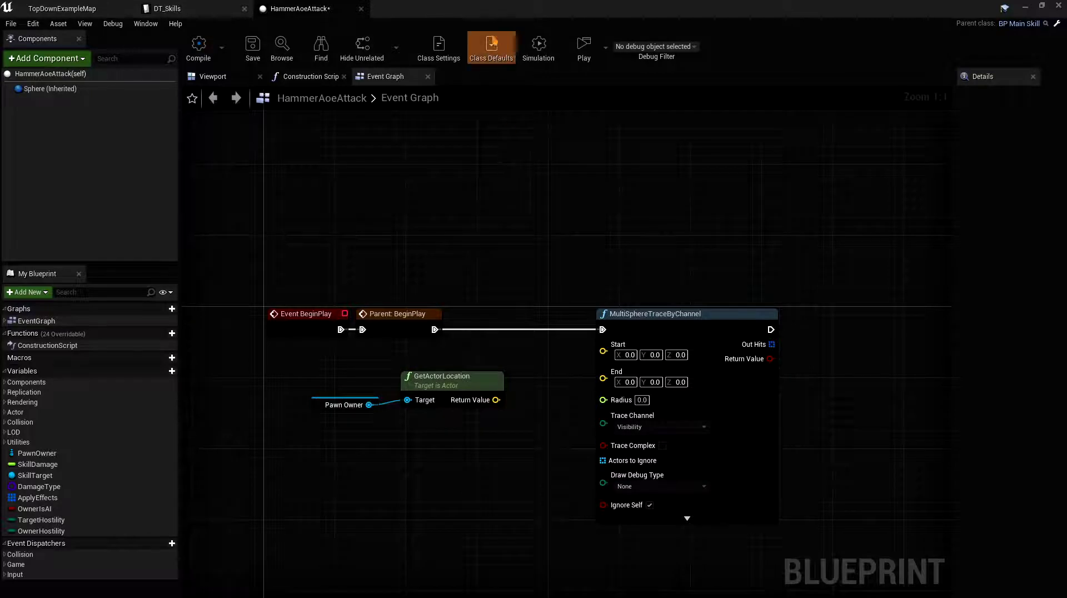
Step: Examine the replication settings in HammerAoeAttack's class defaults by filtering the details for "repl", and clear the filter
{"action": "left_click", "coordinate": [491, 47]}
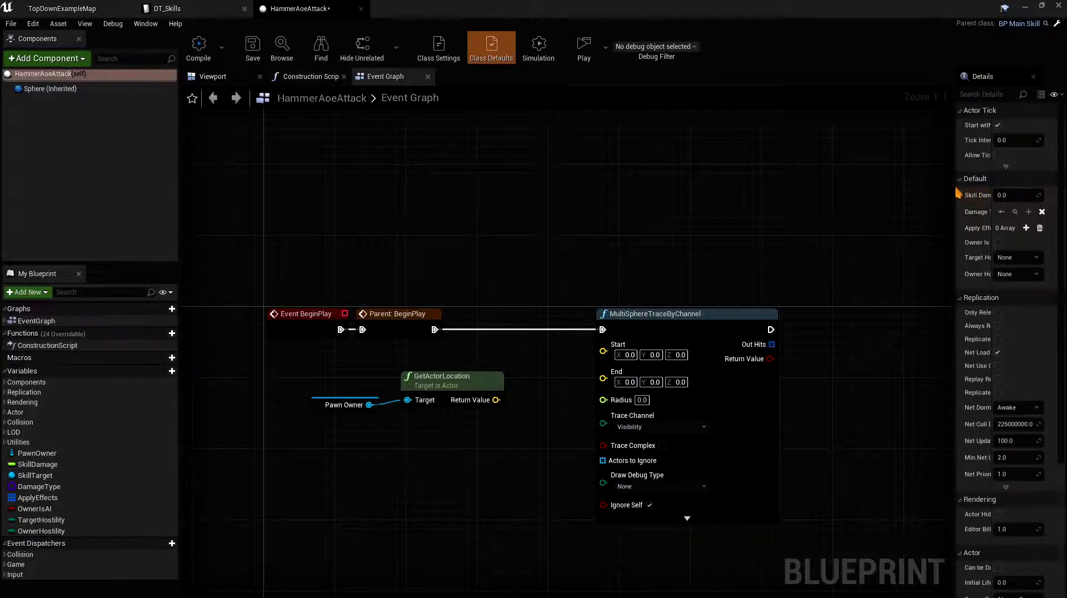
{"action": "left_click_drag", "start_coordinate": [959, 193], "coordinate": [737, 192]}
{"action": "left_click", "coordinate": [794, 94]}
{"action": "type", "text": "repl"}
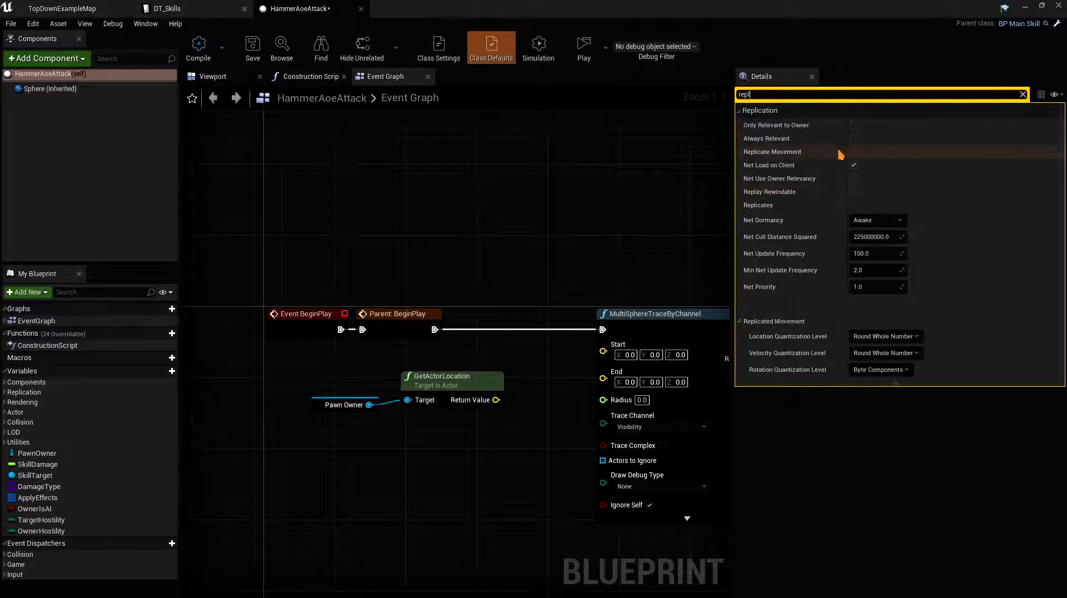
{"action": "left_click", "coordinate": [1023, 94]}
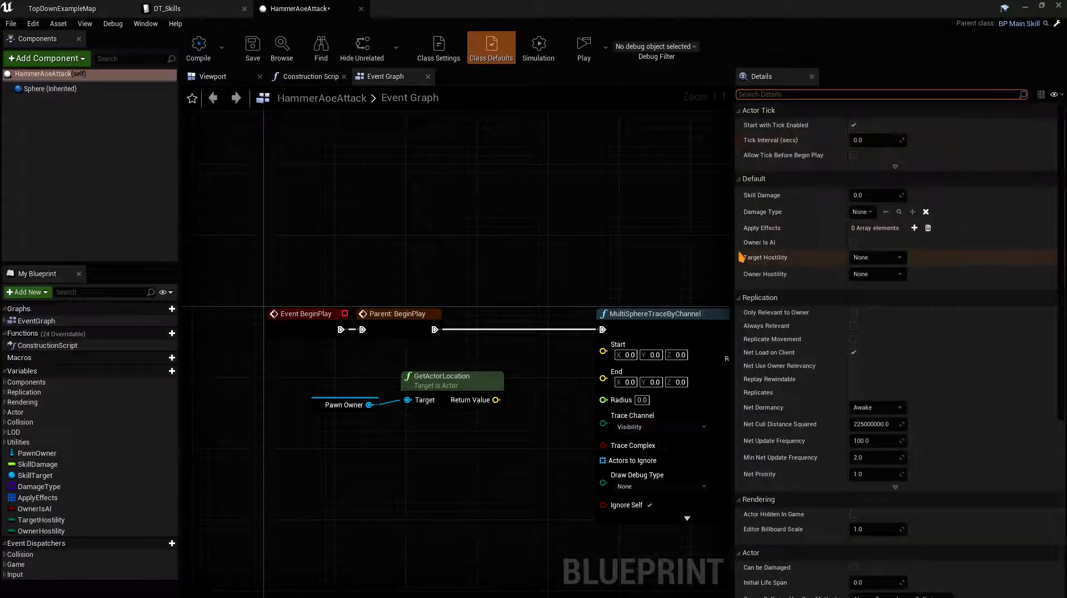
{"action": "left_click_drag", "start_coordinate": [737, 257], "coordinate": [920, 257]}
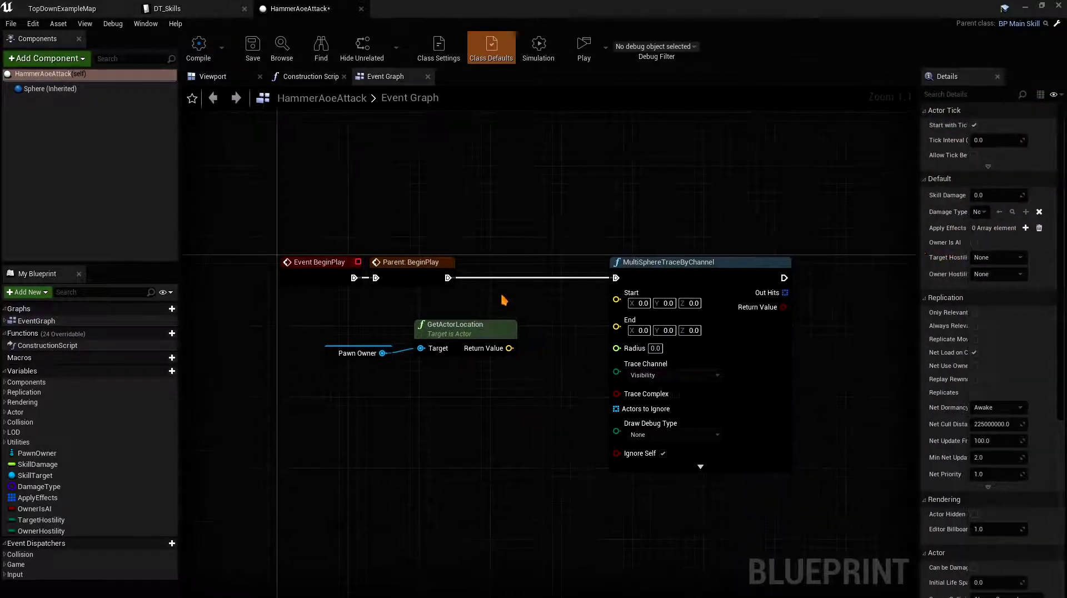
Step: Feed GetActorLocation's return value into the sphere trace's Start and End, and set its Radius to 200
{"action": "left_click_drag", "start_coordinate": [503, 304], "coordinate": [328, 369]}
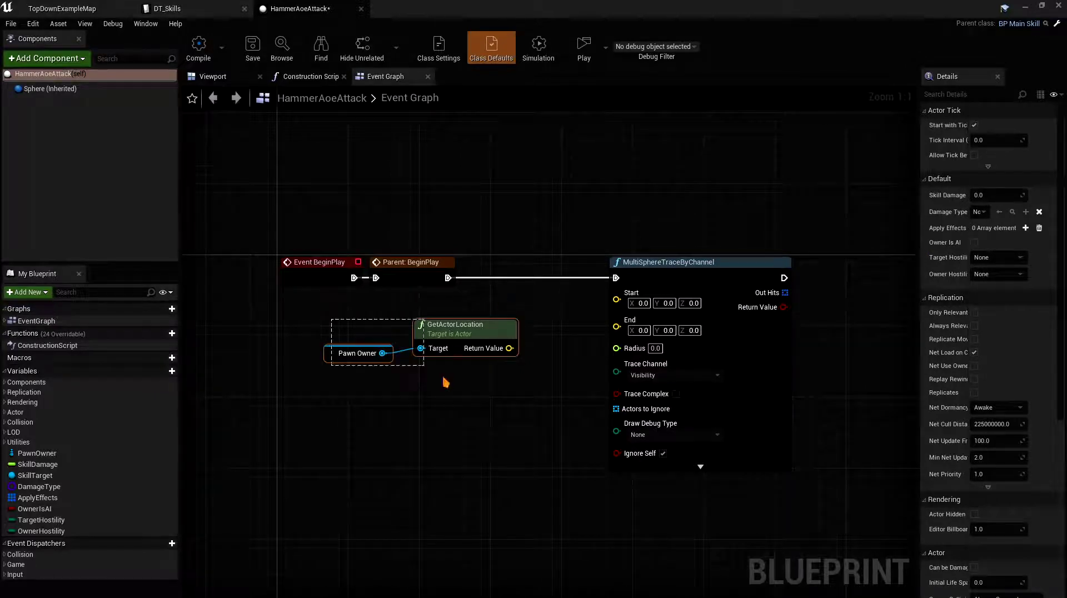
{"action": "left_click_drag", "start_coordinate": [433, 332], "coordinate": [371, 324]}
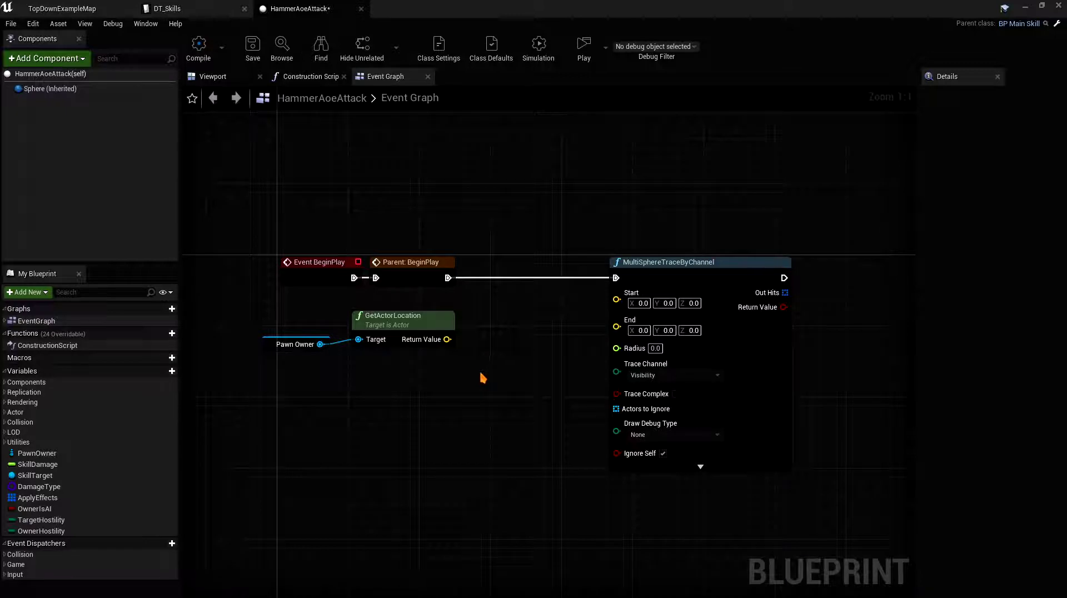
{"action": "left_click_drag", "start_coordinate": [278, 303], "coordinate": [386, 374]}
{"action": "left_click", "coordinate": [379, 362]}
{"action": "mouse_move", "coordinate": [447, 339]}
{"action": "left_mouse_down"}
{"action": "mouse_move", "coordinate": [679, 305]}
{"action": "mouse_move", "coordinate": [615, 336]}
{"action": "mouse_move", "coordinate": [612, 318]}
{"action": "left_mouse_up"}
{"action": "mouse_move", "coordinate": [314, 304]}
{"action": "left_mouse_down"}
{"action": "mouse_move", "coordinate": [385, 362]}
{"action": "mouse_move", "coordinate": [451, 322]}
{"action": "mouse_move", "coordinate": [637, 321]}
{"action": "left_mouse_up"}
{"action": "left_click", "coordinate": [541, 358]}
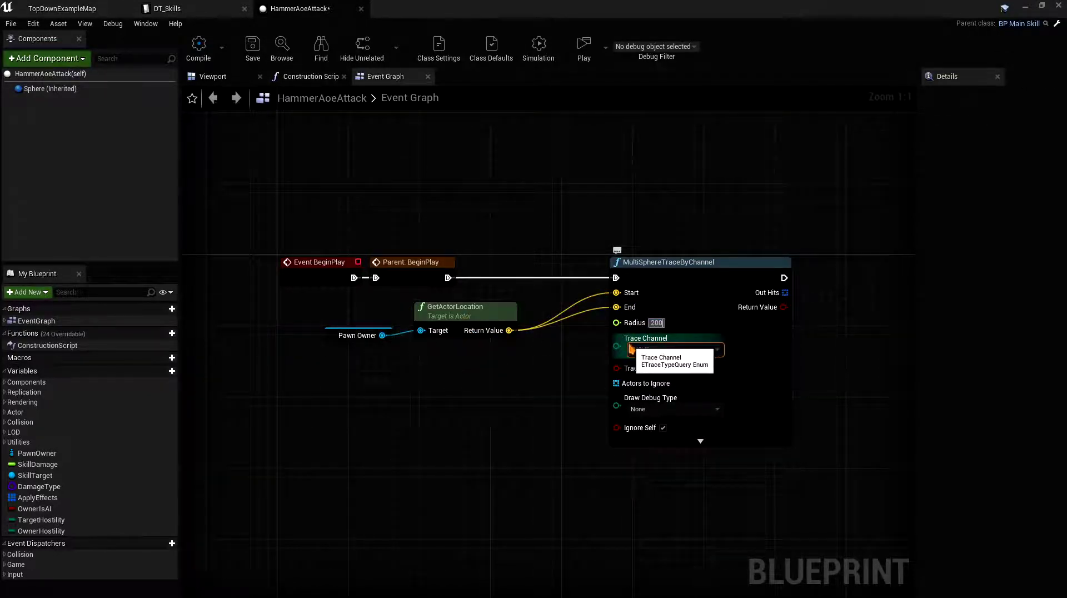
{"action": "key", "text": "Return"}
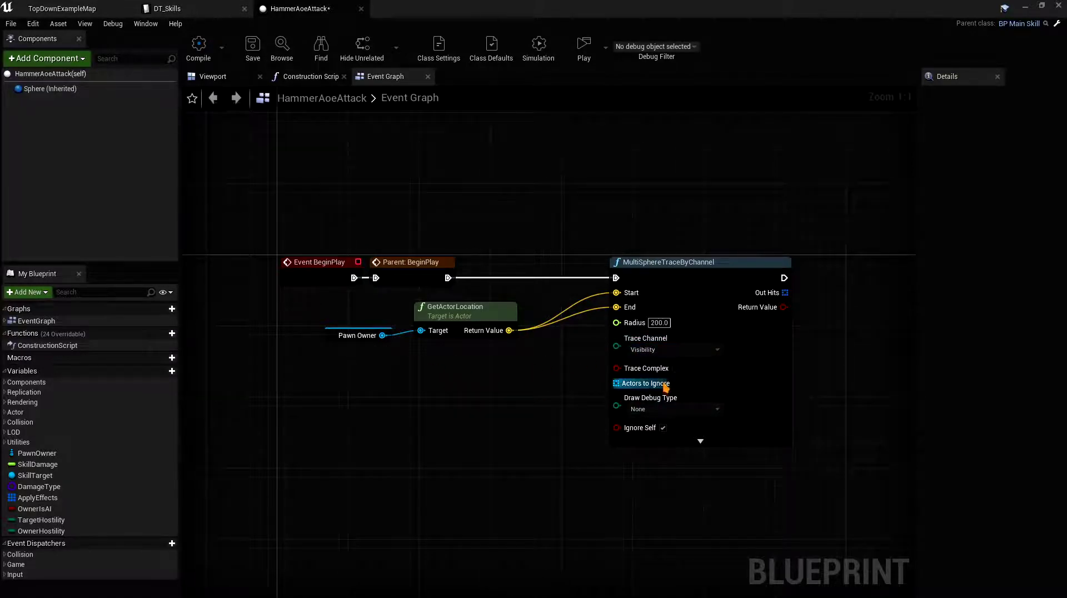
Step: Connect Pawn Owner through a Make Array node to Actors to Ignore and set Draw Debug Type to For Duration
{"action": "mouse_move", "coordinate": [358, 335]}
{"action": "left_mouse_down"}
{"action": "mouse_move", "coordinate": [367, 380]}
{"action": "mouse_move", "coordinate": [652, 386]}
{"action": "left_mouse_up"}
{"action": "left_click", "coordinate": [572, 364]}
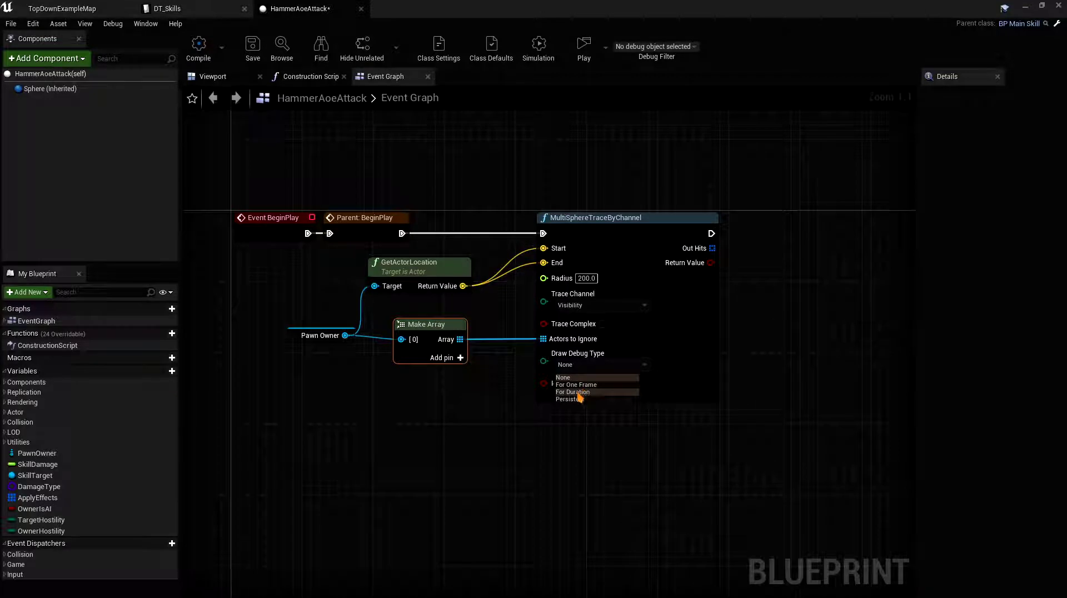
{"action": "left_click", "coordinate": [575, 392]}
{"action": "right_click_drag", "start_coordinate": [575, 392], "coordinate": [553, 444]}
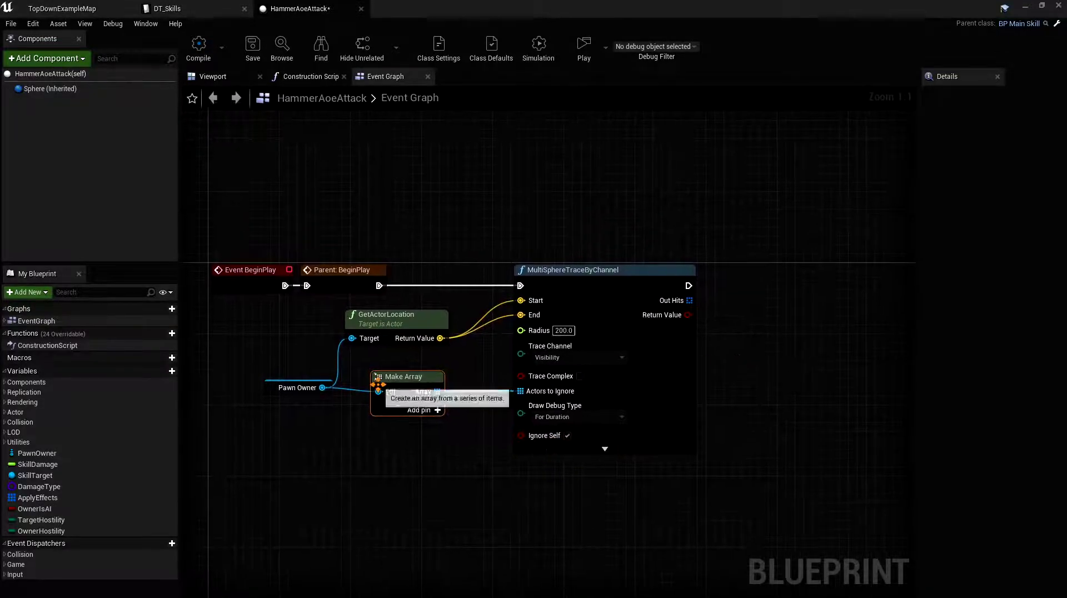
{"action": "left_click", "coordinate": [292, 387]}
Step: Add a Damage Multiple Enemies node after the sphere trace, wiring its execution and Out Hits into the Array input
{"action": "right_click_drag", "start_coordinate": [765, 289], "coordinate": [633, 294]}
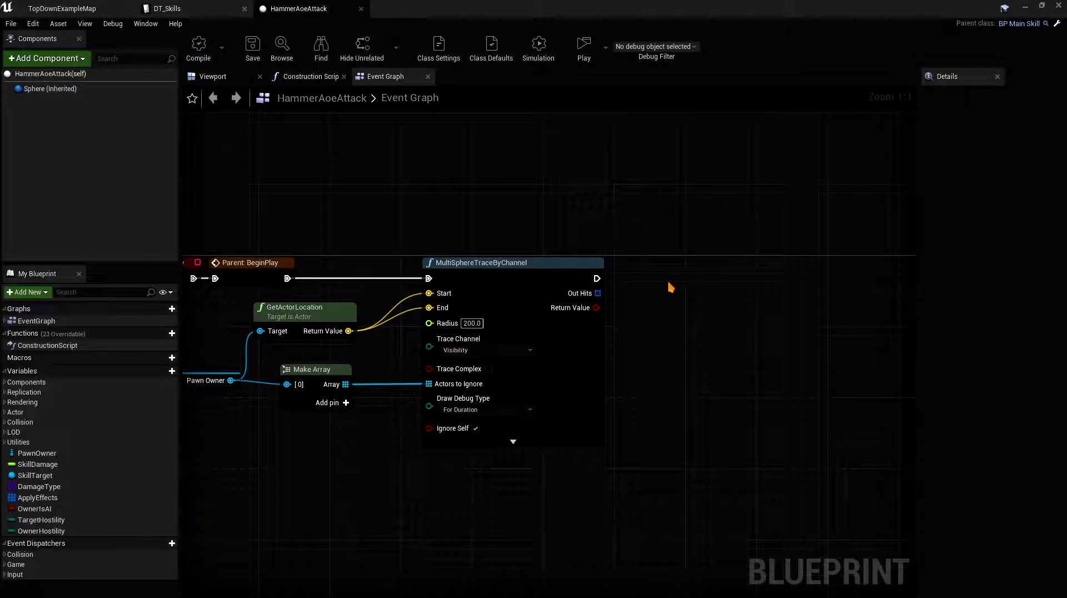
{"action": "type", "text": "dm"}
{"action": "key", "text": "BackSpace"}
{"action": "type", "text": "amage mu"}
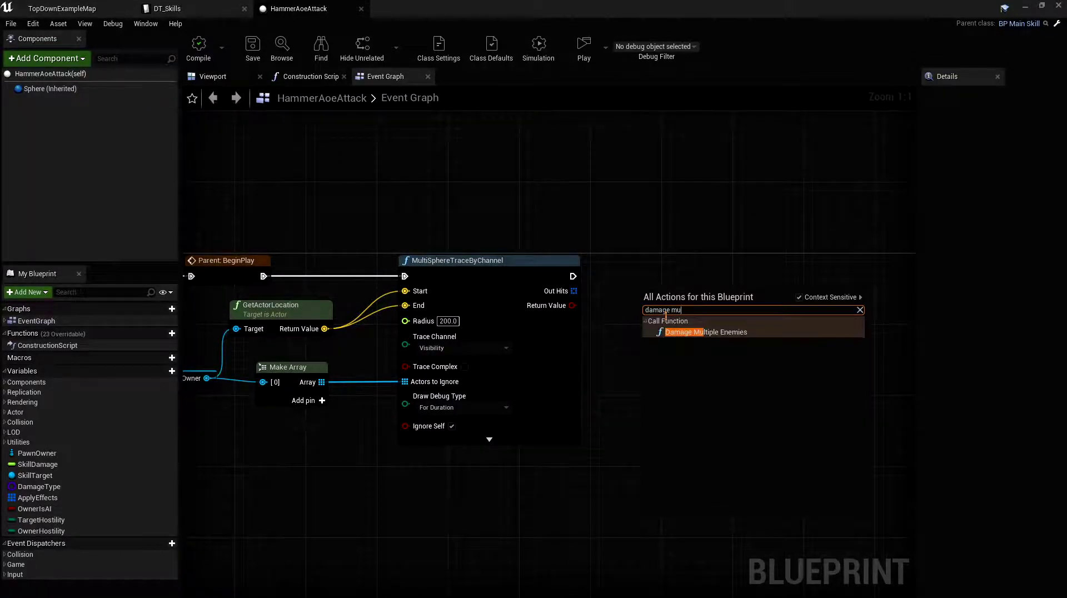
{"action": "left_click", "coordinate": [705, 332]}
{"action": "left_click_drag", "start_coordinate": [705, 316], "coordinate": [702, 298]}
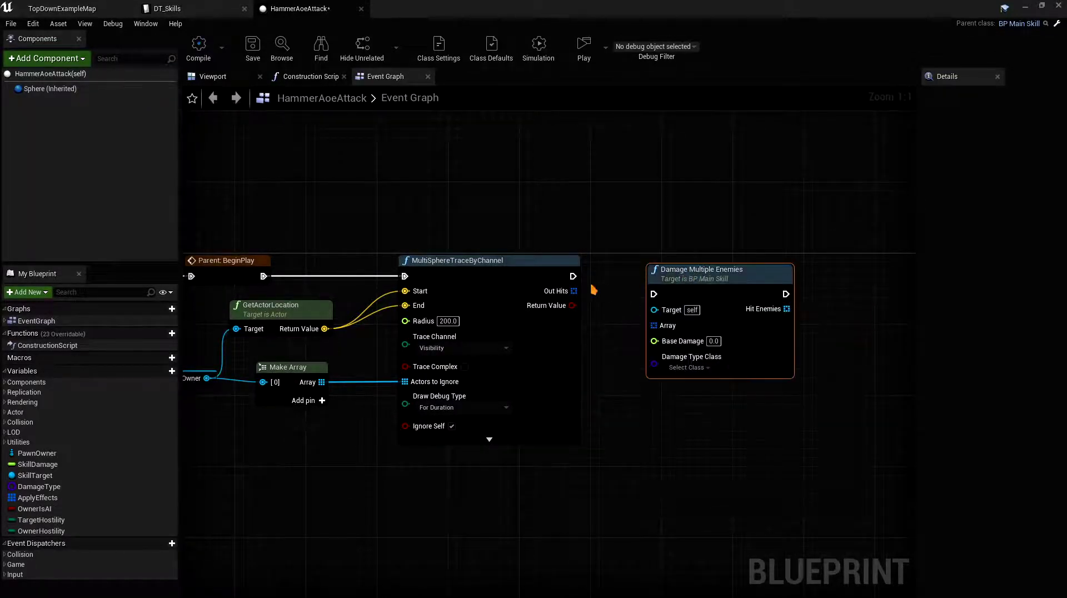
{"action": "left_click_drag", "start_coordinate": [573, 276], "coordinate": [638, 325]}
{"action": "left_click_drag", "start_coordinate": [638, 325], "coordinate": [638, 325]}
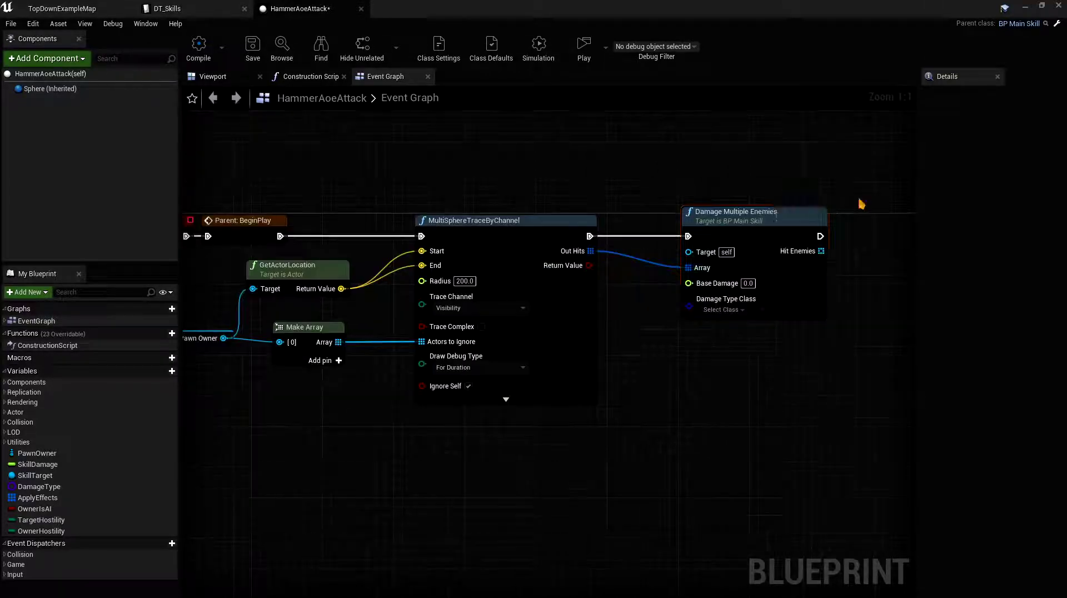
{"action": "left_click_drag", "start_coordinate": [858, 200], "coordinate": [691, 331]}
{"action": "left_click_drag", "start_coordinate": [739, 238], "coordinate": [729, 239]}
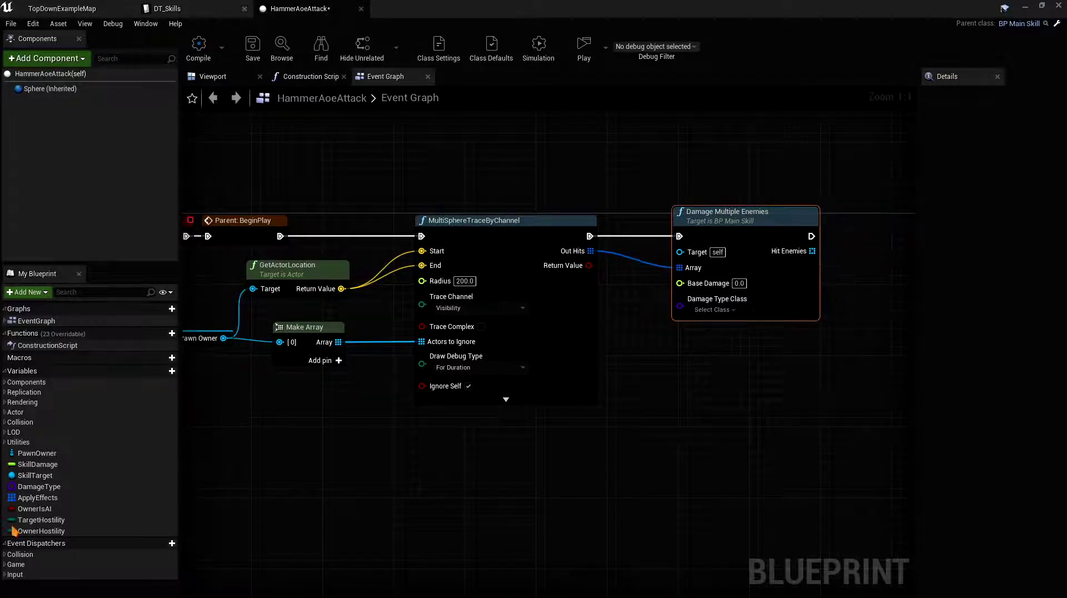
Step: Add SkillDamage and DamageType getters and connect them to Base Damage and Damage Type Class on Damage Multiple Enemies
{"action": "left_click_drag", "start_coordinate": [33, 464], "coordinate": [616, 336], "text": "ctrl"}
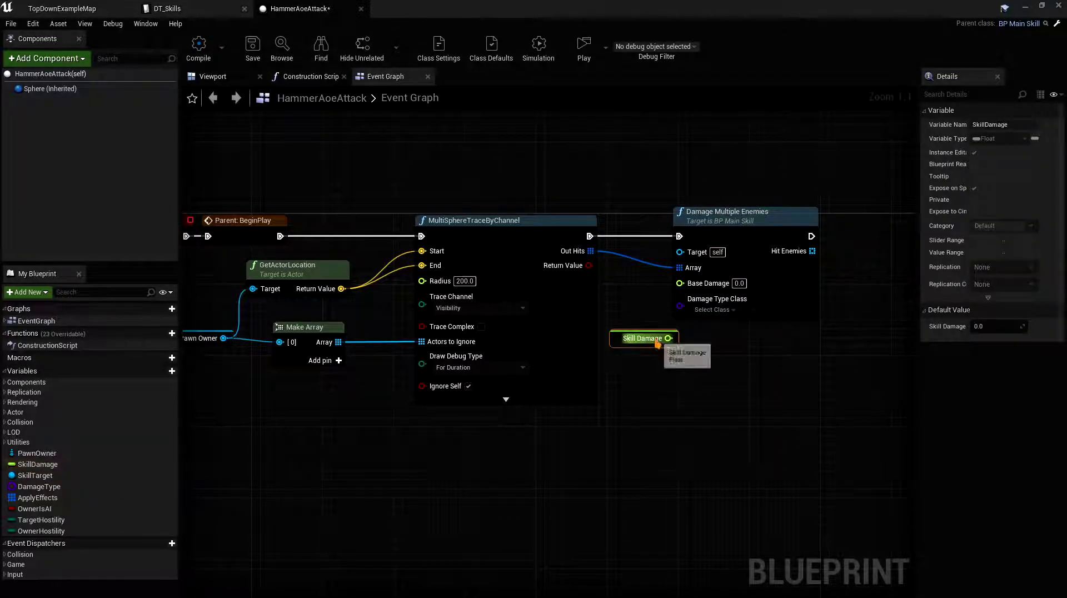
{"action": "left_click_drag", "start_coordinate": [741, 214], "coordinate": [767, 214]}
{"action": "left_click_drag", "start_coordinate": [669, 338], "coordinate": [707, 282]}
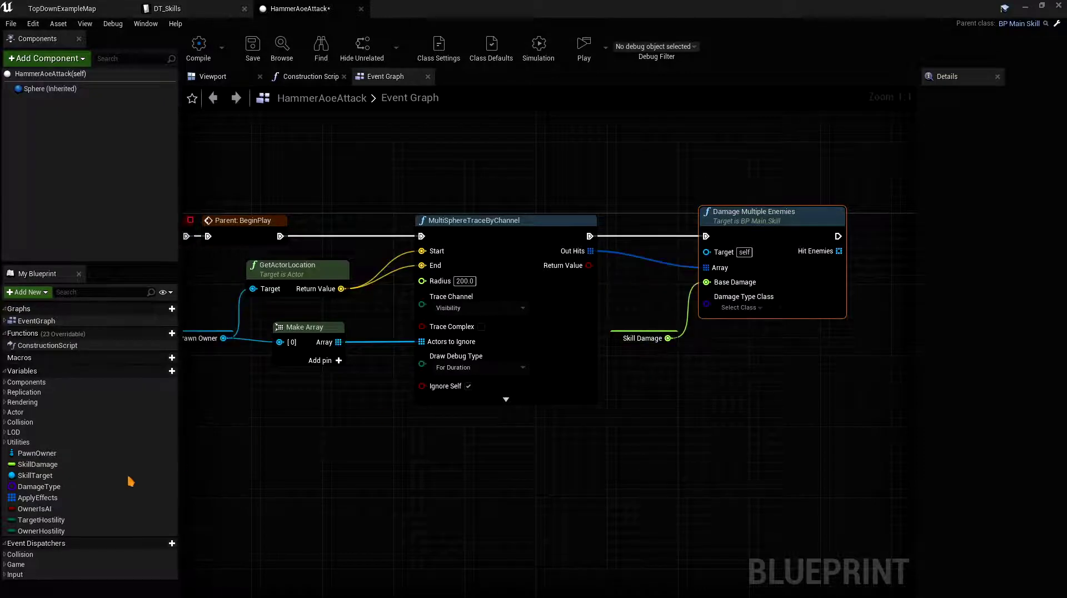
{"action": "left_click_drag", "start_coordinate": [26, 492], "coordinate": [678, 436]}
{"action": "left_click", "coordinate": [670, 371]}
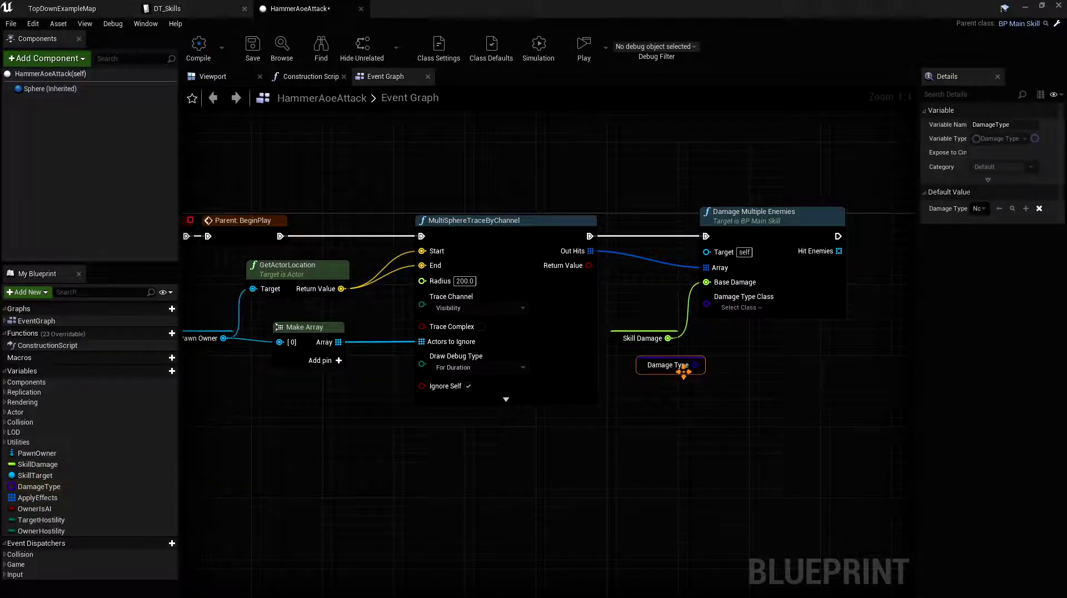
{"action": "left_click_drag", "start_coordinate": [695, 365], "coordinate": [706, 297]}
{"action": "left_click", "coordinate": [800, 334]}
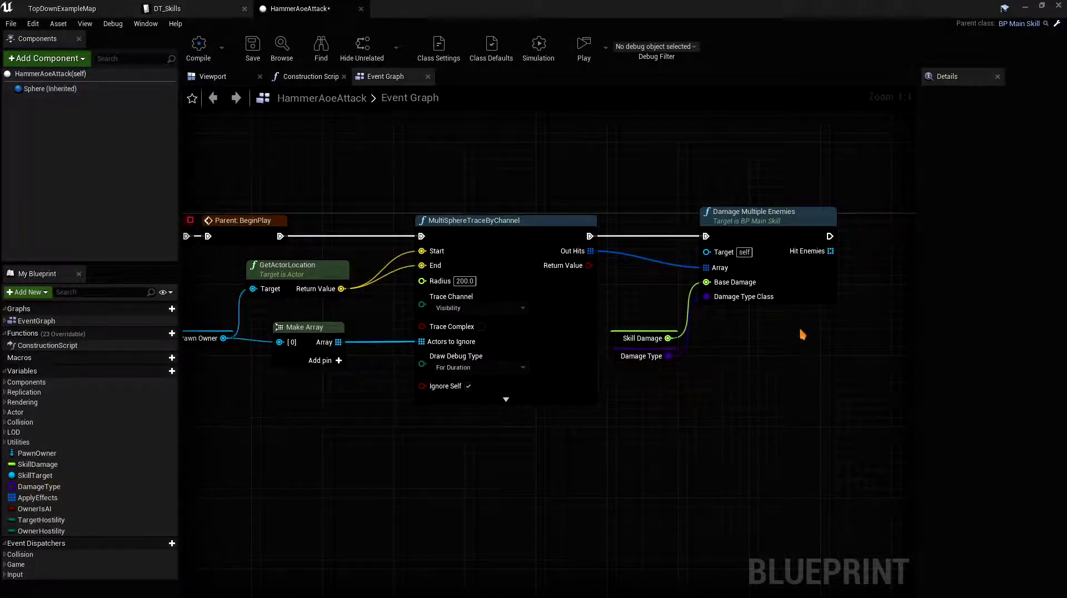
Step: Add a For Each Loop over Hit Enemies and run it from Damage Multiple Enemies
{"action": "right_click_drag", "start_coordinate": [676, 377], "coordinate": [581, 414]}
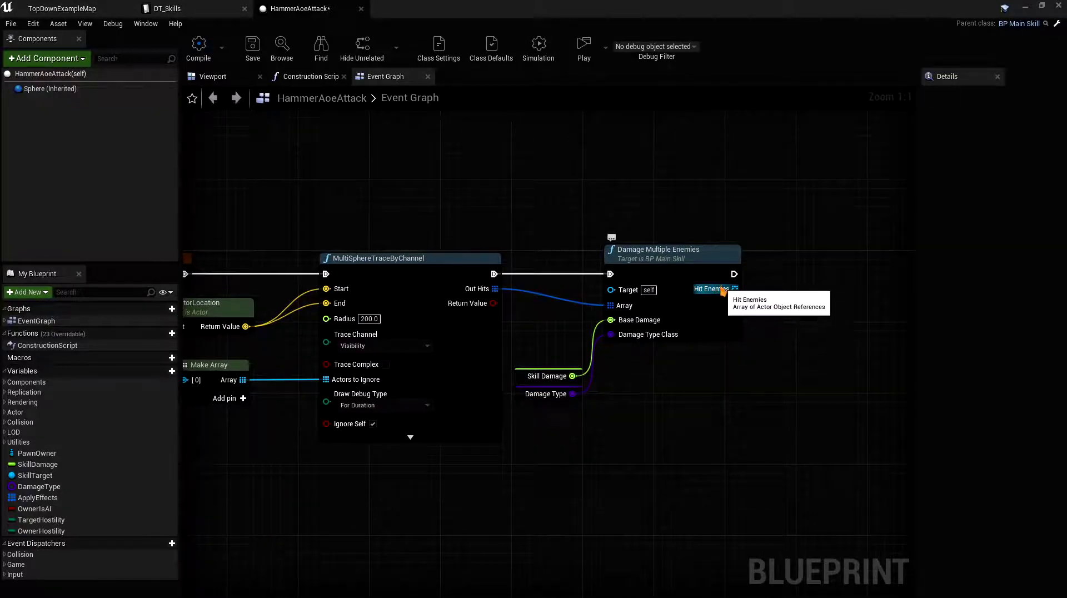
{"action": "key", "text": "ctrl+v"}
{"action": "left_click_drag", "start_coordinate": [734, 274], "coordinate": [778, 294]}
Step: Add an Apply Skill Effects call to the Loop Body with Array Element as its Target Actor
{"action": "right_click_drag", "start_coordinate": [883, 268], "coordinate": [764, 264]}
{"action": "right_click", "coordinate": [765, 264]}
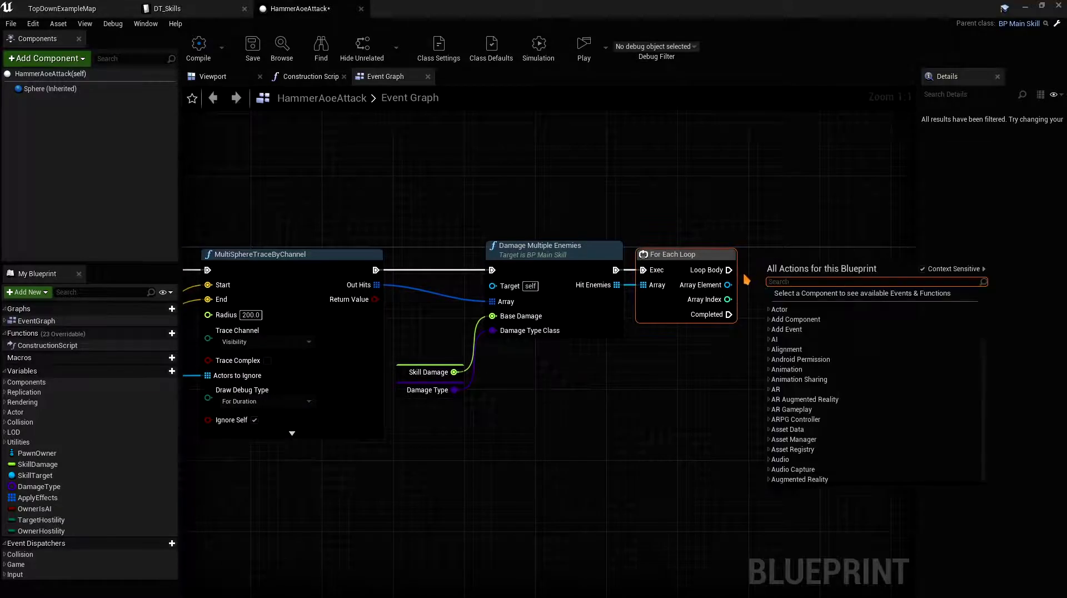
{"action": "left_click", "coordinate": [745, 279]}
{"action": "left_click_drag", "start_coordinate": [728, 285], "coordinate": [749, 270]}
{"action": "type", "text": "apply"}
{"action": "left_click", "coordinate": [836, 351]}
Step: Check the MeleeAttack row's damage and effect settings in DT_Skills, and align the Apply Skill Effects node in HammerAoeAttack
{"action": "left_click", "coordinate": [167, 9]}
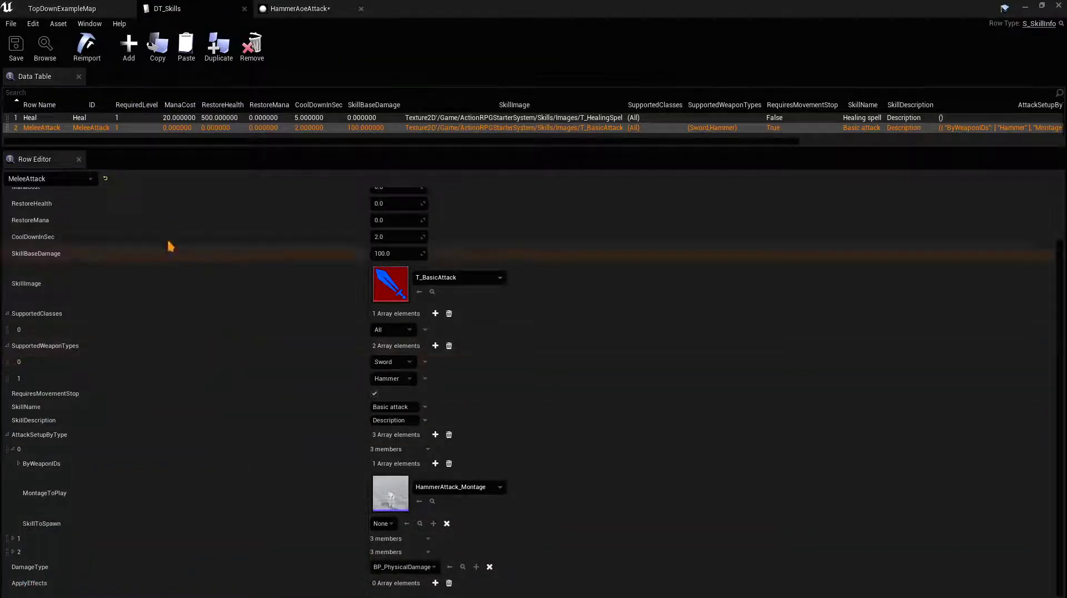
{"action": "left_click", "coordinate": [300, 9]}
{"action": "left_click_drag", "start_coordinate": [780, 254], "coordinate": [797, 254]}
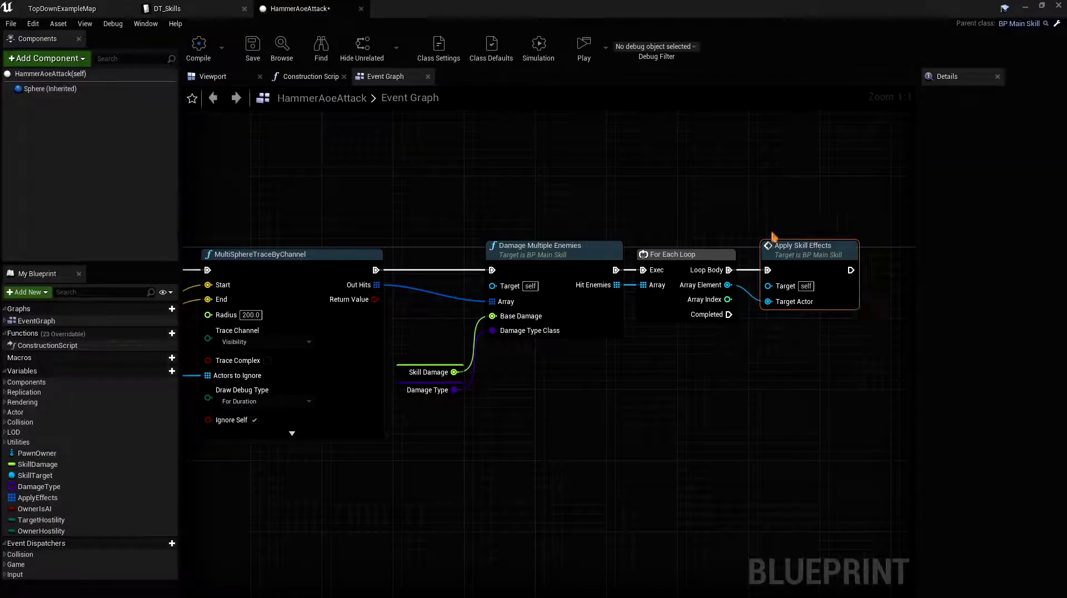
{"action": "left_click_drag", "start_coordinate": [430, 414], "coordinate": [579, 347]}
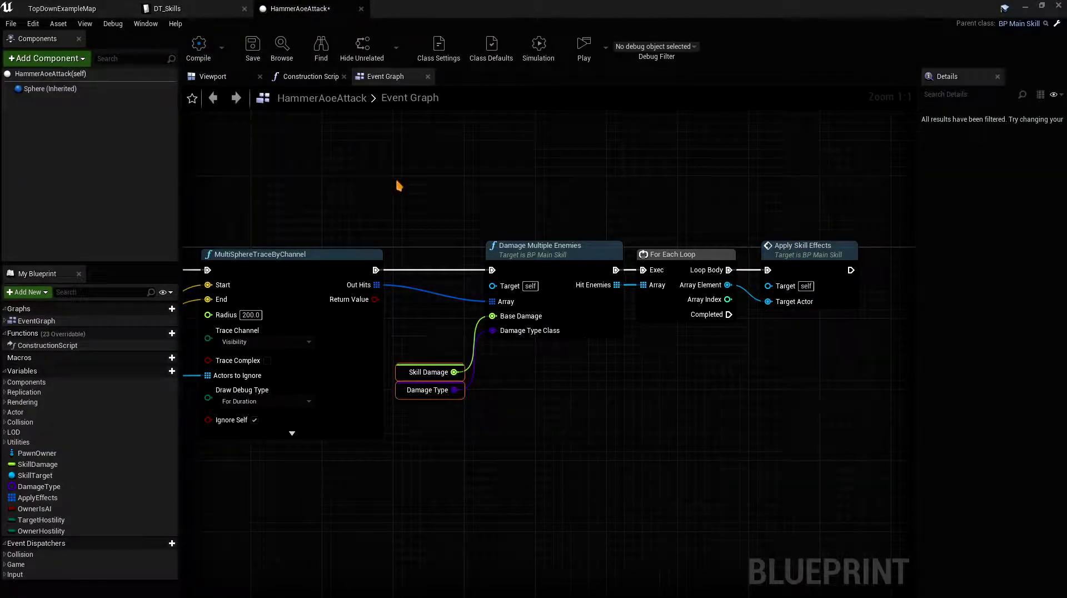
Step: Save the HammerAoeAttack blueprint and assign it as SkillToSpawn for the Hammer attack setup of the MeleeAttack row in DT_Skills
{"action": "right_click_drag", "start_coordinate": [398, 186], "coordinate": [451, 185]}
{"action": "left_click", "coordinate": [251, 56]}
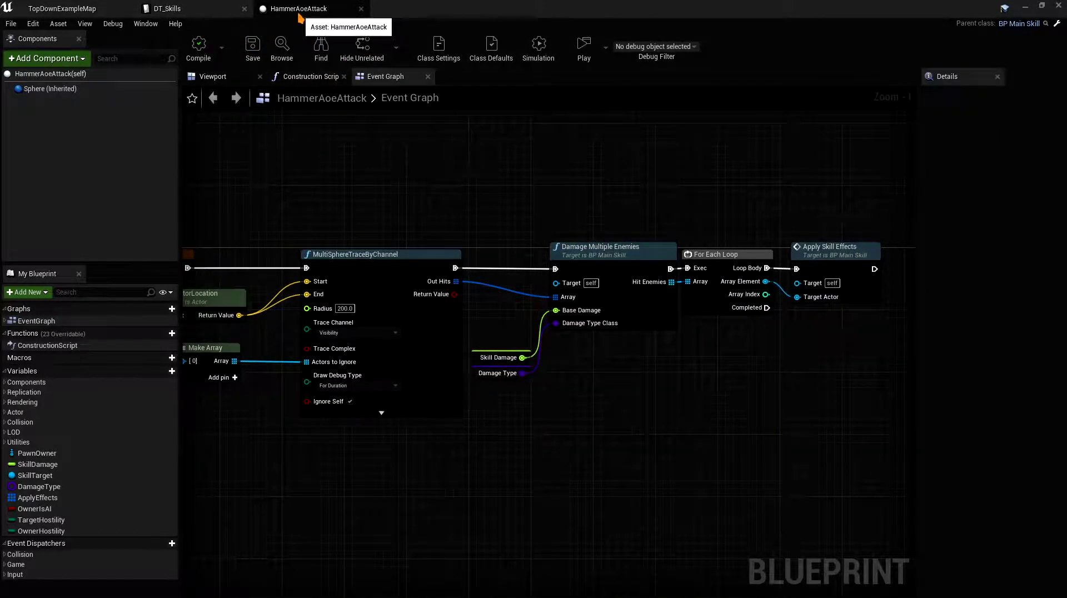
{"action": "left_click", "coordinate": [167, 8]}
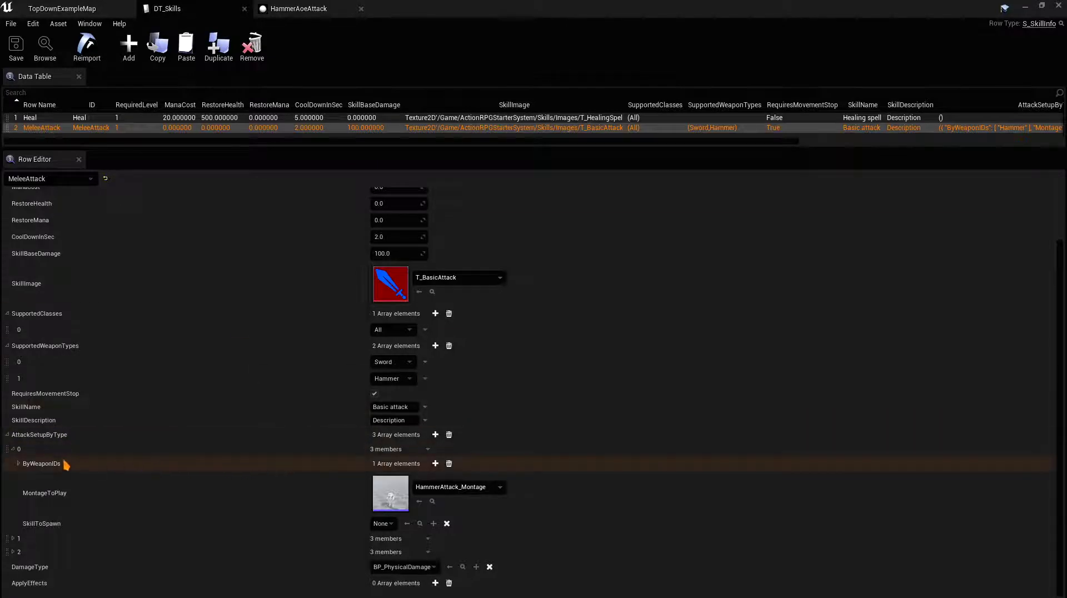
{"action": "left_click", "coordinate": [19, 464]}
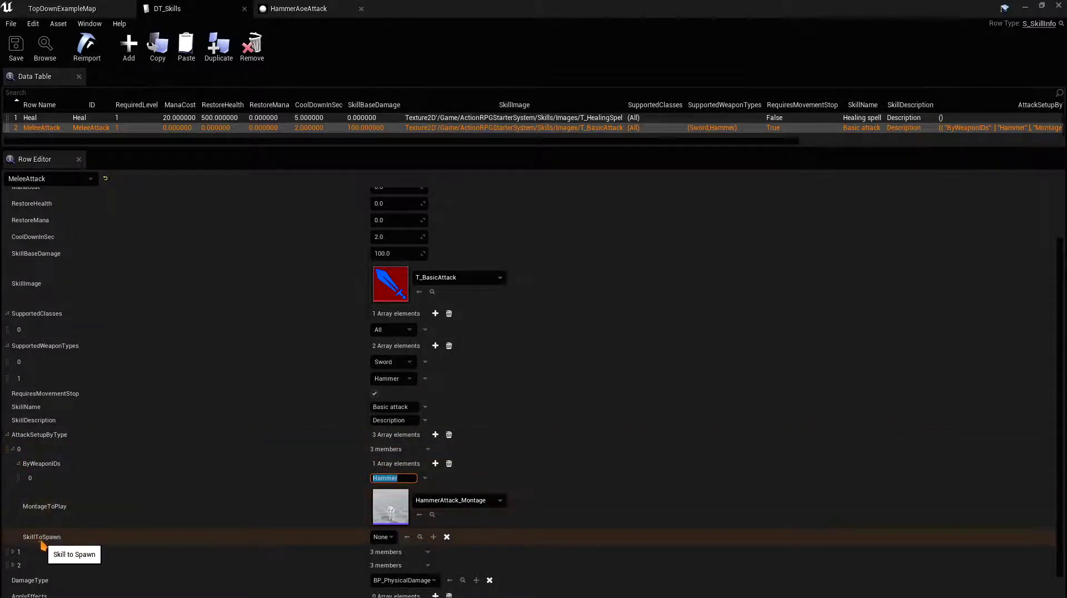
{"action": "left_click", "coordinate": [381, 537]}
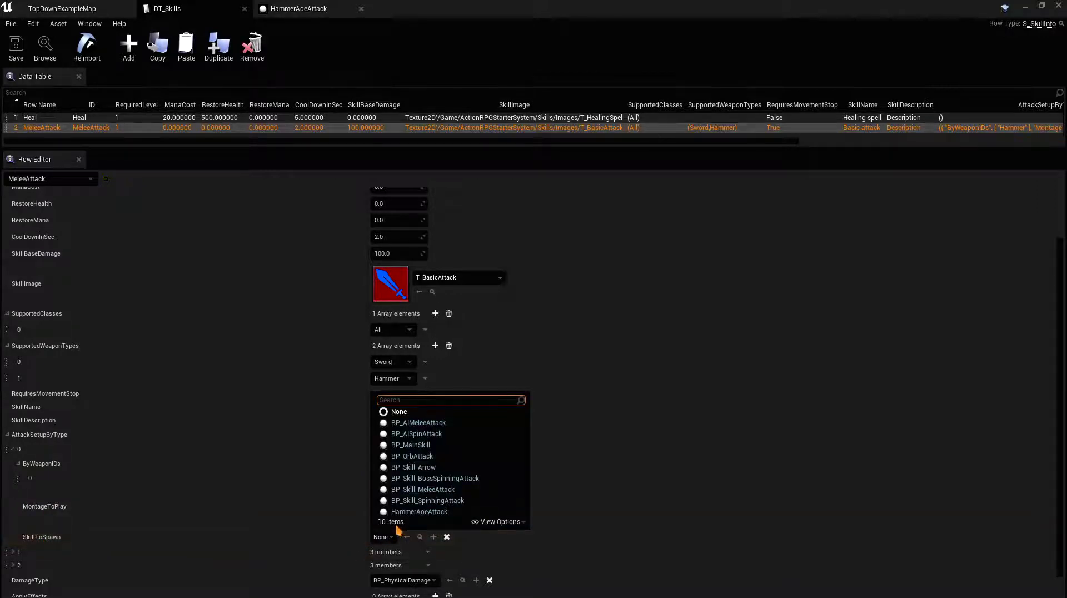
{"action": "type", "text": "aoe"}
{"action": "left_click", "coordinate": [422, 575]}
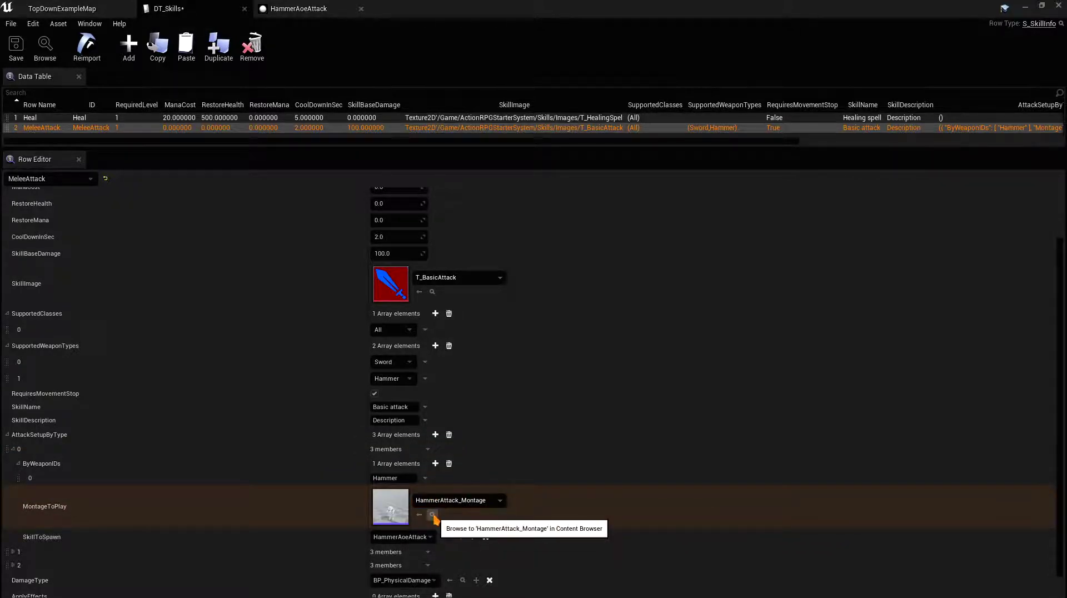
Step: Open HammerAttack_Montage and examine where its Montage Notify fires and how such a notify is added, then close the montage
{"action": "left_click", "coordinate": [433, 514]}
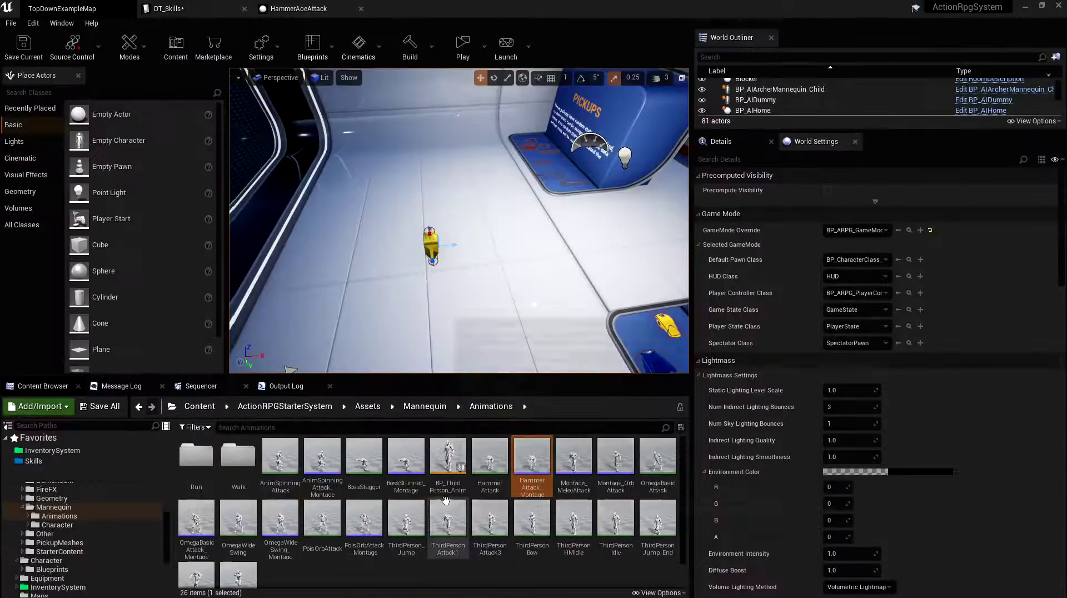
{"action": "double_click", "coordinate": [525, 471]}
{"action": "left_click_drag", "start_coordinate": [497, 393], "coordinate": [654, 414]}
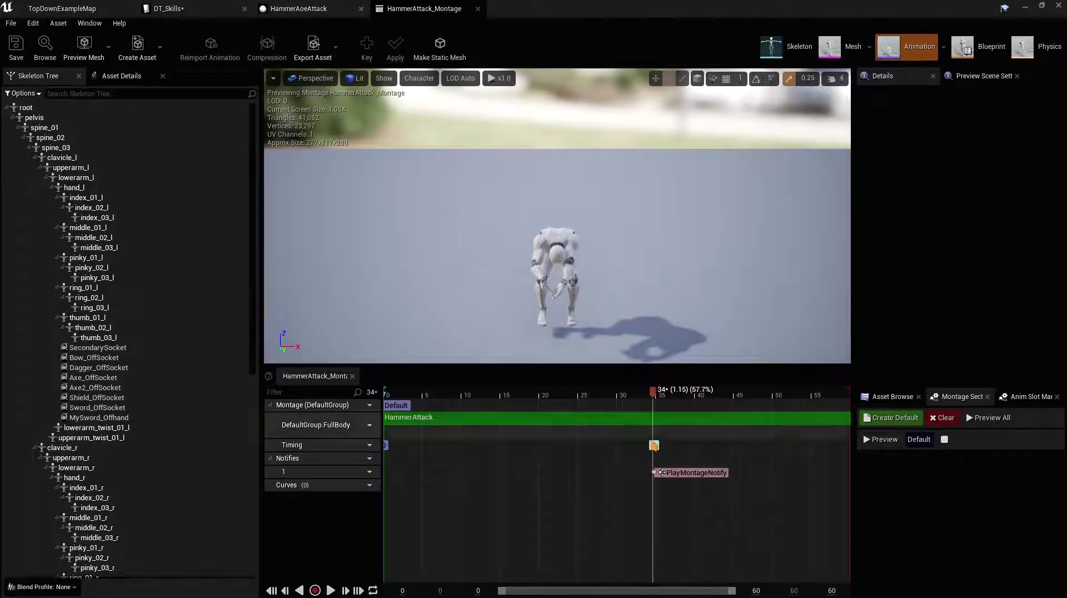
{"action": "mouse_move", "coordinate": [316, 472]}
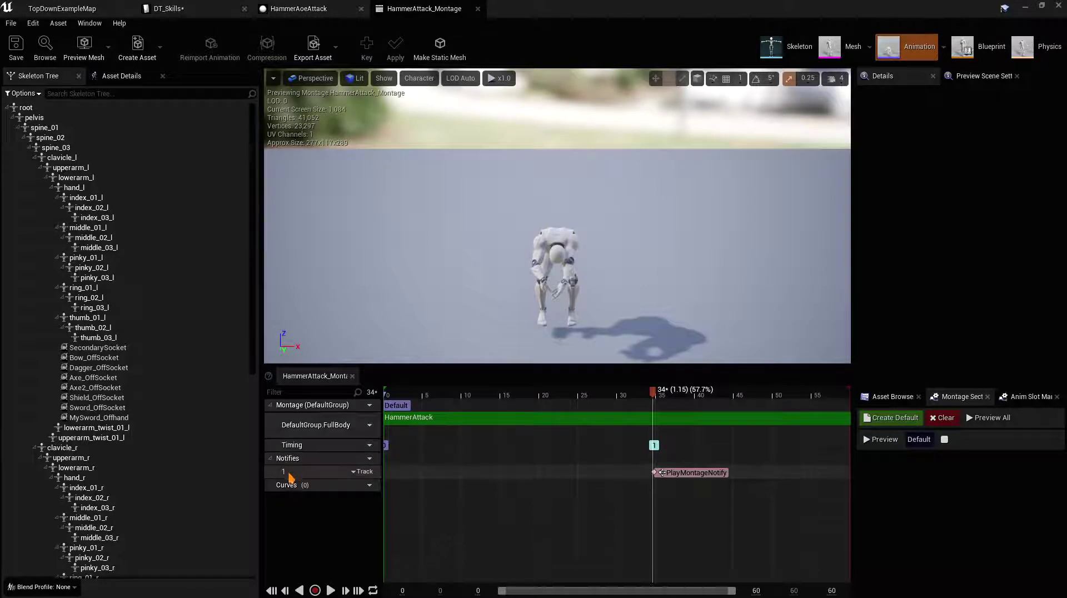
{"action": "right_click", "coordinate": [579, 477]}
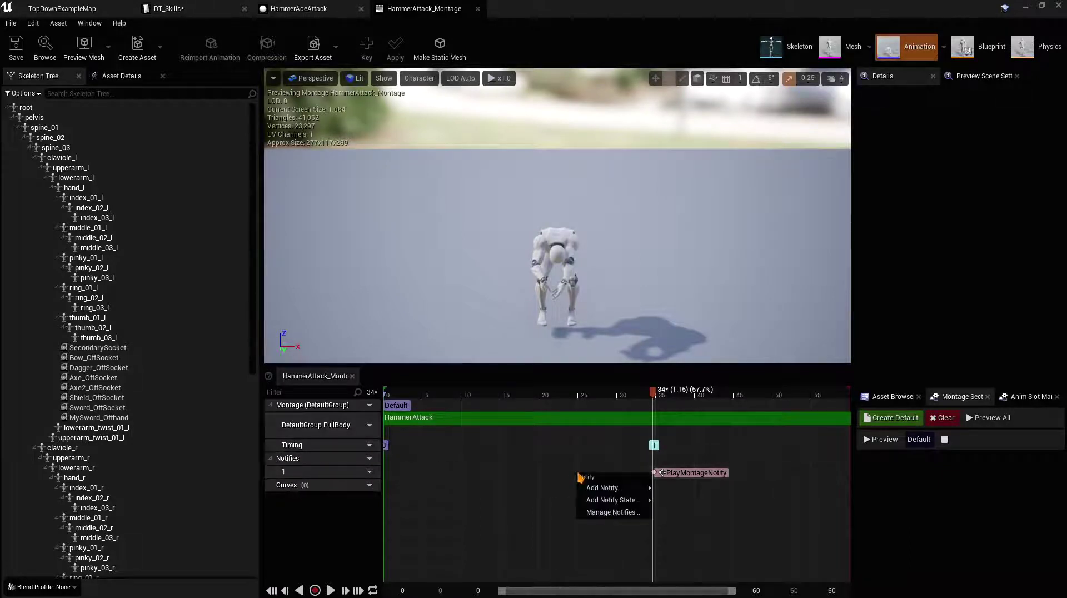
{"action": "mouse_move", "coordinate": [606, 488]}
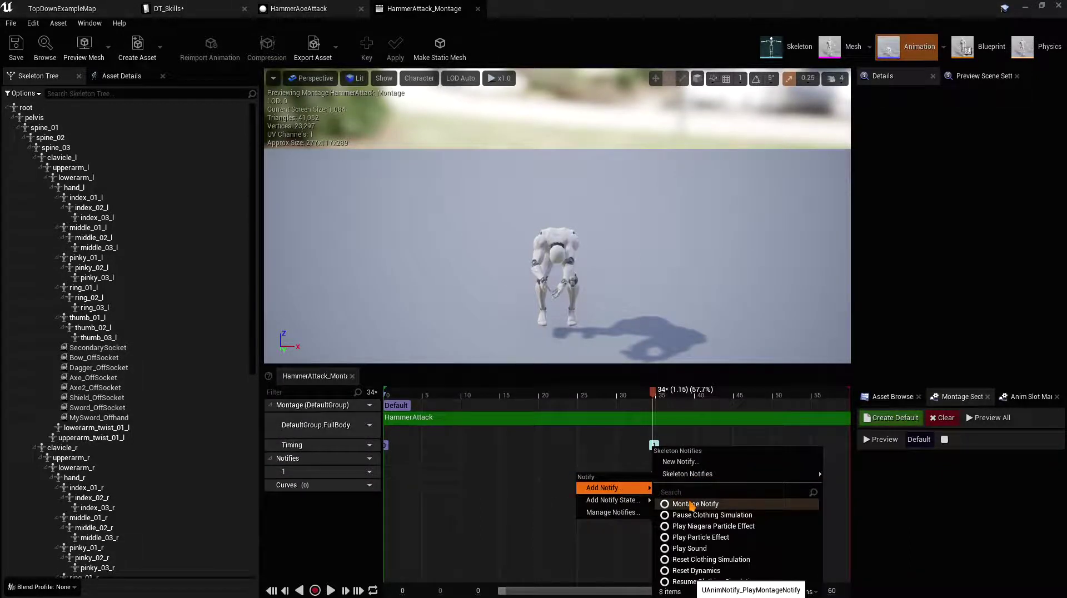
{"action": "left_click", "coordinate": [691, 504]}
{"action": "left_click", "coordinate": [662, 472]}
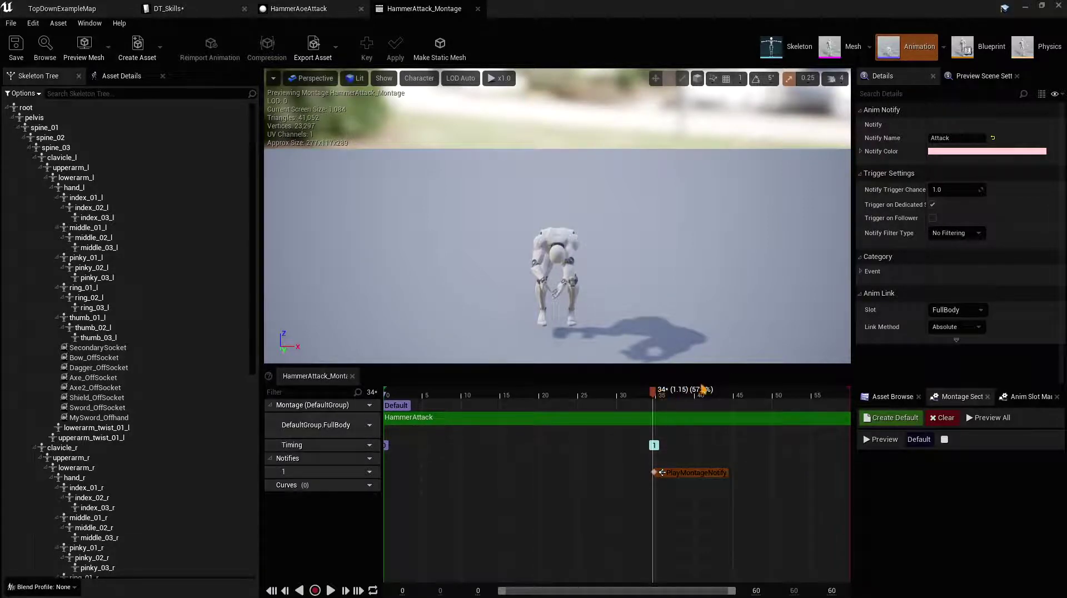
{"action": "left_click", "coordinate": [477, 8]}
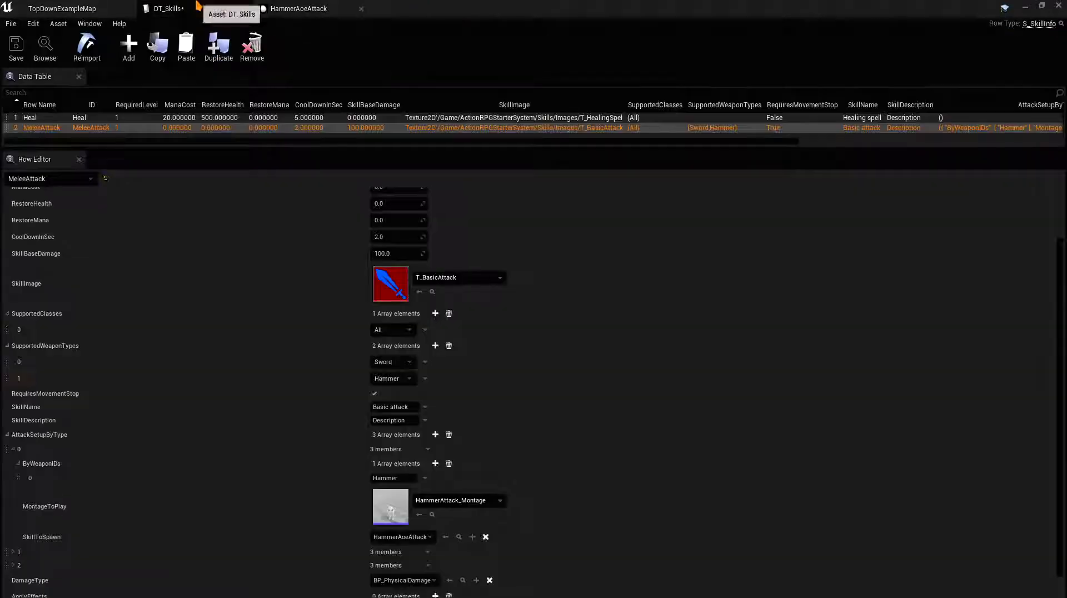
Step: Save DT_Skills and set the Trace Channel of HammerAoeAttack's MultiSphereTraceByChannel node to TopDownMouse
{"action": "left_click", "coordinate": [167, 8]}
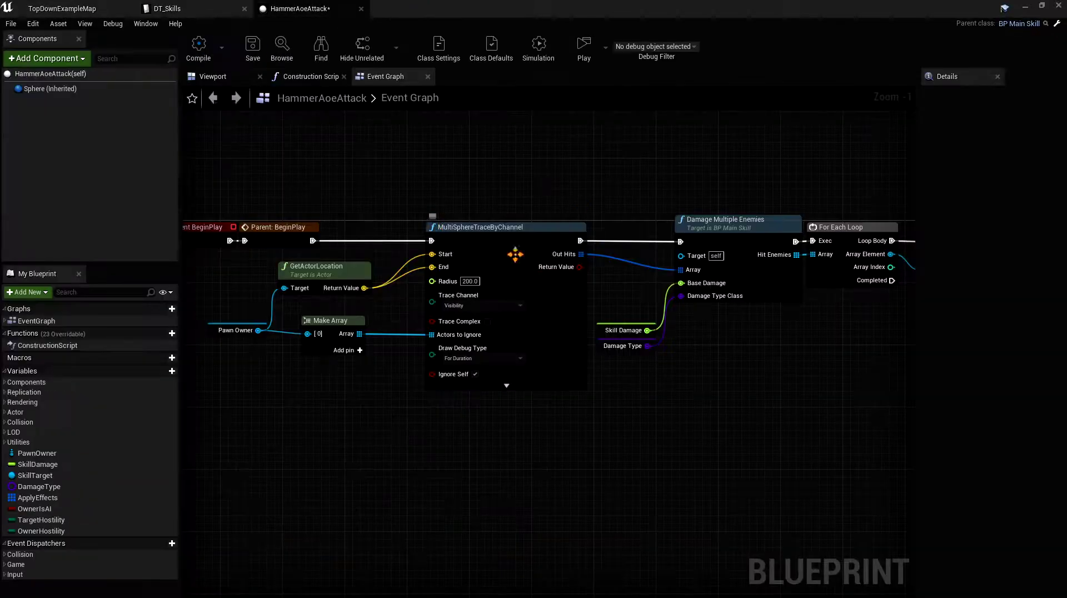
{"action": "left_click", "coordinate": [299, 8]}
{"action": "left_click", "coordinate": [481, 306]}
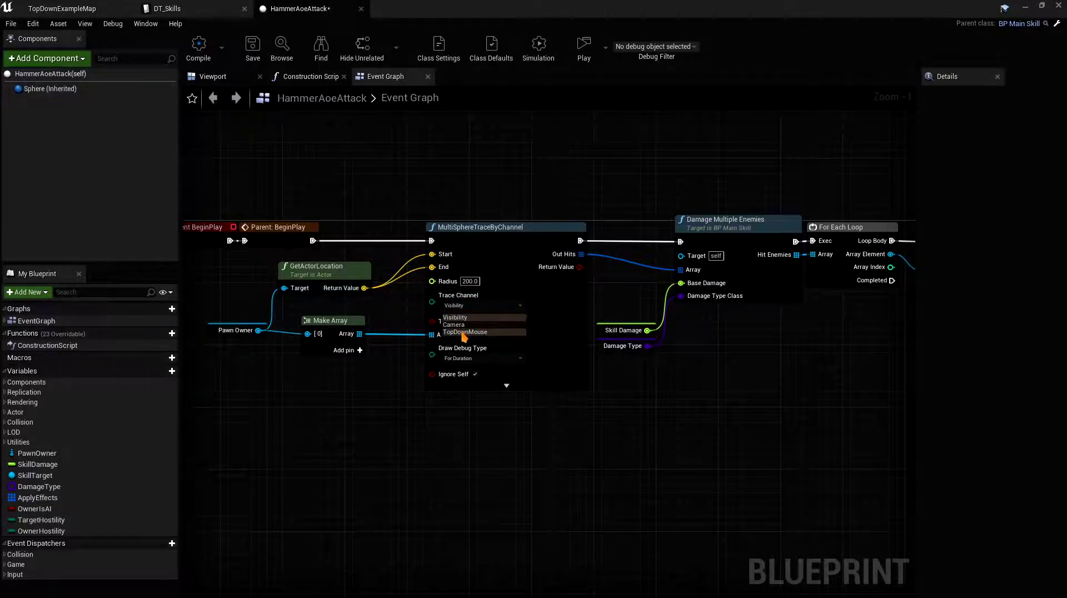
{"action": "left_click", "coordinate": [464, 332]}
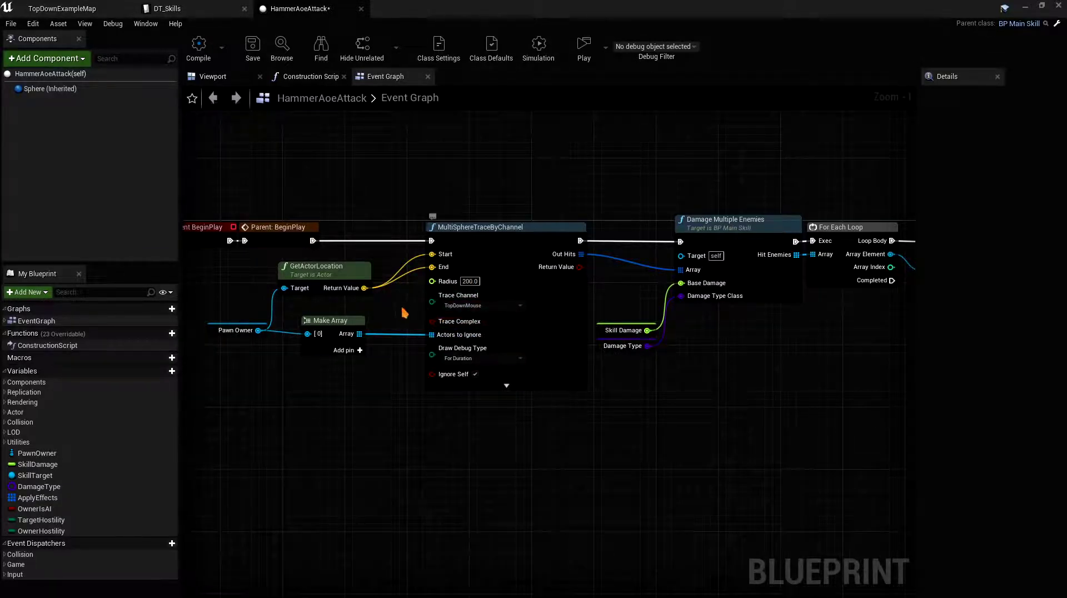
Step: Try out a MultiSphereTraceForObjects node placed above the existing trace in the HammerAoeAttack event graph
{"action": "right_click_drag", "start_coordinate": [404, 313], "coordinate": [467, 318]}
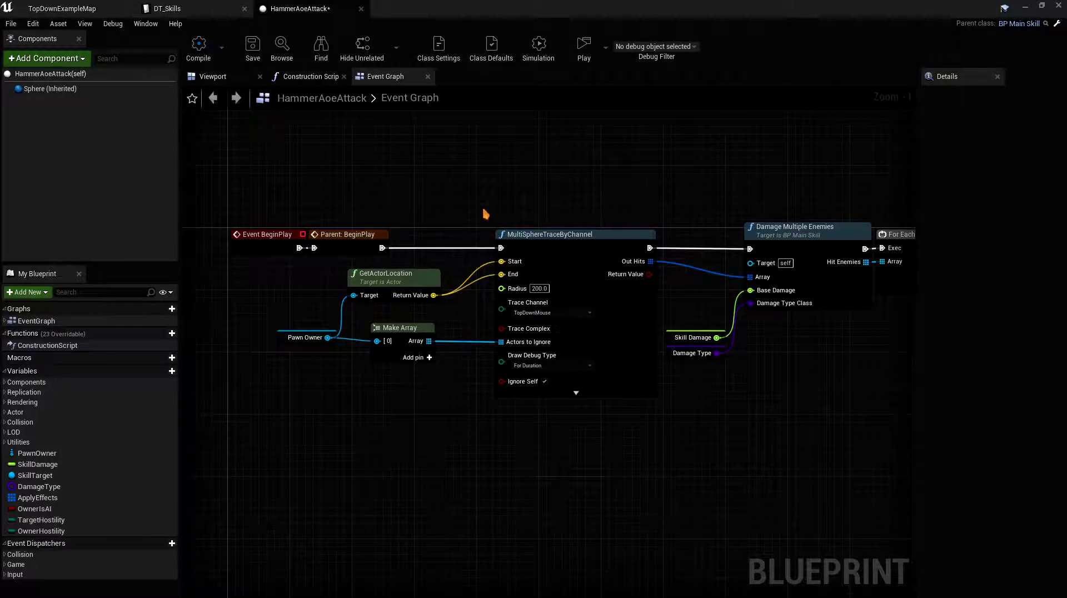
{"action": "right_click_drag", "start_coordinate": [537, 181], "coordinate": [548, 185]}
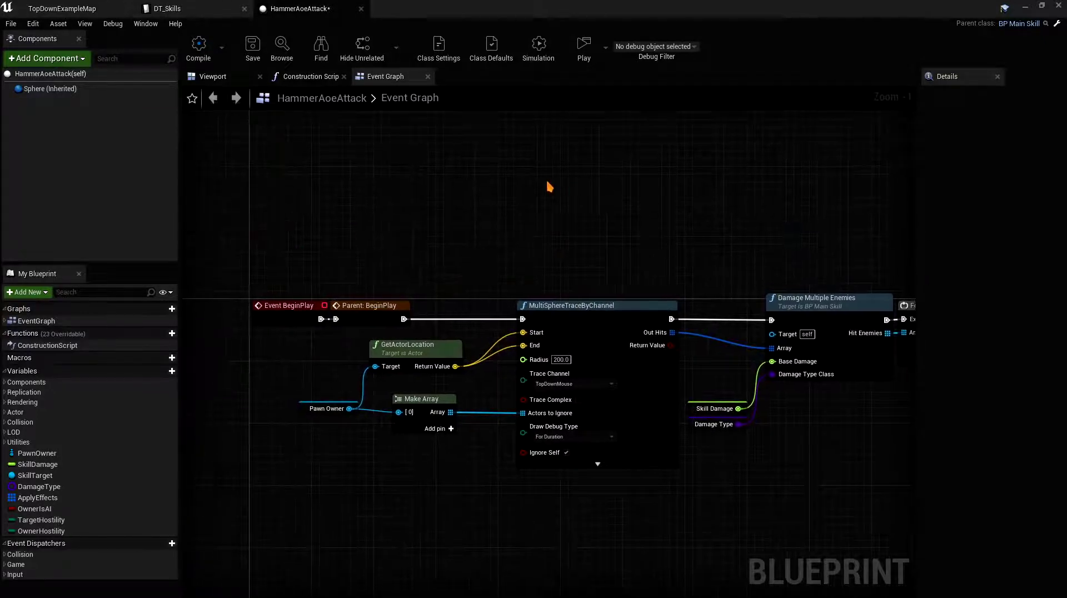
{"action": "right_click", "coordinate": [548, 185]}
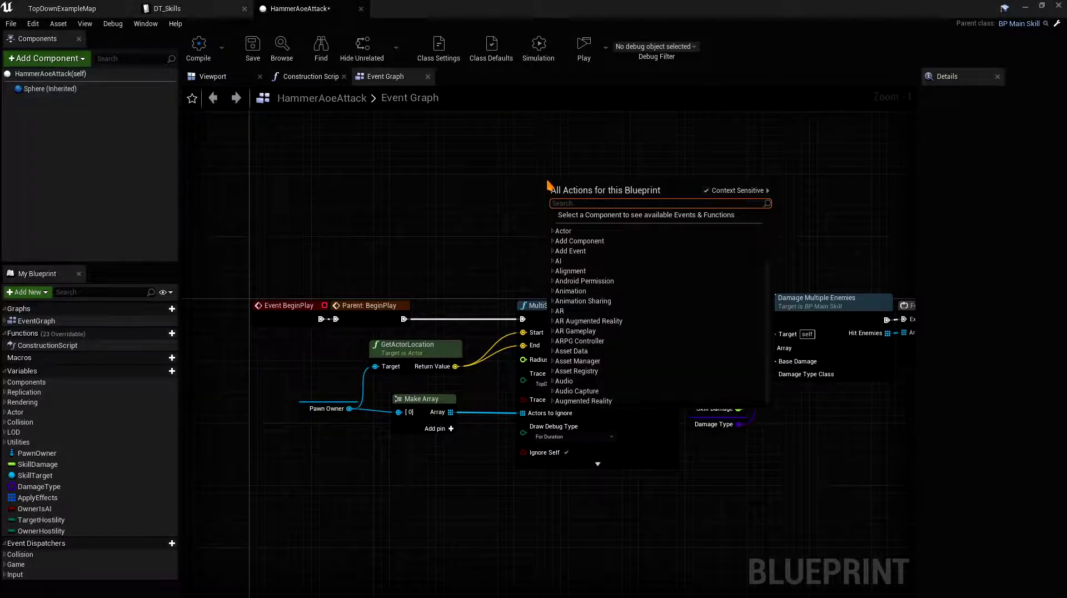
{"action": "type", "text": "multi sph"}
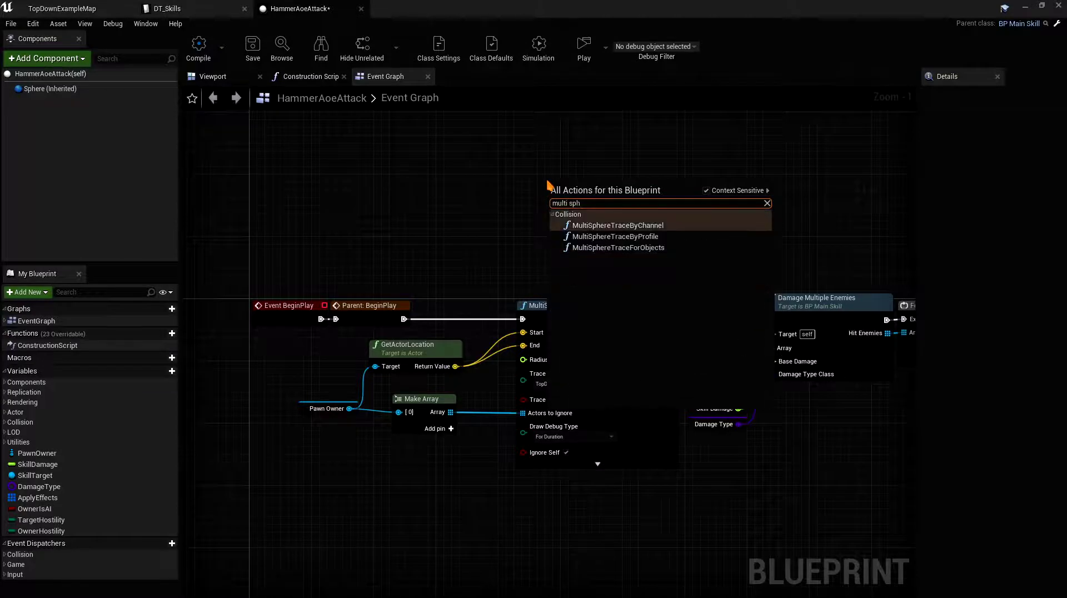
{"action": "key", "text": "Down"}
{"action": "key", "text": "Down"}
{"action": "key", "text": "Return"}
{"action": "right_click_drag", "start_coordinate": [568, 165], "coordinate": [572, 234]}
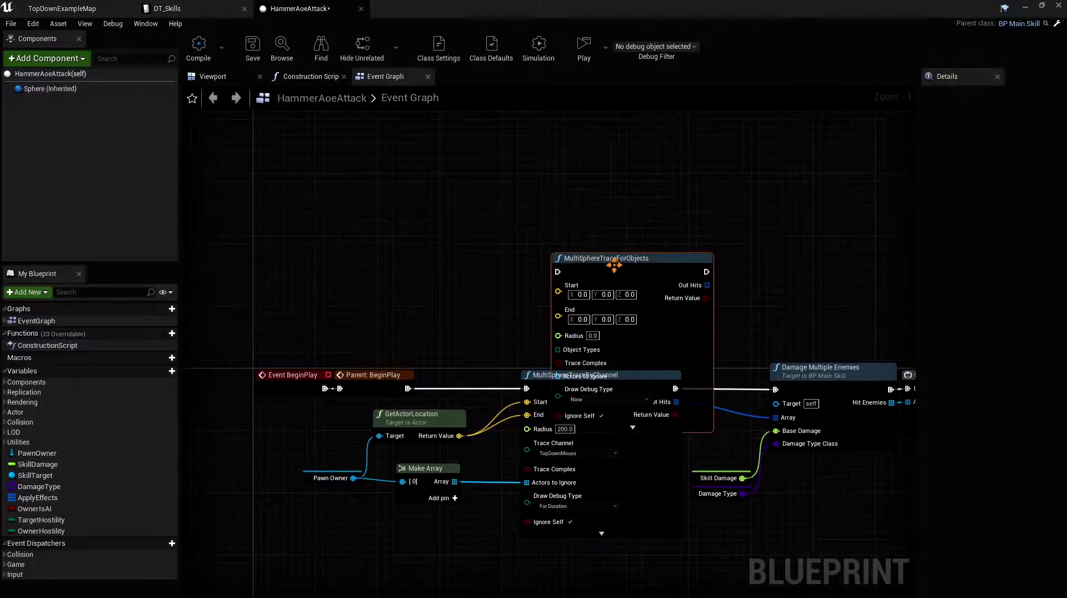
{"action": "left_click_drag", "start_coordinate": [613, 265], "coordinate": [621, 186]}
Step: Feed the new trace's Object Types from a Make Array node set to Pawn, and delete both nodes
{"action": "left_click_drag", "start_coordinate": [566, 272], "coordinate": [393, 221]}
{"action": "type", "text": "mak"}
{"action": "key", "text": "Return"}
{"action": "left_click", "coordinate": [407, 245]}
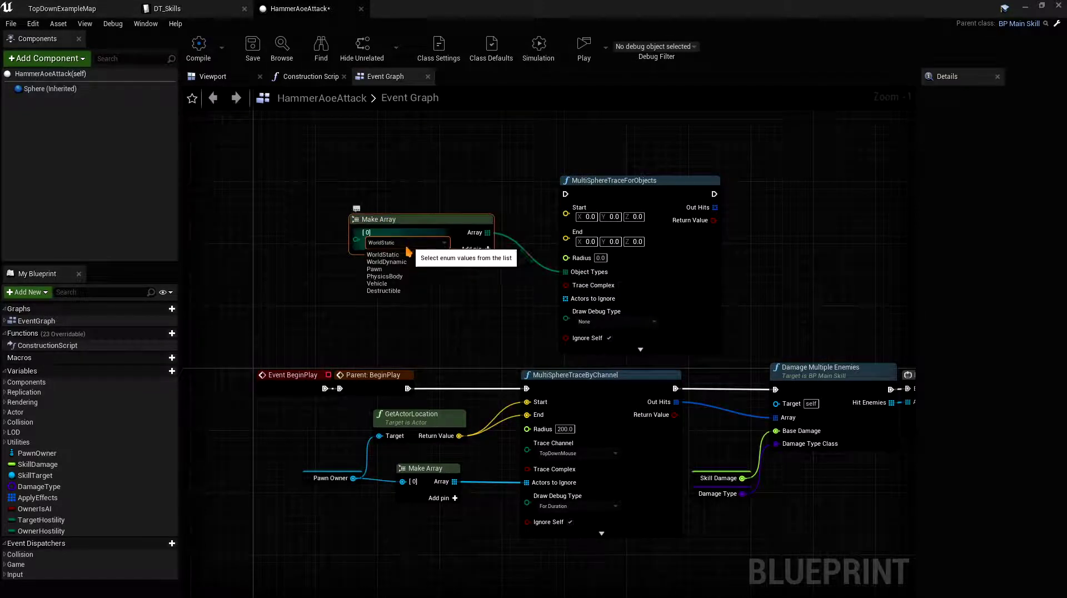
{"action": "left_click", "coordinate": [389, 269]}
{"action": "left_click_drag", "start_coordinate": [314, 190], "coordinate": [667, 358]}
{"action": "key", "text": "Delete"}
Step: Compile and save the HammerAoeAttack blueprint
{"action": "right_click_drag", "start_coordinate": [667, 358], "coordinate": [641, 238]}
{"action": "scroll", "coordinate": [641, 238], "scroll_direction": "up", "scroll_amount": 1}
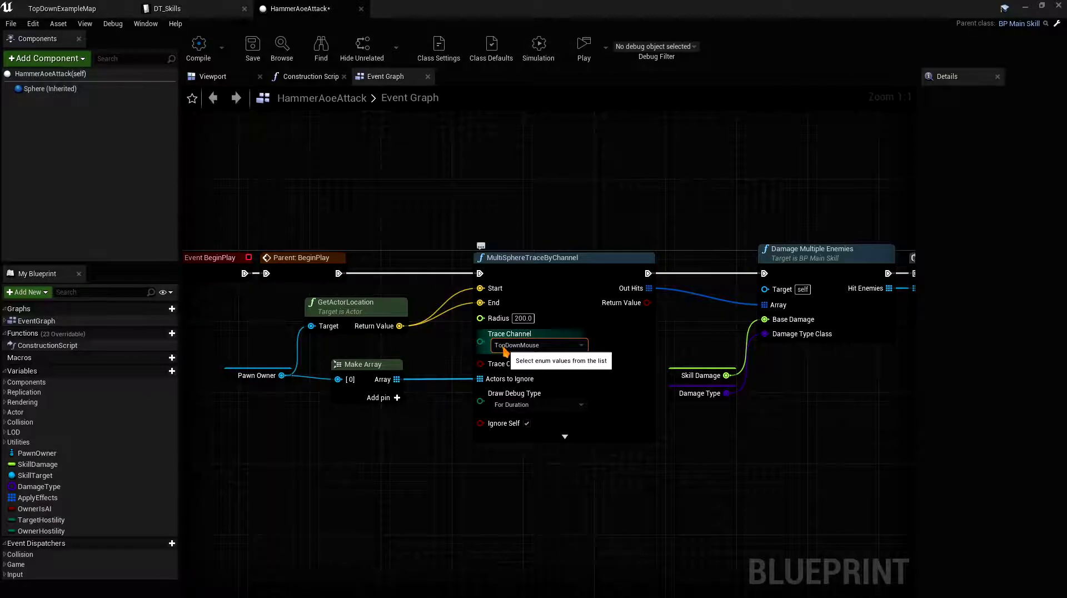
{"action": "left_click", "coordinate": [199, 44]}
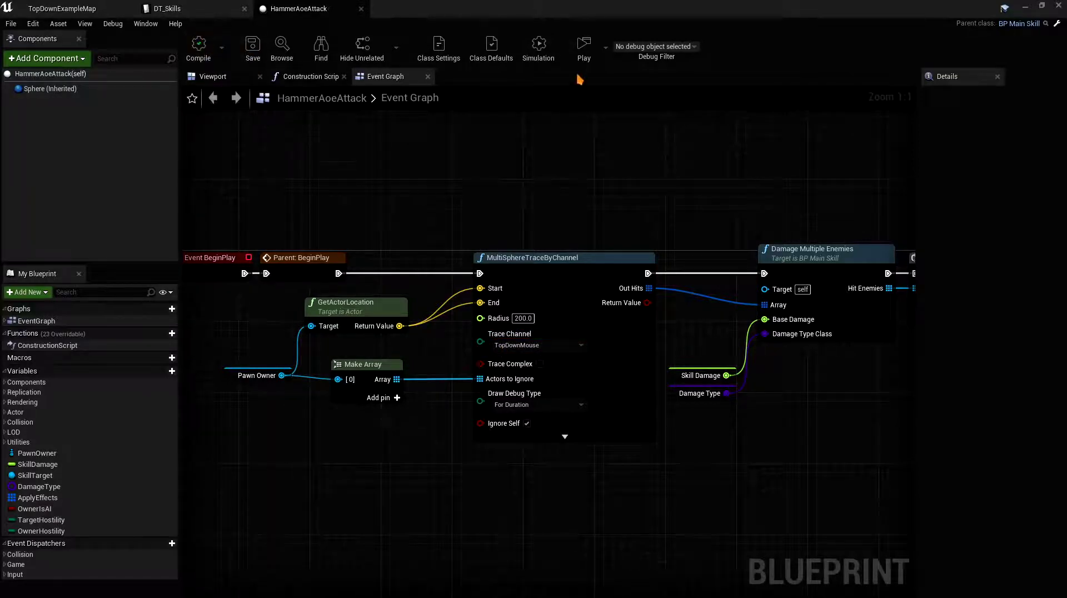
Step: Start a play preview, equip the Big Hammer as weapon and assign the basic attack skill to action bar slot 1
{"action": "left_click", "coordinate": [584, 45]}
{"action": "key", "text": "i"}
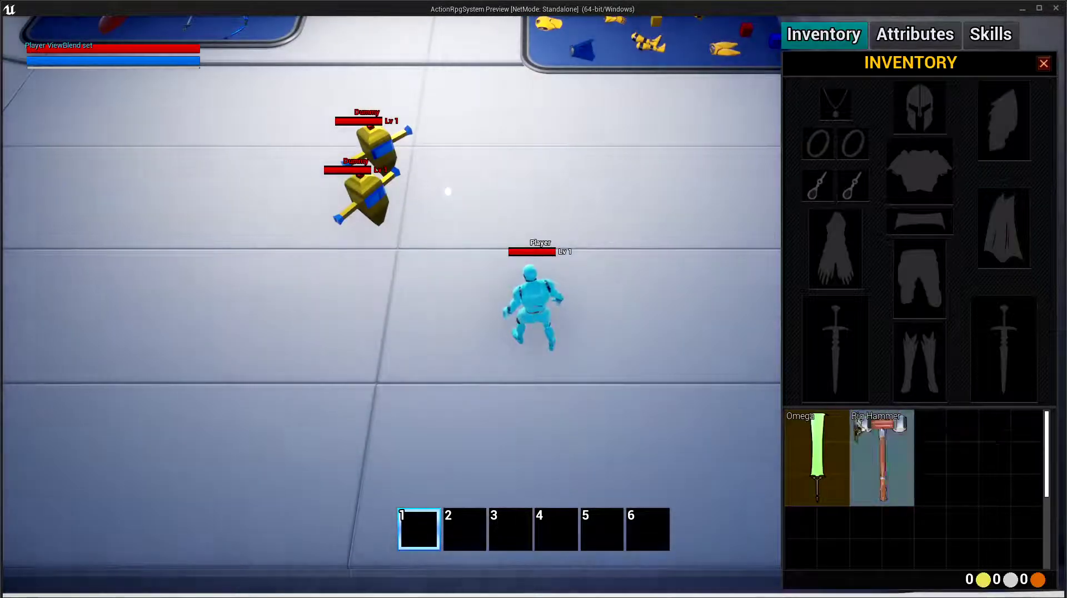
{"action": "left_click_drag", "start_coordinate": [858, 428], "coordinate": [836, 348]}
{"action": "left_click", "coordinate": [991, 34]}
{"action": "left_click_drag", "start_coordinate": [876, 74], "coordinate": [445, 517]}
{"action": "key", "text": "i"}
Step: Test the hammer area attack from slot 1 on the two dummies in the preview
{"action": "left_click", "coordinate": [470, 248]}
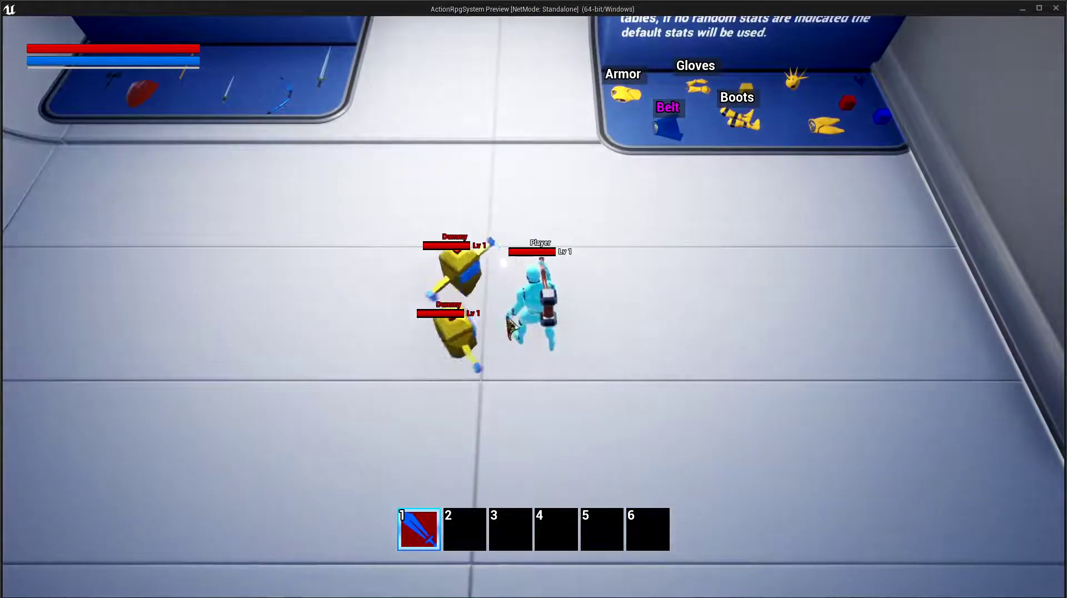
{"action": "key", "text": "1"}
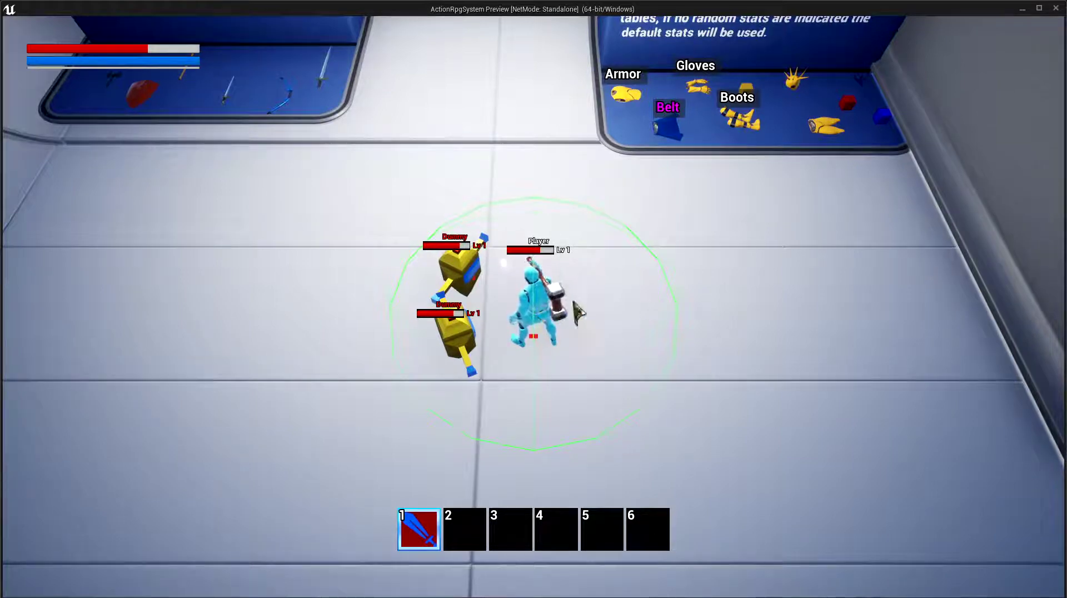
{"action": "key", "text": "1"}
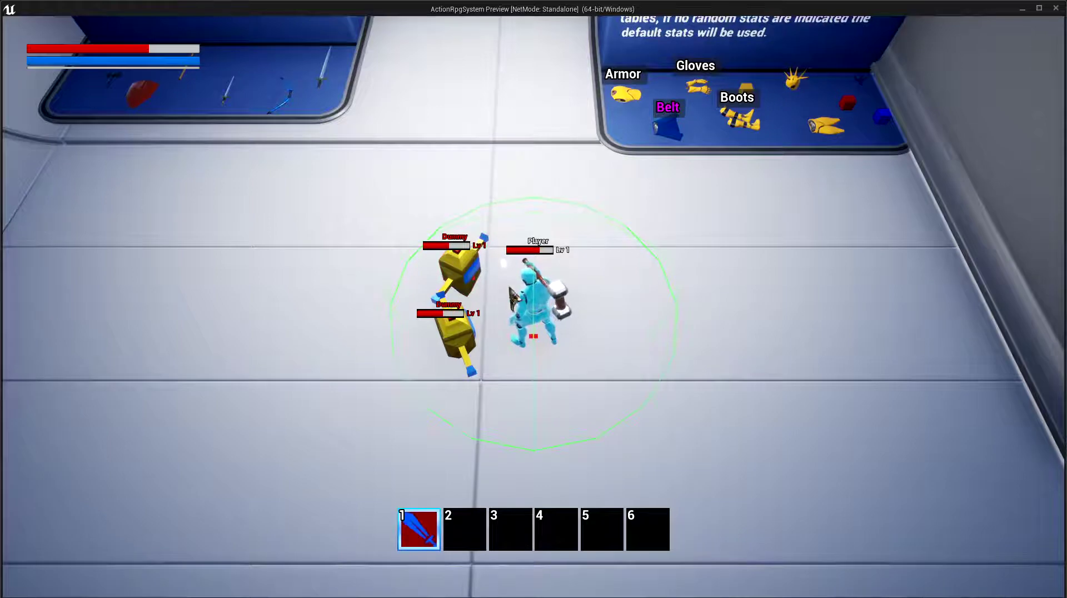
{"action": "left_click", "coordinate": [572, 381]}
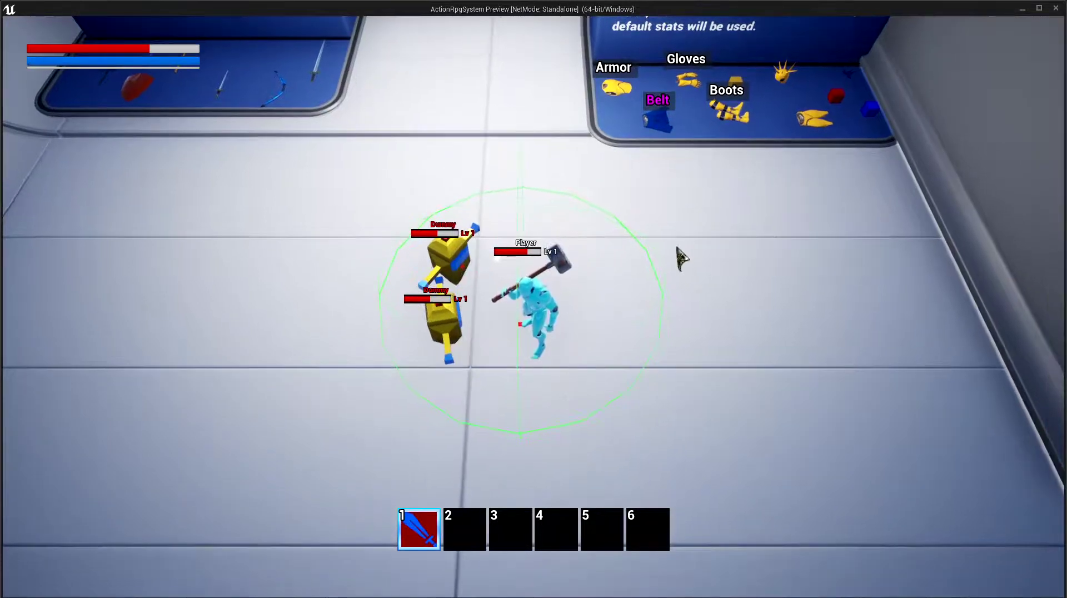
Step: Check the player's attack value among the character attributes and end the play preview
{"action": "key", "text": "i"}
{"action": "left_click", "coordinate": [915, 34]}
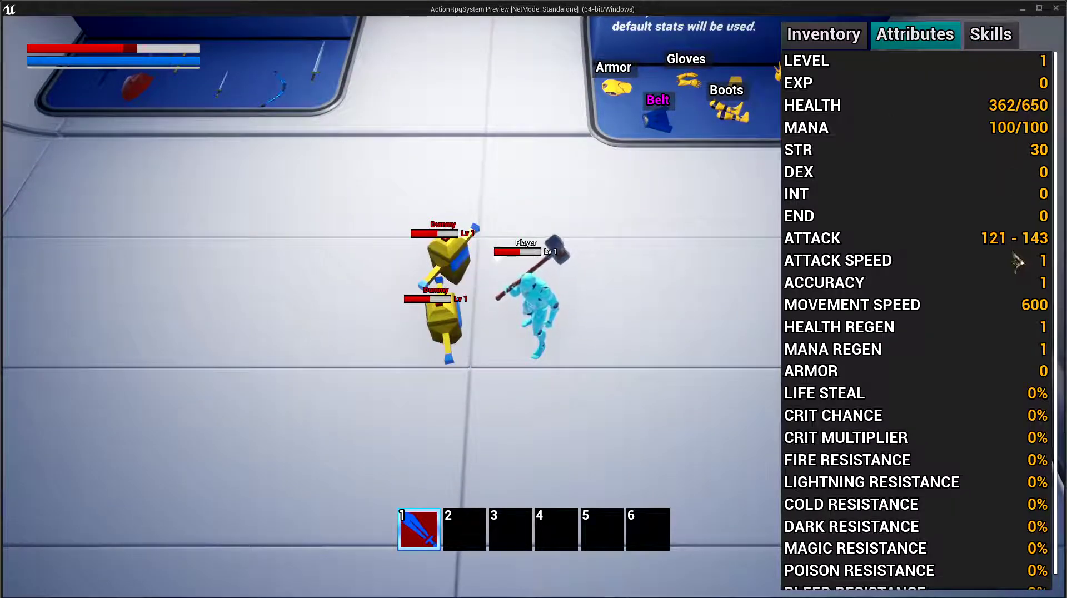
{"action": "left_click", "coordinate": [853, 43]}
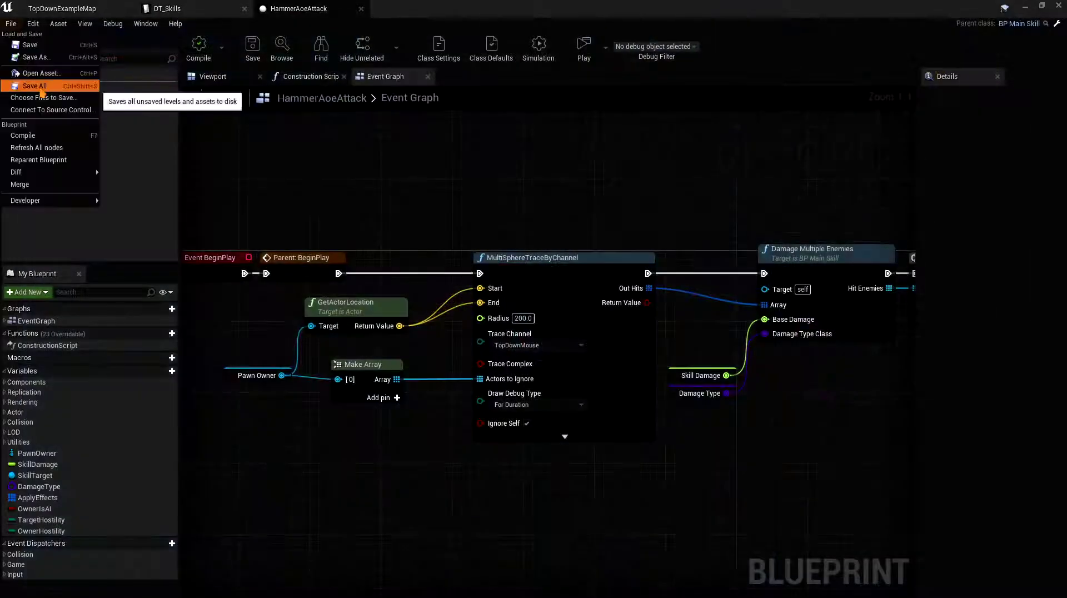
Step: Open the BP_ARPG_PlayerController blueprint from the level's game mode settings and show the InventoryComponent's settings in a wider details area
{"action": "left_click", "coordinate": [62, 9]}
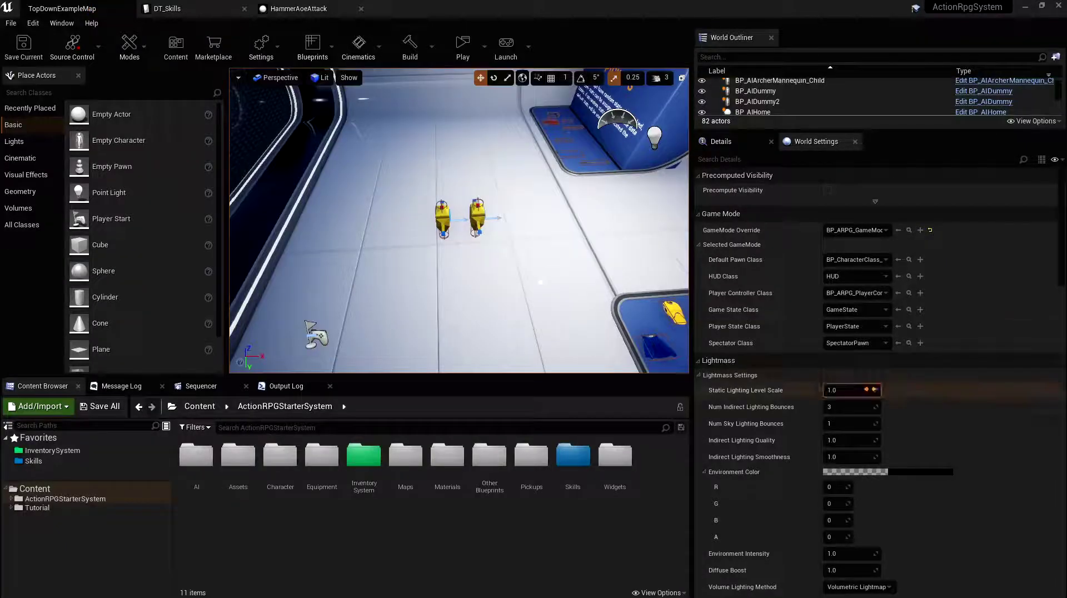
{"action": "left_click", "coordinate": [910, 293]}
{"action": "double_click", "coordinate": [322, 467]}
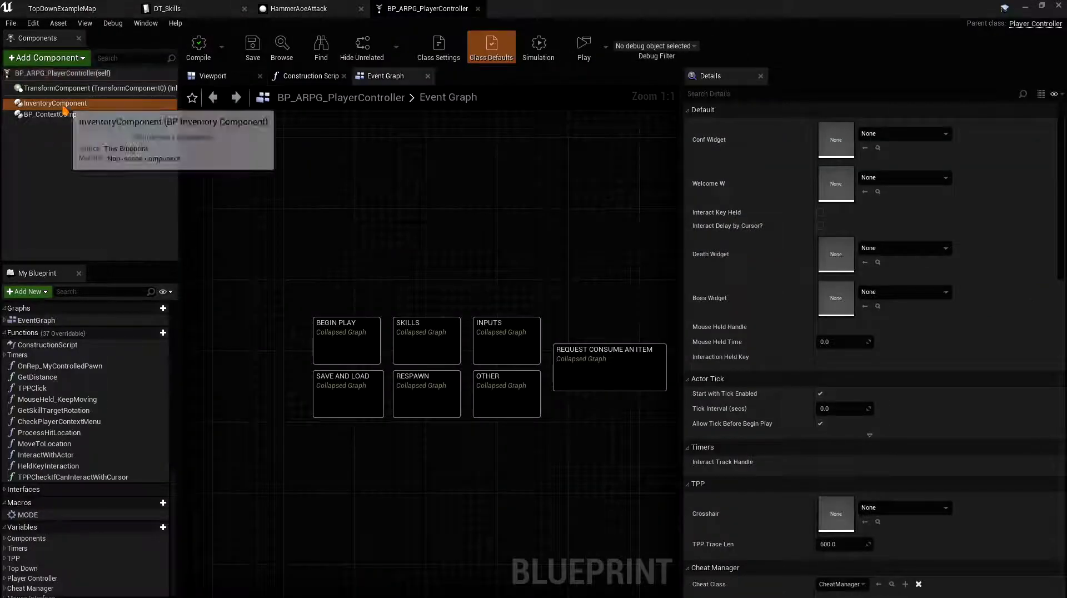
{"action": "left_click", "coordinate": [53, 103]}
{"action": "left_click_drag", "start_coordinate": [681, 253], "coordinate": [563, 256]}
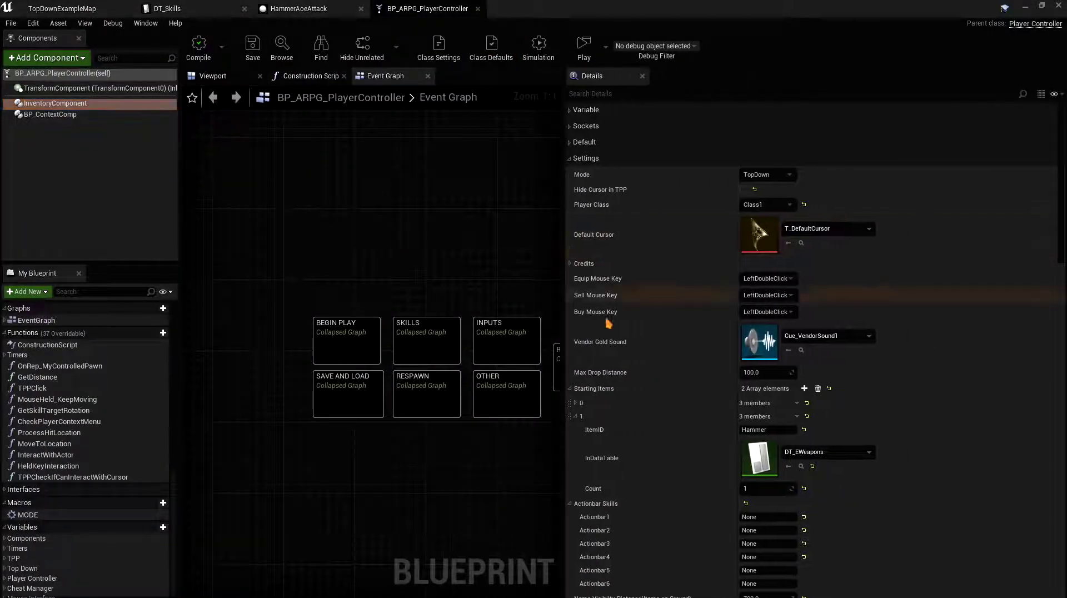
Step: Preassign MeleeAttack to Actionbar1 in the InventoryComponent's Actionbar Skills and save the blueprint
{"action": "scroll", "coordinate": [593, 390], "scroll_direction": "down", "scroll_amount": 3}
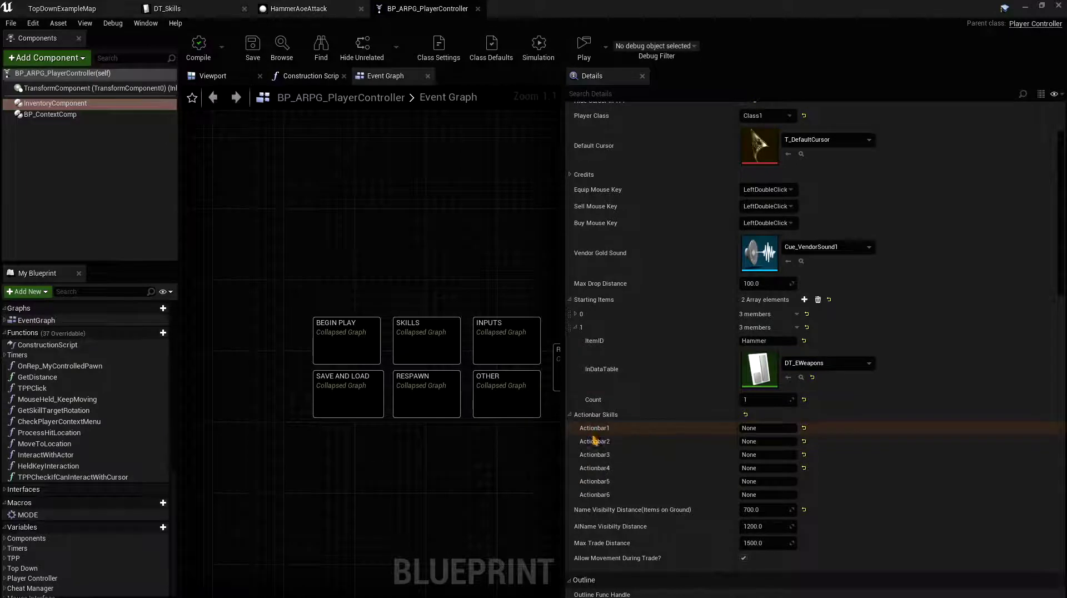
{"action": "left_click", "coordinate": [765, 428]}
{"action": "left_click", "coordinate": [765, 429]}
{"action": "type", "text": "Bas"}
{"action": "key", "text": "BackSpace"}
{"action": "key", "text": "BackSpace"}
{"action": "key", "text": "BackSpace"}
{"action": "type", "text": "MelAttack"}
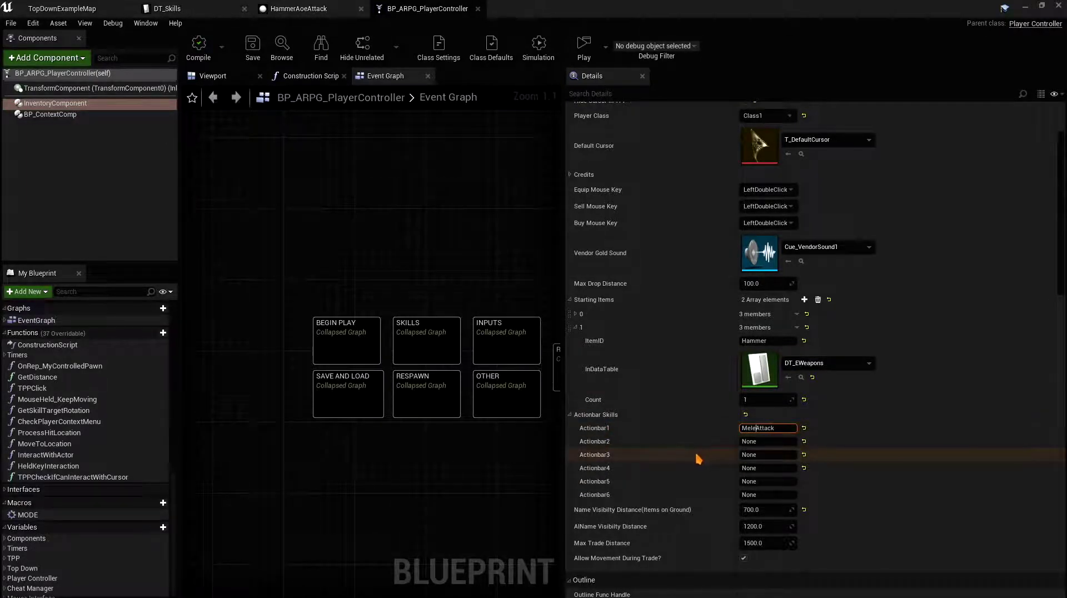
{"action": "key", "text": "Return"}
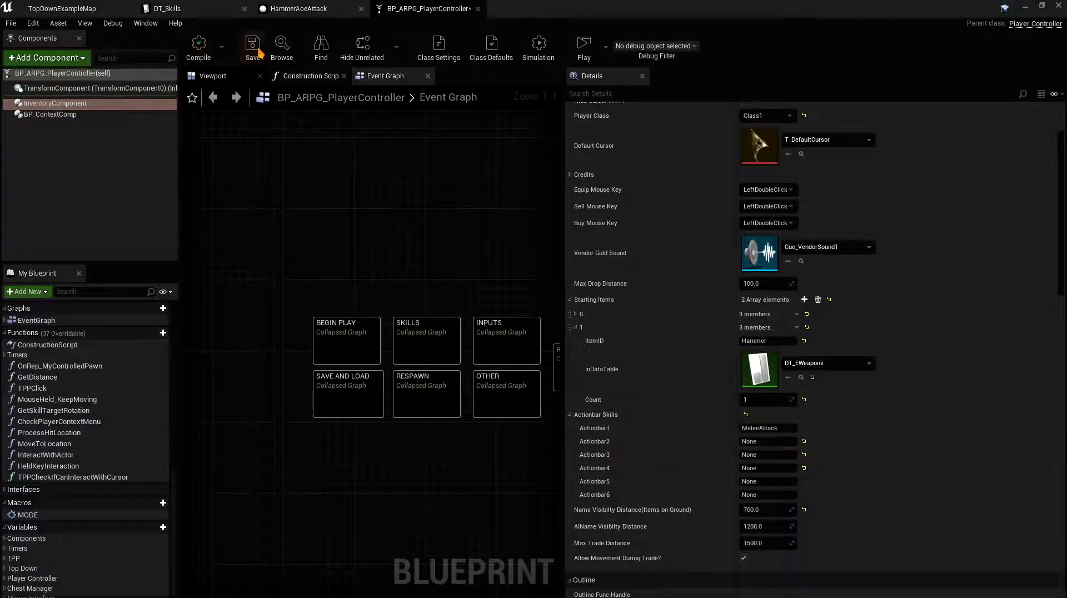
{"action": "left_click", "coordinate": [253, 49]}
Step: Start a play preview from the TopDownExampleMap level, equip the Omega Sword and use the attack in action bar slot 1
{"action": "left_click", "coordinate": [584, 46]}
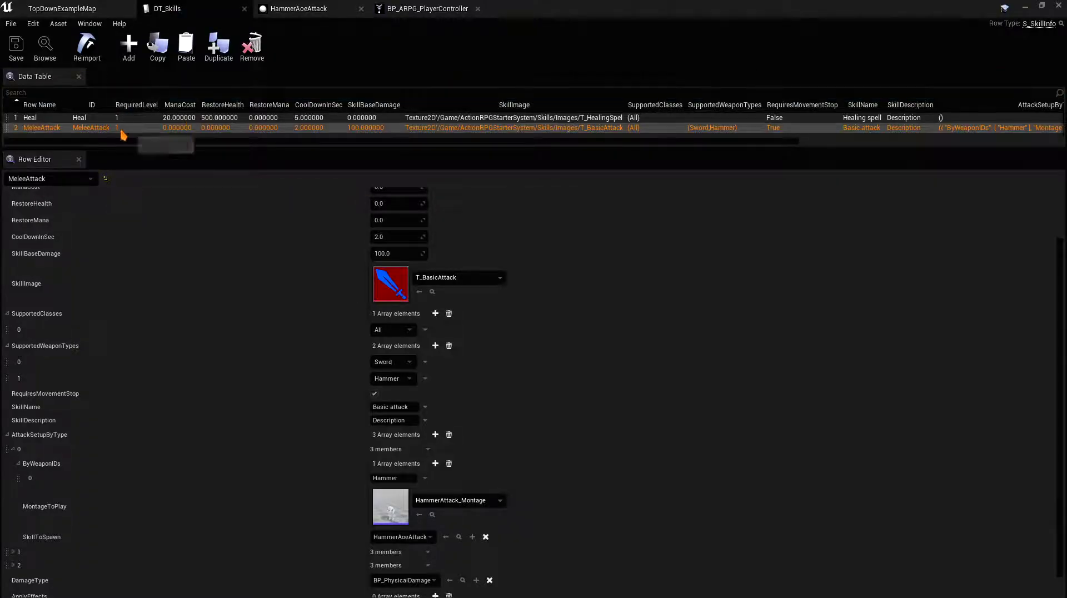
{"action": "left_click", "coordinate": [89, 9]}
{"action": "left_click", "coordinate": [583, 46]}
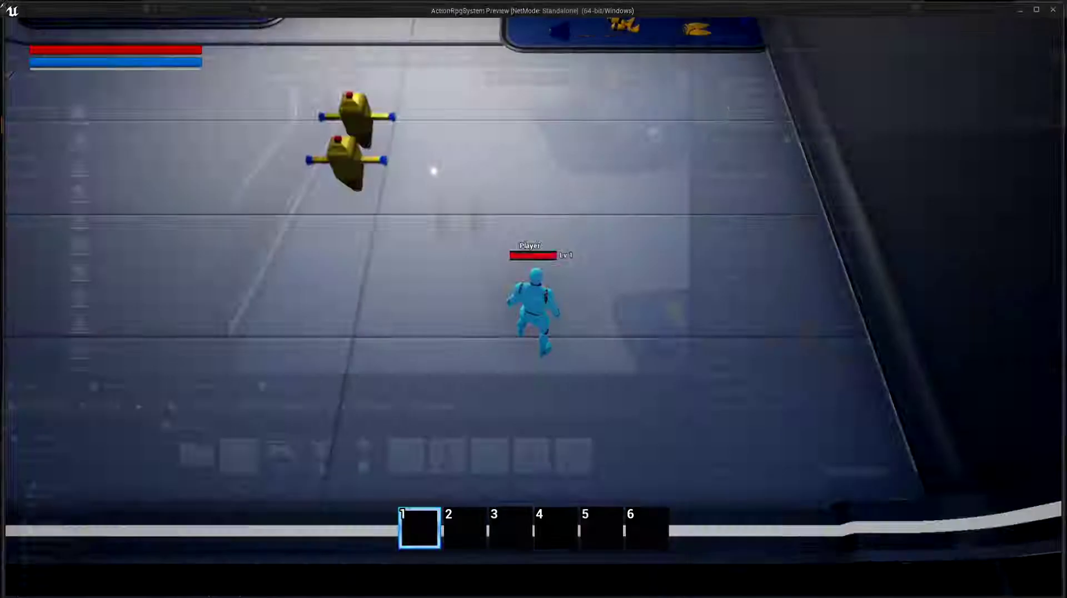
{"action": "left_click", "coordinate": [578, 312]}
{"action": "key", "text": "i"}
{"action": "right_click", "coordinate": [804, 425]}
{"action": "key", "text": "i"}
{"action": "left_click", "coordinate": [471, 290]}
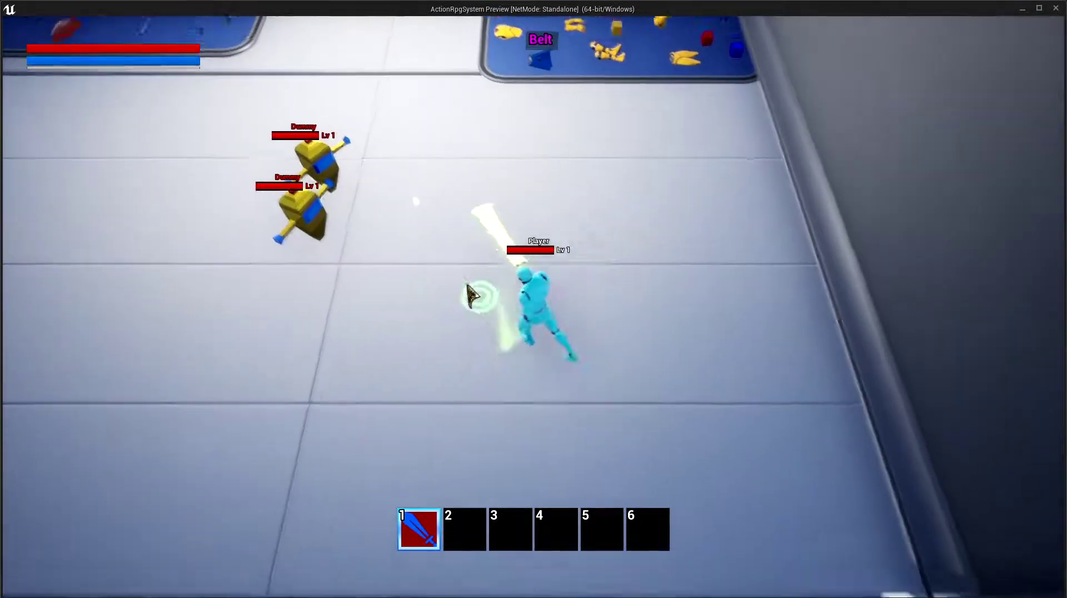
{"action": "key", "text": "1"}
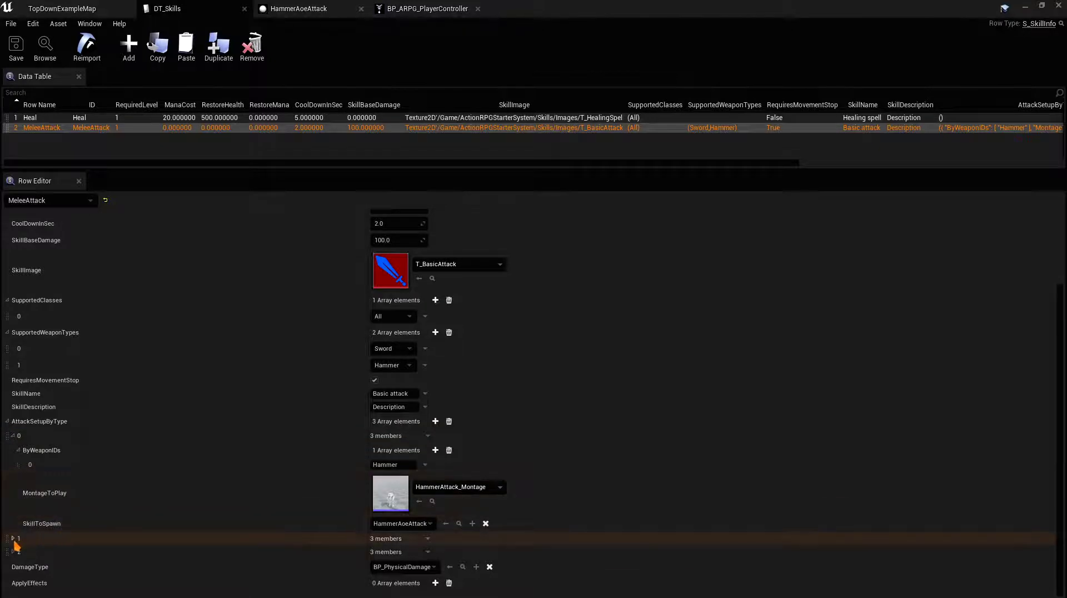
Step: Set SkillToSpawn to HammerAoeAttack for the Omega Sword entry in the MeleeAttack row's AttackSetupByType
{"action": "left_click", "coordinate": [13, 539]}
{"action": "scroll", "coordinate": [85, 519], "scroll_direction": "down", "scroll_amount": 2}
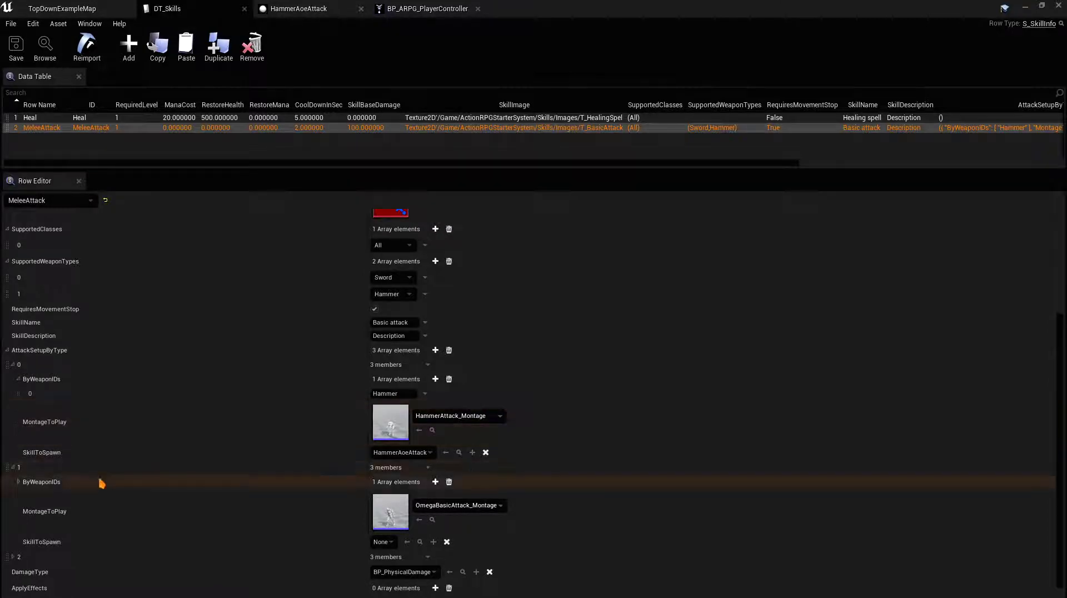
{"action": "scroll", "coordinate": [111, 486], "scroll_direction": "down", "scroll_amount": 1}
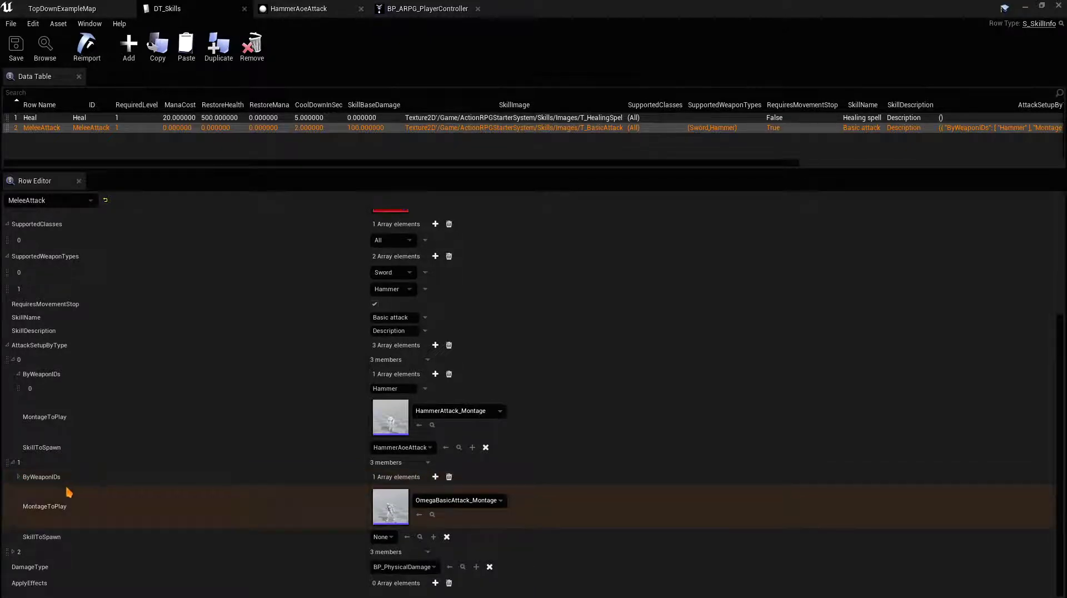
{"action": "left_click", "coordinate": [382, 537]}
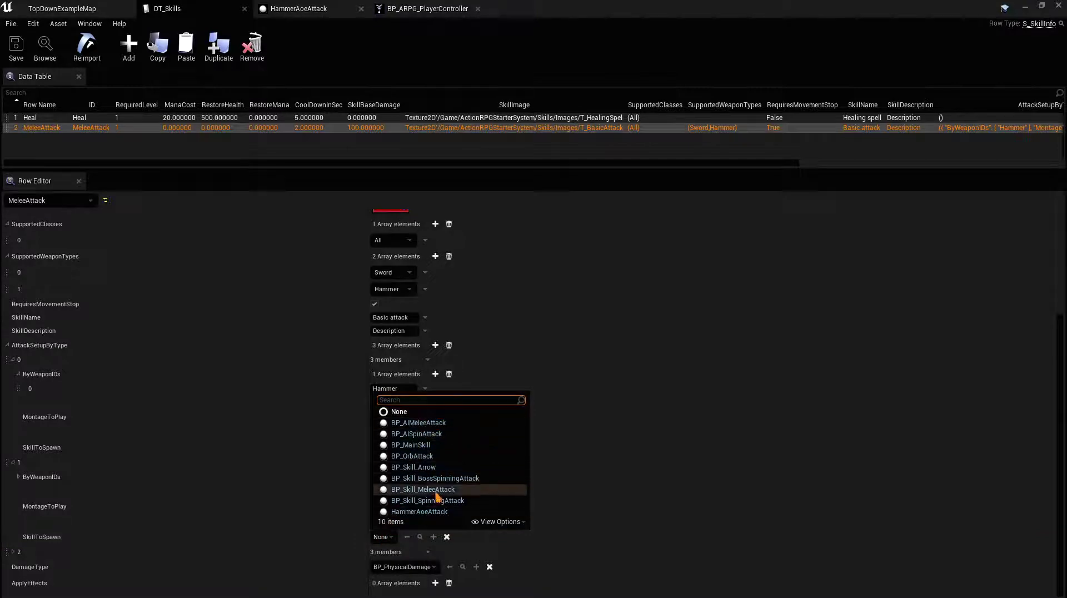
{"action": "left_click", "coordinate": [420, 511]}
Step: Start another play preview from the level, equip the Omega Sword and test the slot 1 area attack on the two dummies
{"action": "left_click", "coordinate": [84, 9]}
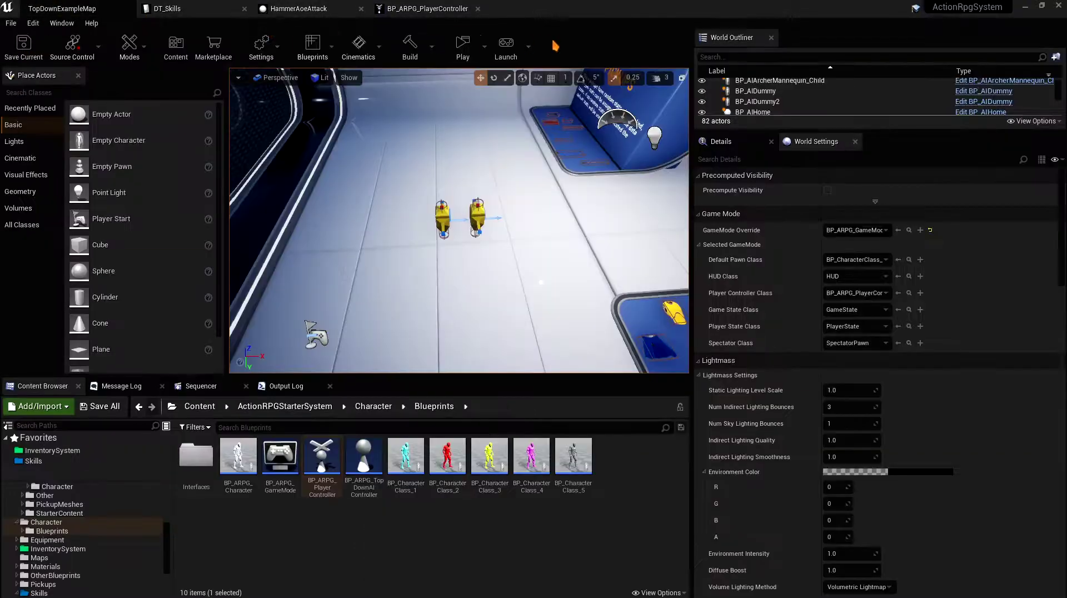
{"action": "left_click", "coordinate": [465, 47]}
{"action": "left_click", "coordinate": [477, 292]}
{"action": "key", "text": "i"}
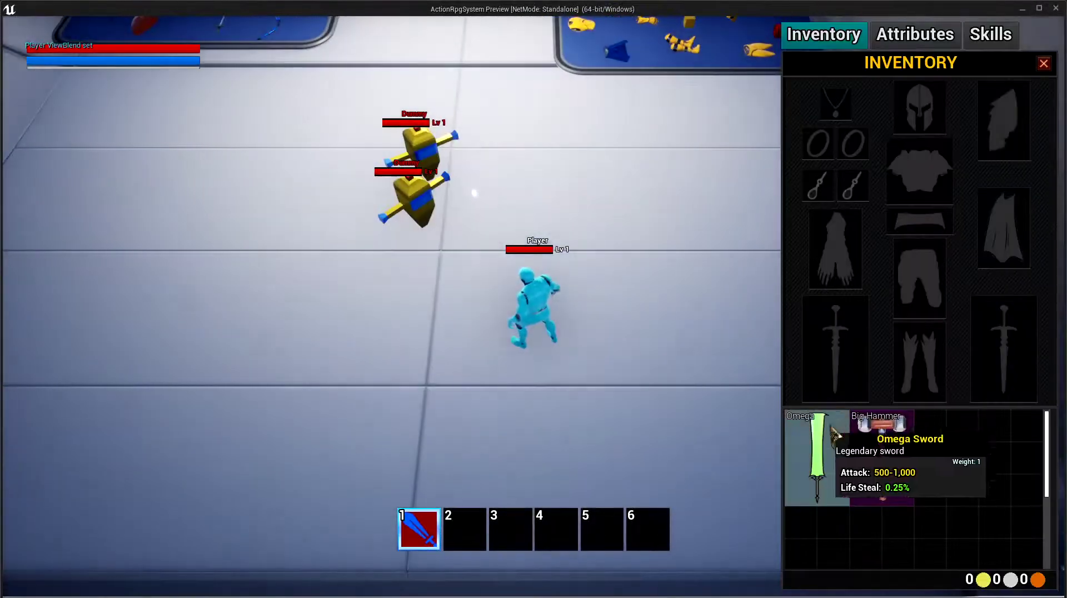
{"action": "key", "text": "i"}
{"action": "left_click", "coordinate": [489, 231]}
{"action": "key", "text": "1"}
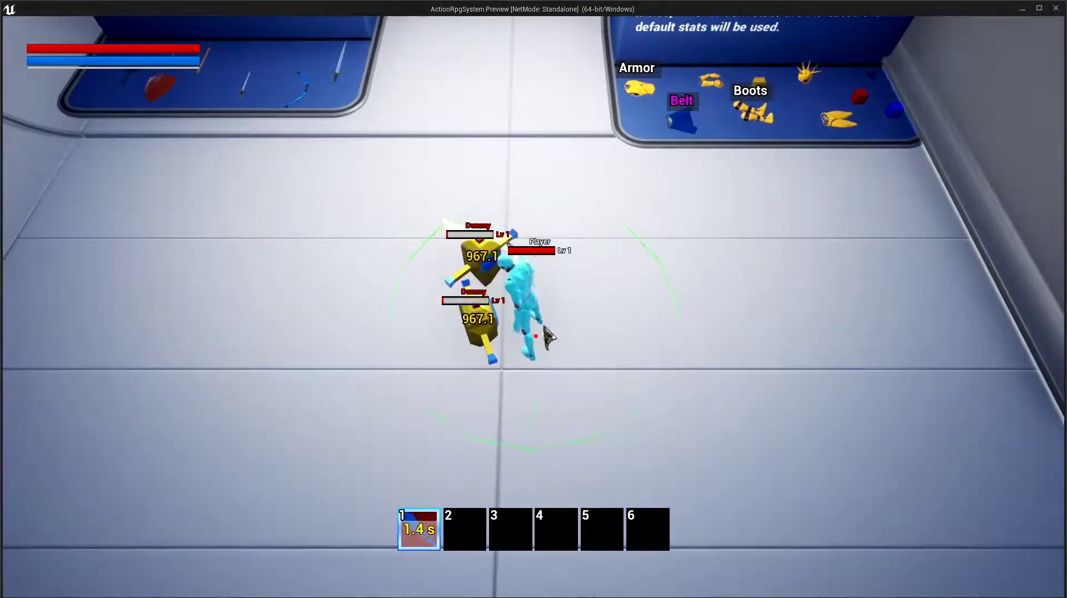
Step: End the play preview and look over the HammerAoeAttack event graph
{"action": "left_click", "coordinate": [674, 364]}
{"action": "key", "text": "Escape"}
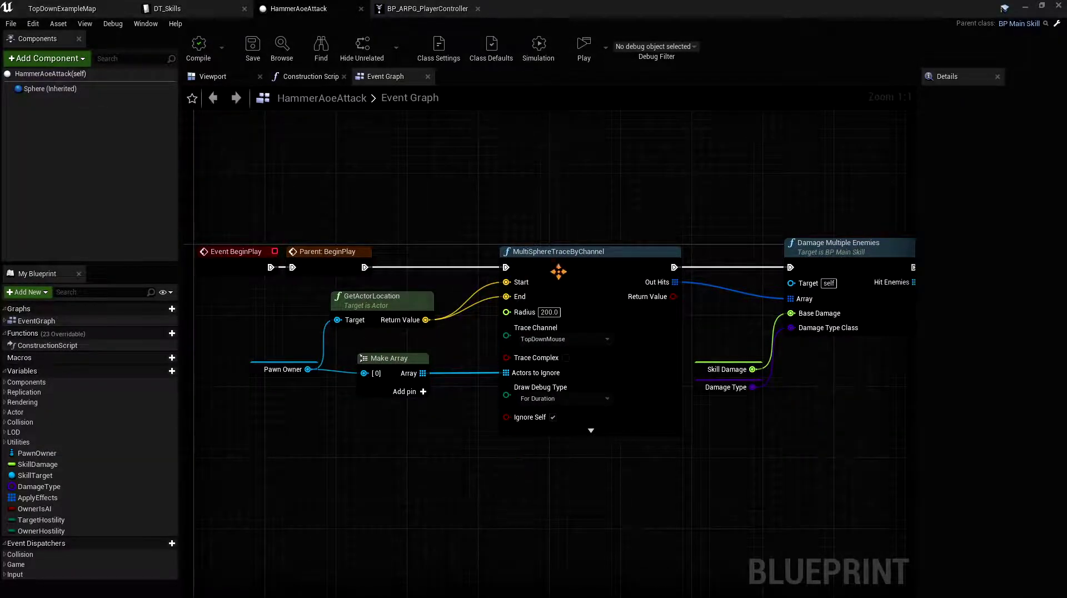
{"action": "scroll", "coordinate": [528, 256], "scroll_direction": "down", "scroll_amount": 2}
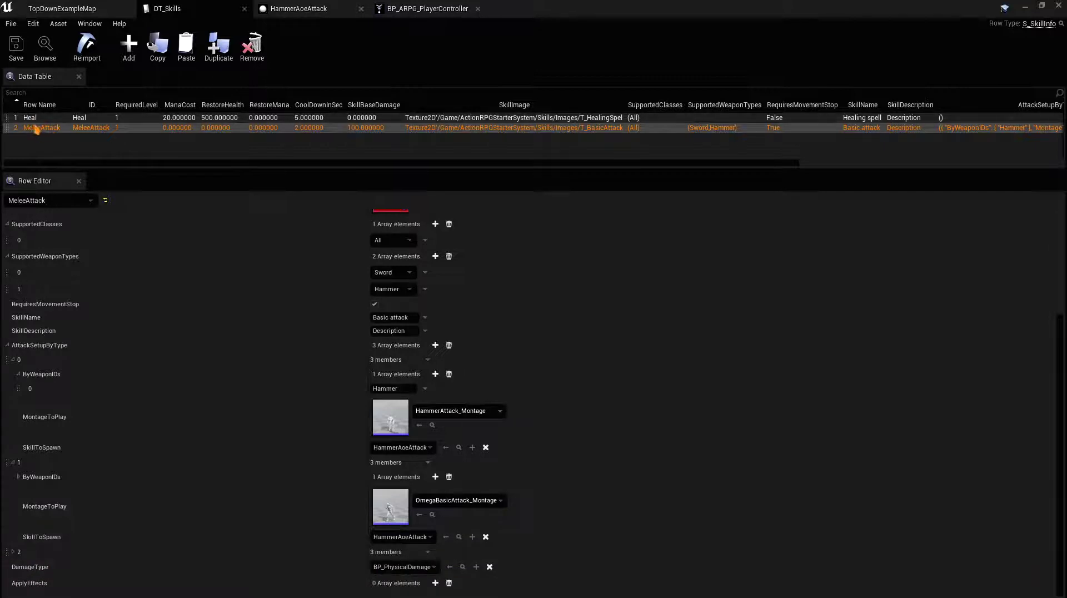
Step: Add one entry to ApplyEffects in the MeleeAttack row of DT_Skills and expand its settings
{"action": "left_click", "coordinate": [435, 583]}
{"action": "scroll", "coordinate": [448, 565], "scroll_direction": "down", "scroll_amount": 1}
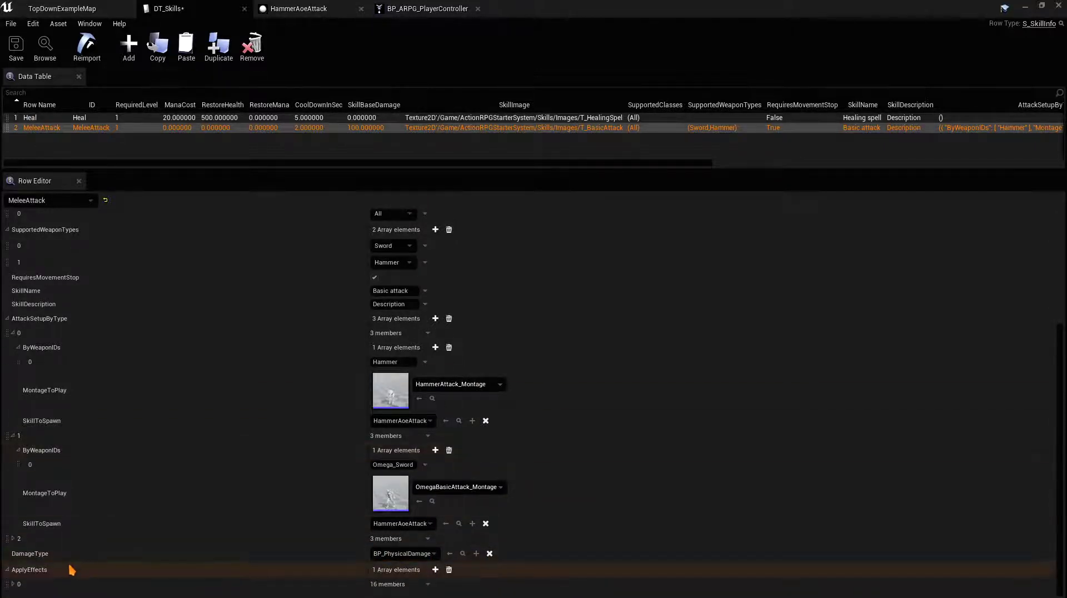
{"action": "left_click", "coordinate": [13, 584]}
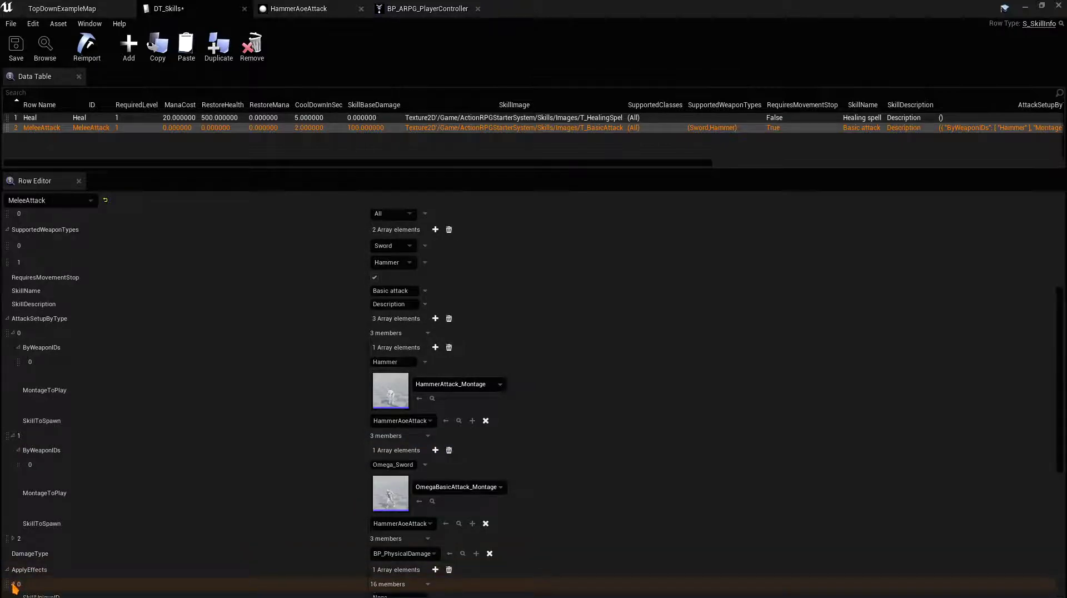
{"action": "scroll", "coordinate": [122, 508], "scroll_direction": "down", "scroll_amount": 10}
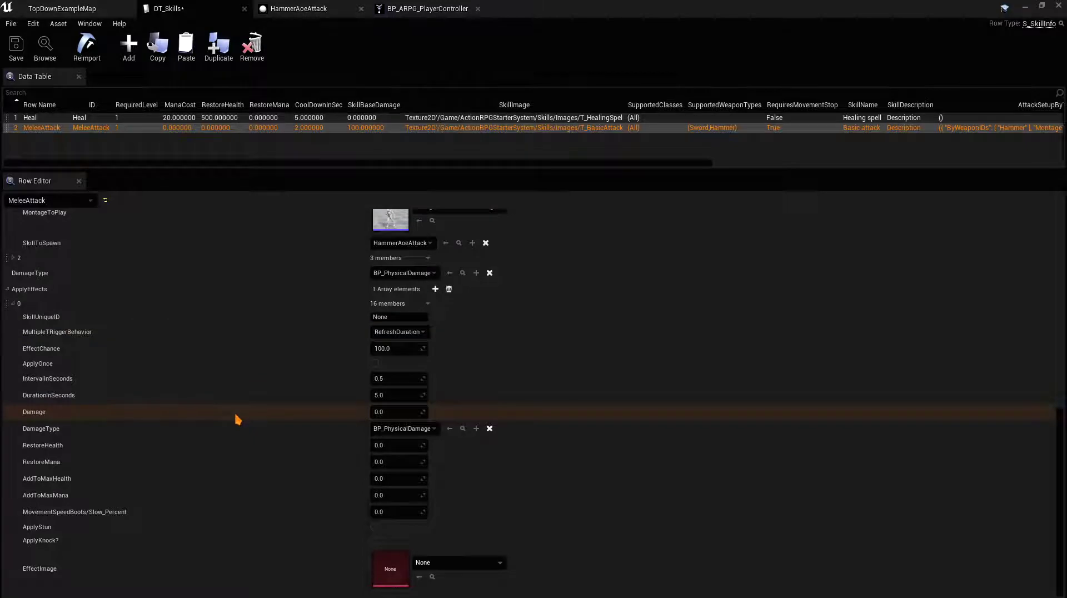
{"action": "left_click", "coordinate": [13, 303]}
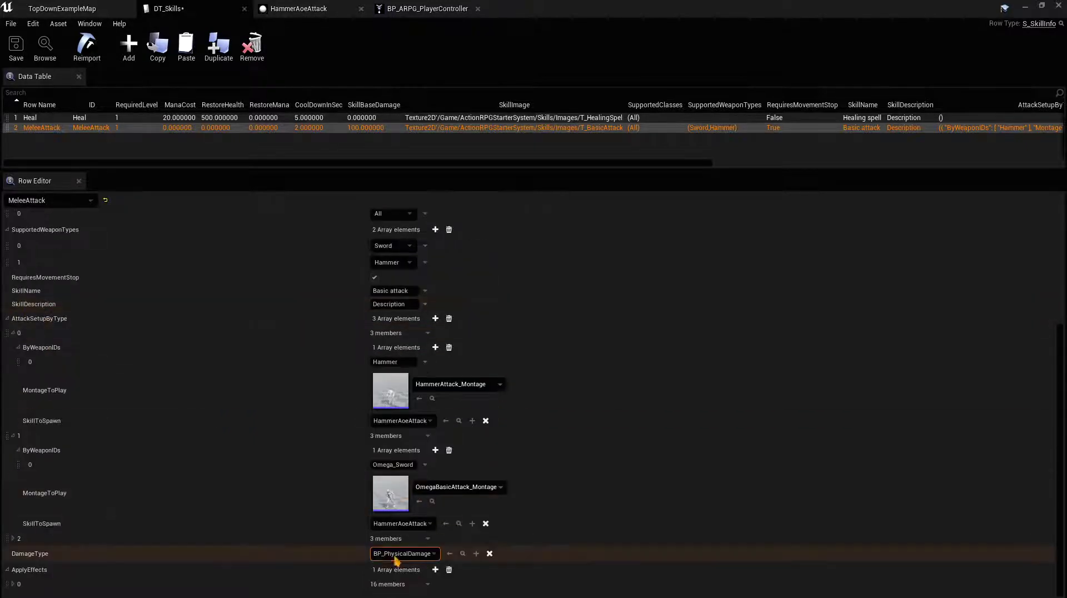
{"action": "left_click", "coordinate": [13, 584]}
{"action": "scroll", "coordinate": [293, 296], "scroll_direction": "down", "scroll_amount": 10}
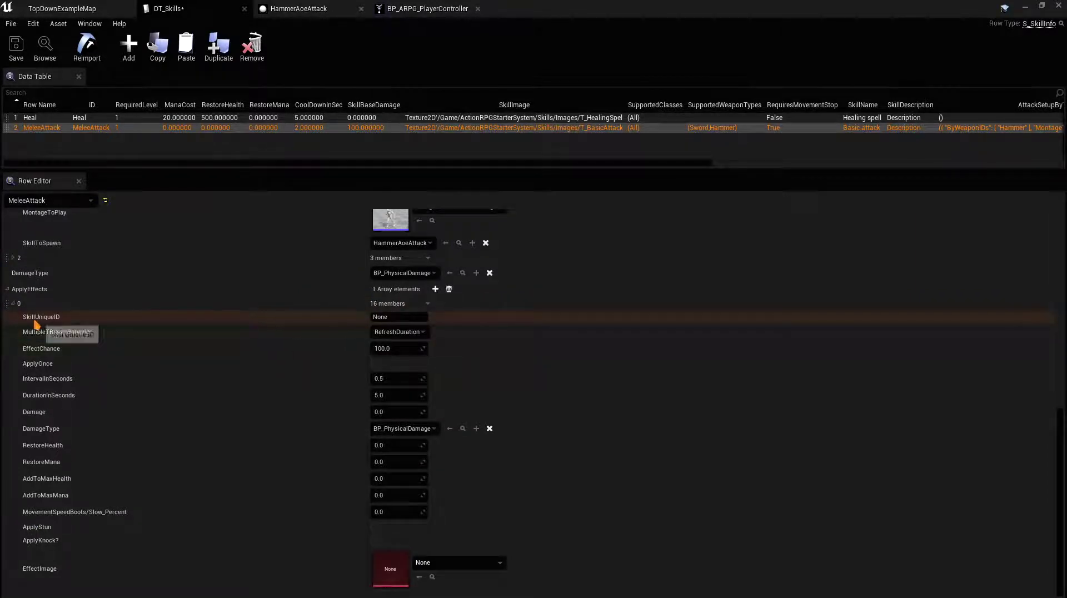
Step: Set the new effect's SkillUniqueID to FireDamage and keep RefreshDuration as its multiple trigger behavior
{"action": "left_click", "coordinate": [386, 318]}
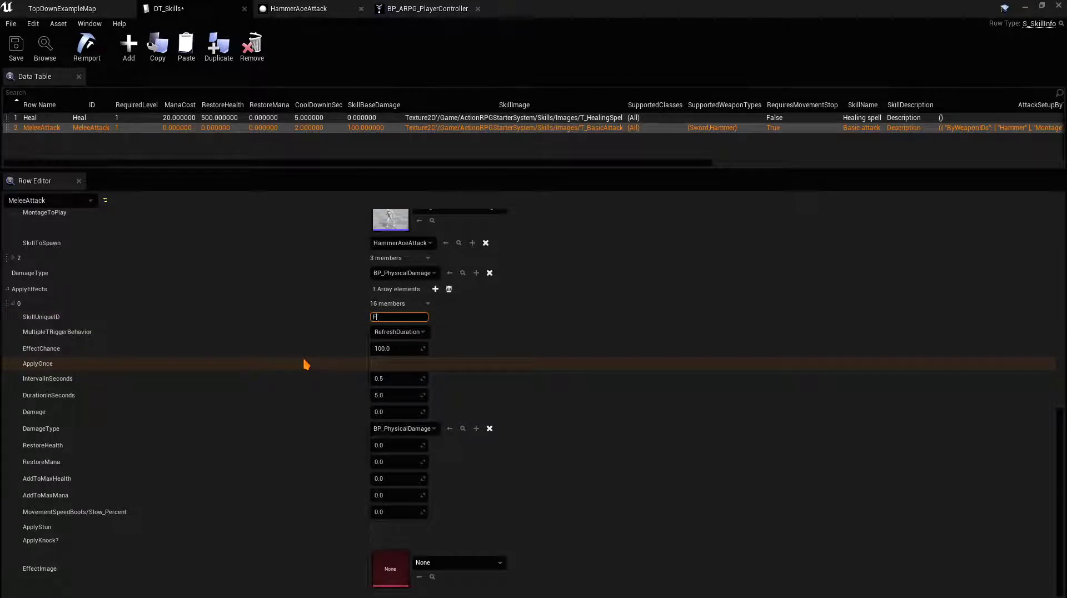
{"action": "key", "text": "Return"}
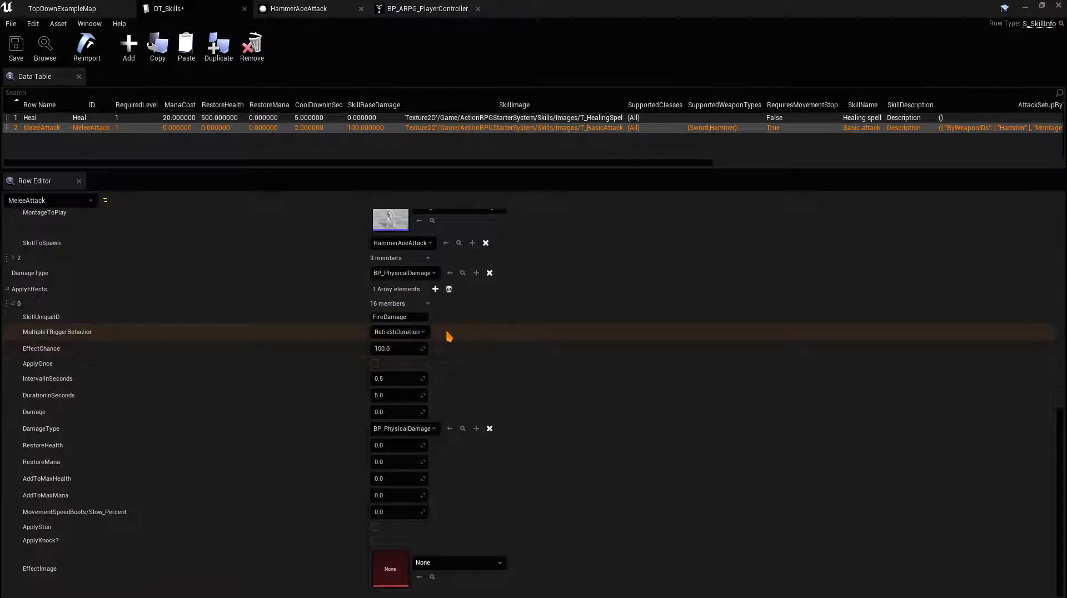
{"action": "left_click", "coordinate": [408, 334]}
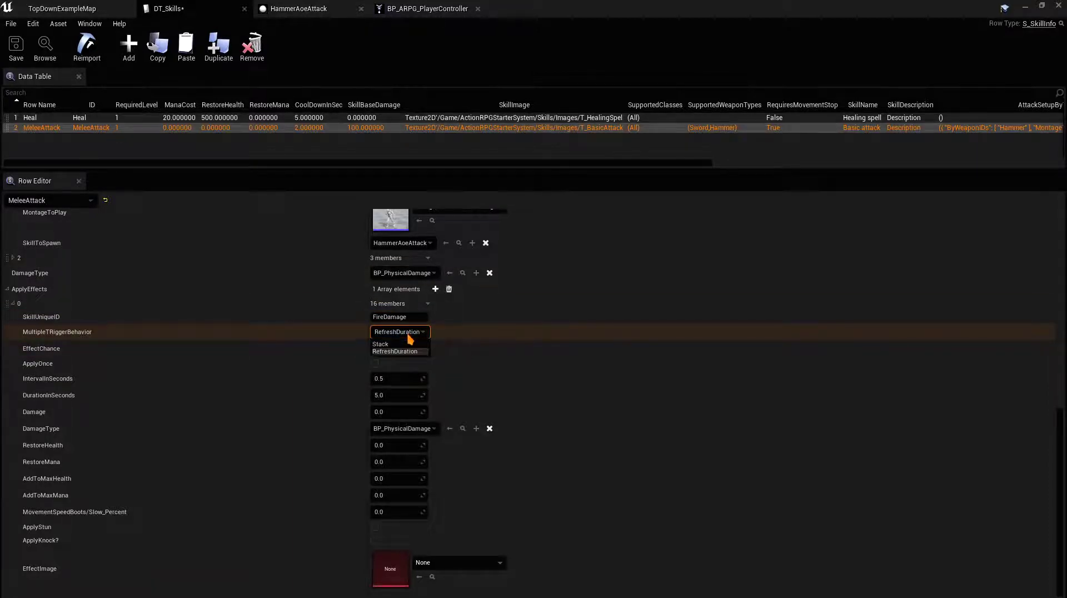
{"action": "left_click", "coordinate": [409, 337]}
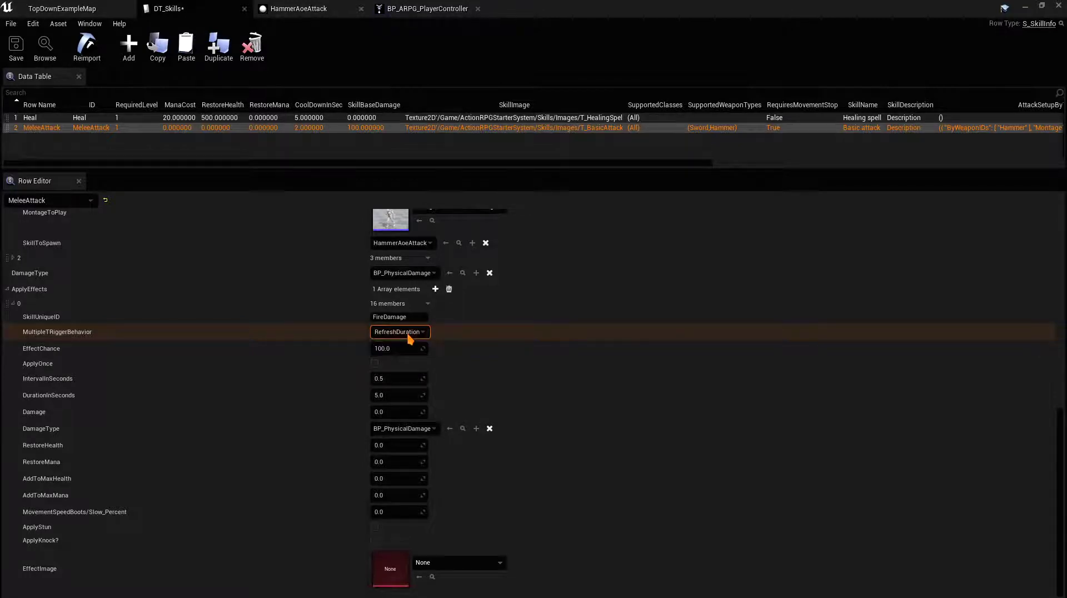
{"action": "left_click", "coordinate": [409, 337]}
{"action": "left_click", "coordinate": [401, 335]}
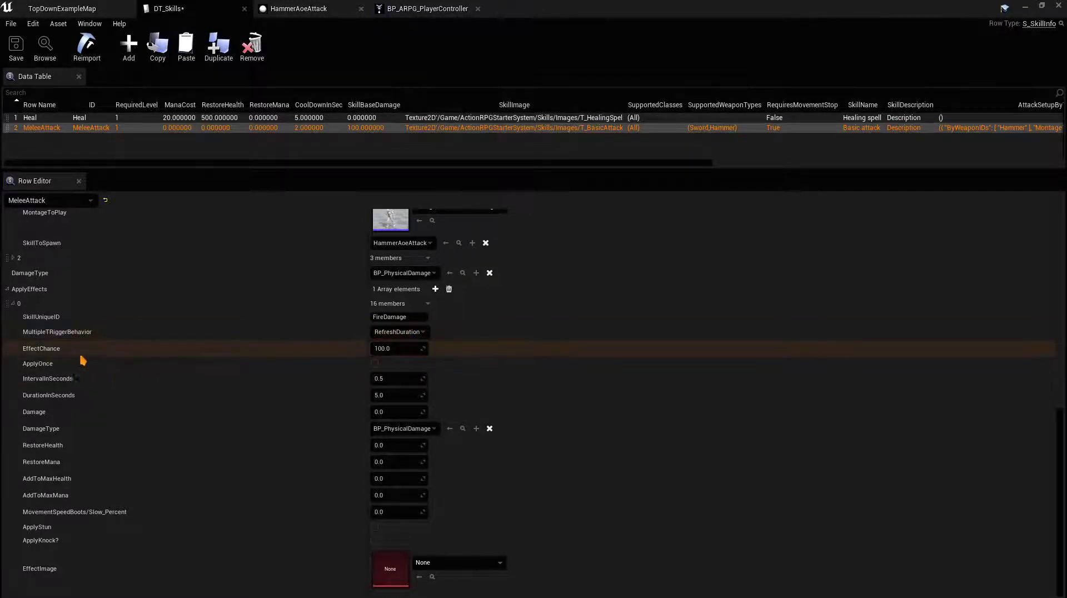
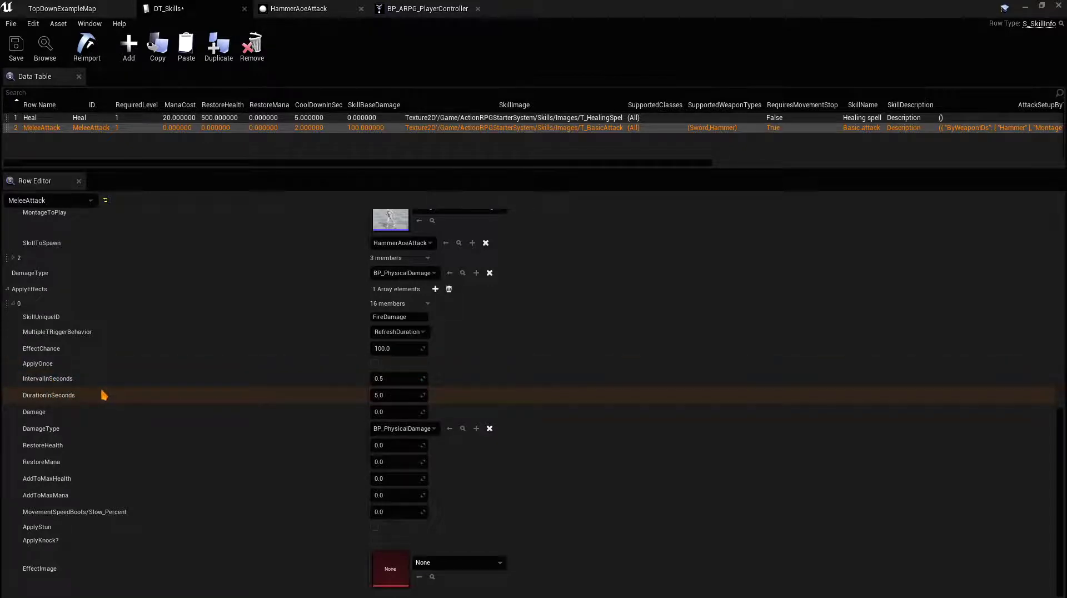
Step: Set the FireDamage effect's IntervalInSeconds to 1.0, leaving DurationInSeconds at 5.0
{"action": "left_click", "coordinate": [378, 395]}
{"action": "left_click", "coordinate": [78, 394]}
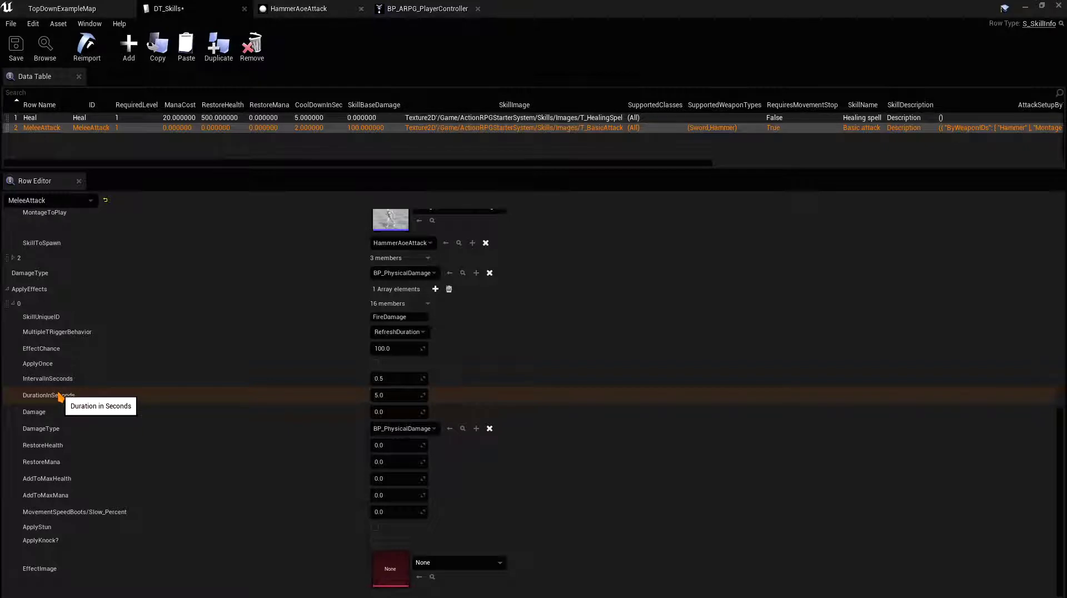
{"action": "left_click", "coordinate": [389, 395]}
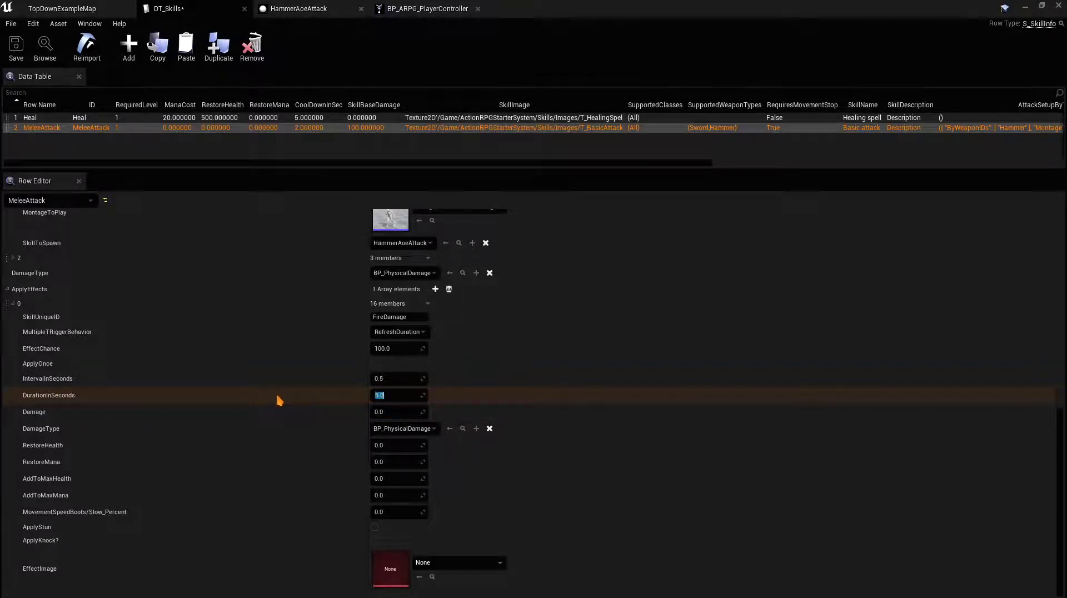
{"action": "left_click", "coordinate": [262, 398]}
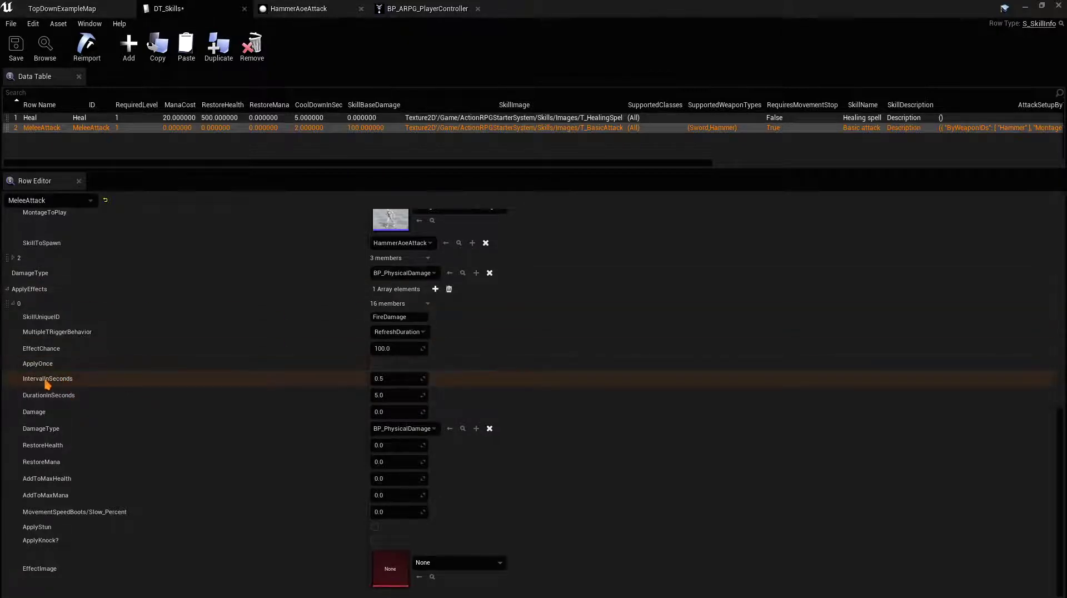
{"action": "left_click", "coordinate": [400, 379]}
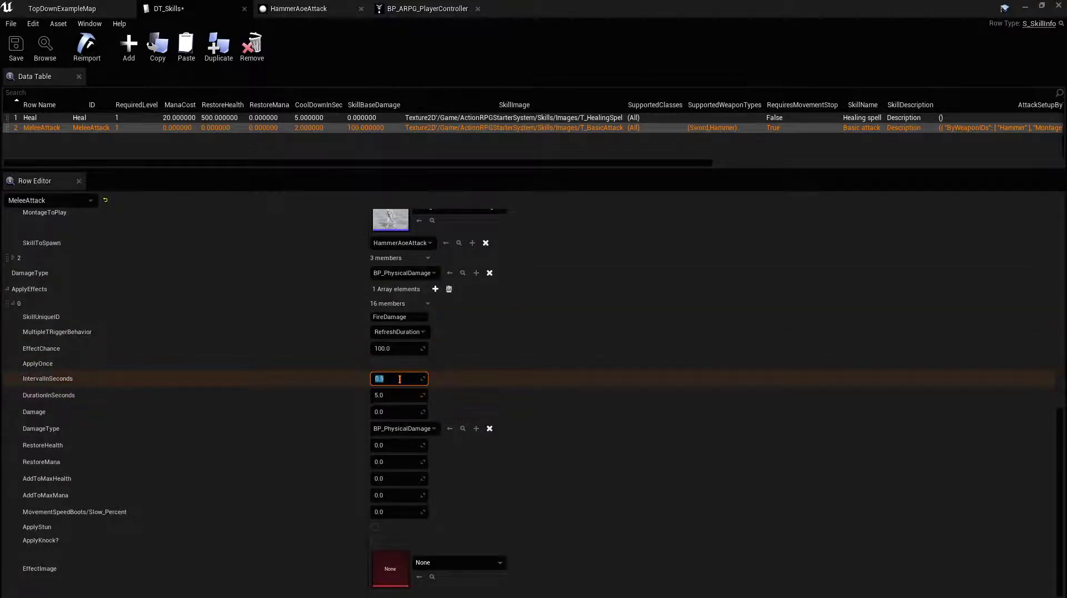
{"action": "left_click", "coordinate": [340, 393]}
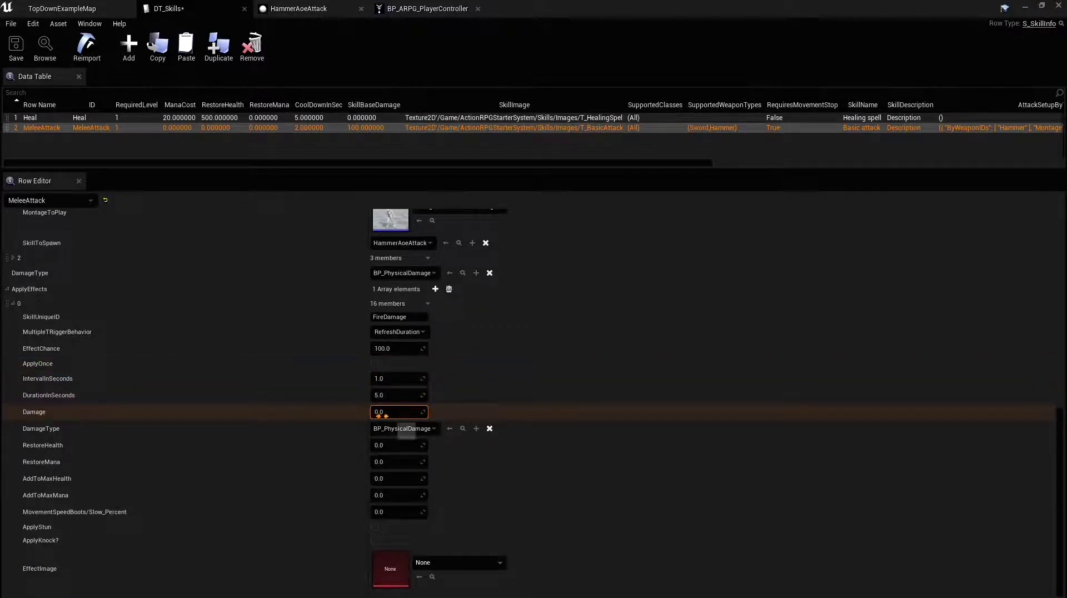
Step: Set the FireDamage effect's Damage to 50 and its DamageType to BP_FireDamage
{"action": "left_click", "coordinate": [378, 411]}
{"action": "type", "text": "50"}
{"action": "key", "text": "Return"}
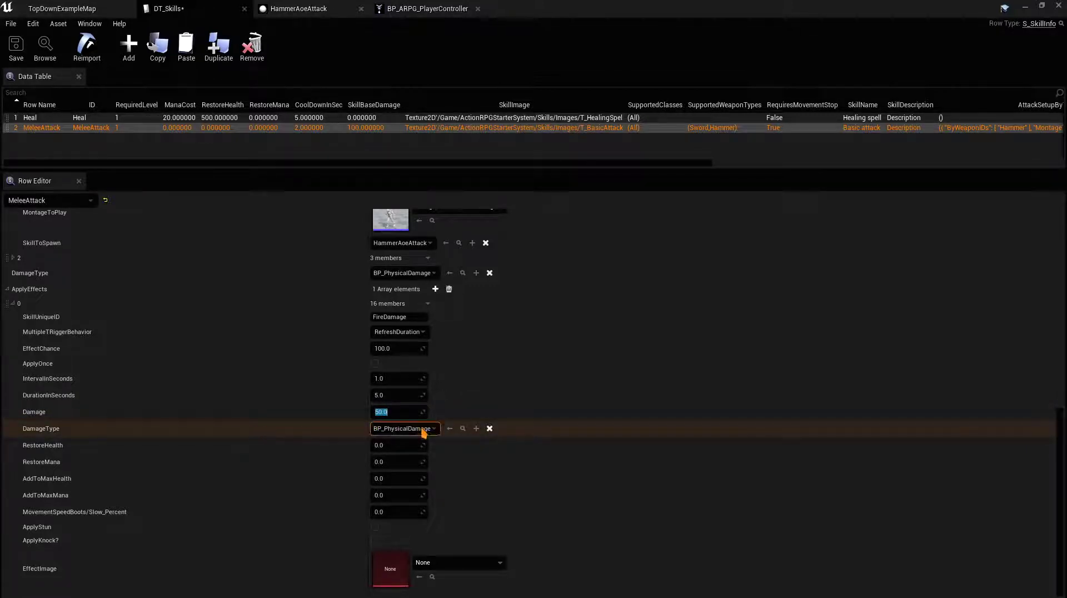
{"action": "left_click", "coordinate": [422, 429]}
{"action": "left_click", "coordinate": [418, 501]}
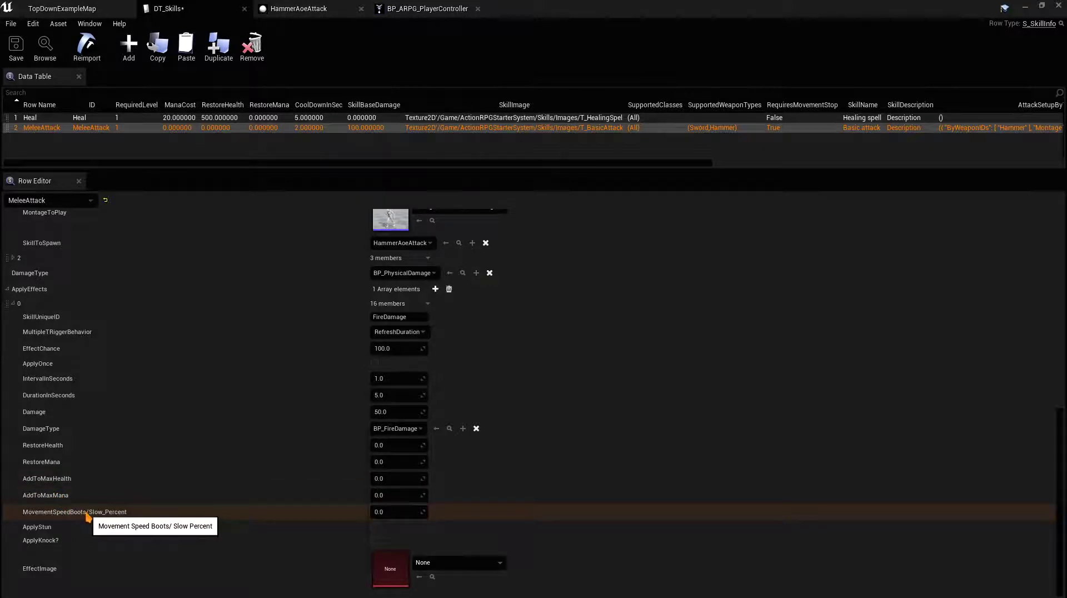
Step: Set the FireDamage effect's movement speed boost/slow percent to 20
{"action": "left_click", "coordinate": [379, 512]}
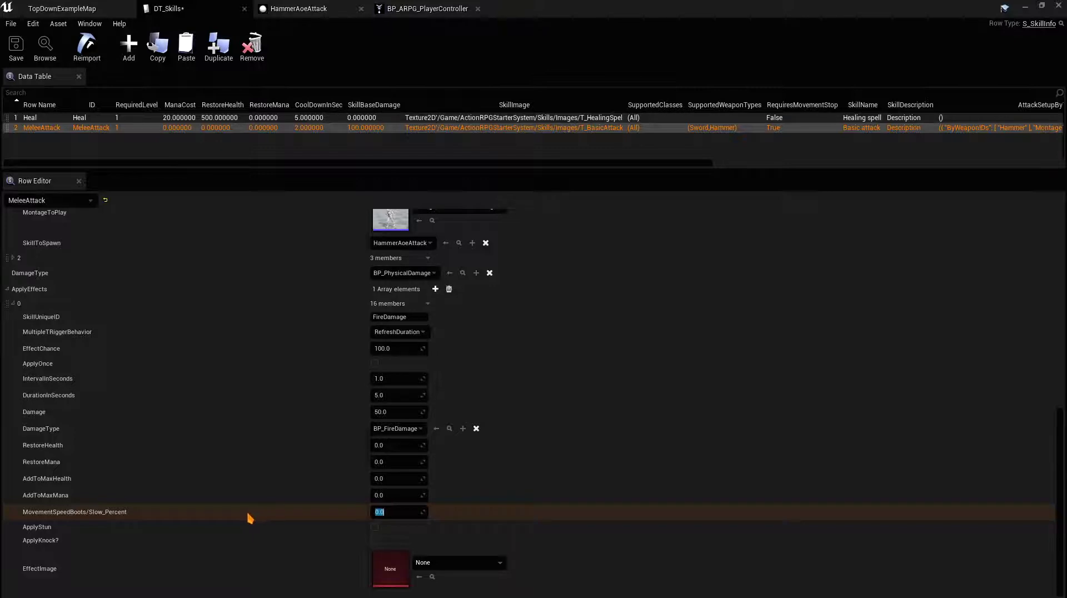
{"action": "key", "text": "Return"}
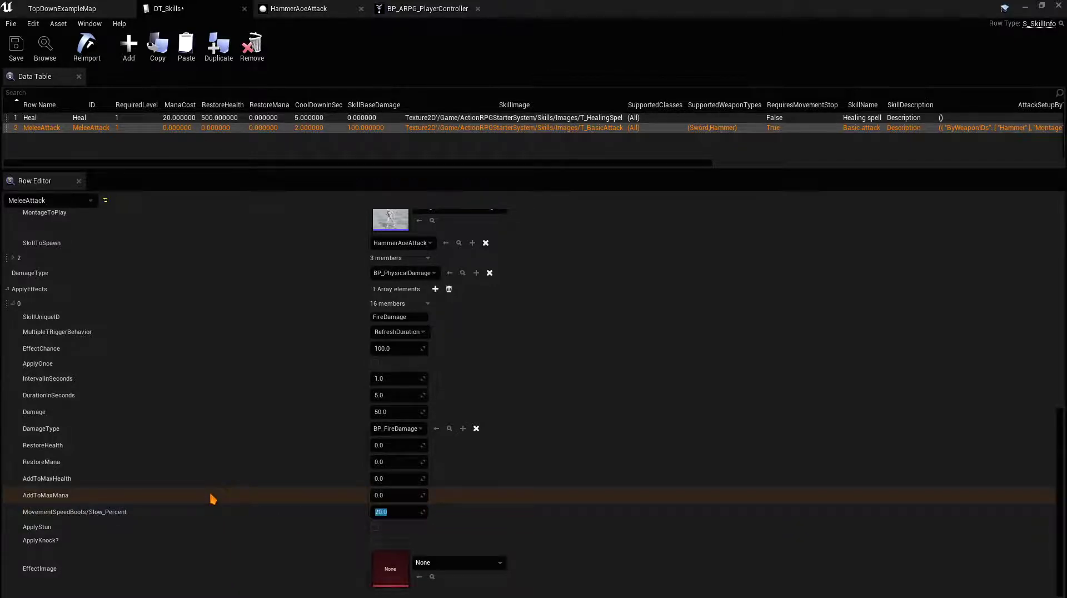
Step: Try -50, -100, 0 and -25 as the FireDamage effect's movement speed boost/slow percent
{"action": "type", "text": "-50"}
{"action": "key", "text": "Return"}
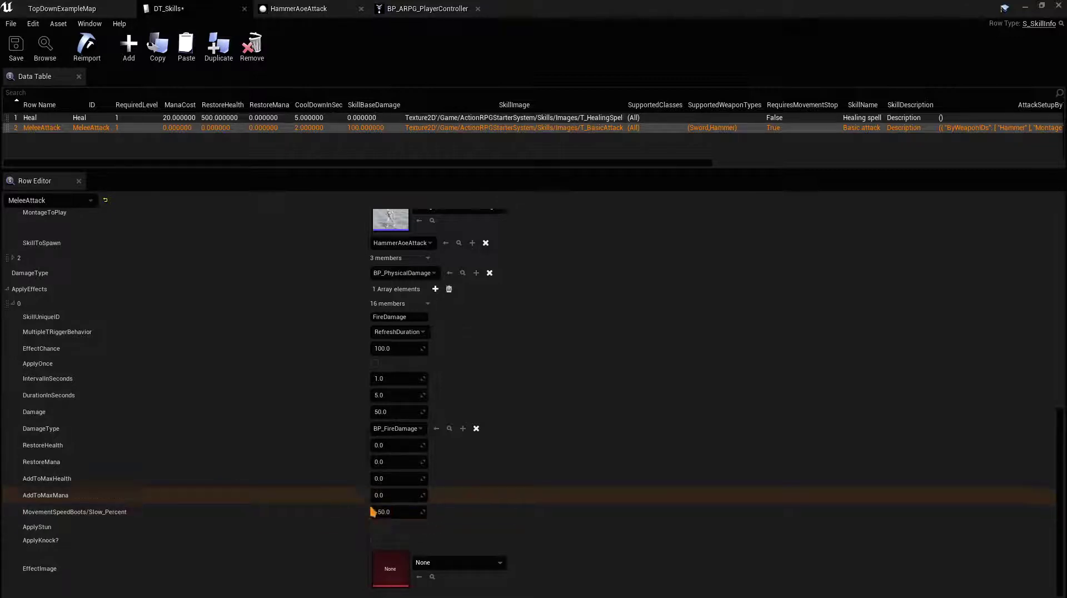
{"action": "double_click", "coordinate": [400, 507]}
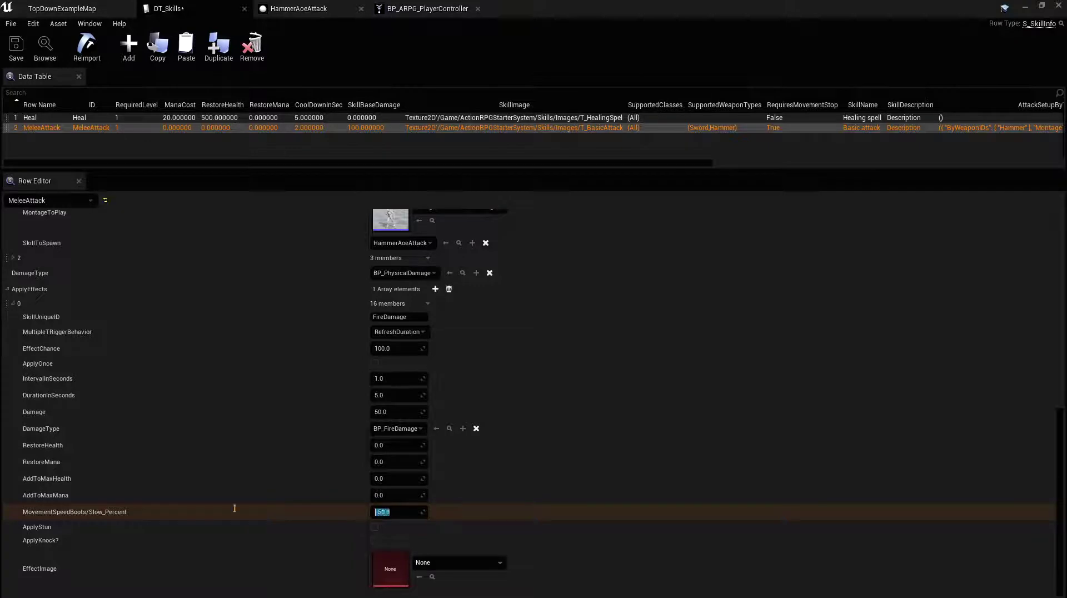
{"action": "type", "text": "-100"}
{"action": "key", "text": "Return"}
{"action": "left_click", "coordinate": [183, 511]}
{"action": "left_click", "coordinate": [383, 512]}
{"action": "type", "text": "0"}
{"action": "key", "text": "Return"}
{"action": "type", "text": "-25"}
{"action": "key", "text": "Return"}
Step: Set the FireDamage effect's movement speed boost/slow percent to 0 and save the skills table
{"action": "type", "text": "0"}
{"action": "key", "text": "Return"}
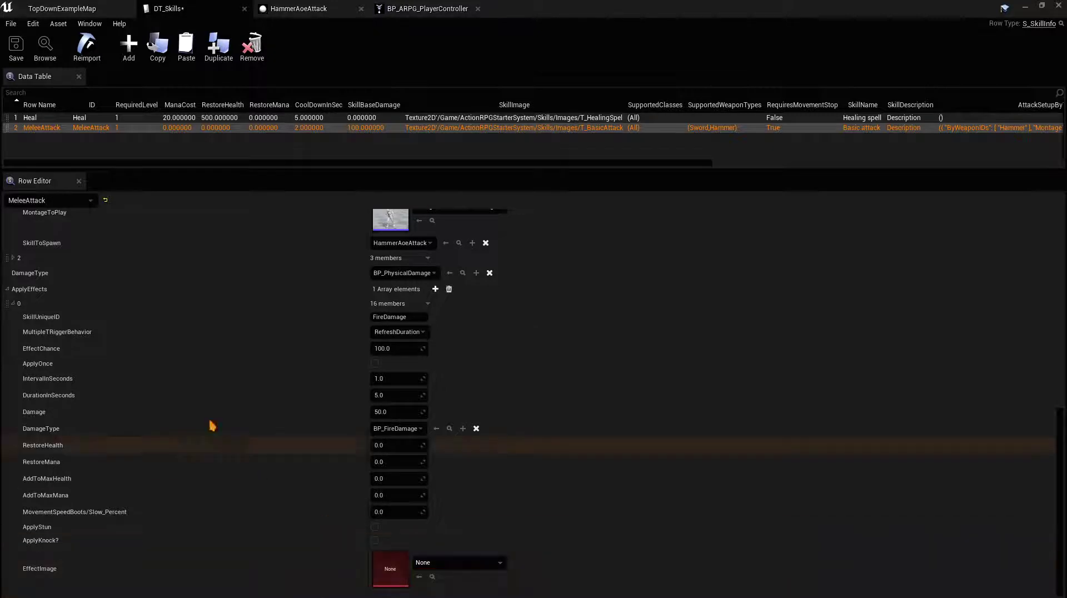
{"action": "key", "text": "ctrl+s"}
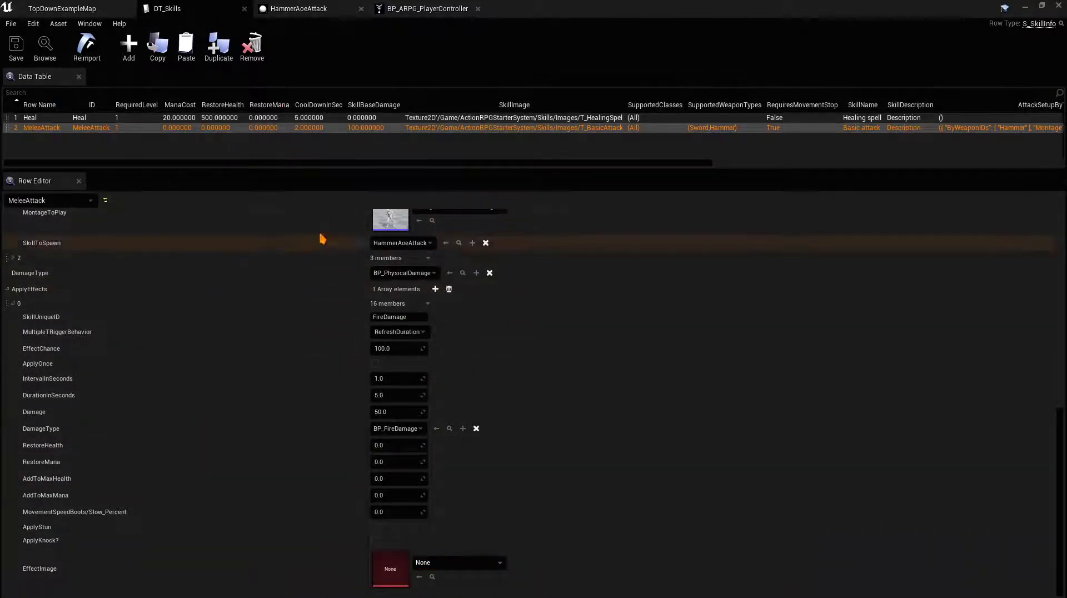
Step: Examine how HammerAoeAttack's event graph damages multiple enemies and applies skill effects to each hit enemy
{"action": "left_click", "coordinate": [299, 8]}
{"action": "scroll", "coordinate": [398, 229], "scroll_direction": "down", "scroll_amount": 2}
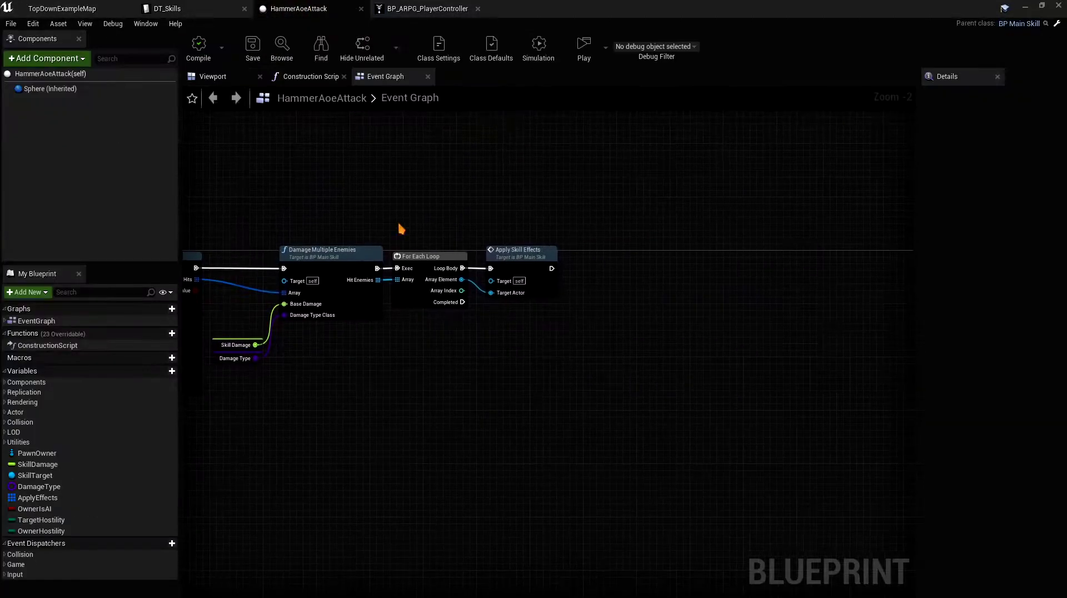
{"action": "left_click_drag", "start_coordinate": [572, 340], "coordinate": [479, 172]}
{"action": "scroll", "coordinate": [503, 245], "scroll_direction": "up", "scroll_amount": 2}
{"action": "left_click_drag", "start_coordinate": [615, 328], "coordinate": [471, 179]}
{"action": "right_click_drag", "start_coordinate": [381, 183], "coordinate": [540, 176]}
{"action": "left_click_drag", "start_coordinate": [369, 197], "coordinate": [349, 183]}
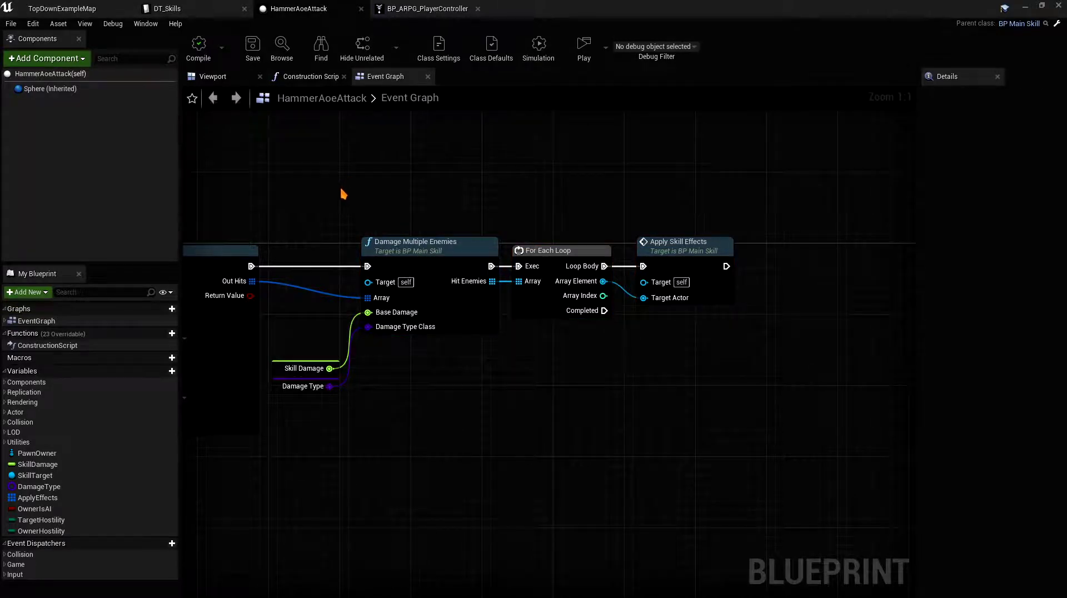
{"action": "right_click_drag", "start_coordinate": [392, 215], "coordinate": [461, 204]}
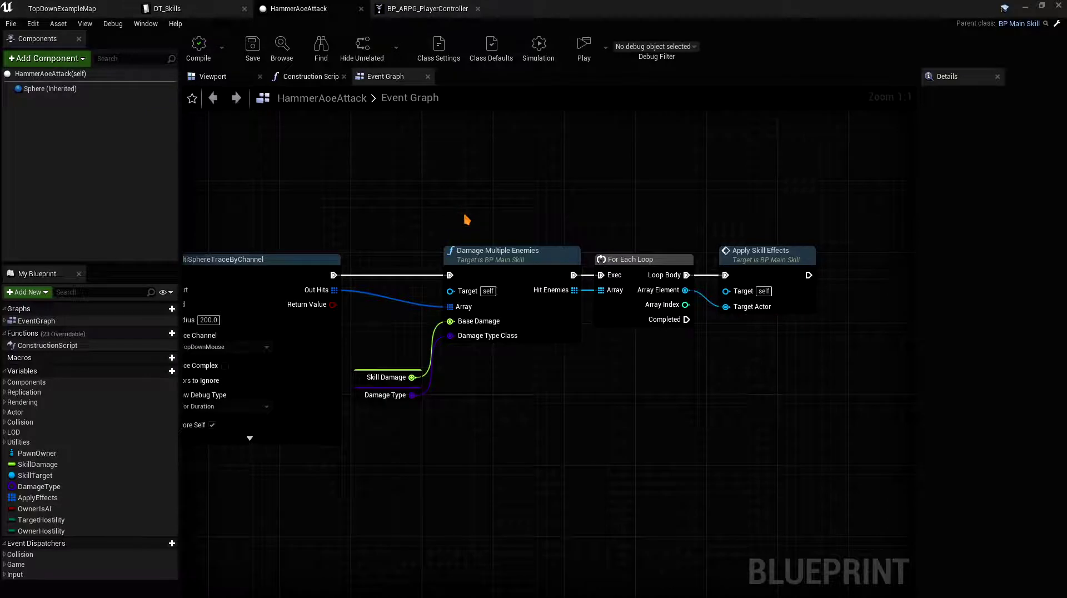
{"action": "right_click_drag", "start_coordinate": [523, 233], "coordinate": [407, 210]}
{"action": "left_click_drag", "start_coordinate": [415, 200], "coordinate": [588, 358]}
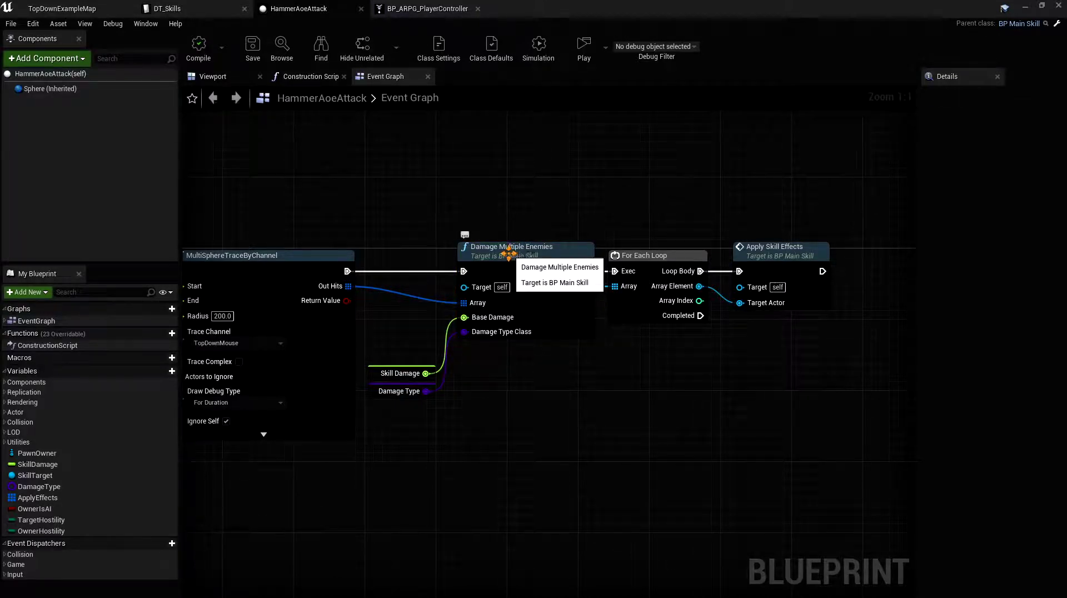
{"action": "right_click_drag", "start_coordinate": [509, 253], "coordinate": [285, 246]}
{"action": "left_click_drag", "start_coordinate": [659, 339], "coordinate": [524, 223]}
{"action": "left_click", "coordinate": [167, 8]}
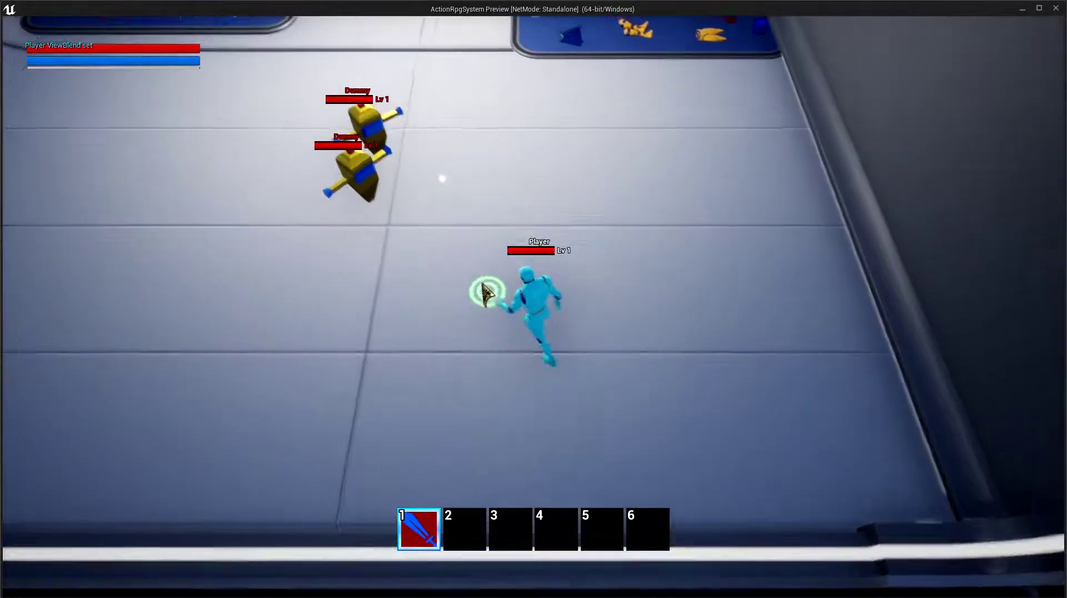
Step: Equip the Big Hammer in the game preview, test the slot 1 melee skill near the dummies, and end the preview
{"action": "key", "text": "i"}
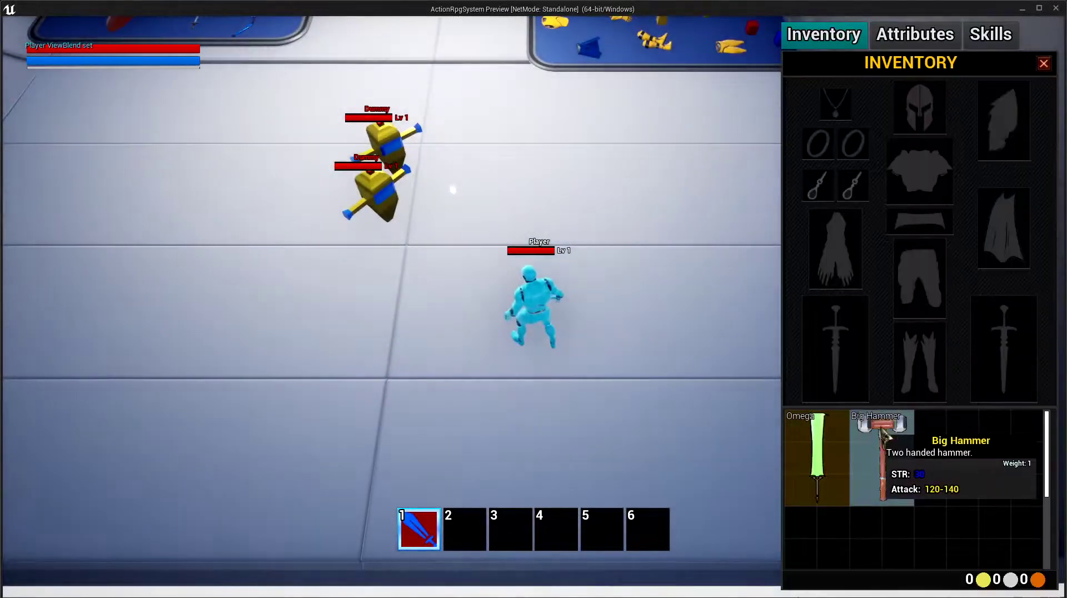
{"action": "right_click", "coordinate": [885, 436]}
{"action": "key", "text": "i"}
{"action": "left_click", "coordinate": [462, 232]}
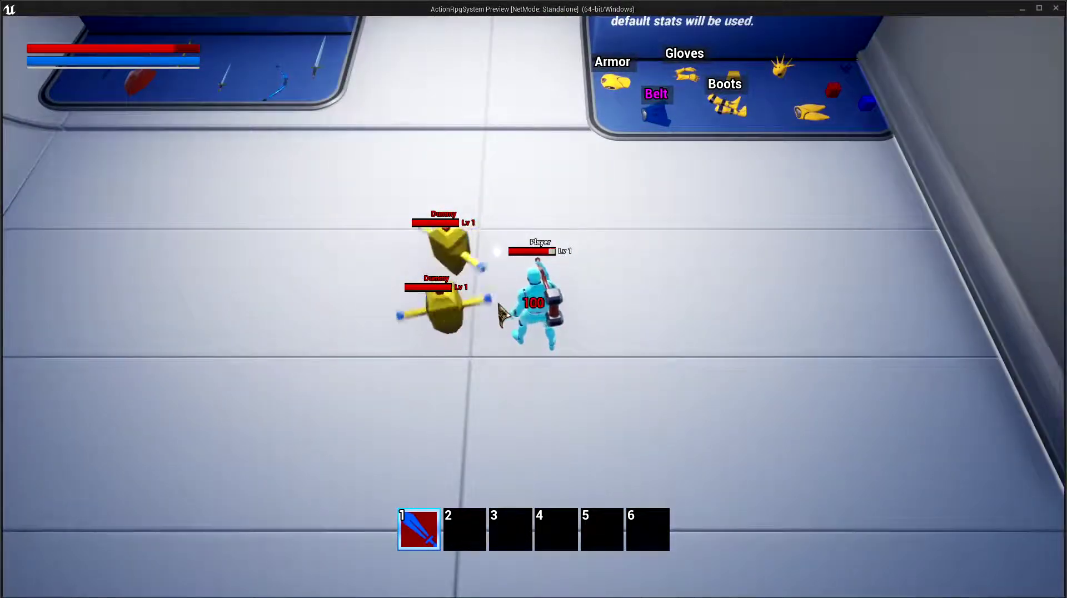
{"action": "key", "text": "1"}
{"action": "left_click", "coordinate": [608, 400]}
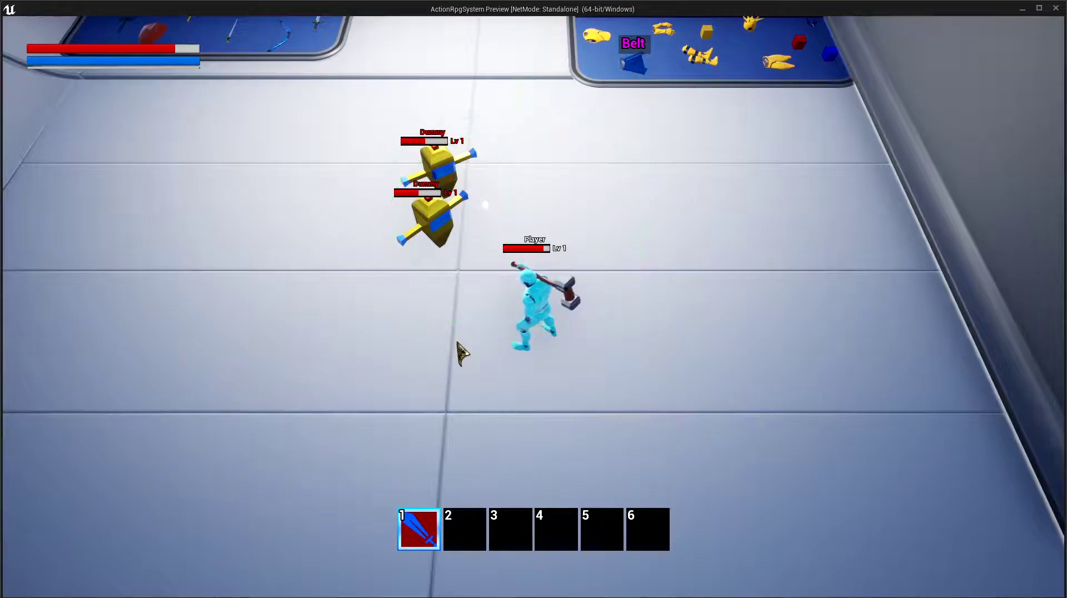
{"action": "key", "text": "Escape"}
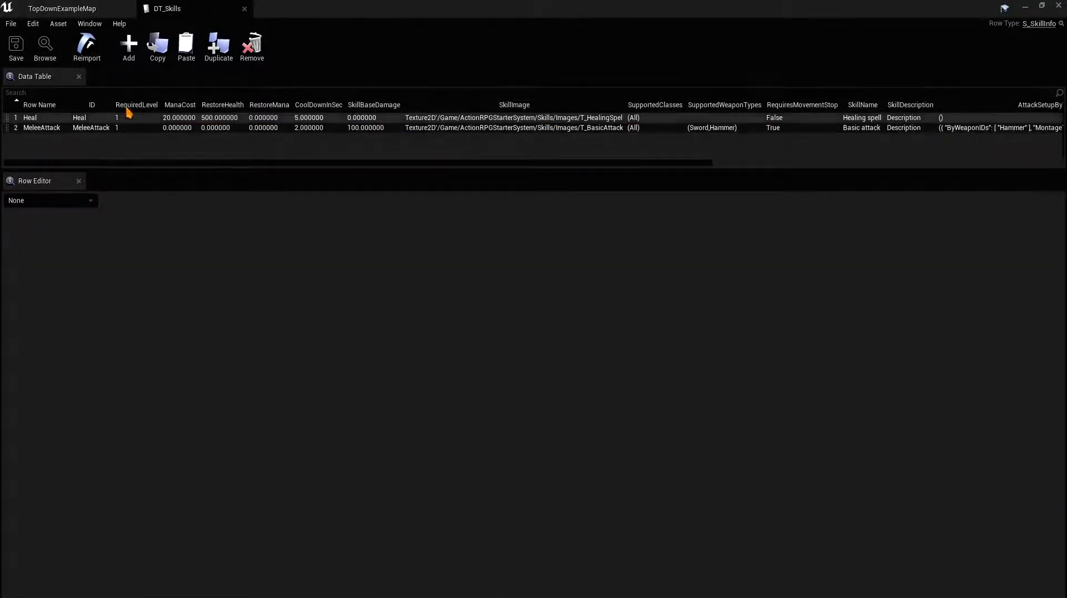
Step: Add a new row to the skills table and set both its row name and ID to OrbAttack
{"action": "left_click", "coordinate": [128, 45]}
{"action": "double_click", "coordinate": [37, 139]}
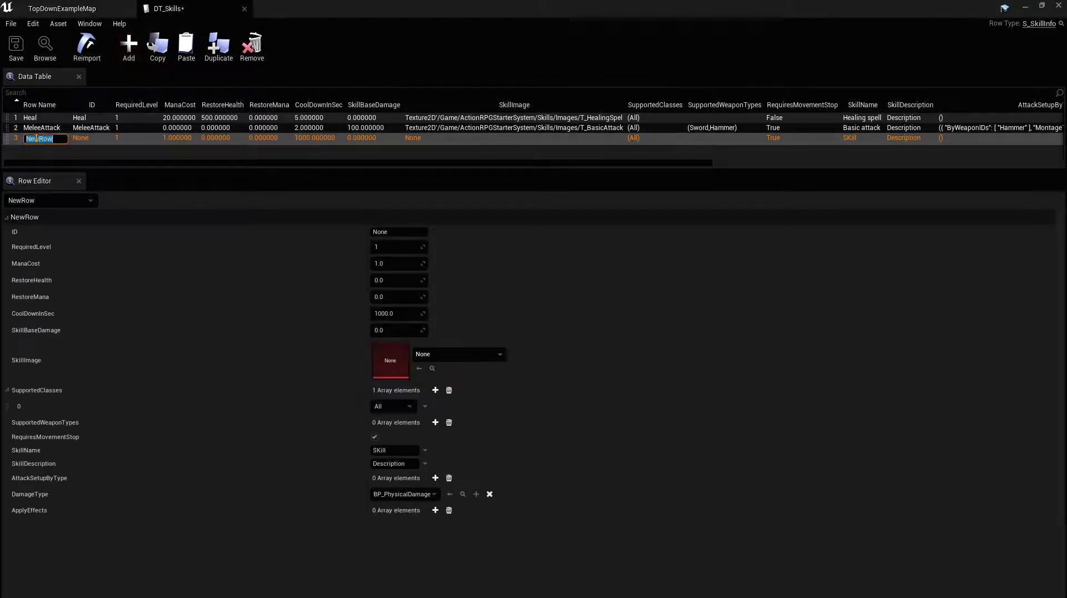
{"action": "type", "text": "OrbAttack"}
{"action": "key", "text": "Return"}
{"action": "left_click_drag", "start_coordinate": [392, 233], "coordinate": [332, 236]}
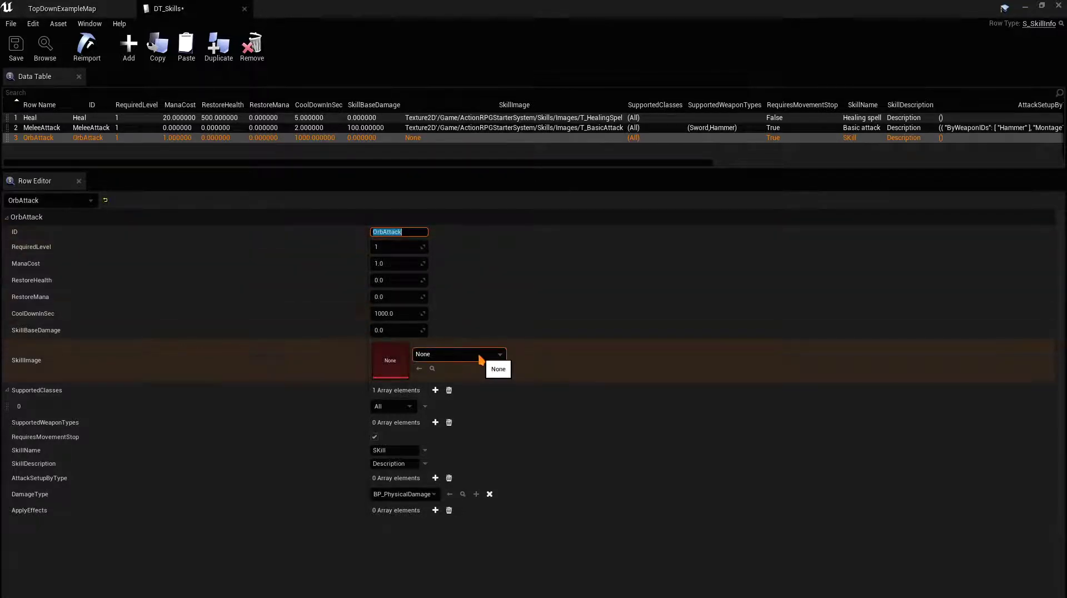
Step: Give the OrbAttack row the T_OrbAttack skill image, a ManaCost of 20 and the SkillName OrbAttack
{"action": "left_click", "coordinate": [465, 357]}
{"action": "type", "text": "orb"}
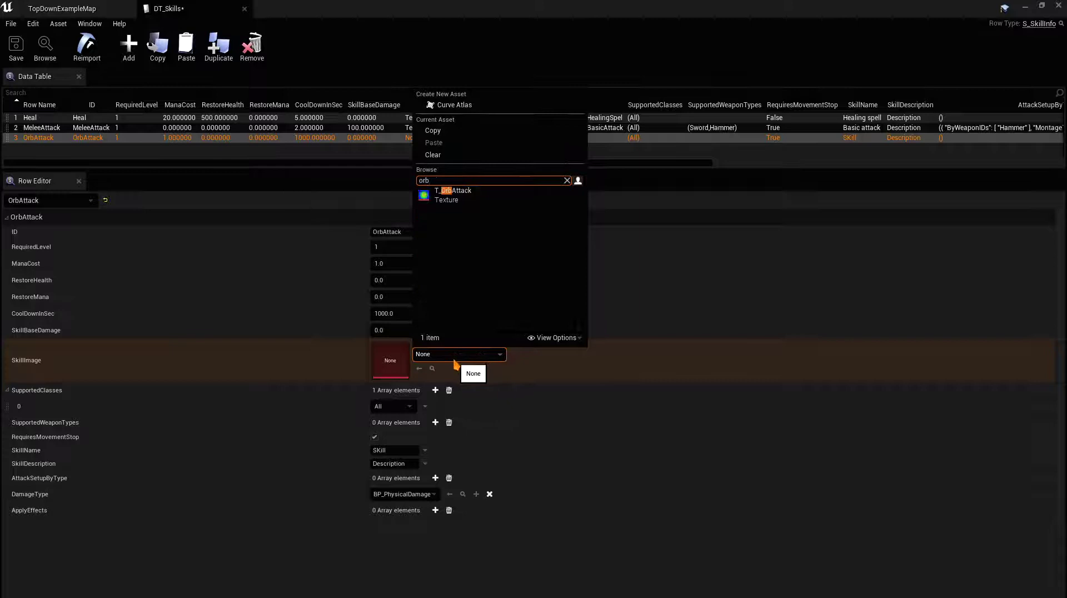
{"action": "left_click", "coordinate": [453, 195]}
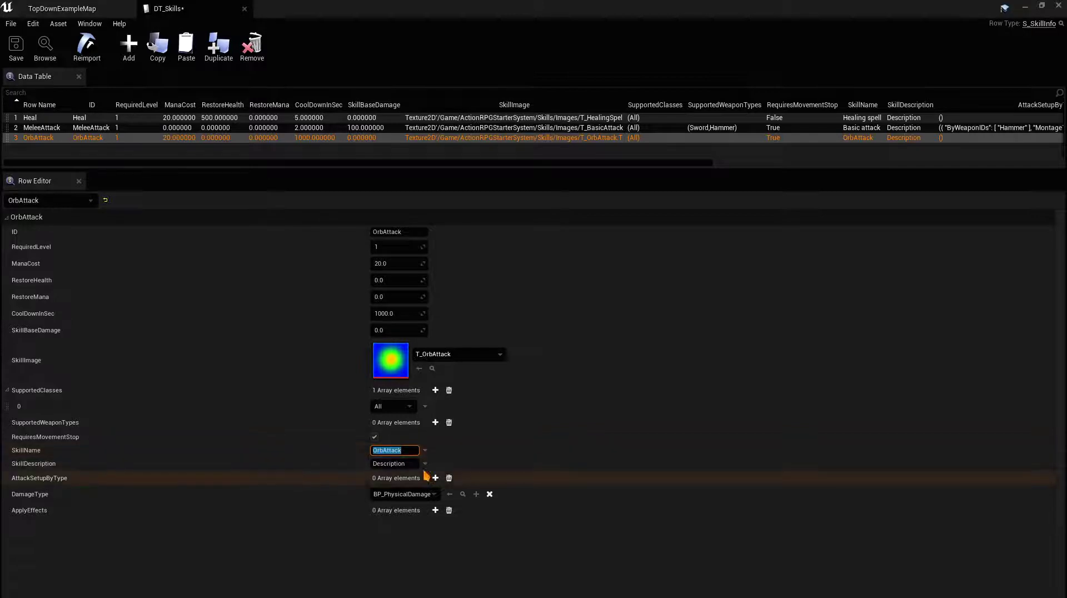
Step: Set the OrbAttack row's DamageType to BP_MagicalDamage and save the skills table
{"action": "left_click", "coordinate": [428, 495]}
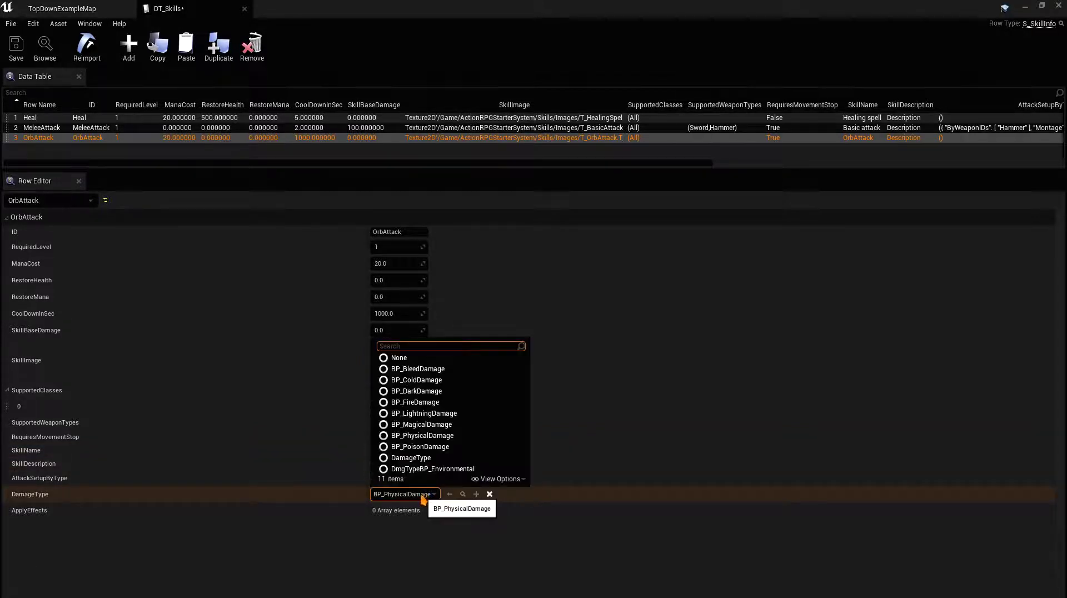
{"action": "left_click", "coordinate": [432, 425]}
{"action": "left_click", "coordinate": [374, 450]}
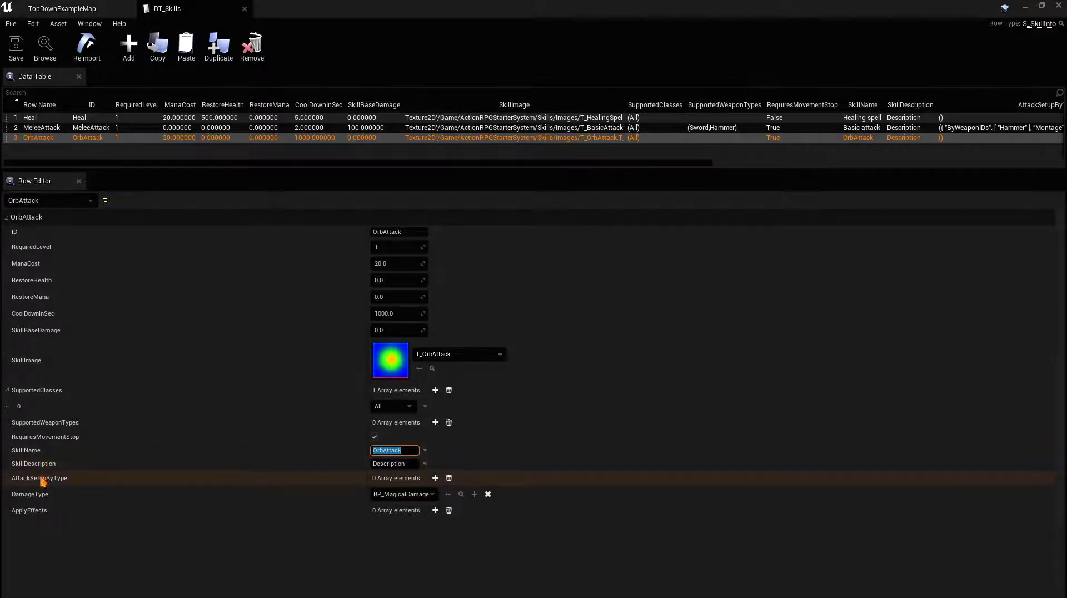
Step: Add one AttackSetupByType element to OrbAttack and set its MontageToPlay to PoisOrbAttack_Montage
{"action": "left_click", "coordinate": [436, 478]}
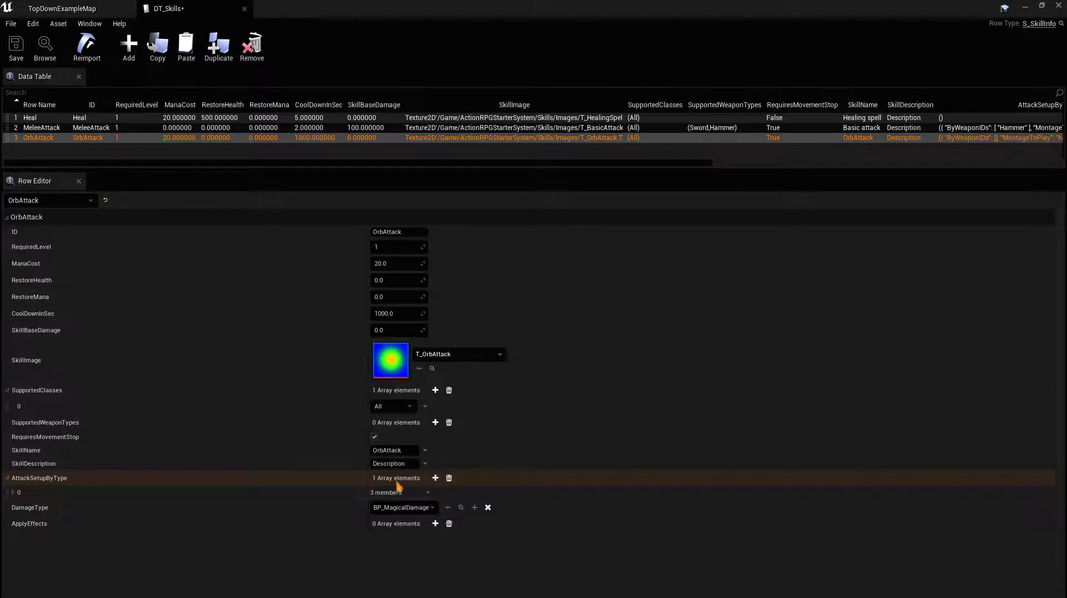
{"action": "left_click", "coordinate": [14, 493]}
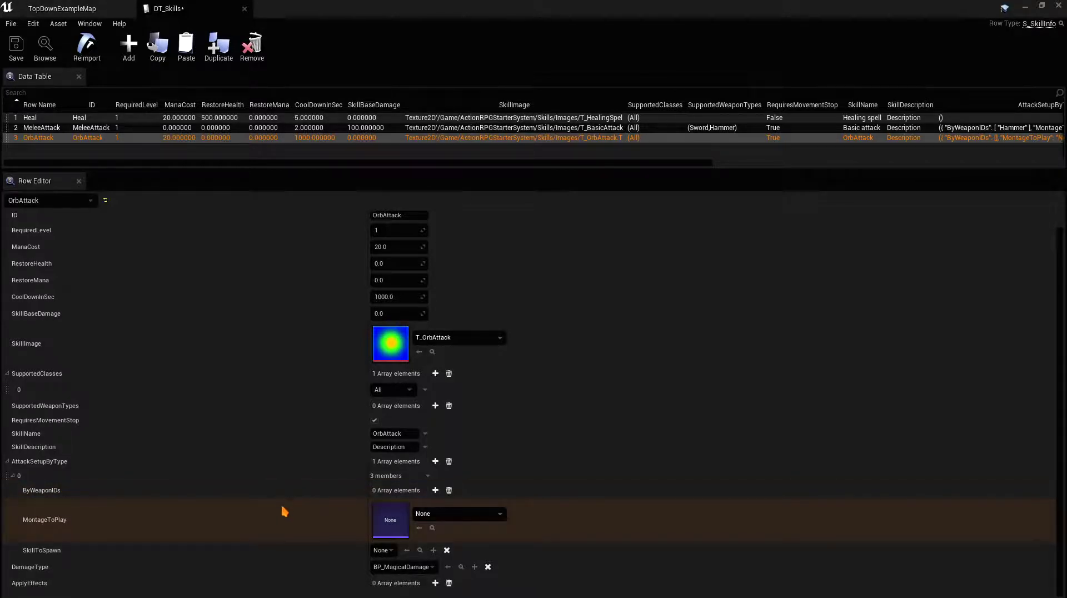
{"action": "left_click", "coordinate": [423, 514]}
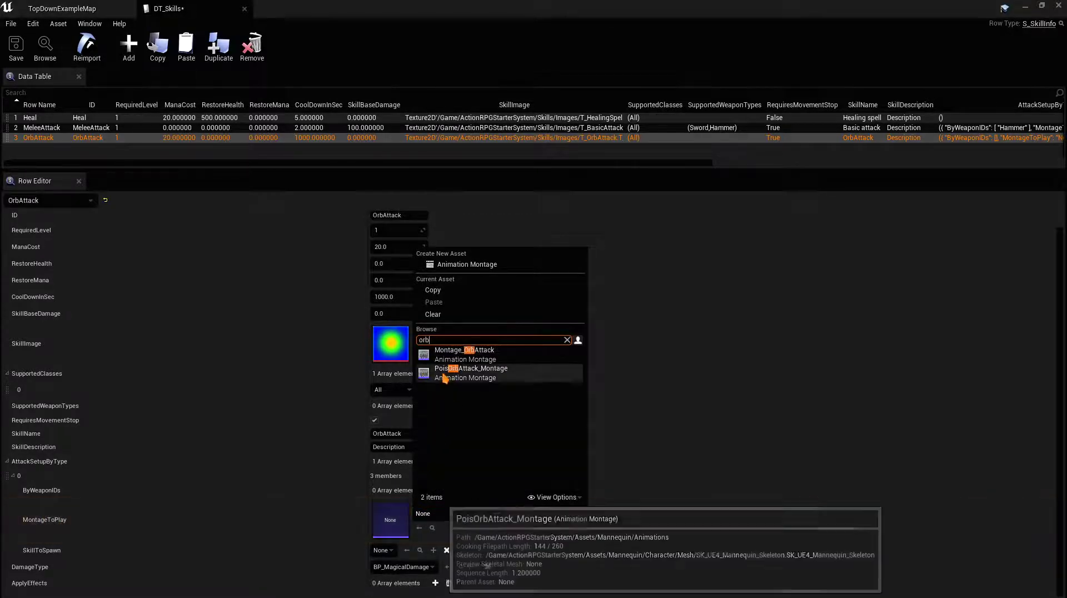
{"action": "left_click", "coordinate": [443, 375]}
Step: Open PoisOrbAttack_Montage from its asset folder and examine the timing and name of its PlayMontageNotify
{"action": "left_click", "coordinate": [432, 528]}
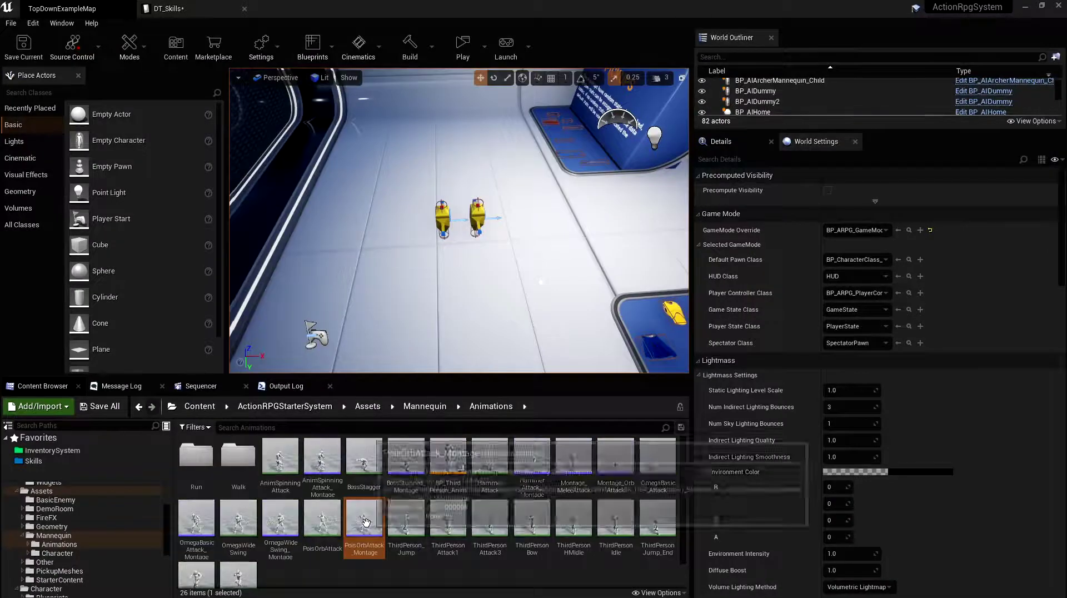
{"action": "double_click", "coordinate": [363, 520]}
{"action": "left_click_drag", "start_coordinate": [465, 395], "coordinate": [608, 413]}
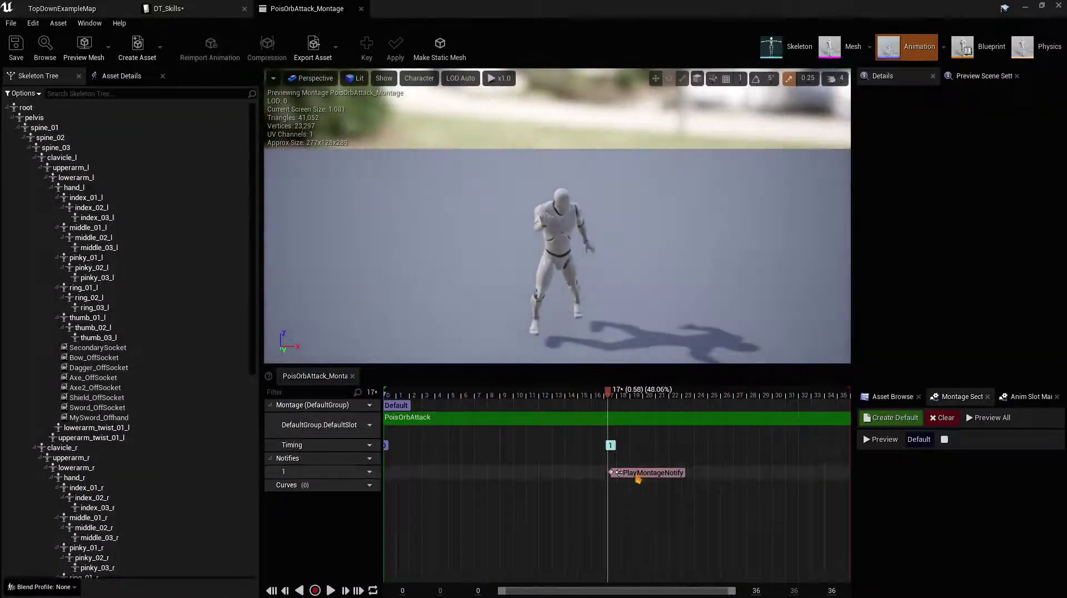
{"action": "left_click", "coordinate": [635, 475]}
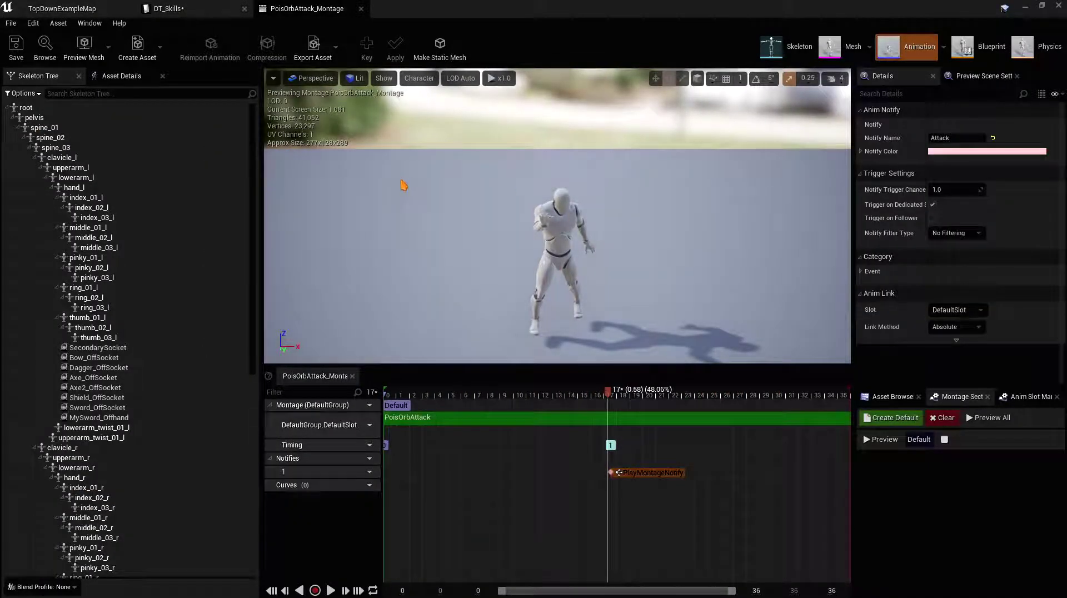
{"action": "left_click", "coordinate": [360, 8]}
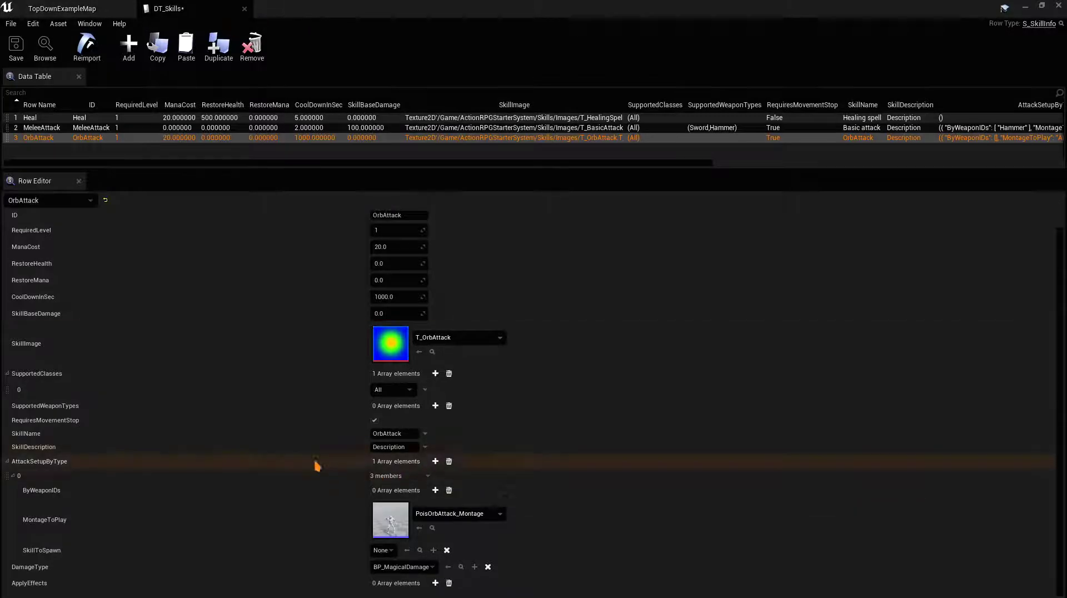
Step: Save the skills table and duplicate the HammerAoeAttack blueprint in the Newskills folder as NewOrbAttack
{"action": "left_click", "coordinate": [14, 47]}
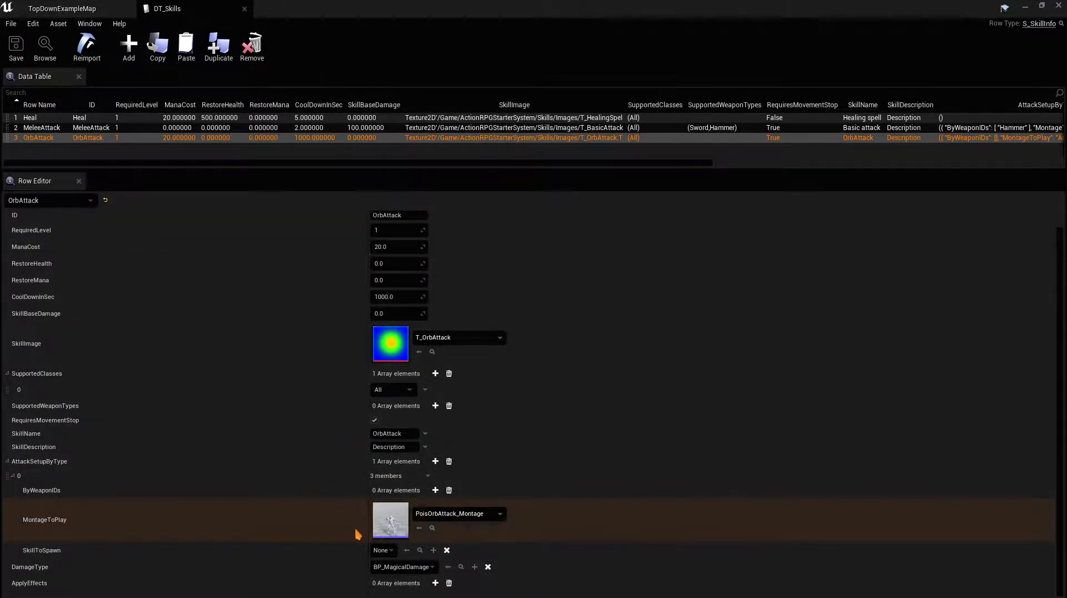
{"action": "left_click", "coordinate": [90, 6]}
{"action": "left_click", "coordinate": [34, 462]}
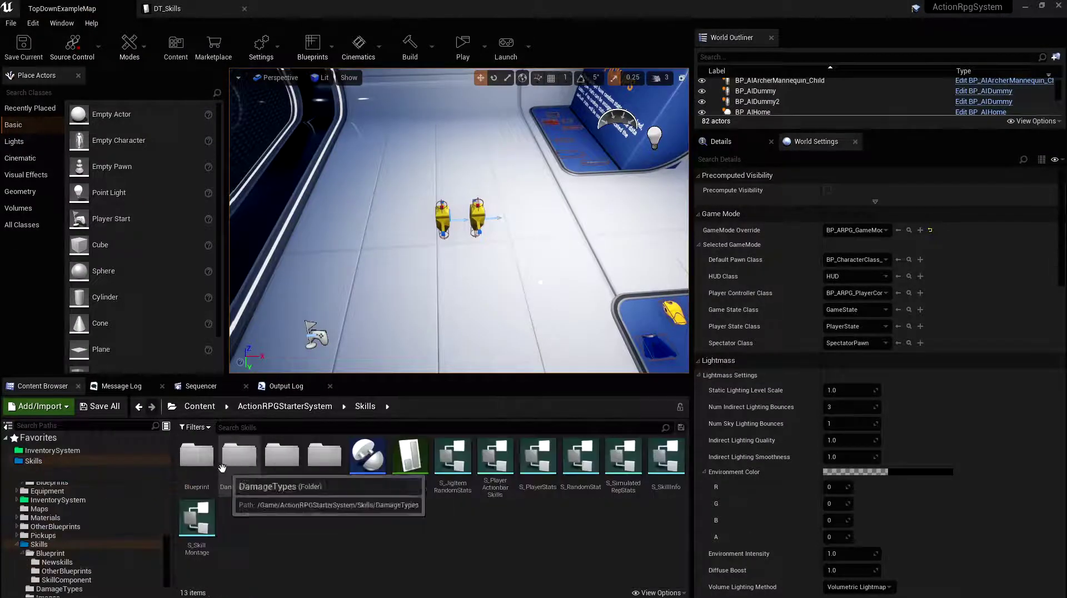
{"action": "double_click", "coordinate": [196, 455]}
{"action": "double_click", "coordinate": [196, 454]}
{"action": "left_click", "coordinate": [196, 487]}
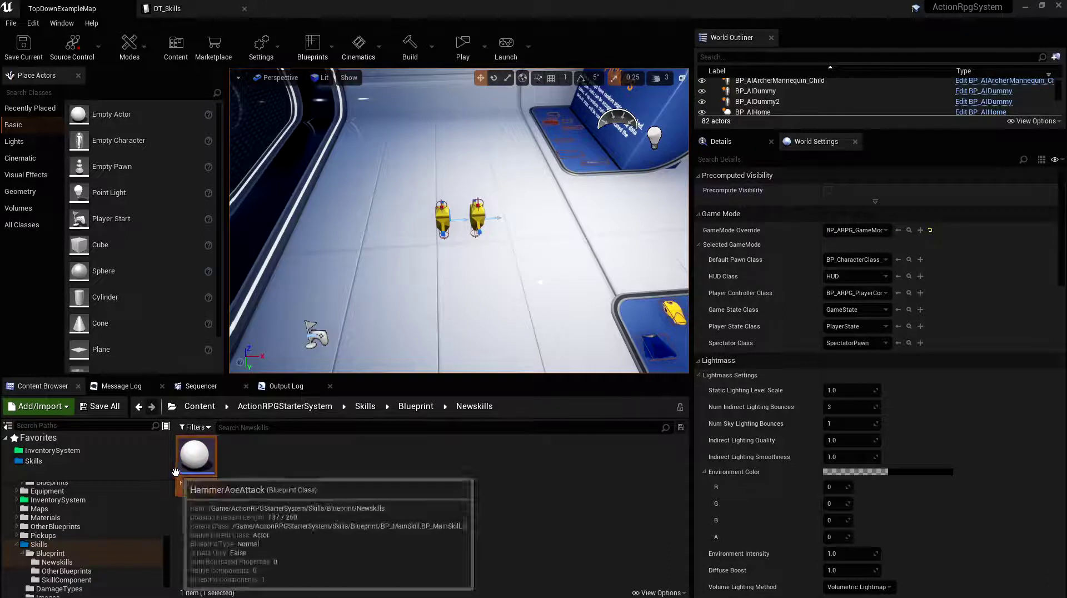
{"action": "key", "text": "ctrl+w"}
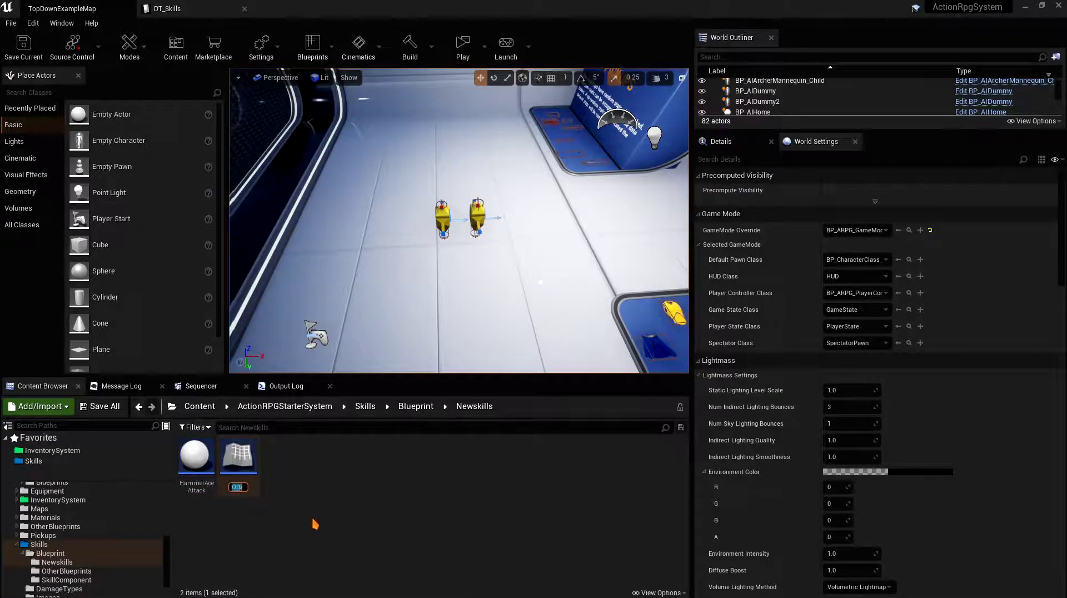
{"action": "type", "text": "NewOrbAttack"}
{"action": "key", "text": "Return"}
Step: Open NewOrbAttack, delete the copied nodes after Parent: BeginPlay in its event graph, and save the blueprint
{"action": "key", "text": "Return"}
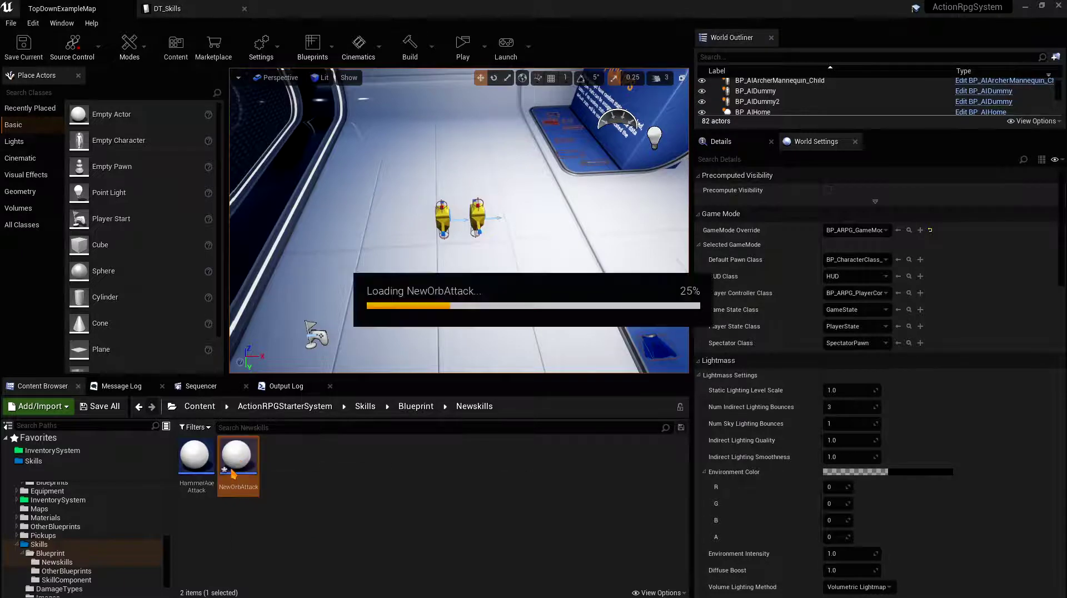
{"action": "left_click_drag", "start_coordinate": [823, 412], "coordinate": [432, 239]}
{"action": "key", "text": "Delete"}
{"action": "scroll", "coordinate": [376, 286], "scroll_direction": "up", "scroll_amount": 4}
{"action": "key", "text": "ctrl+s"}
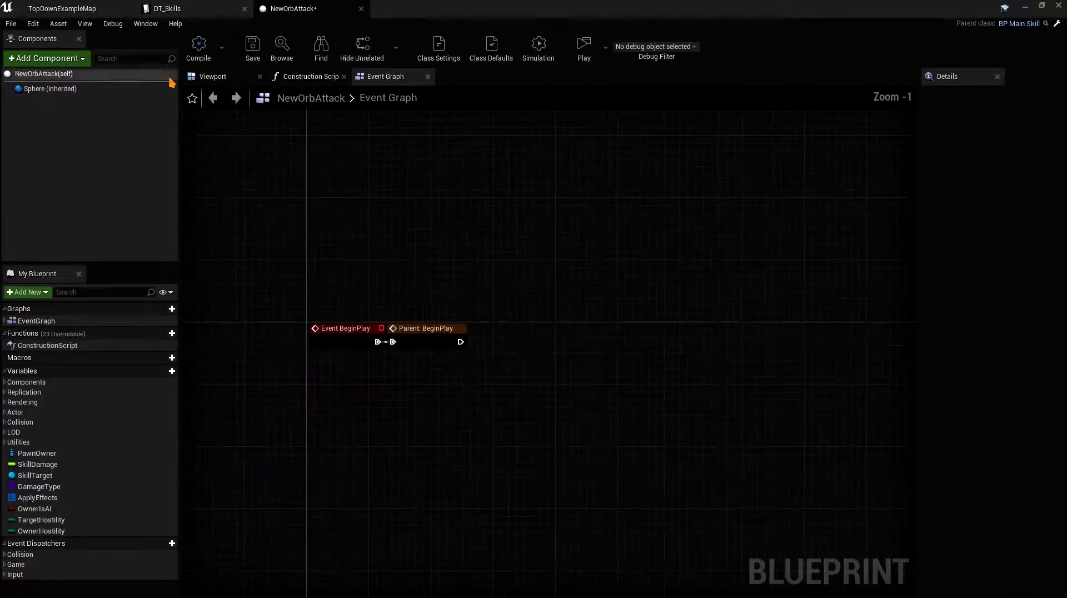
Step: Enable Replicates and Replicate Movement in the class defaults of NewOrbAttack
{"action": "left_click_drag", "start_coordinate": [919, 242], "coordinate": [764, 234]}
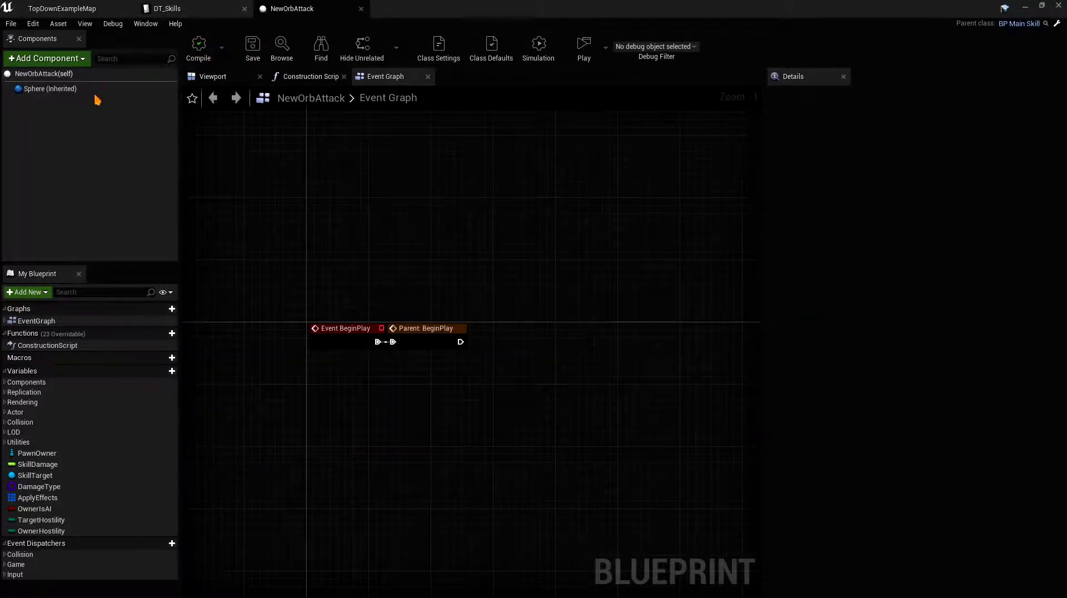
{"action": "left_click", "coordinate": [491, 49]}
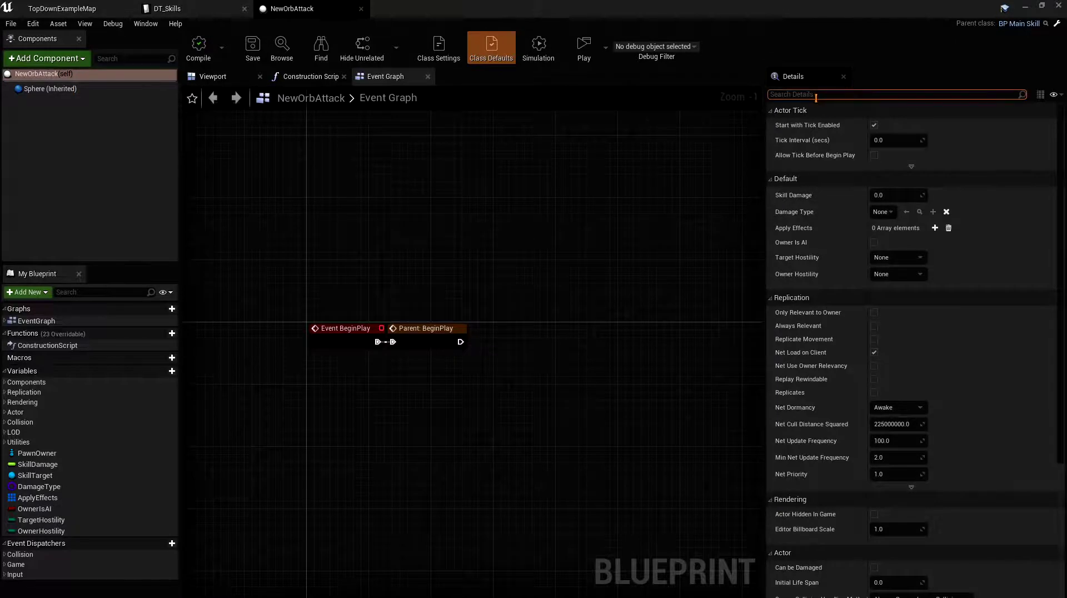
{"action": "left_click", "coordinate": [822, 95]}
{"action": "type", "text": "repl"}
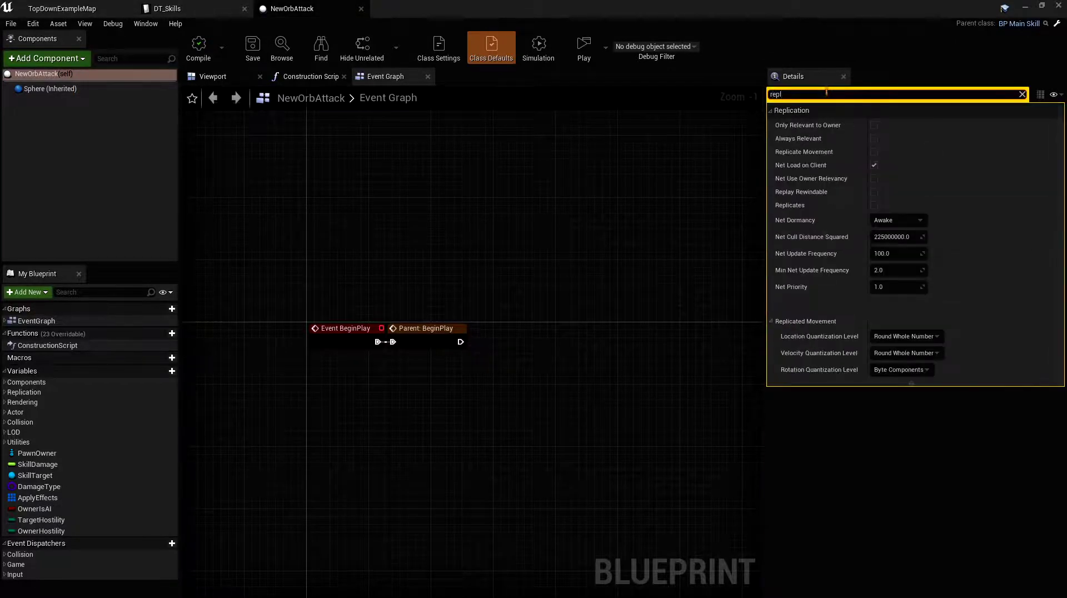
{"action": "left_click", "coordinate": [874, 205]}
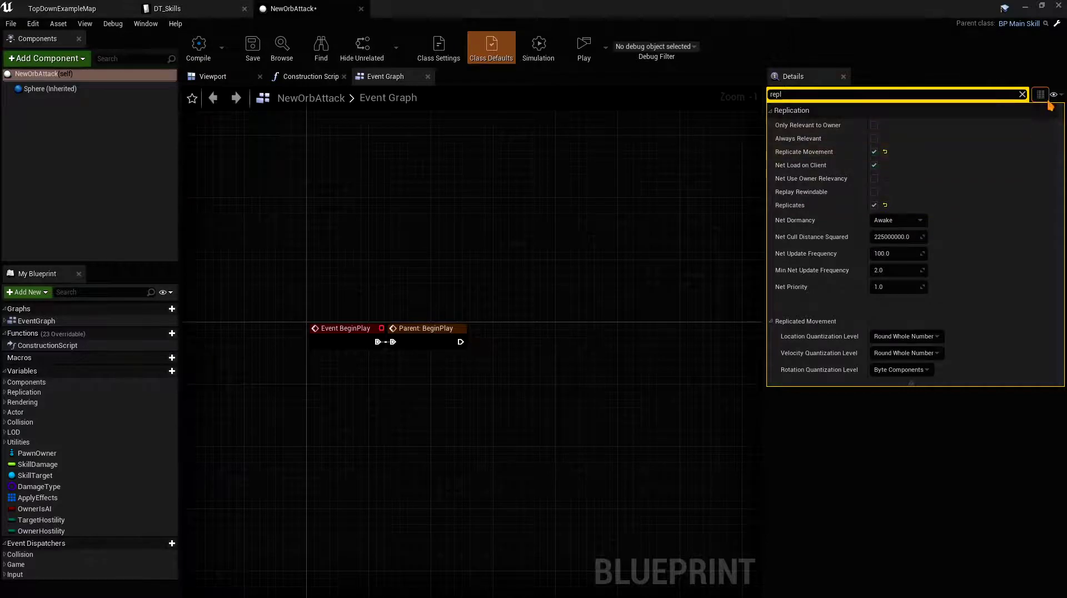
{"action": "left_click", "coordinate": [1023, 96]}
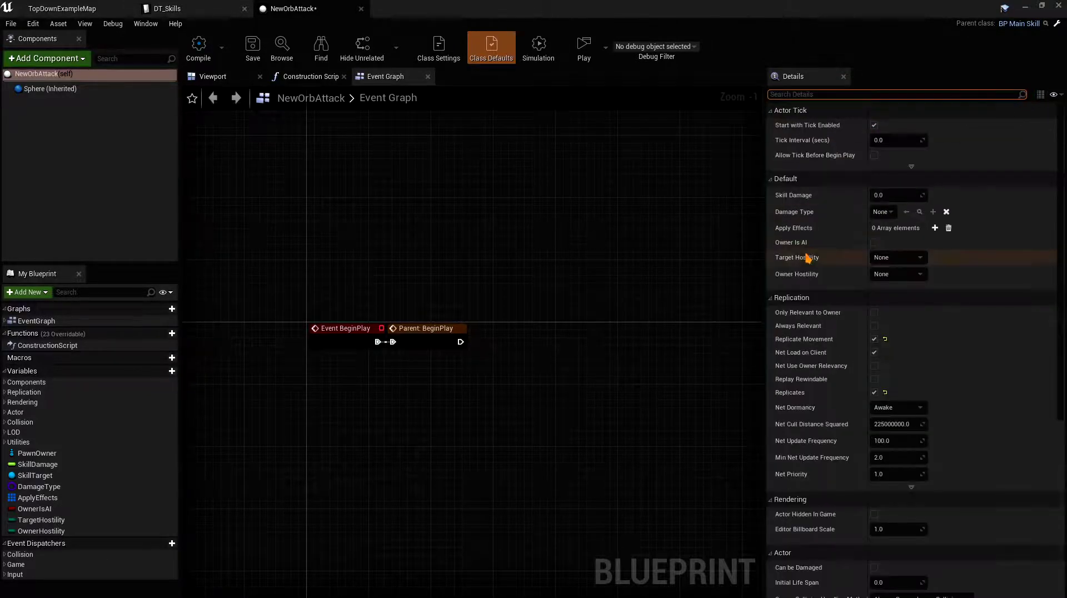
{"action": "left_click_drag", "start_coordinate": [767, 285], "coordinate": [824, 285]}
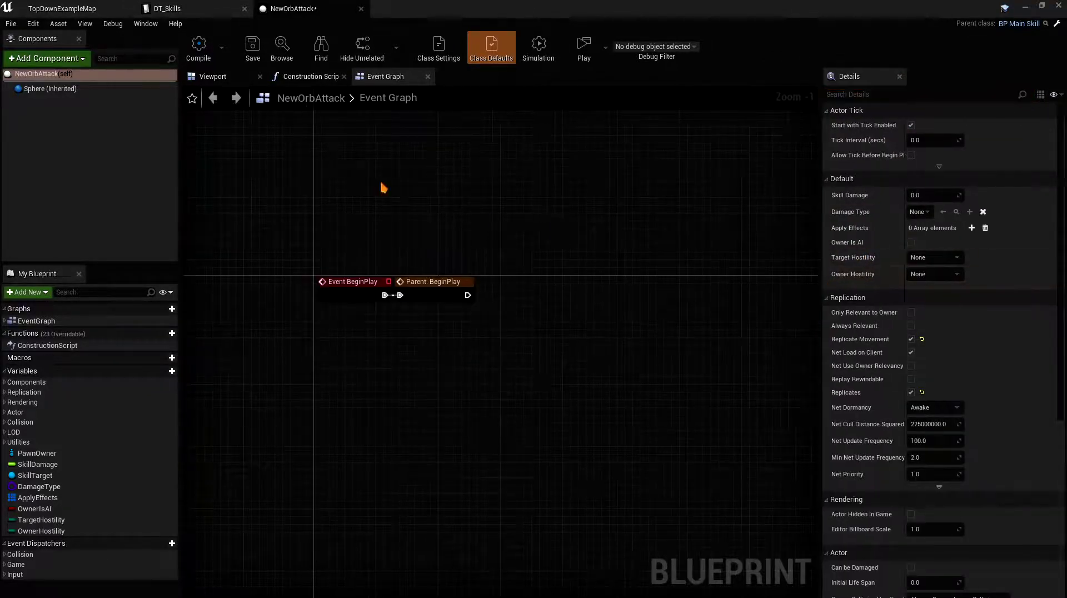
Step: Add a Sphere static mesh component under the inherited Sphere and show it in the blueprint's 3D view
{"action": "left_click", "coordinate": [51, 60]}
{"action": "type", "text": "sphere"}
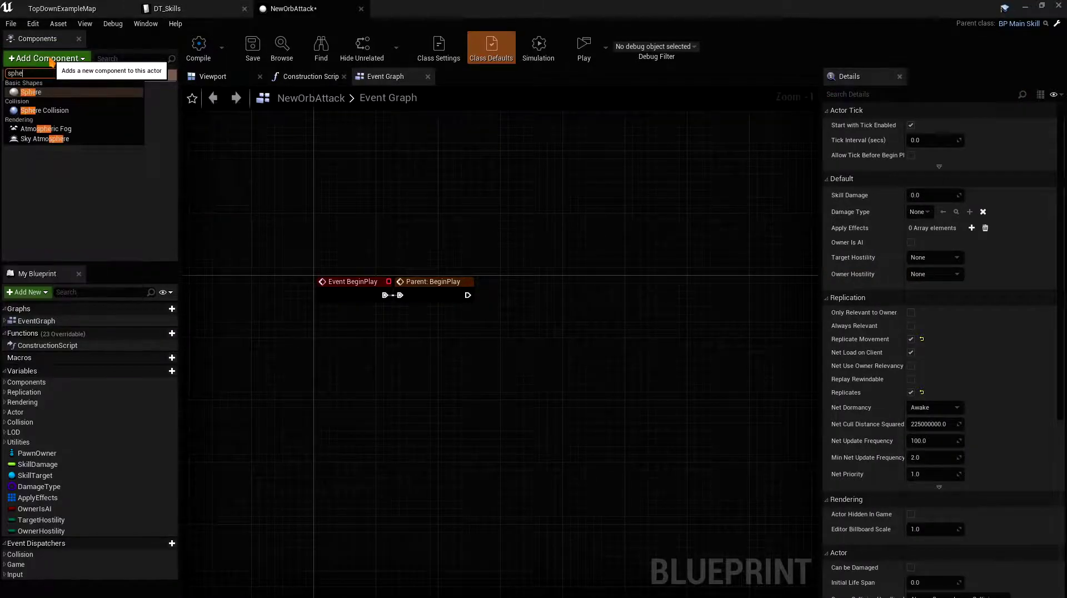
{"action": "left_click", "coordinate": [45, 111]}
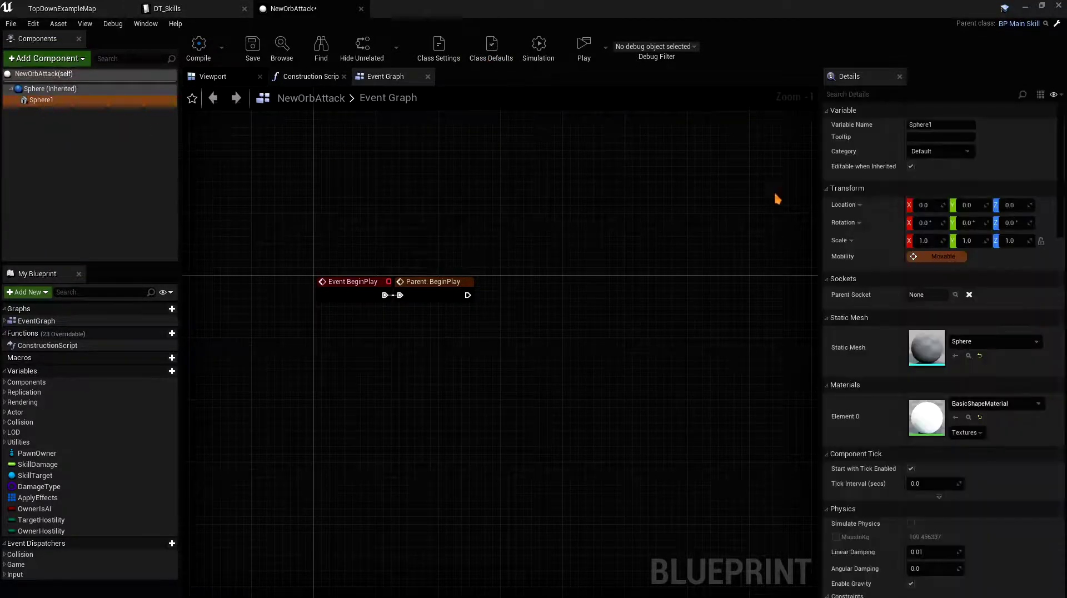
{"action": "left_click", "coordinate": [202, 80]}
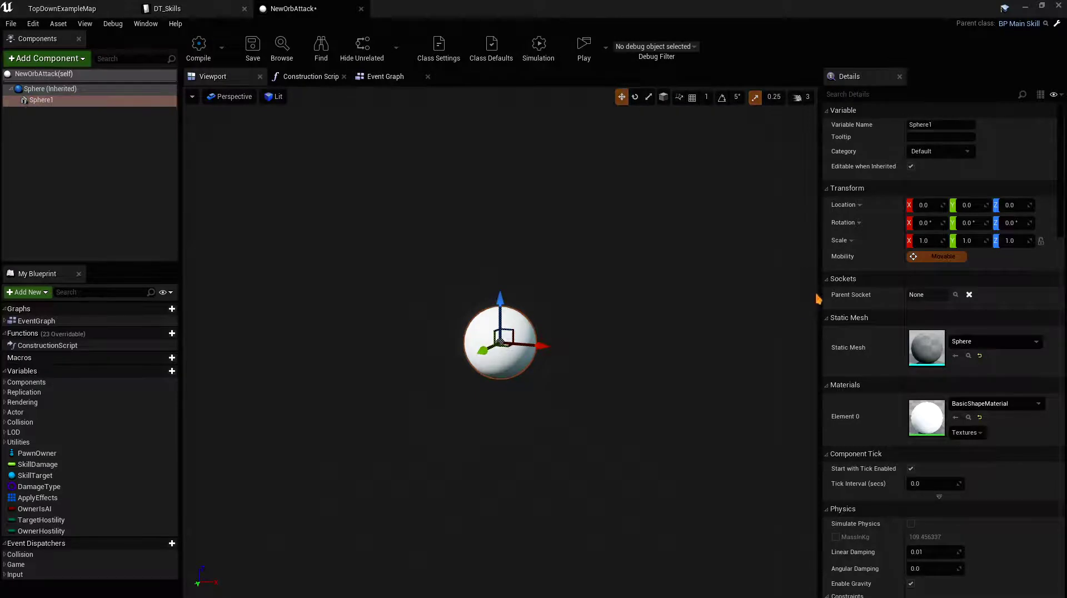
Step: Assign the M_EmissiveColor material to the Sphere1 mesh, scale it uniformly to 0.5, and compile the blueprint
{"action": "left_click_drag", "start_coordinate": [818, 299], "coordinate": [721, 299]}
{"action": "left_click", "coordinate": [923, 404]}
{"action": "type", "text": "emi"}
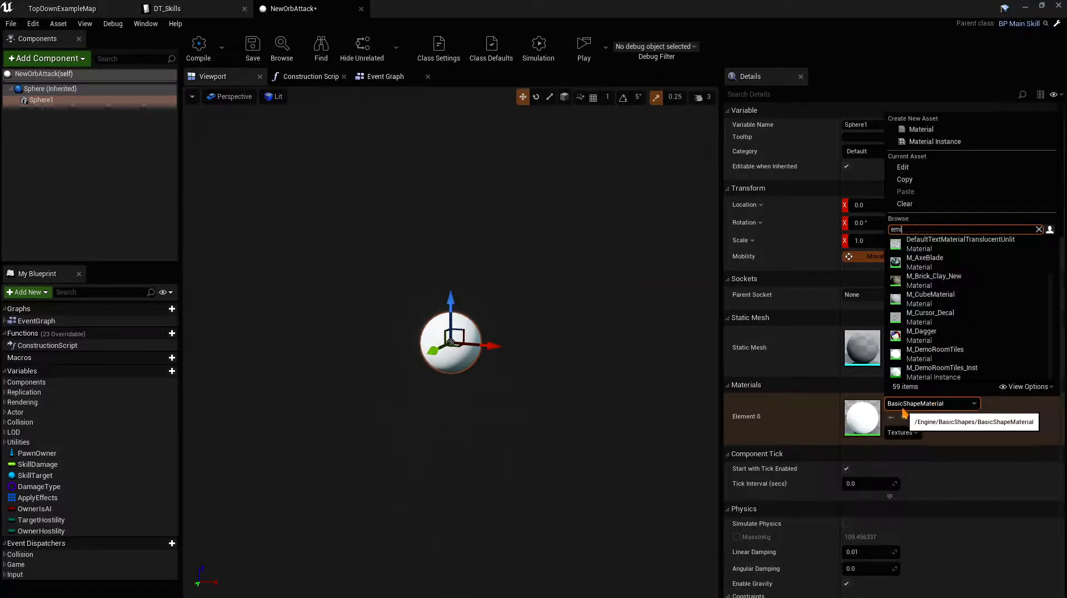
{"action": "left_click", "coordinate": [933, 243]}
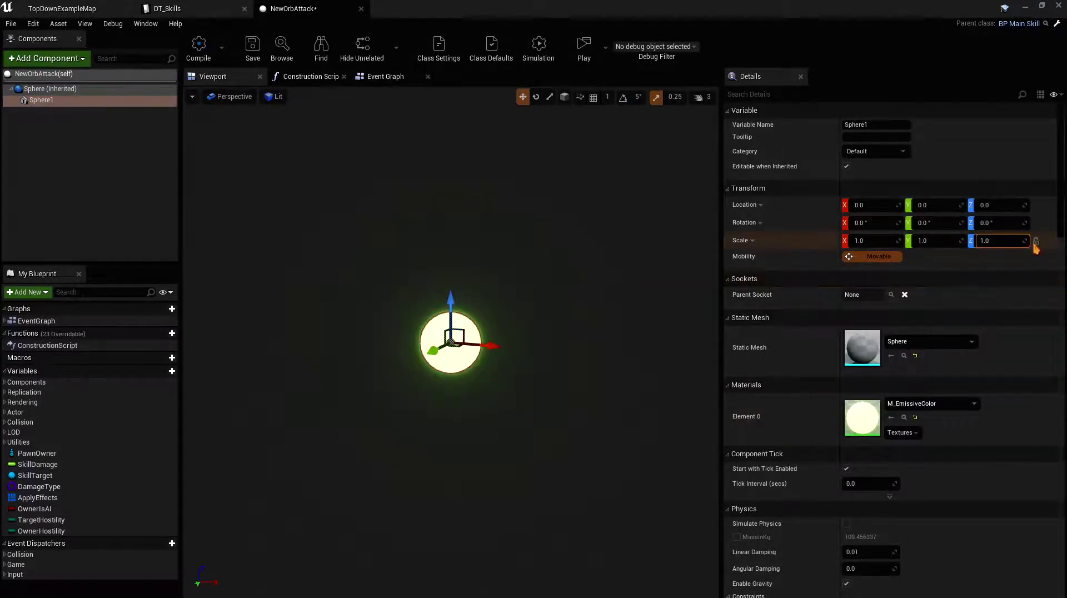
{"action": "left_click", "coordinate": [975, 243]}
{"action": "type", "text": "0.5"}
{"action": "key", "text": "Return"}
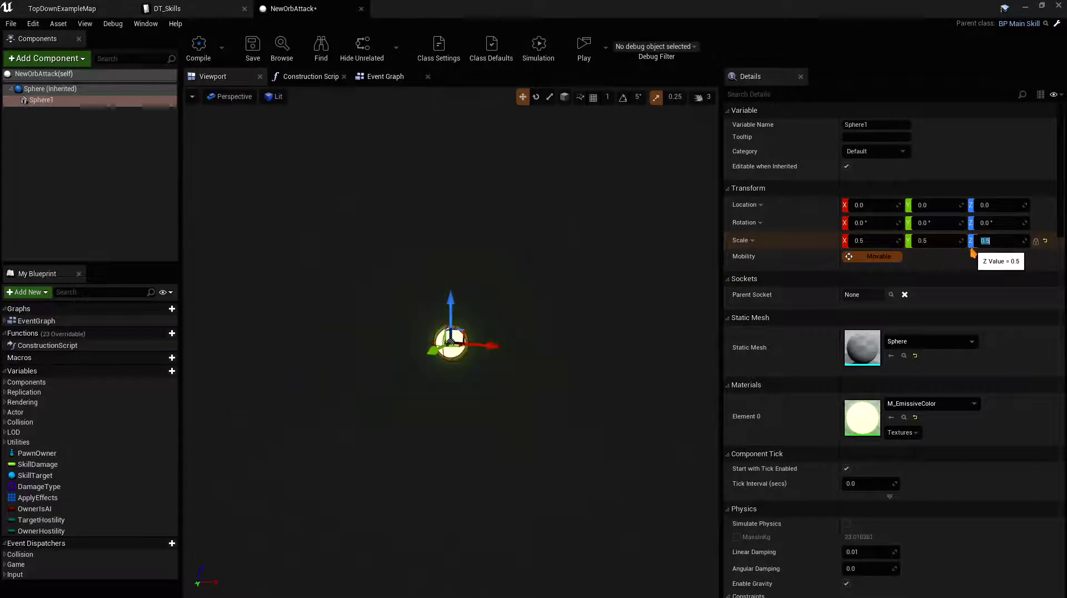
{"action": "left_click", "coordinate": [202, 59]}
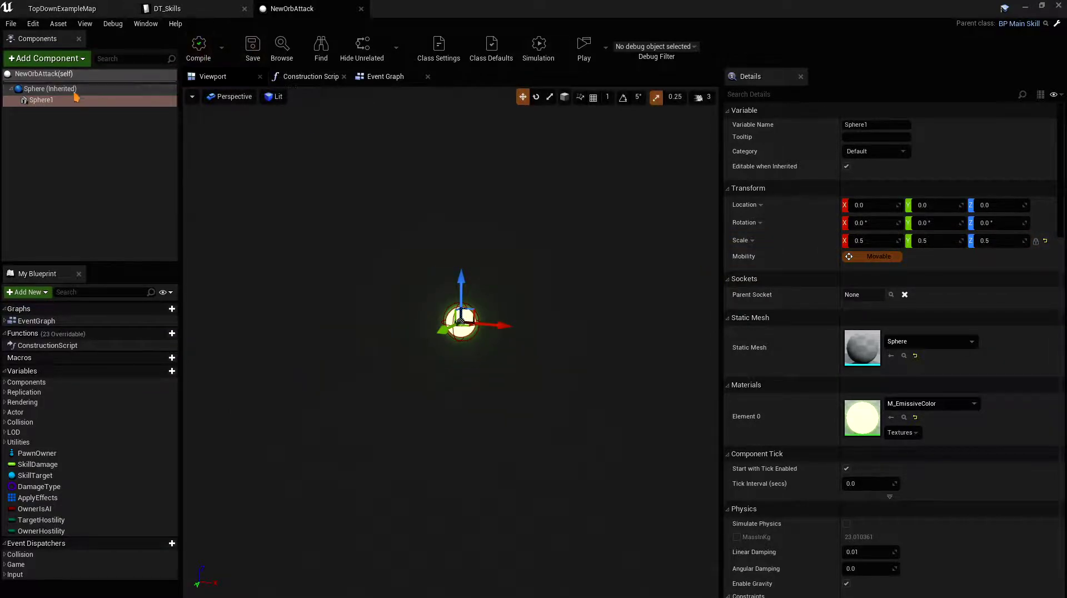
Step: Give the inherited Sphere a Custom collision preset with Query Only (No Physics Collision) and object type WorldDynamic
{"action": "left_click", "coordinate": [50, 88]}
{"action": "left_click_drag", "start_coordinate": [726, 284], "coordinate": [608, 267]}
{"action": "left_click", "coordinate": [661, 96]}
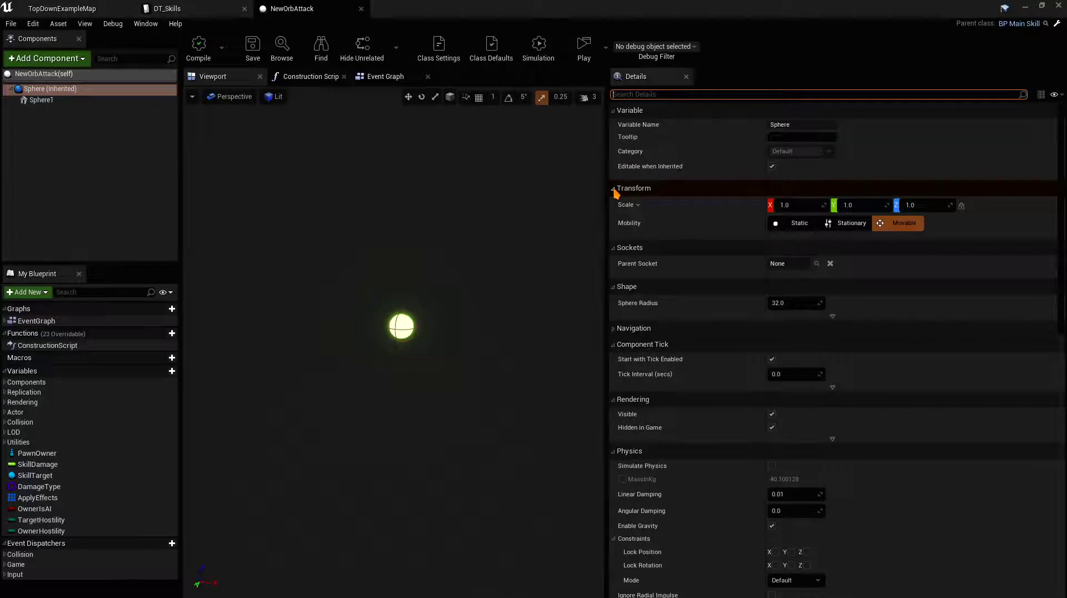
{"action": "type", "text": "coll"}
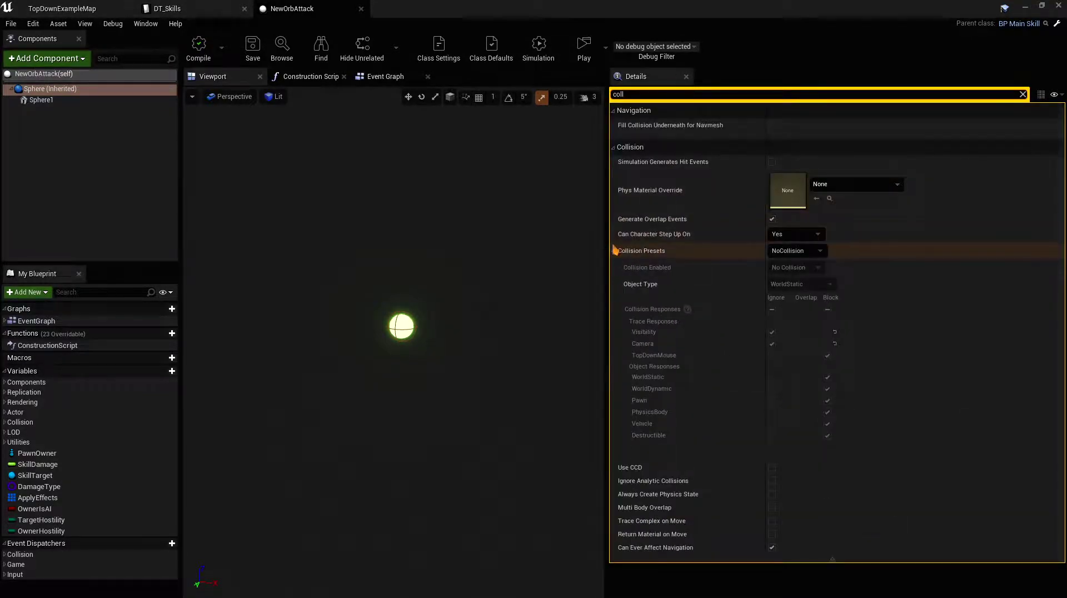
{"action": "left_click", "coordinate": [795, 251]}
{"action": "left_click", "coordinate": [781, 262]}
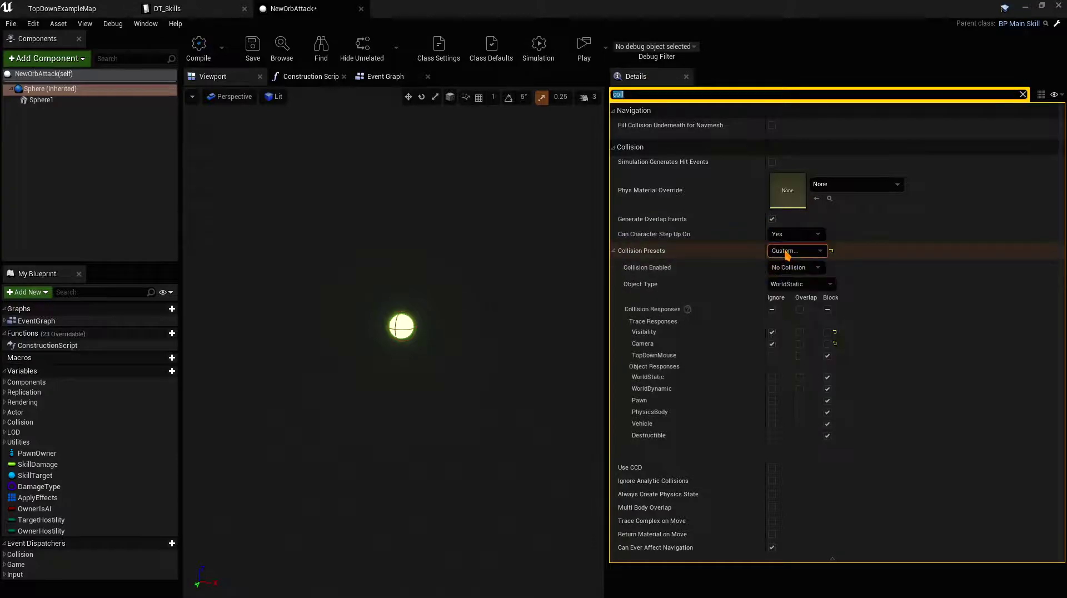
{"action": "left_click", "coordinate": [800, 268]}
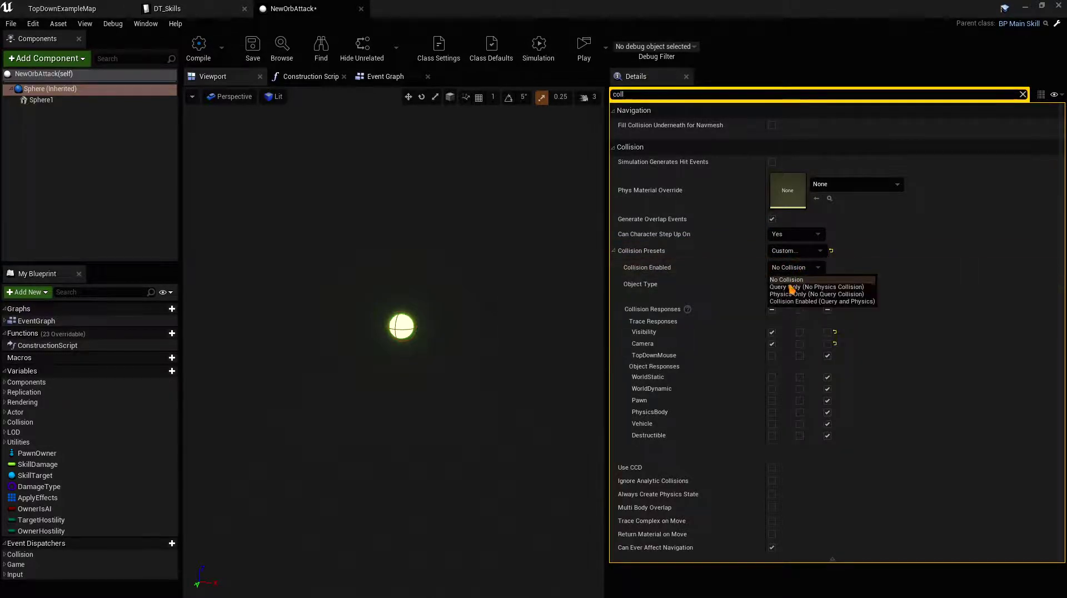
{"action": "left_click", "coordinate": [790, 287]}
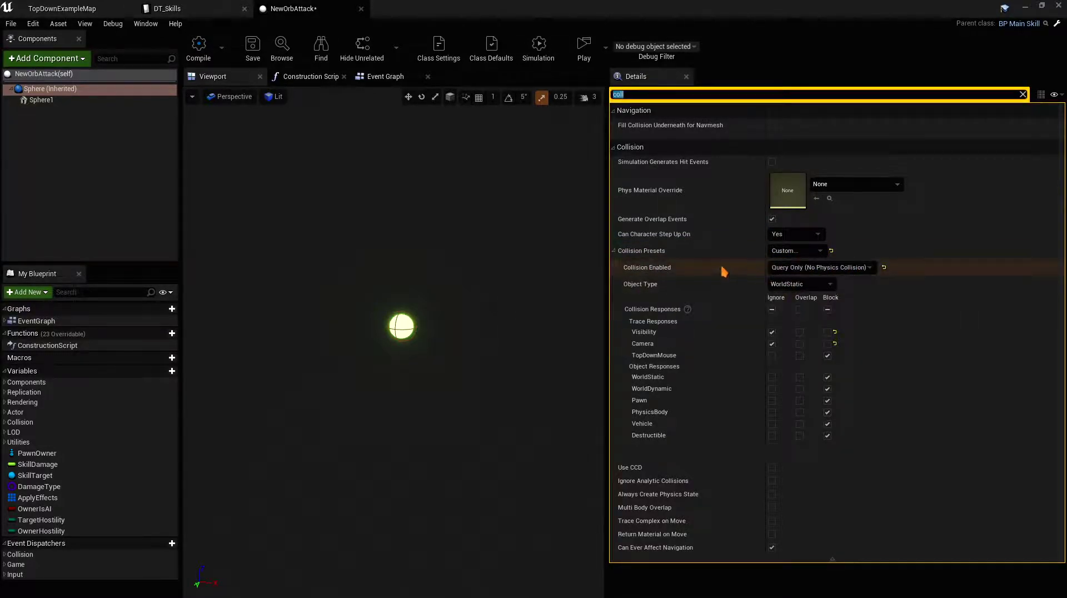
{"action": "left_click", "coordinate": [797, 285]}
{"action": "left_click", "coordinate": [789, 304]}
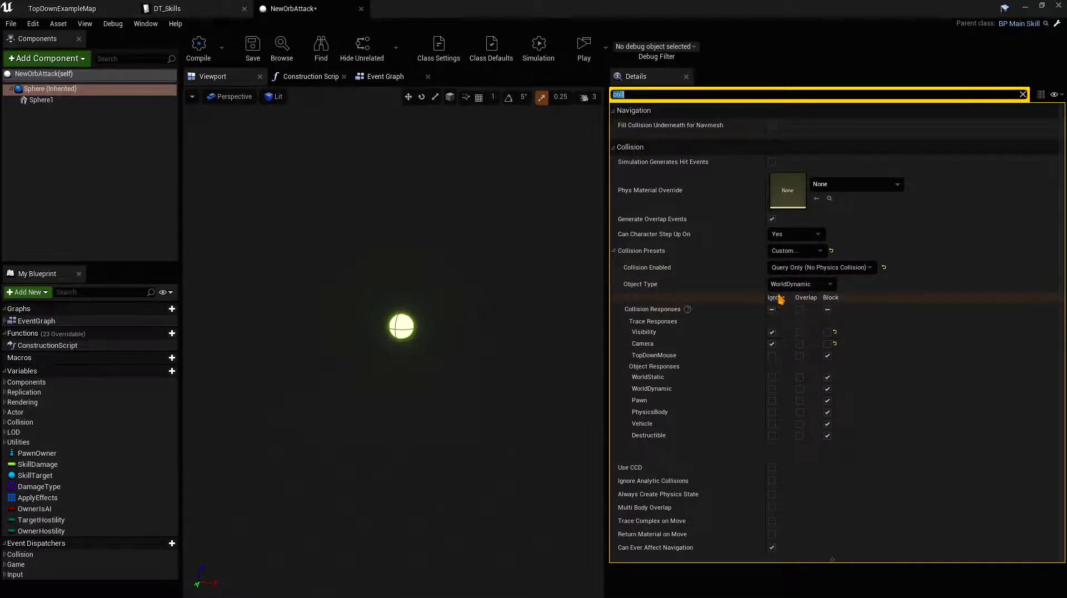
Step: Set the Sphere's collision responses to overlap Pawn, block WorldStatic and WorldDynamic, and ignore everything else, and compile the blueprint
{"action": "left_click", "coordinate": [800, 400]}
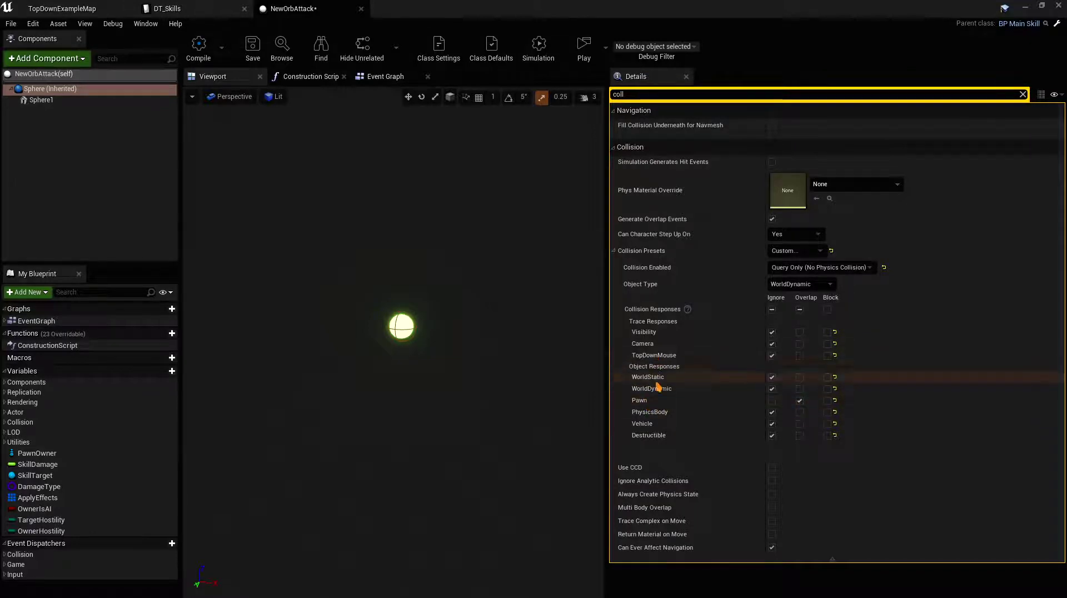
{"action": "left_click", "coordinate": [828, 377]}
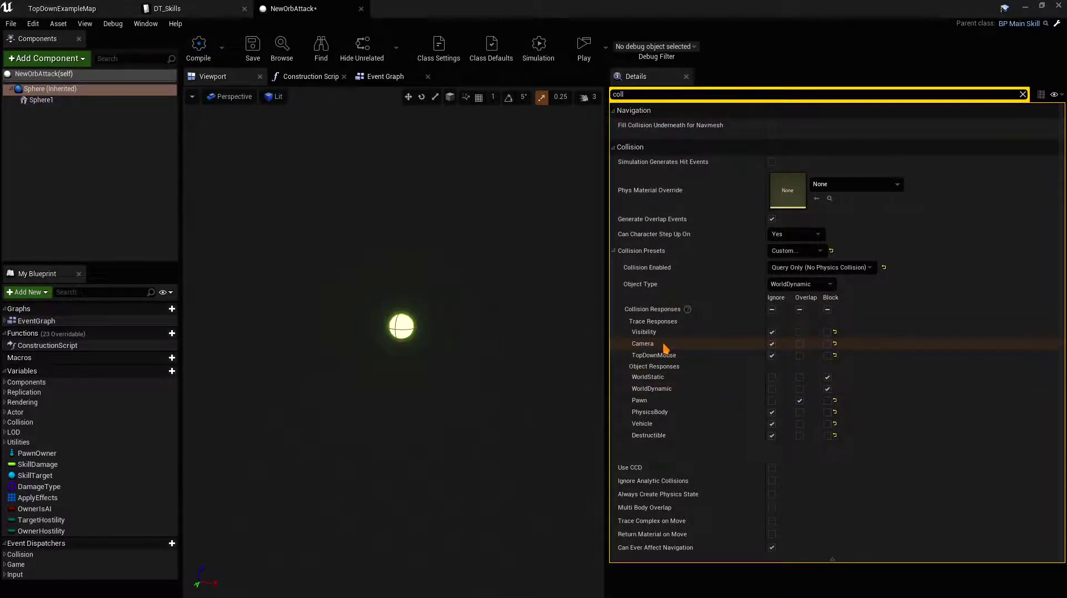
{"action": "left_click", "coordinate": [199, 49]}
Step: Add an Event Hit node below Event BeginPlay in the event graph
{"action": "left_click", "coordinate": [380, 76]}
{"action": "right_click", "coordinate": [272, 328]}
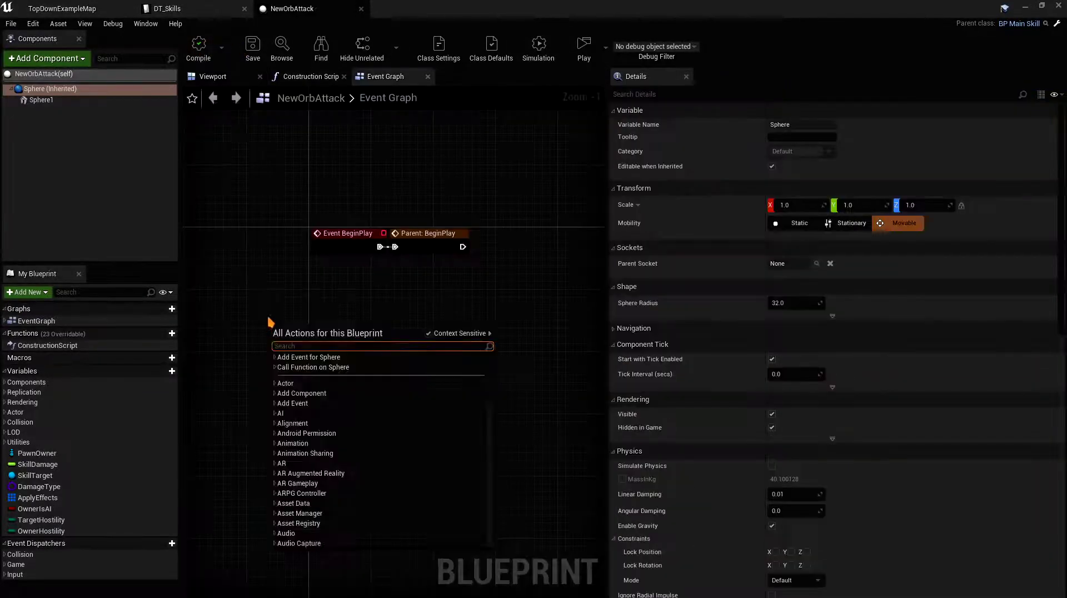
{"action": "key", "text": "Escape"}
{"action": "right_click", "coordinate": [281, 322]}
{"action": "type", "text": "event "}
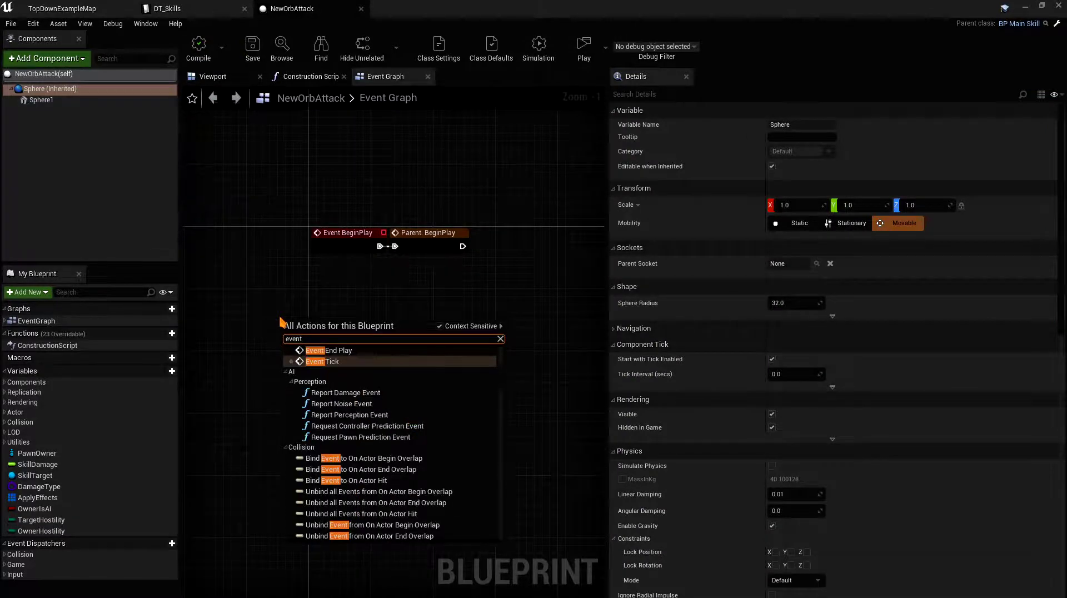
{"action": "type", "text": "hi"}
{"action": "key", "text": "Return"}
{"action": "right_click_drag", "start_coordinate": [371, 328], "coordinate": [381, 284]}
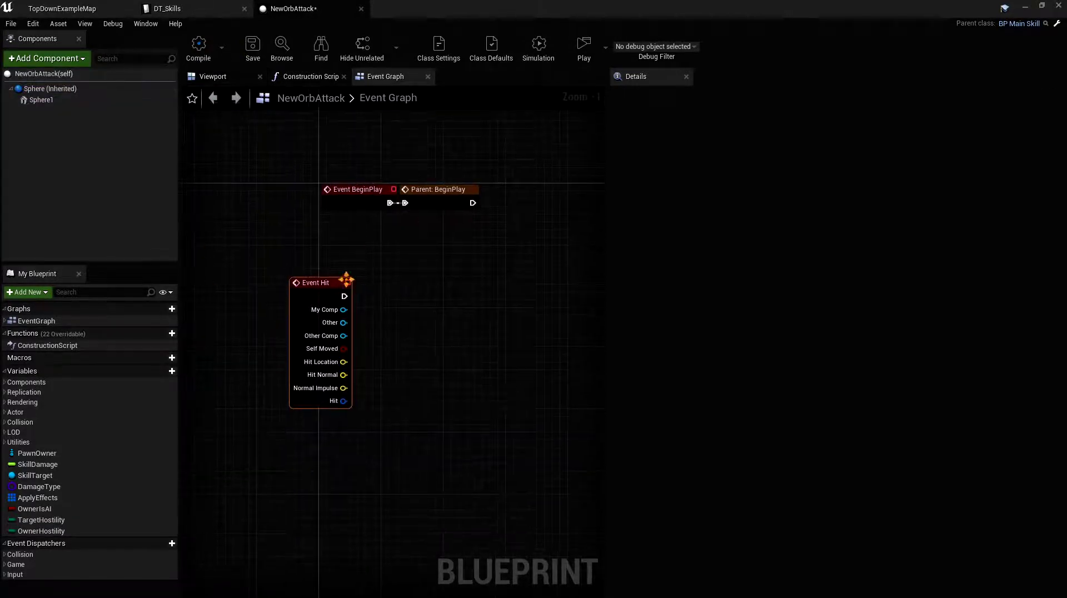
Step: Add a DestroyActor node, connect it to Event Hit's execution output, and move both nodes further down the graph
{"action": "right_click", "coordinate": [378, 289]}
{"action": "type", "text": "des"}
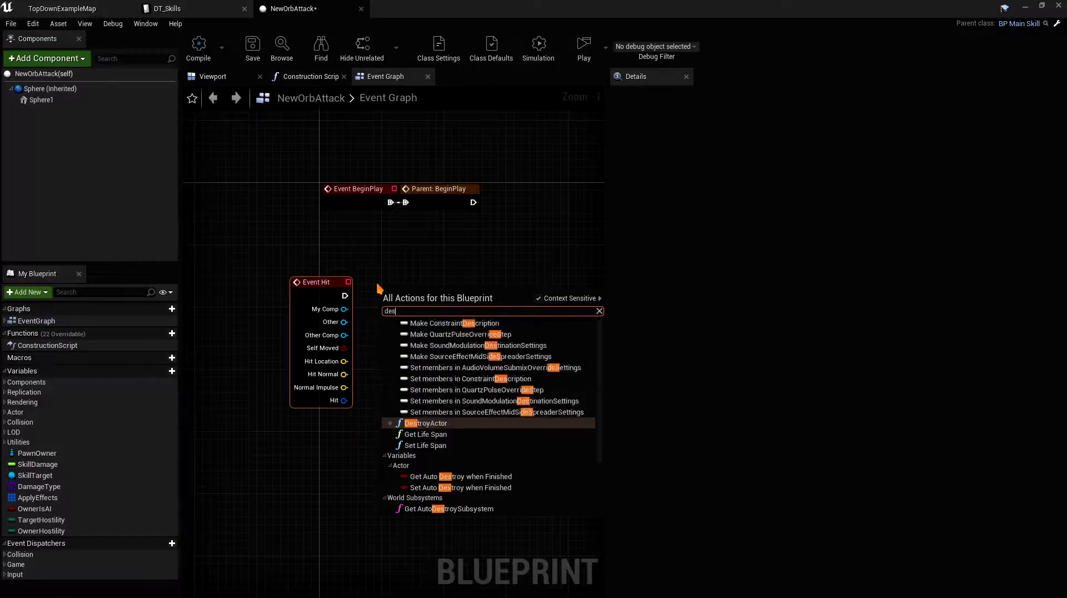
{"action": "type", "text": "troy act"}
{"action": "key", "text": "Return"}
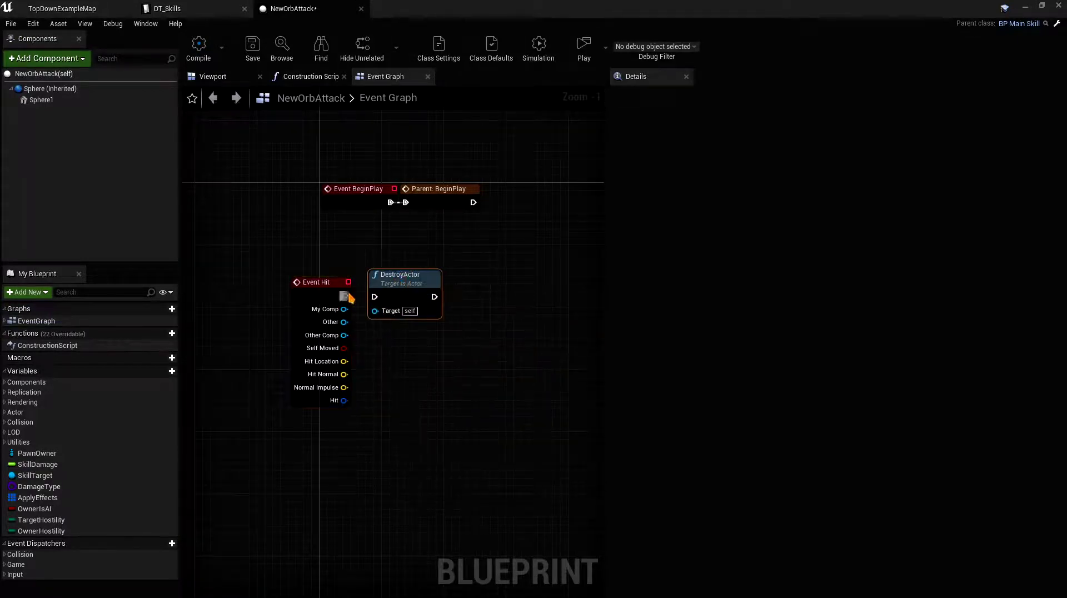
{"action": "left_click", "coordinate": [348, 298]}
{"action": "left_click_drag", "start_coordinate": [345, 297], "coordinate": [353, 300]}
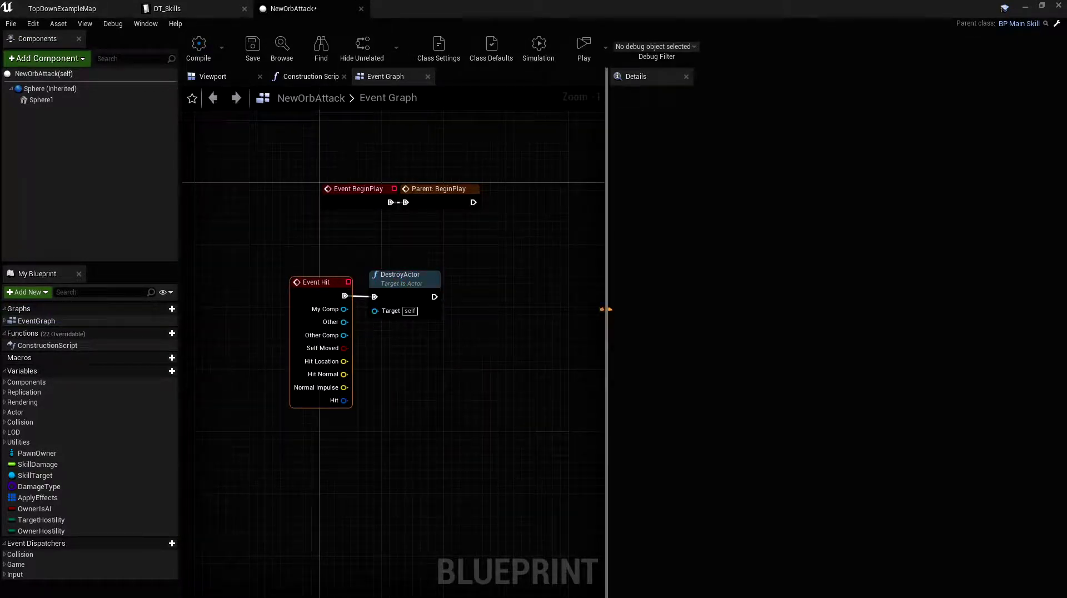
{"action": "left_click_drag", "start_coordinate": [601, 307], "coordinate": [733, 317]}
{"action": "scroll", "coordinate": [564, 312], "scroll_direction": "down", "scroll_amount": 3}
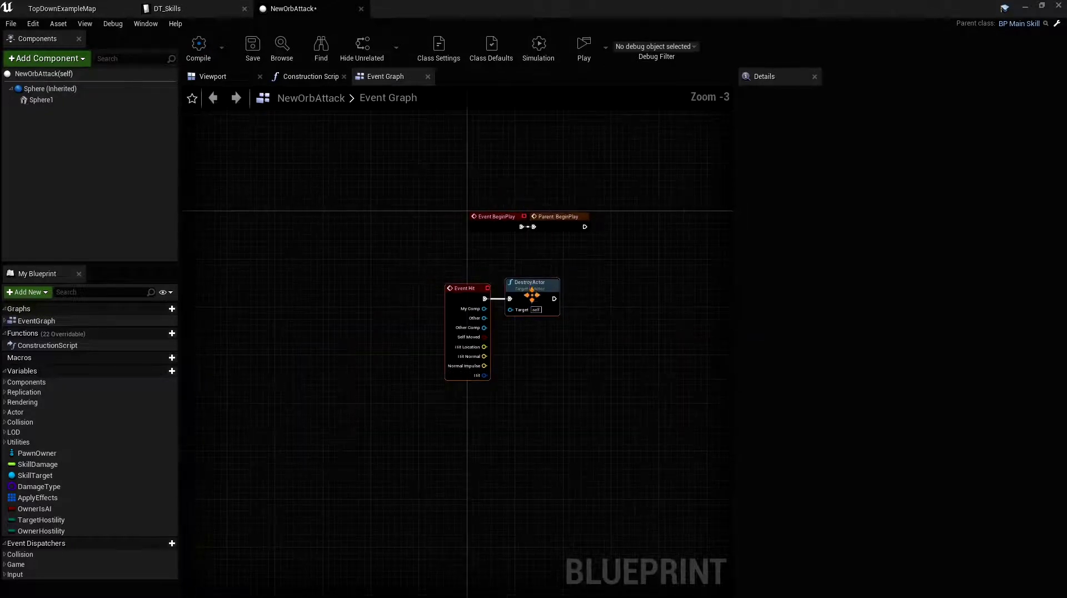
{"action": "left_click_drag", "start_coordinate": [534, 294], "coordinate": [564, 493]}
{"action": "key", "text": "Home"}
Step: Add an OnComponentBeginOverlap event for the inherited Sphere collision and place it below the Event Hit nodes
{"action": "left_click", "coordinate": [49, 90]}
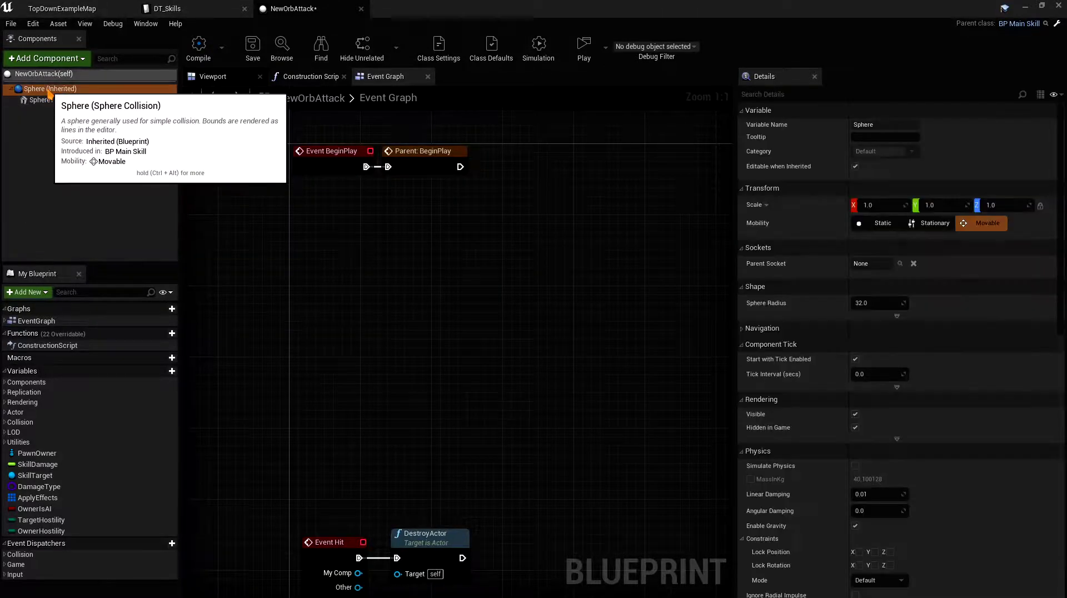
{"action": "right_click", "coordinate": [48, 90]}
{"action": "mouse_move", "coordinate": [73, 107]}
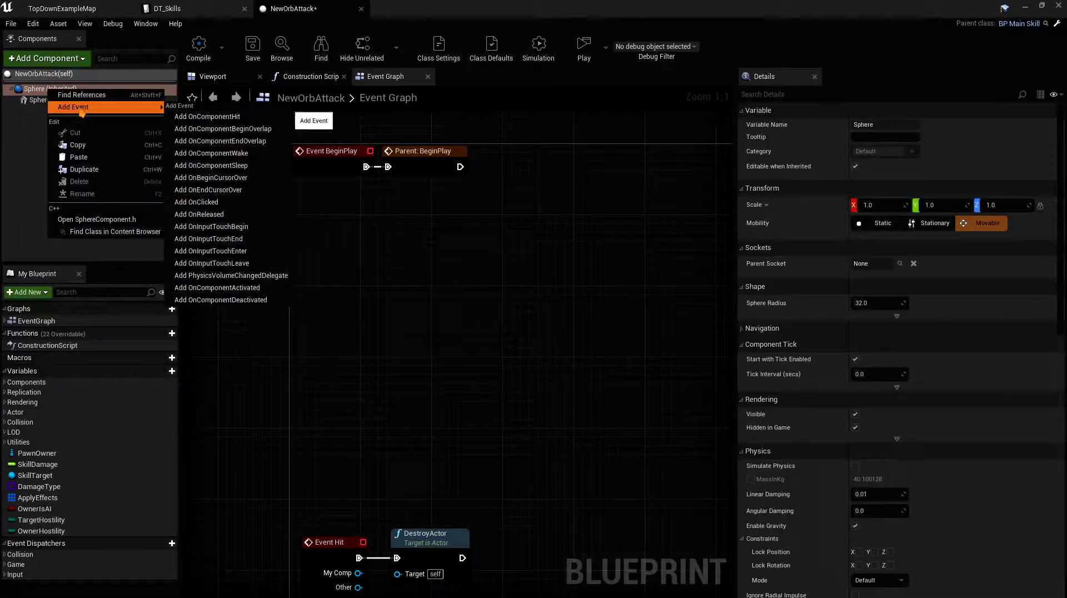
{"action": "left_click", "coordinate": [235, 129]}
{"action": "left_click_drag", "start_coordinate": [432, 305], "coordinate": [431, 417]}
{"action": "right_click_drag", "start_coordinate": [431, 417], "coordinate": [429, 276]}
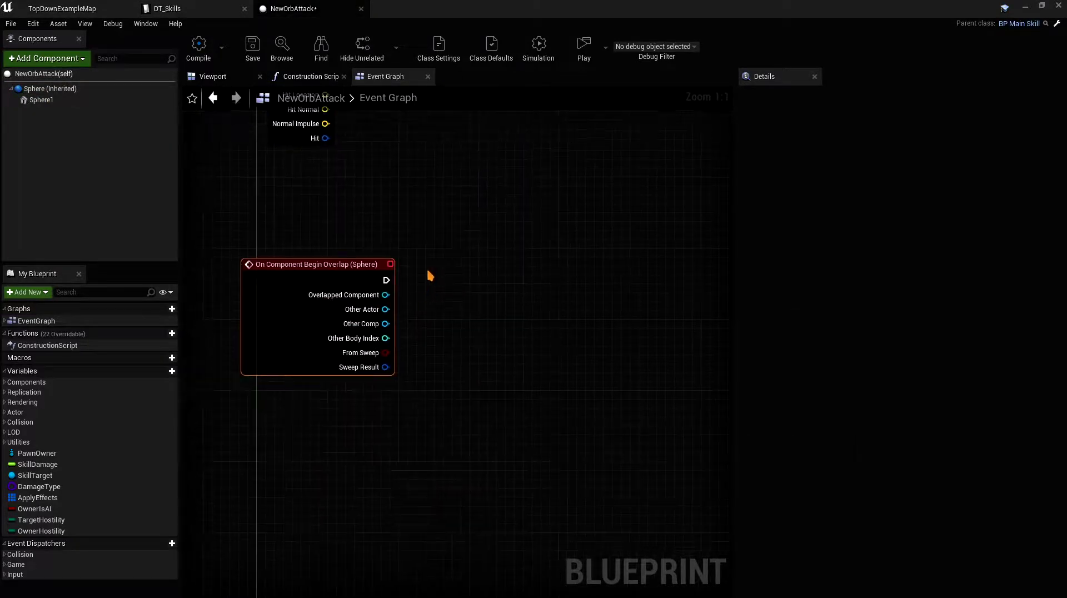
Step: Add a Switch Has Authority node and connect it to the Sphere overlap event's execution output
{"action": "right_click", "coordinate": [430, 275]}
{"action": "type", "text": "ha"}
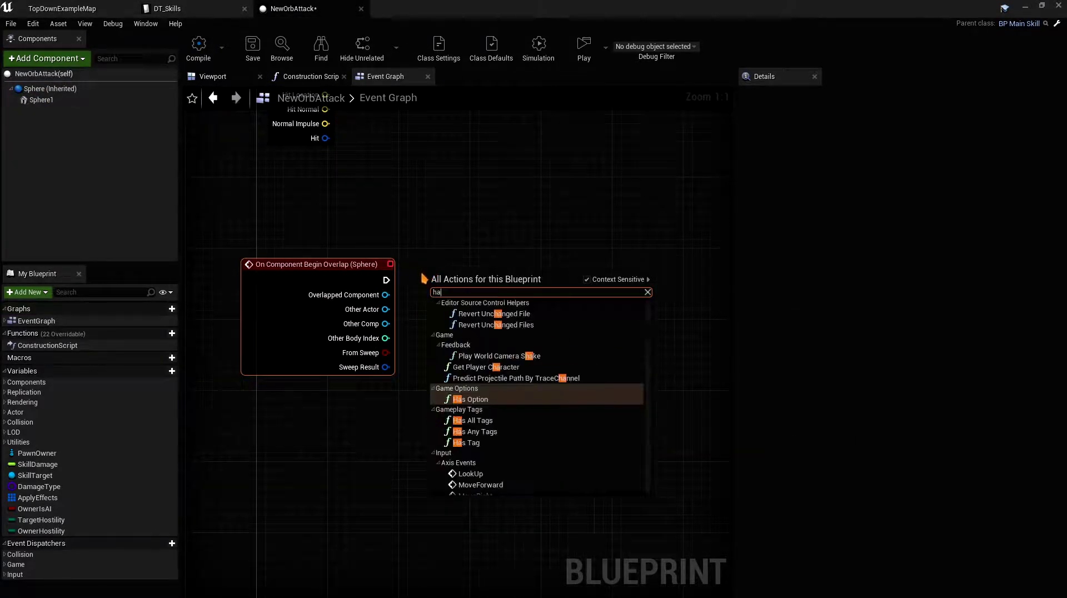
{"action": "type", "text": "s auth"}
{"action": "key", "text": "Return"}
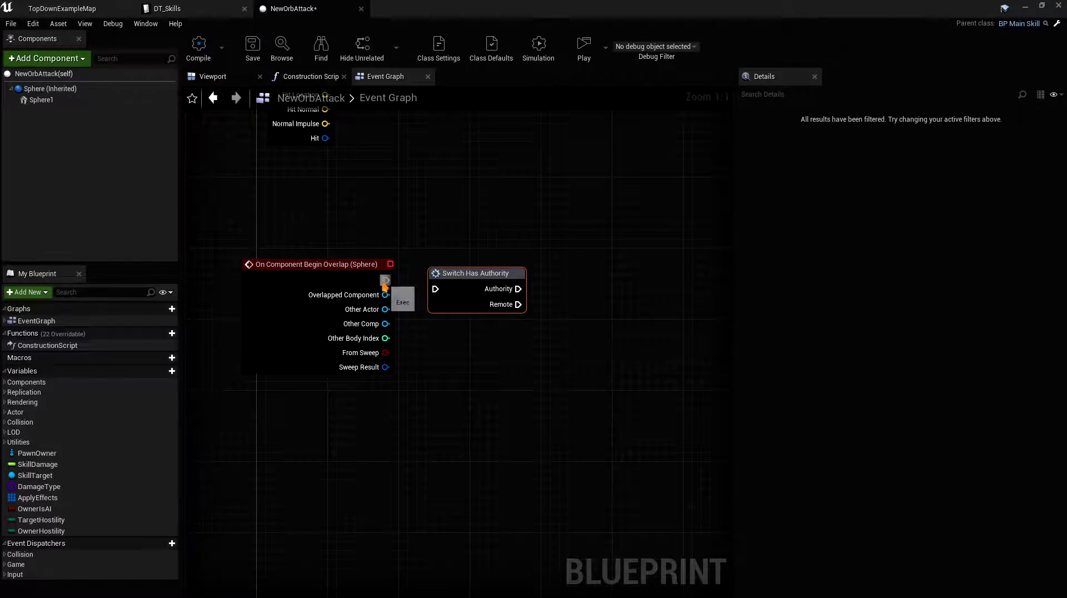
{"action": "left_click_drag", "start_coordinate": [384, 282], "coordinate": [472, 278]}
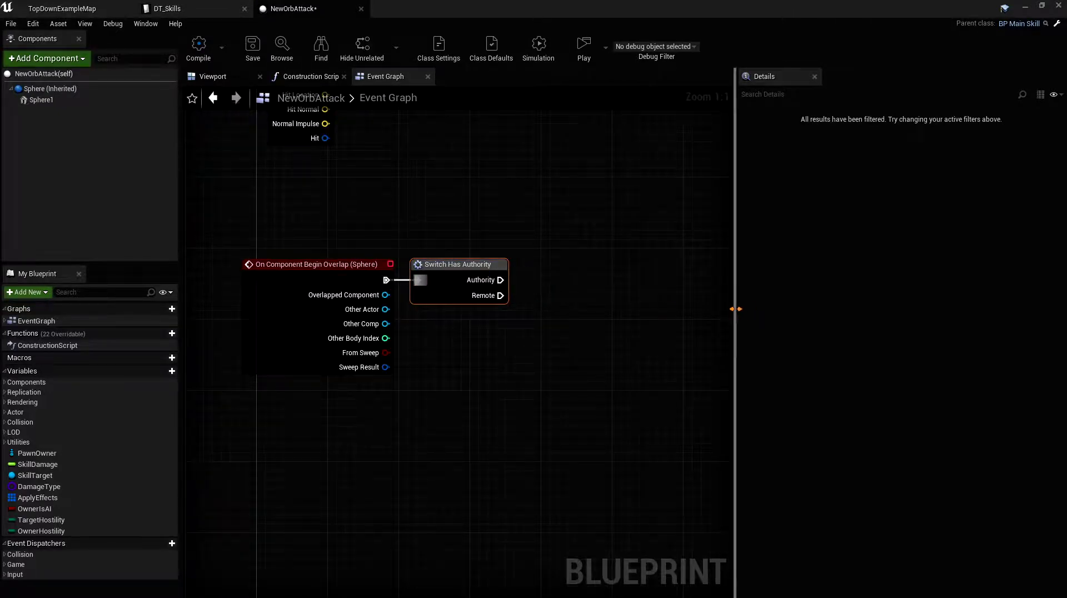
Step: Add an Is Target Hostile function node fed by the Sphere overlap event's Other Actor output
{"action": "left_click_drag", "start_coordinate": [734, 315], "coordinate": [844, 314]}
{"action": "left_click_drag", "start_coordinate": [385, 309], "coordinate": [544, 336]}
{"action": "type", "text": "hos"}
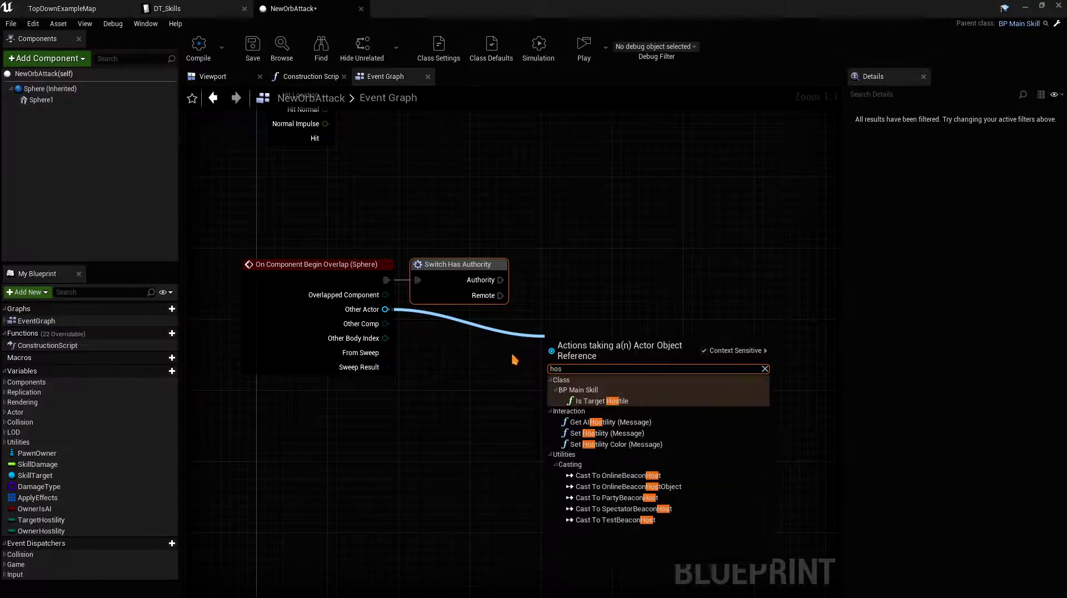
{"action": "left_click", "coordinate": [602, 401]}
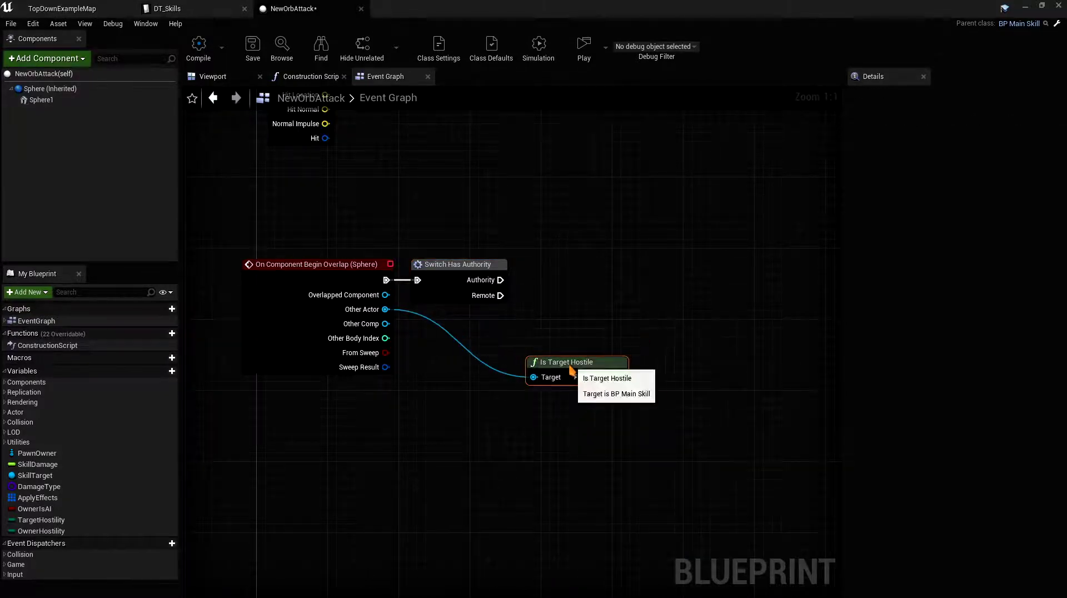
Step: Add a Branch node conditioned on Is Target Hostile and connect it to the Switch Has Authority node's Authority output
{"action": "key", "text": "b"}
{"action": "left_click", "coordinate": [572, 278]}
{"action": "left_click_drag", "start_coordinate": [500, 280], "coordinate": [586, 279]}
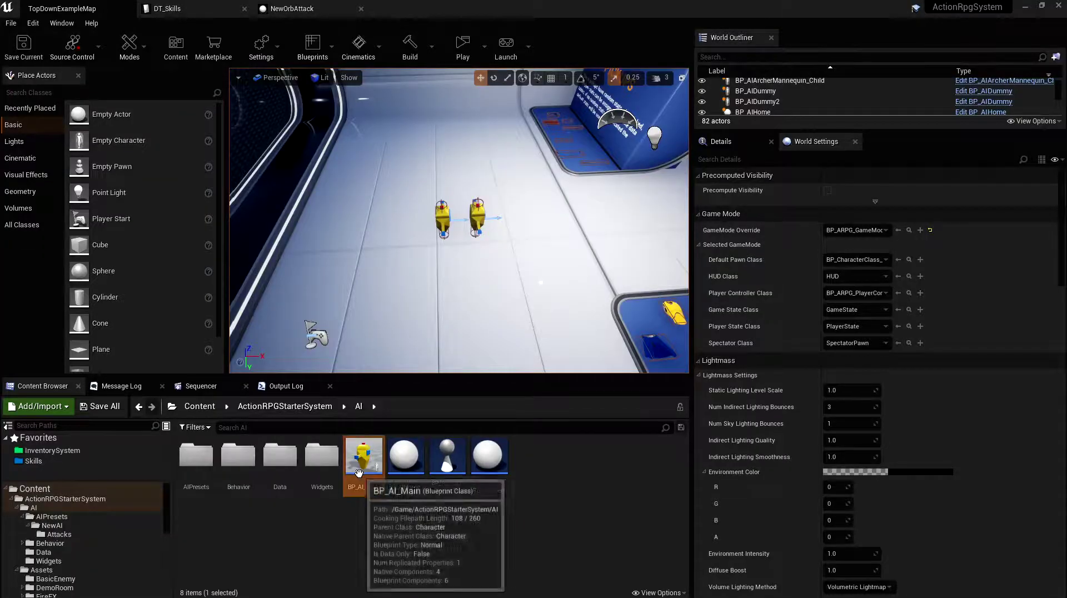
Step: Open BP_AI_Main and examine what its Get AIHostility interface function returns
{"action": "double_click", "coordinate": [359, 473]}
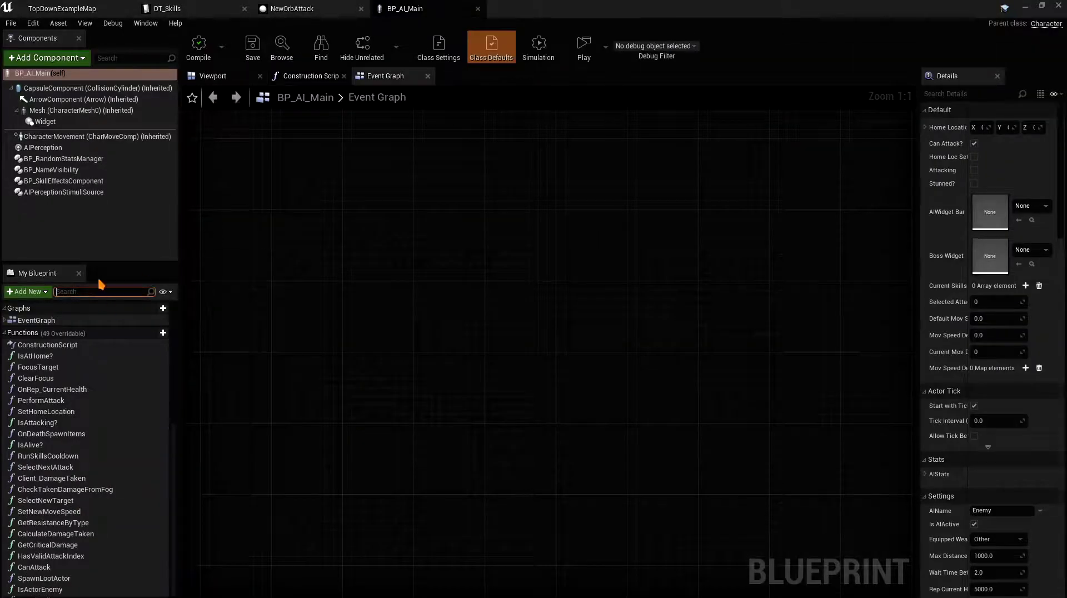
{"action": "type", "text": "hos"}
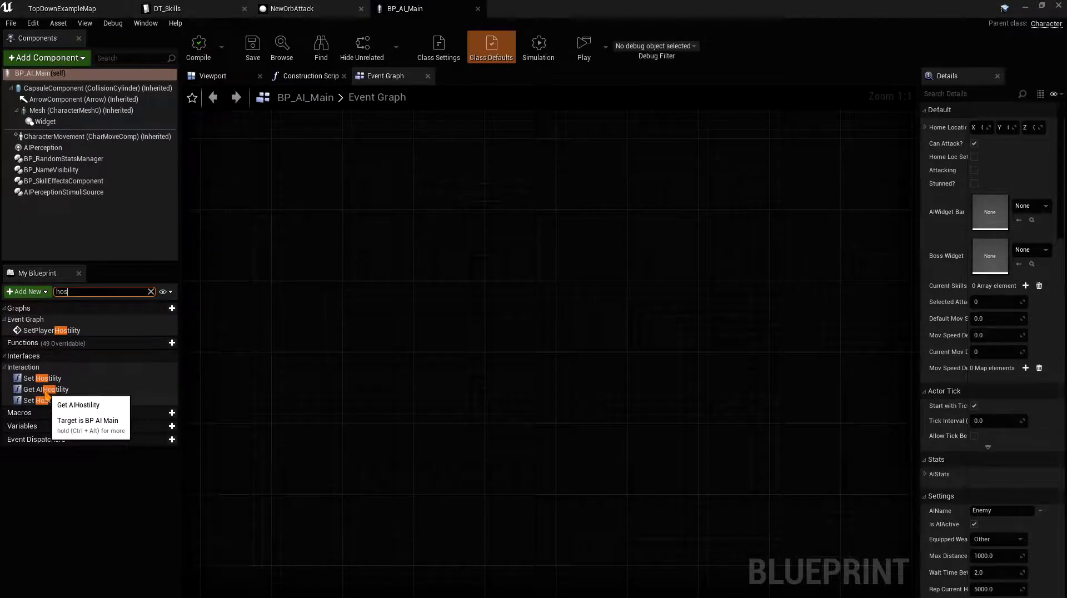
{"action": "double_click", "coordinate": [50, 391]}
{"action": "right_click_drag", "start_coordinate": [345, 388], "coordinate": [309, 384]}
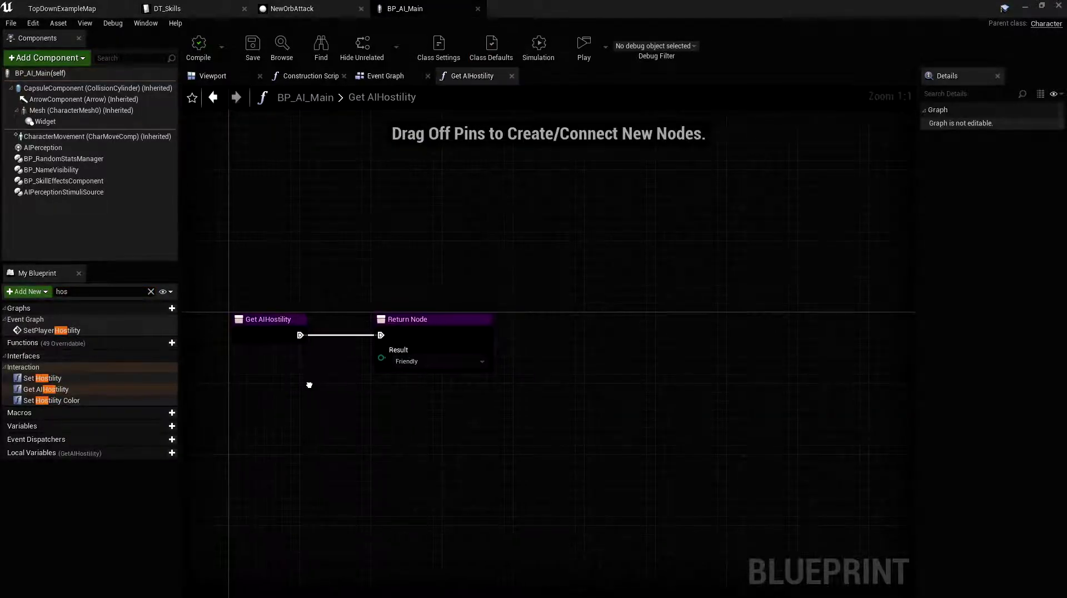
{"action": "left_click_drag", "start_coordinate": [356, 266], "coordinate": [461, 411]}
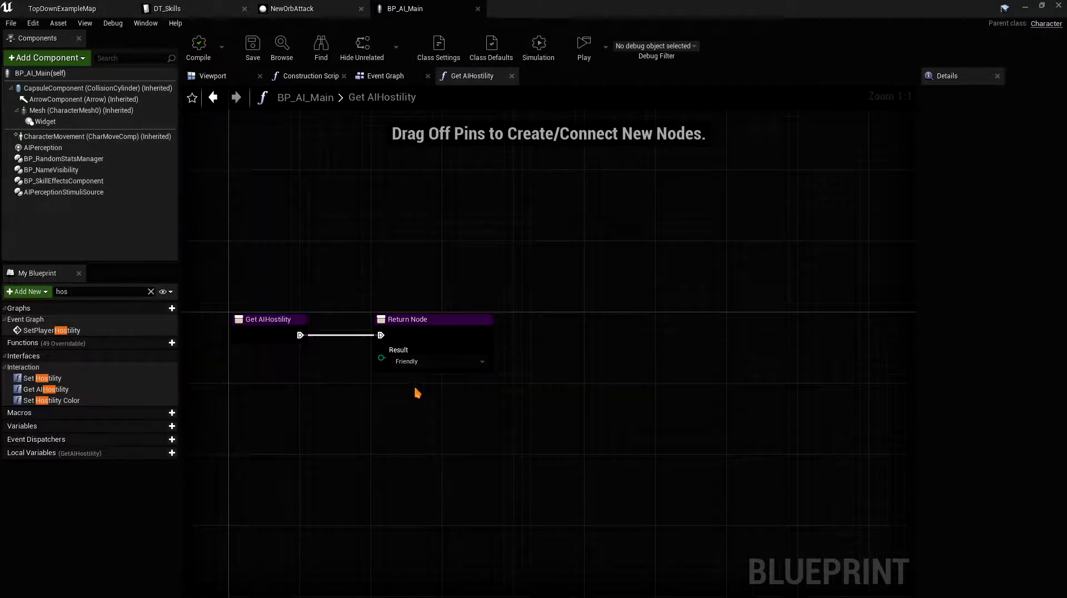
{"action": "middle_click", "coordinate": [399, 6]}
Step: Open BP_ARPG_Character from the Character Blueprints folder and examine its Get AIHostility function and AIHostility variable
{"action": "left_click", "coordinate": [77, 8]}
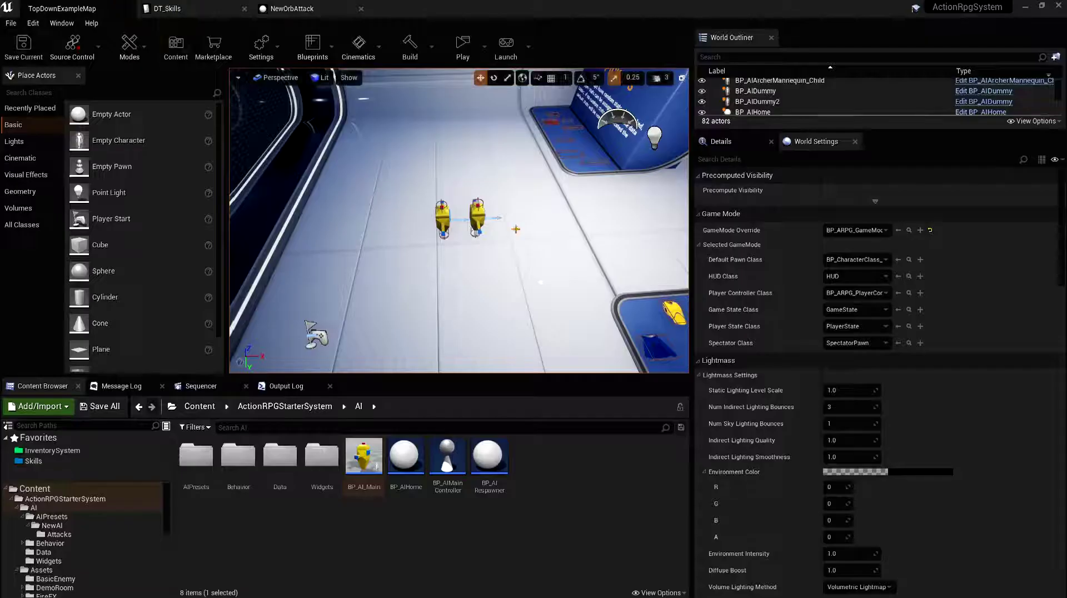
{"action": "double_click", "coordinate": [248, 487]}
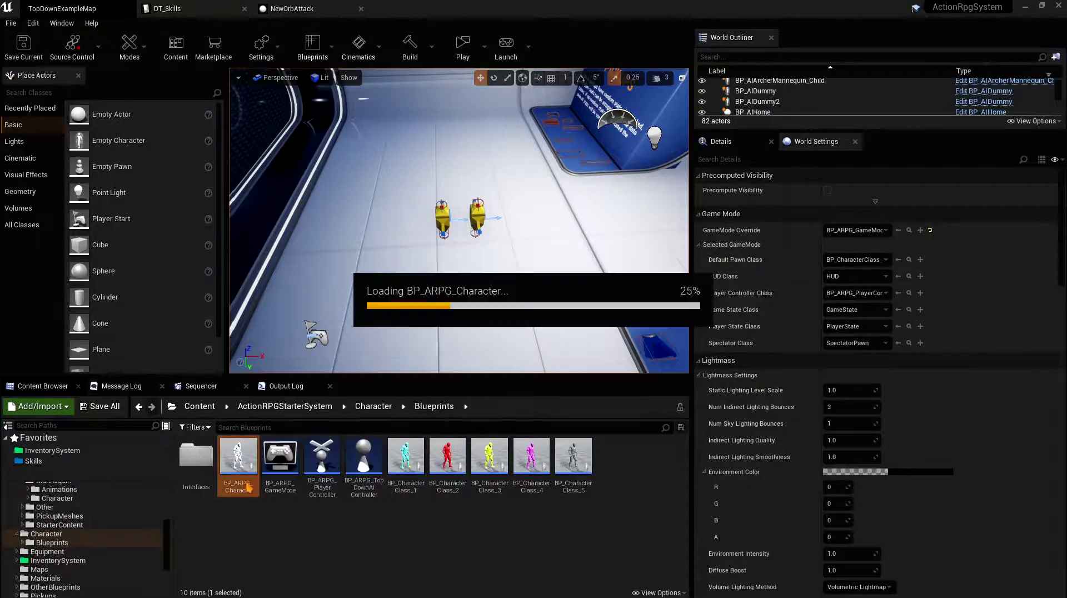
{"action": "left_click", "coordinate": [90, 290]}
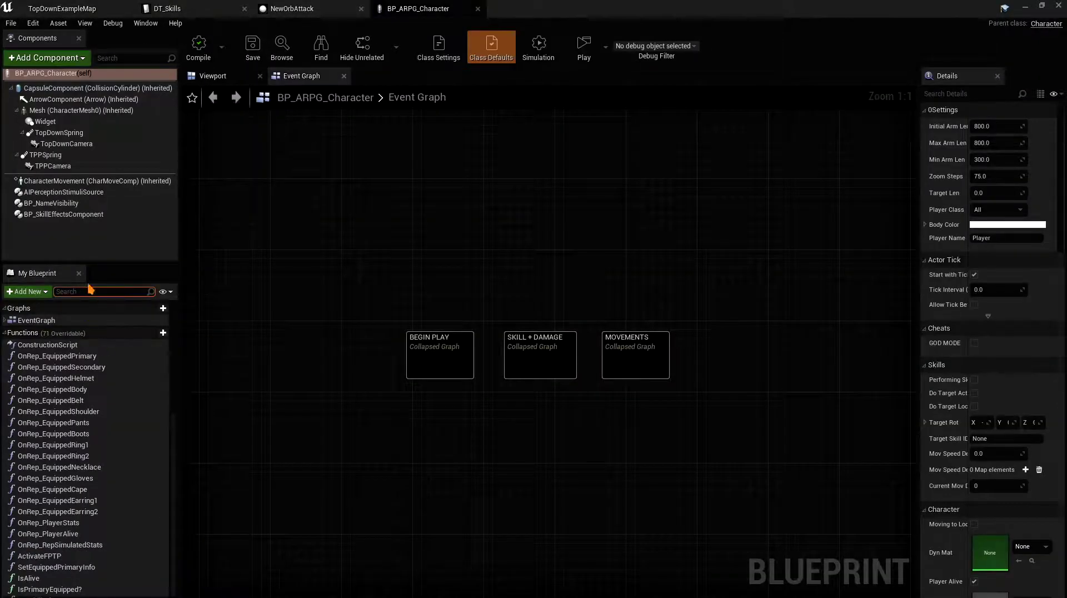
{"action": "type", "text": "hos"}
{"action": "double_click", "coordinate": [45, 368]}
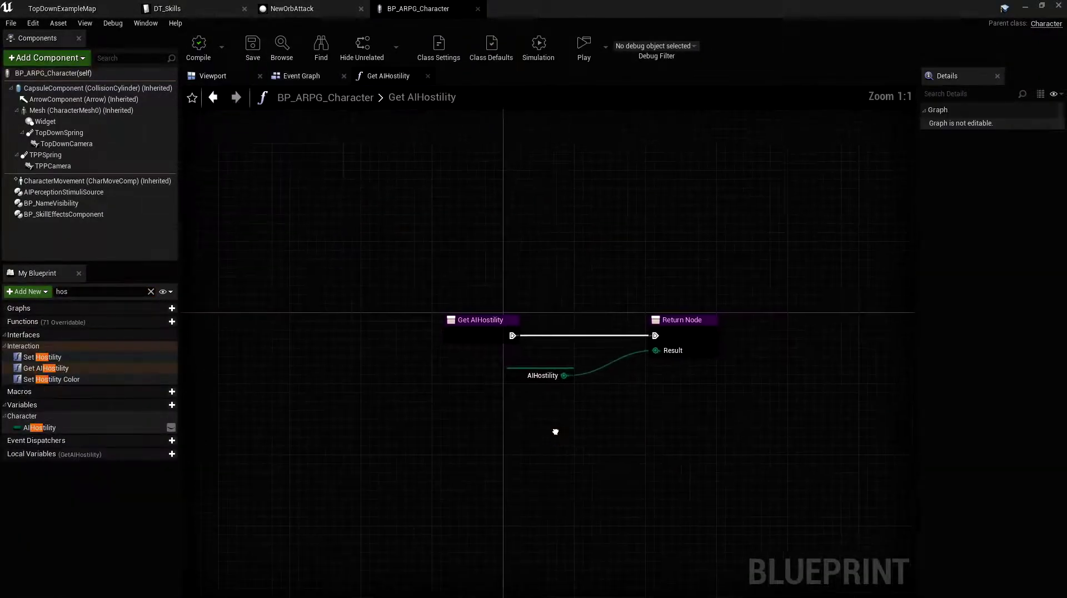
{"action": "left_click_drag", "start_coordinate": [429, 405], "coordinate": [397, 400]}
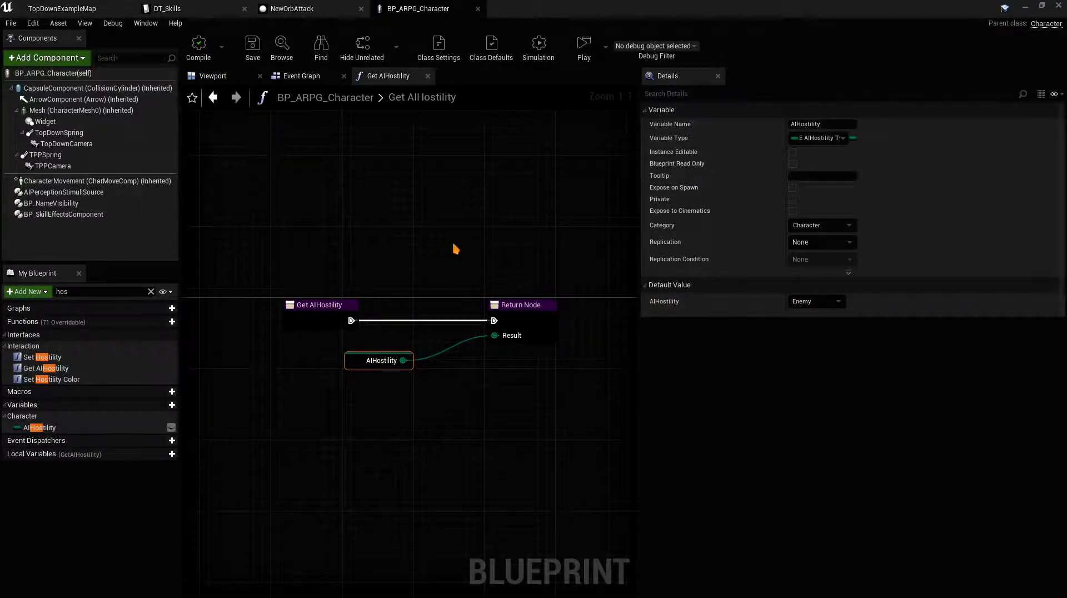
{"action": "middle_click", "coordinate": [420, 5]}
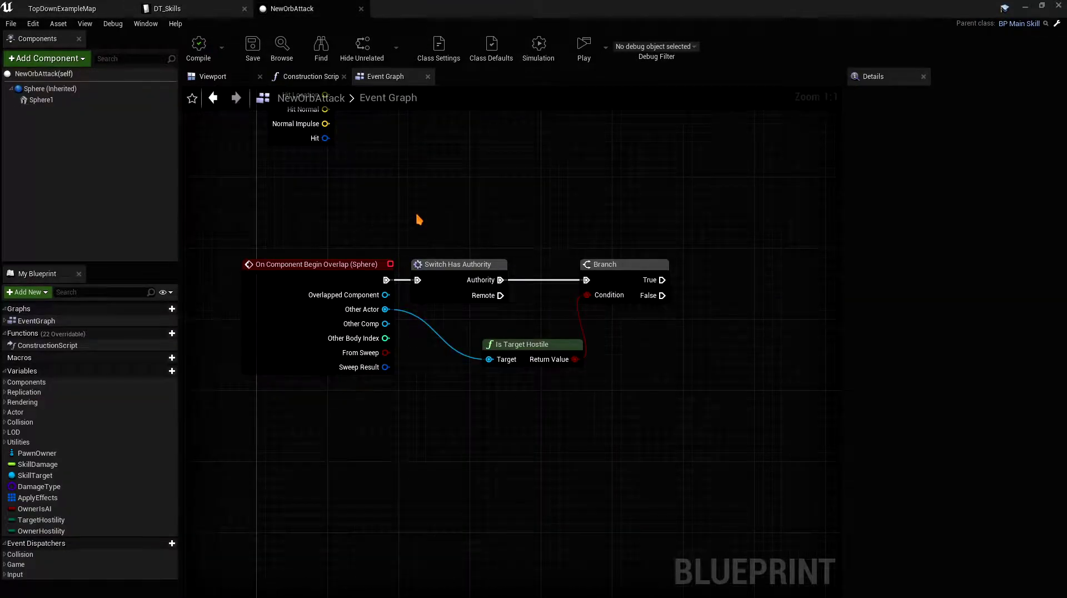
Step: Move the Is Target Hostile node closer to the overlap event and add a Sequence node after the Branch's True output
{"action": "left_click_drag", "start_coordinate": [531, 352], "coordinate": [494, 333]}
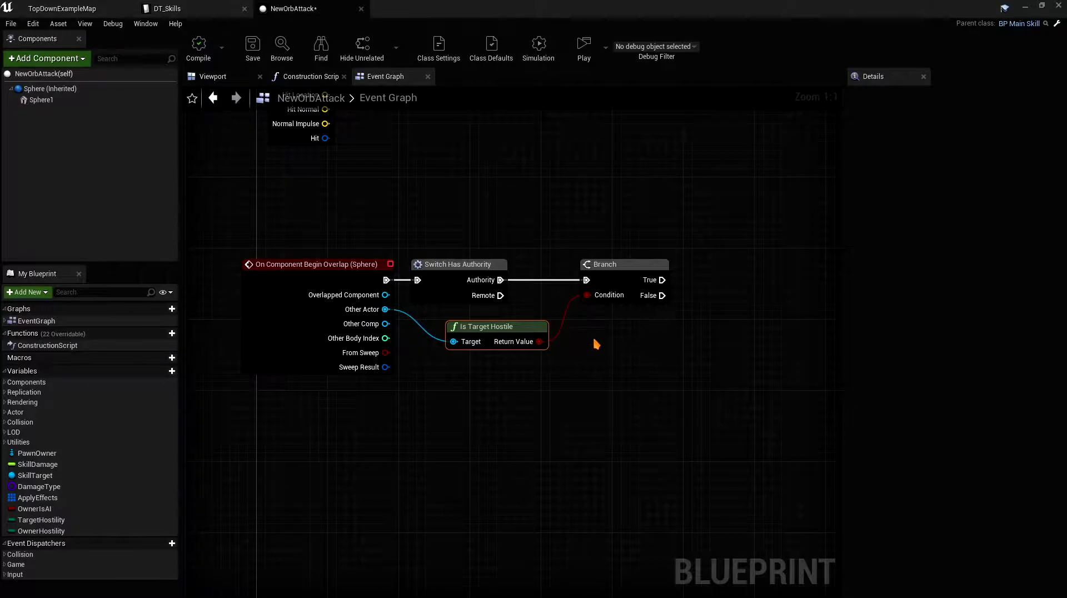
{"action": "right_click_drag", "start_coordinate": [596, 344], "coordinate": [638, 379]}
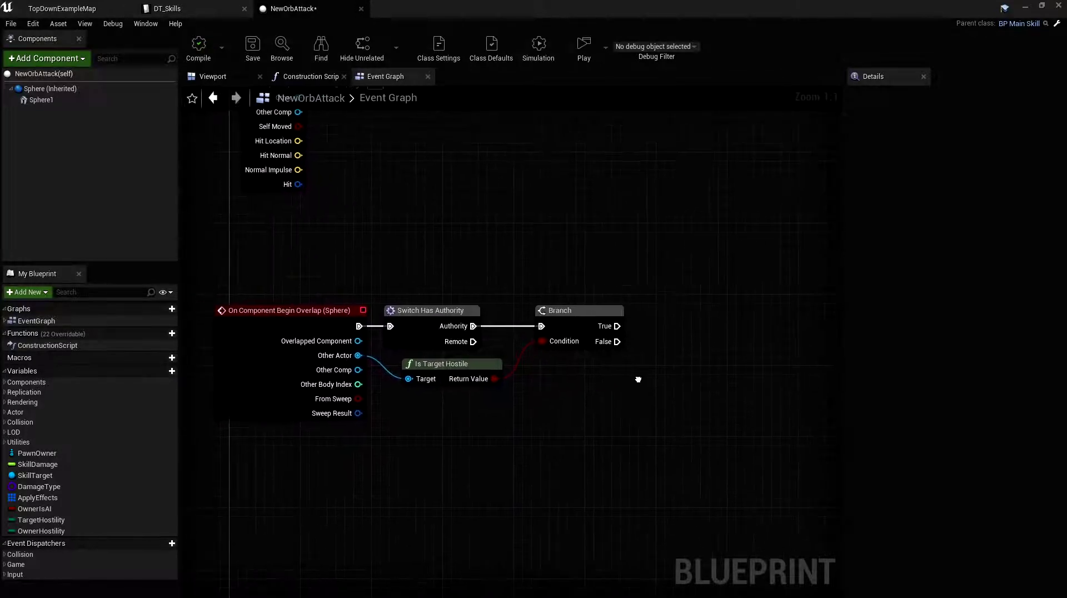
{"action": "left_click", "coordinate": [651, 309]}
Step: Add a DestroyActor node and connect it to the Sequence node's Then 1 output
{"action": "left_click_drag", "start_coordinate": [617, 326], "coordinate": [656, 410]}
{"action": "type", "text": "destroy"}
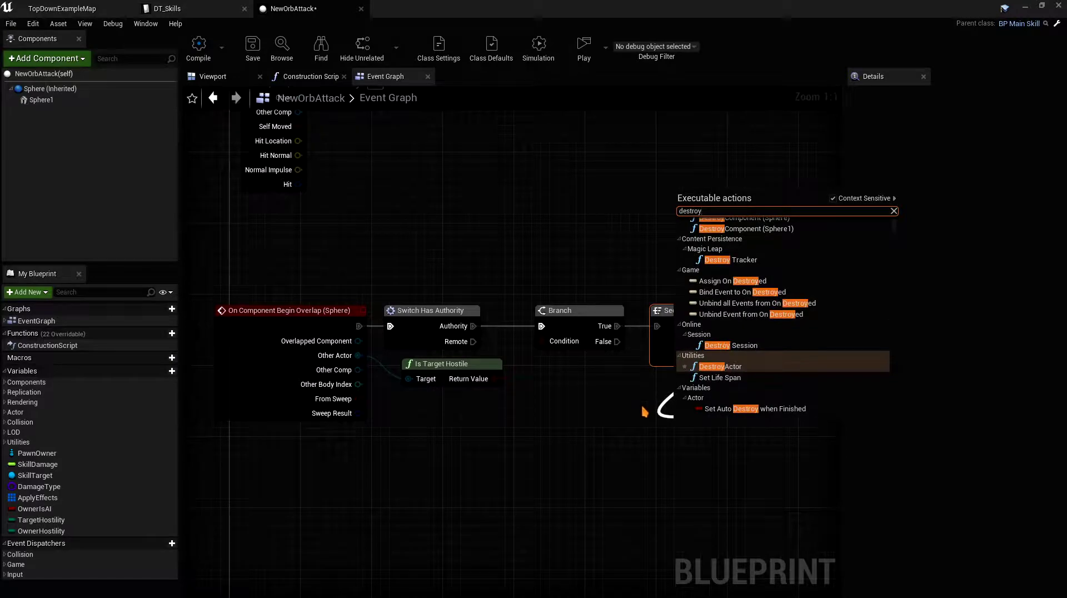
{"action": "key", "text": "Return"}
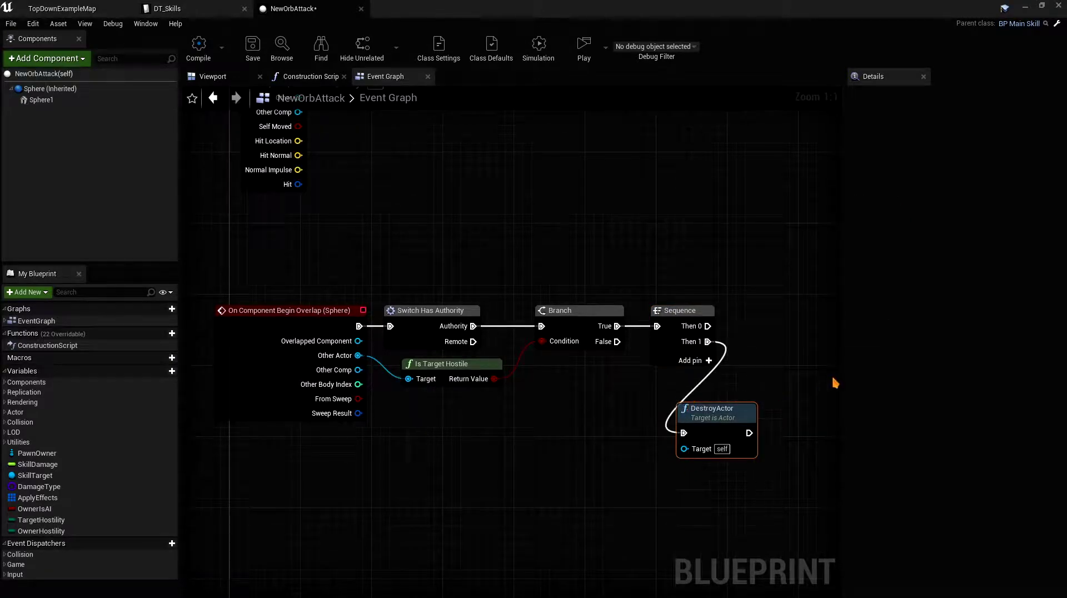
Step: Add an Apply Damage node with the overlap's Other Actor as Damaged Actor and run it from the Sequence's Then 0 output
{"action": "right_click_drag", "start_coordinate": [831, 374], "coordinate": [728, 363]}
{"action": "left_click_drag", "start_coordinate": [280, 353], "coordinate": [770, 276]}
{"action": "left_click", "coordinate": [602, 253]}
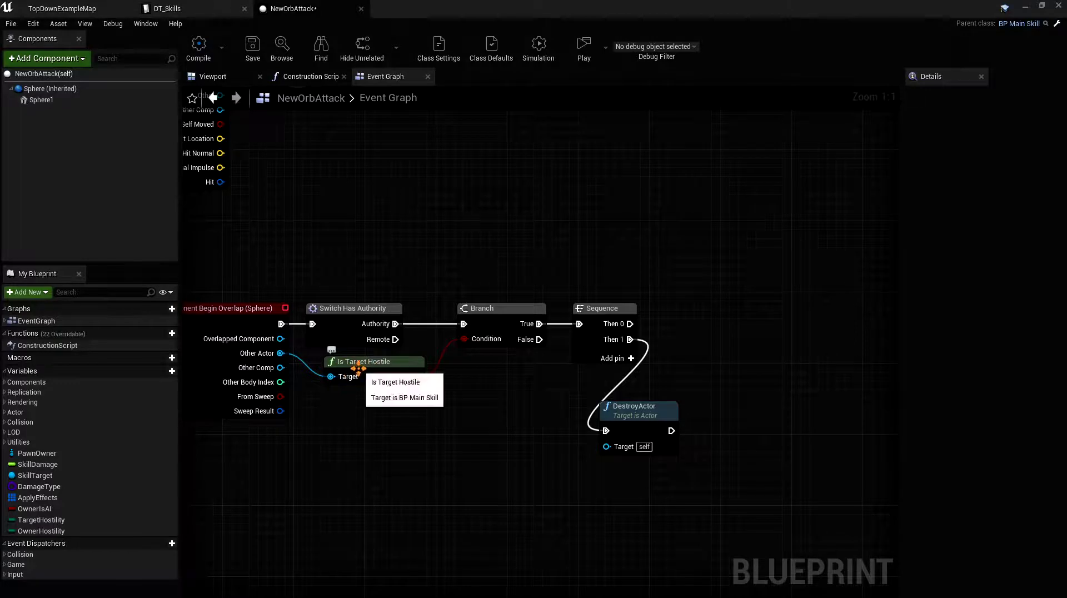
{"action": "left_click_drag", "start_coordinate": [281, 354], "coordinate": [713, 271]}
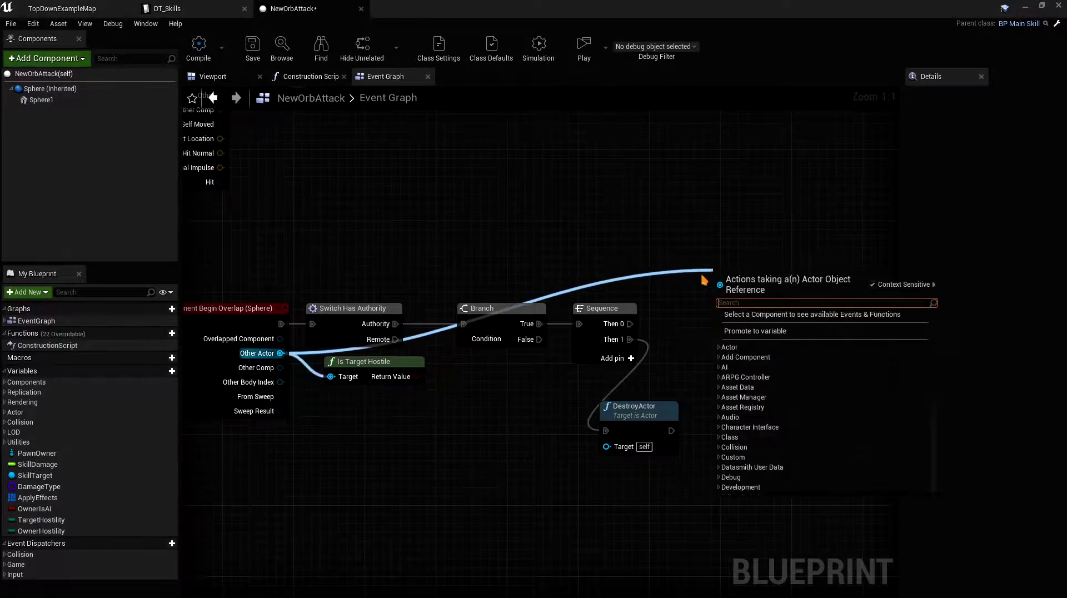
{"action": "type", "text": "applydam"}
{"action": "key", "text": "Return"}
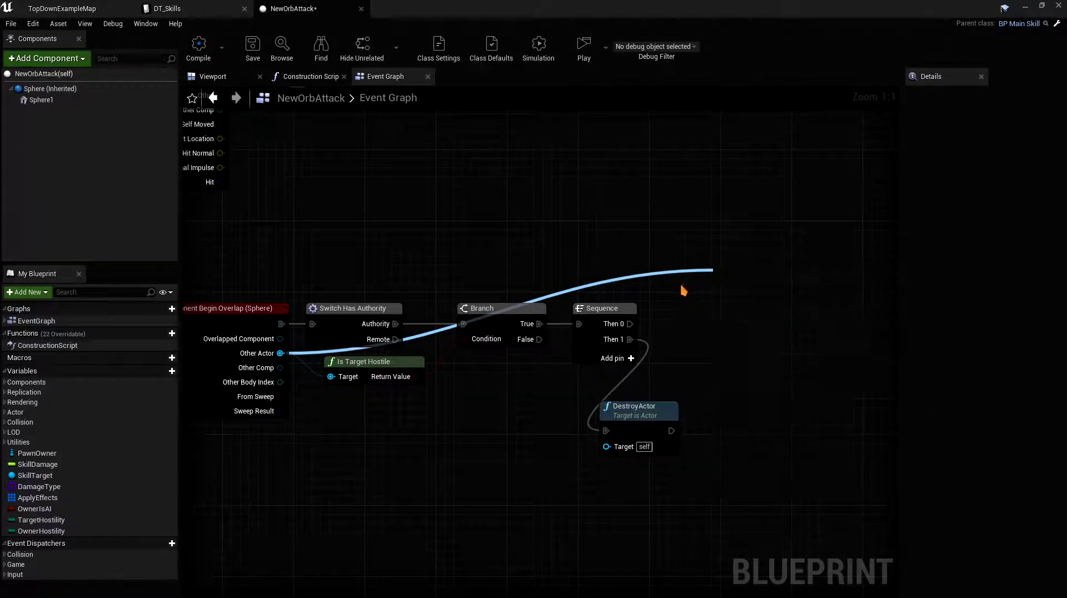
{"action": "left_click_drag", "start_coordinate": [631, 324], "coordinate": [776, 309]}
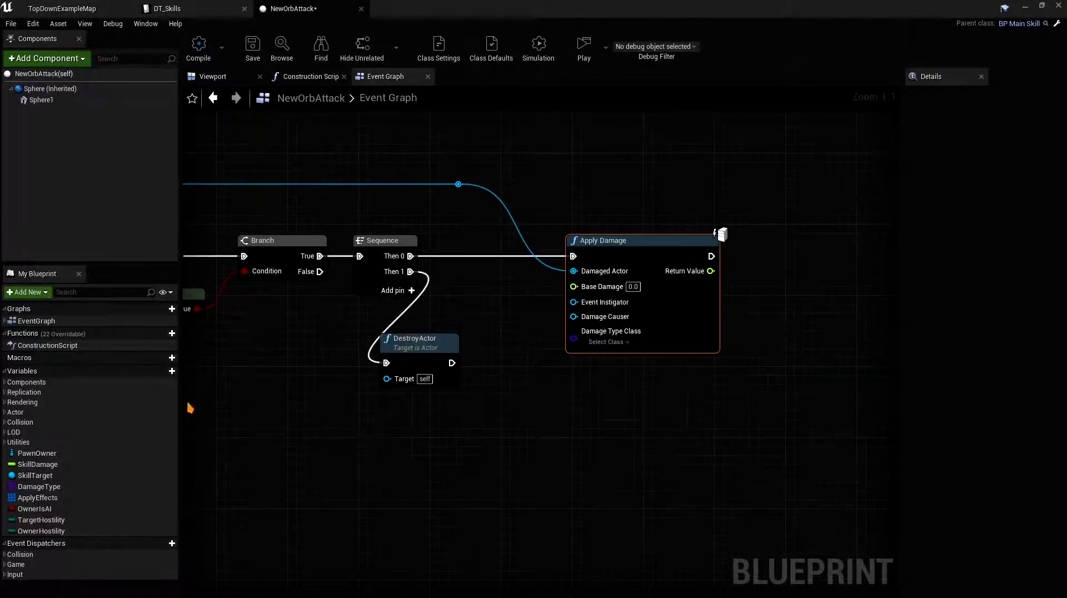
Step: Feed the SkillDamage, DamageType and PawnOwner variables into Apply Damage's Base Damage, Damage Type Class and Damage Causer inputs
{"action": "left_click_drag", "start_coordinate": [50, 466], "coordinate": [573, 285]}
{"action": "left_click", "coordinate": [478, 307]}
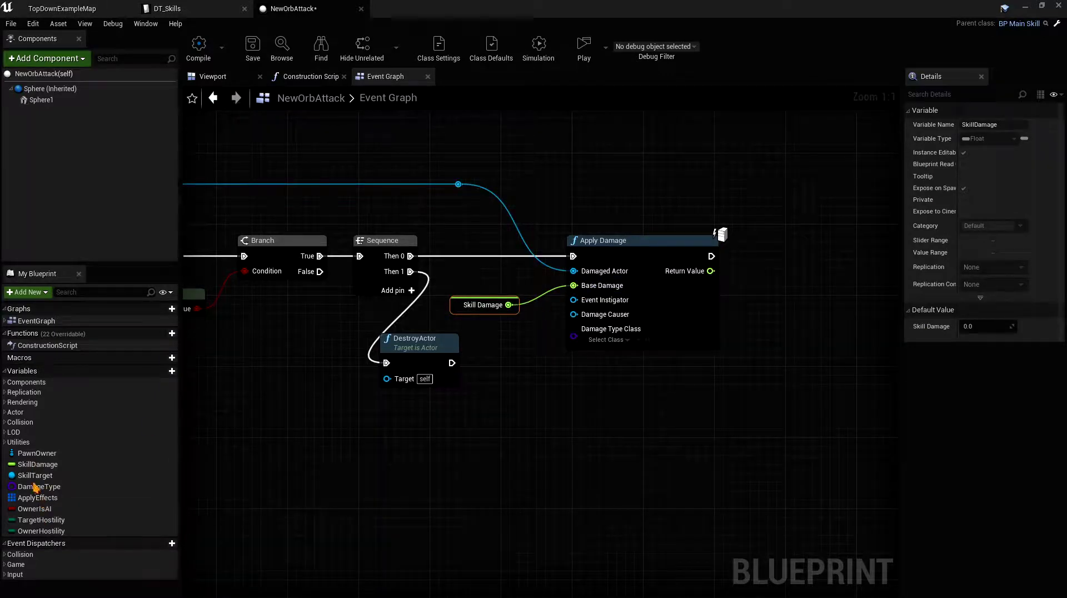
{"action": "left_click_drag", "start_coordinate": [40, 487], "coordinate": [509, 427]}
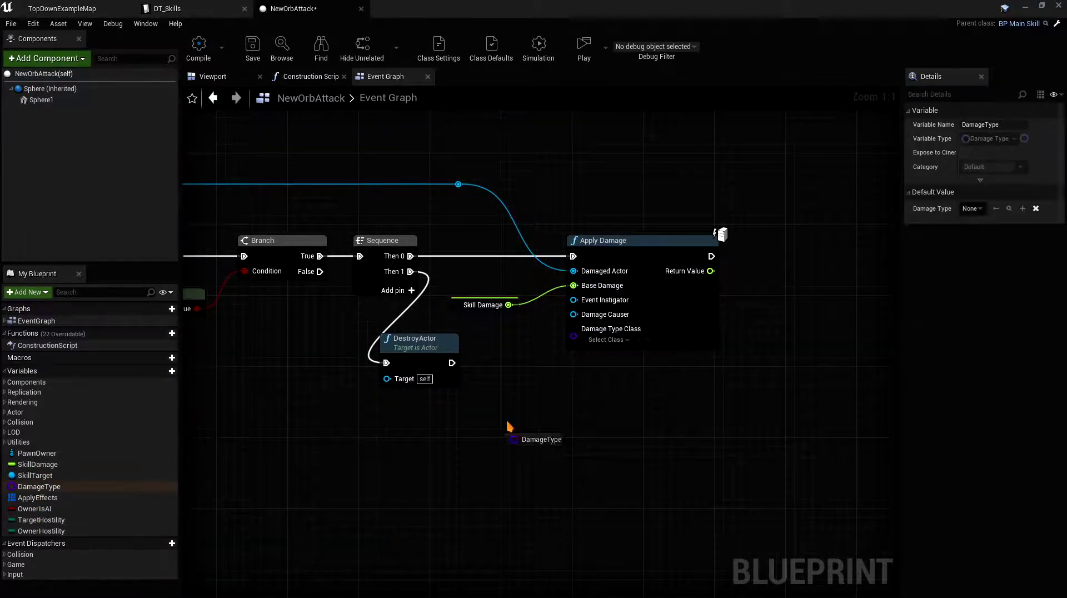
{"action": "left_click", "coordinate": [526, 352]}
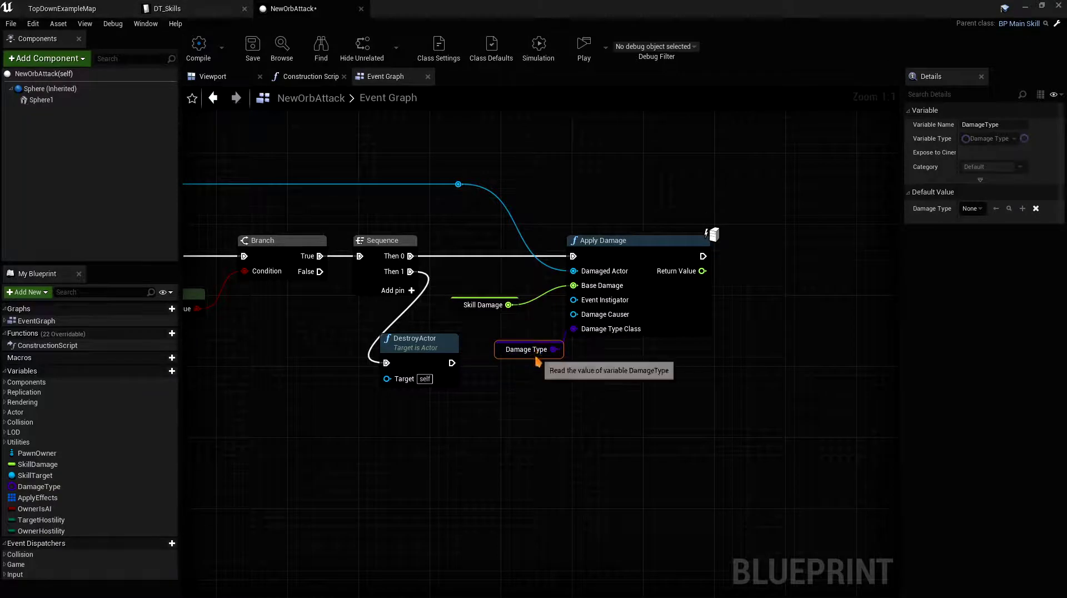
{"action": "left_click_drag", "start_coordinate": [553, 367], "coordinate": [575, 328]}
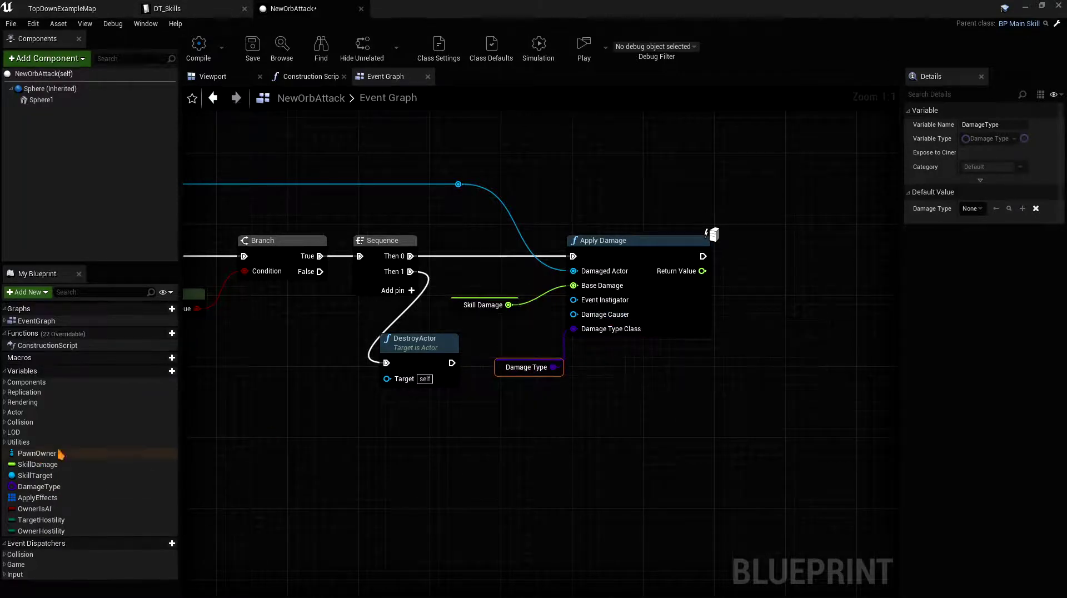
{"action": "left_click_drag", "start_coordinate": [59, 453], "coordinate": [575, 315]}
{"action": "left_click", "coordinate": [508, 345]}
{"action": "left_click_drag", "start_coordinate": [517, 341], "coordinate": [500, 366]}
Step: Add an Apply Skill Effects node after Apply Damage, with the overlap's Other Actor as its Target Actor
{"action": "right_click_drag", "start_coordinate": [696, 321], "coordinate": [510, 359]}
{"action": "left_click_drag", "start_coordinate": [273, 222], "coordinate": [709, 237]}
{"action": "type", "text": "appl"}
{"action": "key", "text": "Return"}
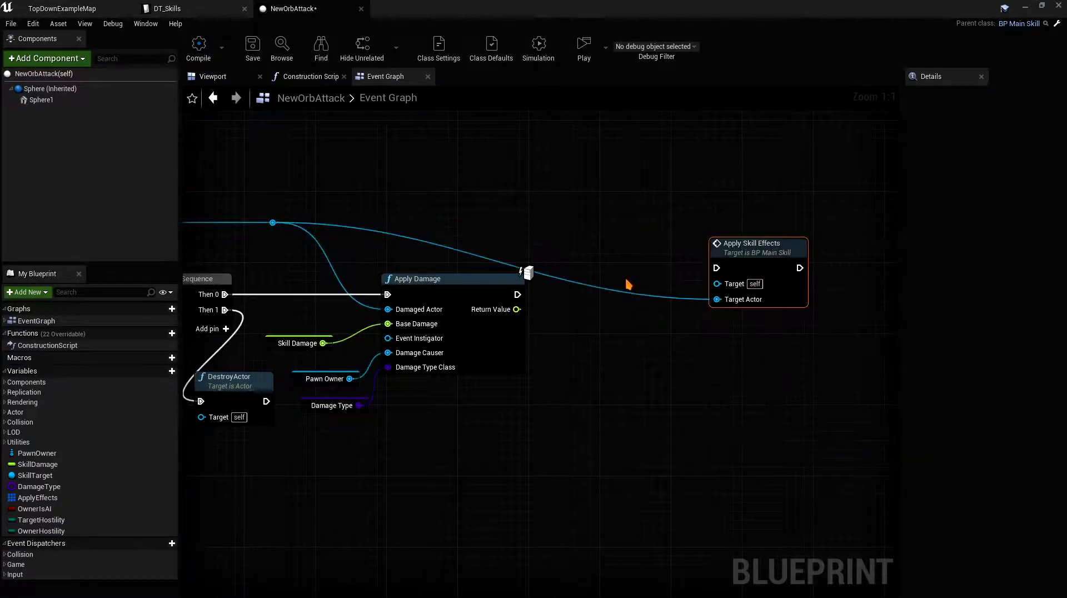
{"action": "left_click_drag", "start_coordinate": [518, 294], "coordinate": [724, 272]}
{"action": "left_click_drag", "start_coordinate": [724, 272], "coordinate": [724, 273]}
{"action": "left_click_drag", "start_coordinate": [716, 406], "coordinate": [650, 254]}
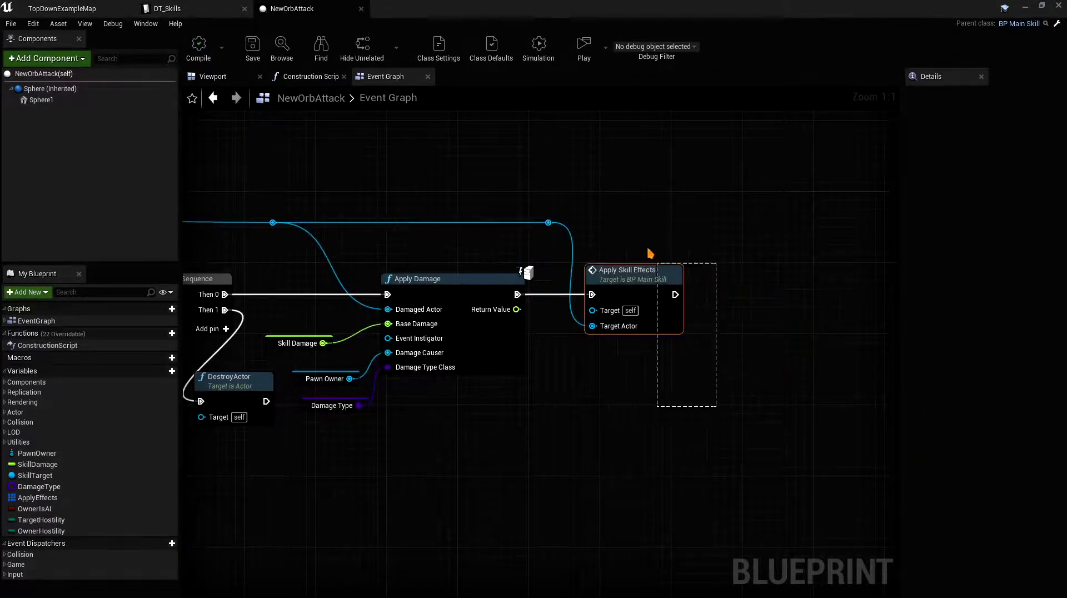
Step: Open BP_ARPG_Character and examine its BP_SkillEffectsComponent, implemented interfaces and Skill Effects interface functions
{"action": "left_click", "coordinate": [73, 7]}
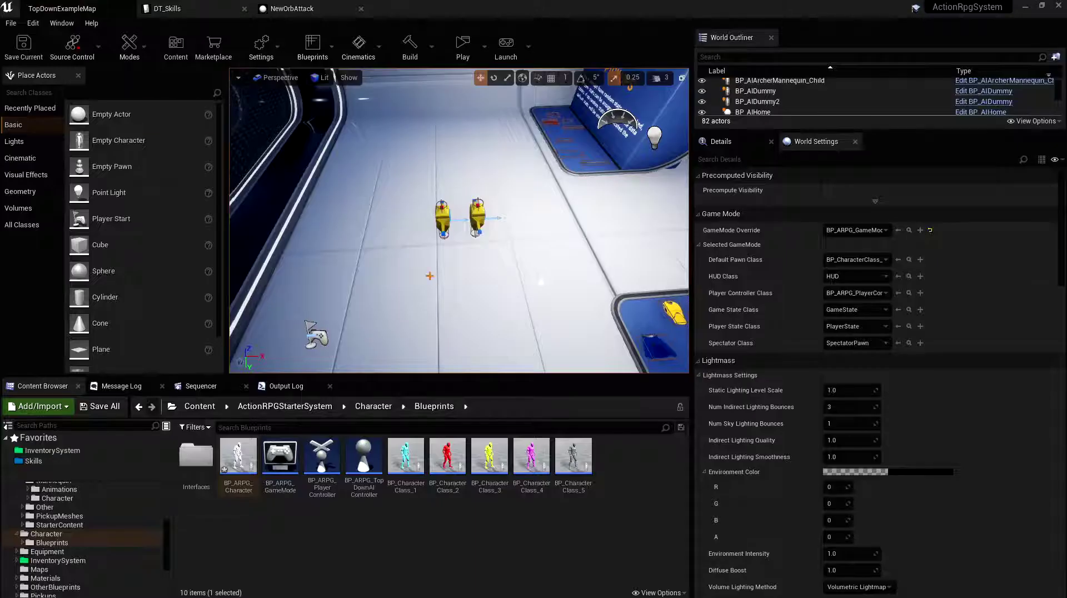
{"action": "double_click", "coordinate": [255, 455]}
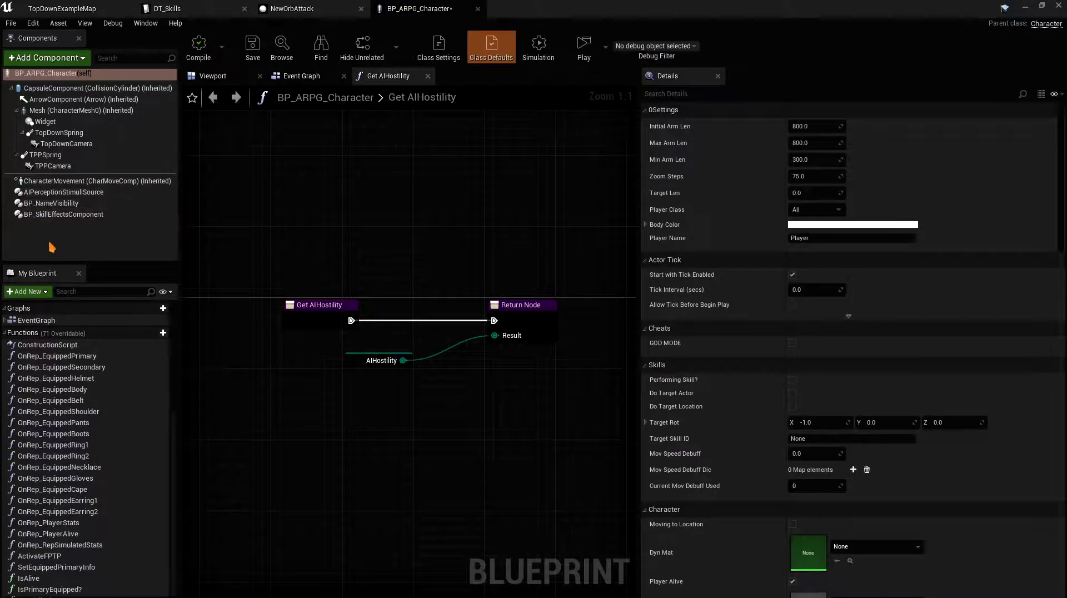
{"action": "left_click", "coordinate": [63, 216]}
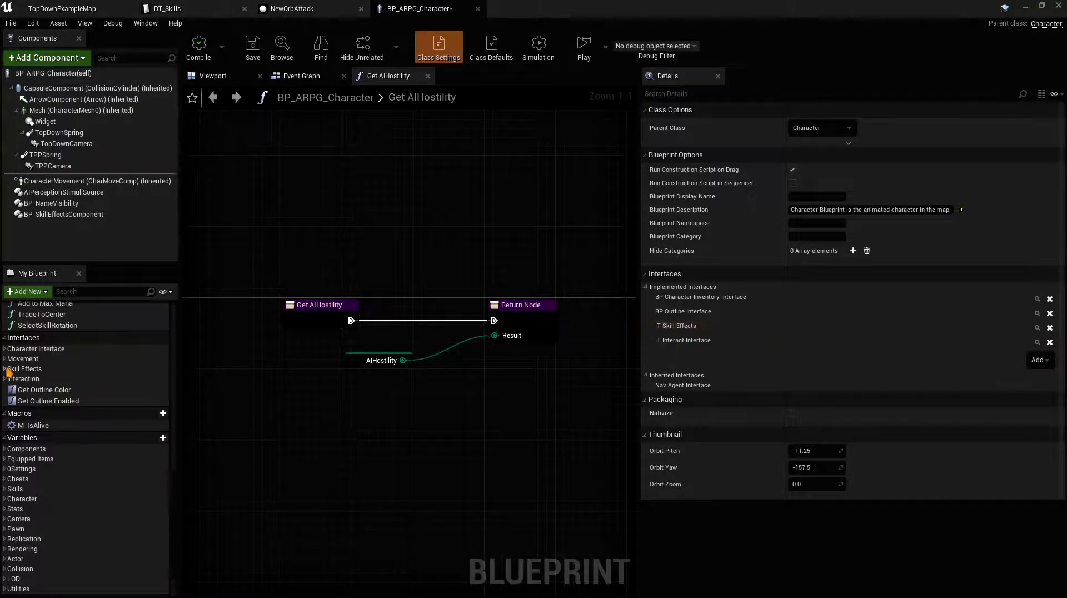
{"action": "left_click", "coordinate": [5, 369]}
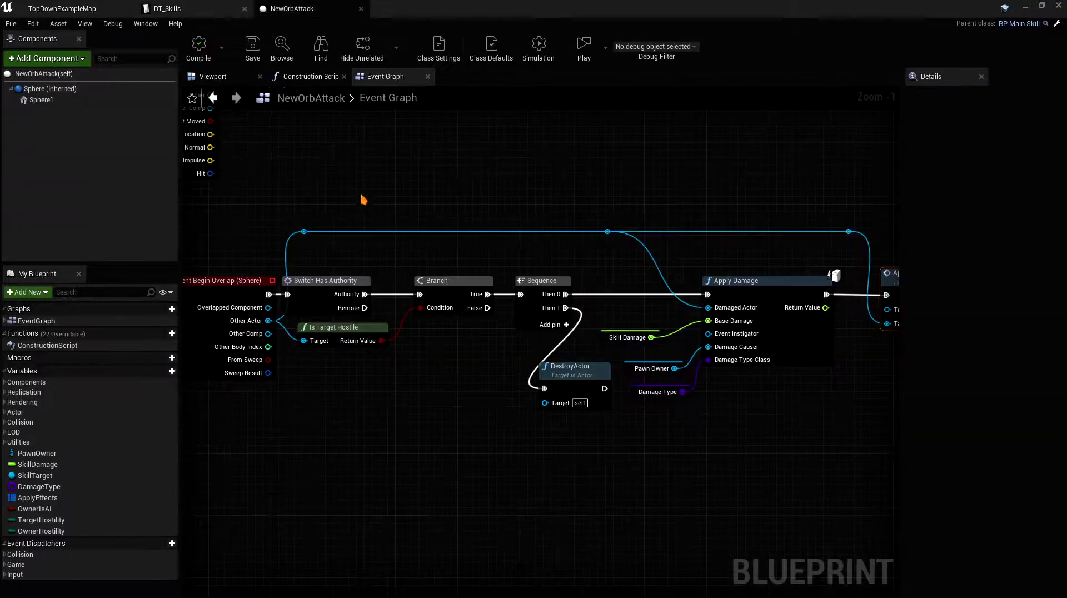
Step: Add a Projectile Movement component to the NewOrbAttack blueprint and set its Initial Speed to 1000
{"action": "left_click", "coordinate": [213, 77]}
{"action": "left_click", "coordinate": [45, 58]}
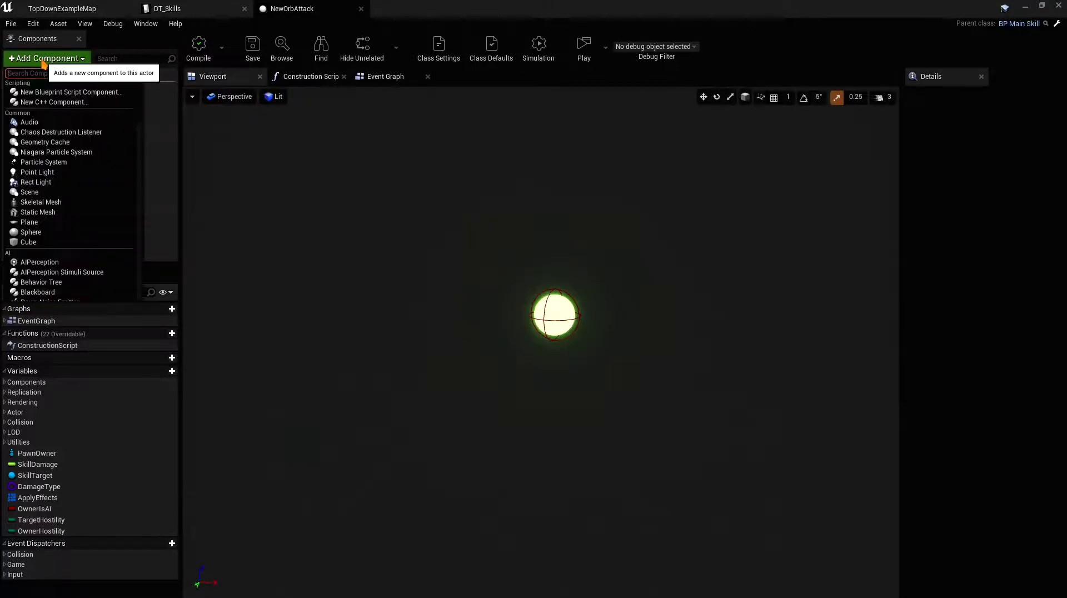
{"action": "type", "text": "projectile"}
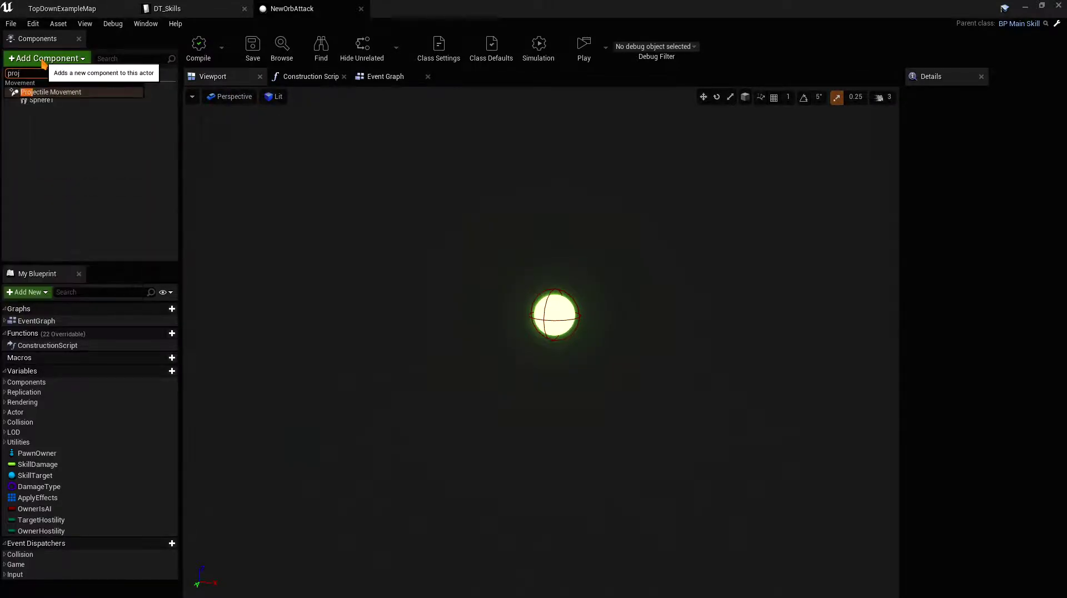
{"action": "left_click", "coordinate": [75, 92]}
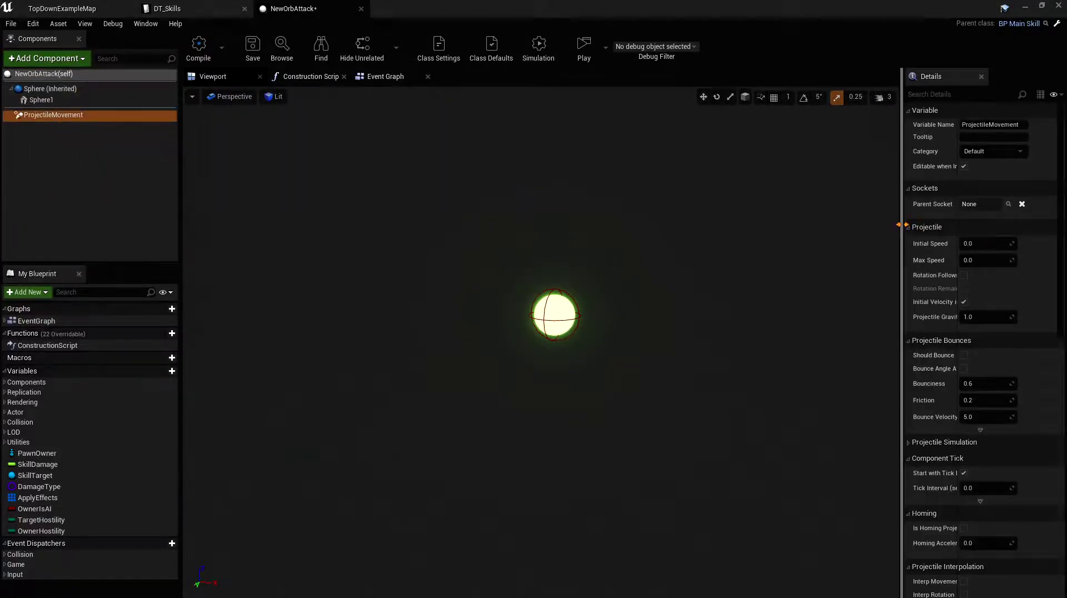
{"action": "left_click_drag", "start_coordinate": [902, 229], "coordinate": [559, 206]}
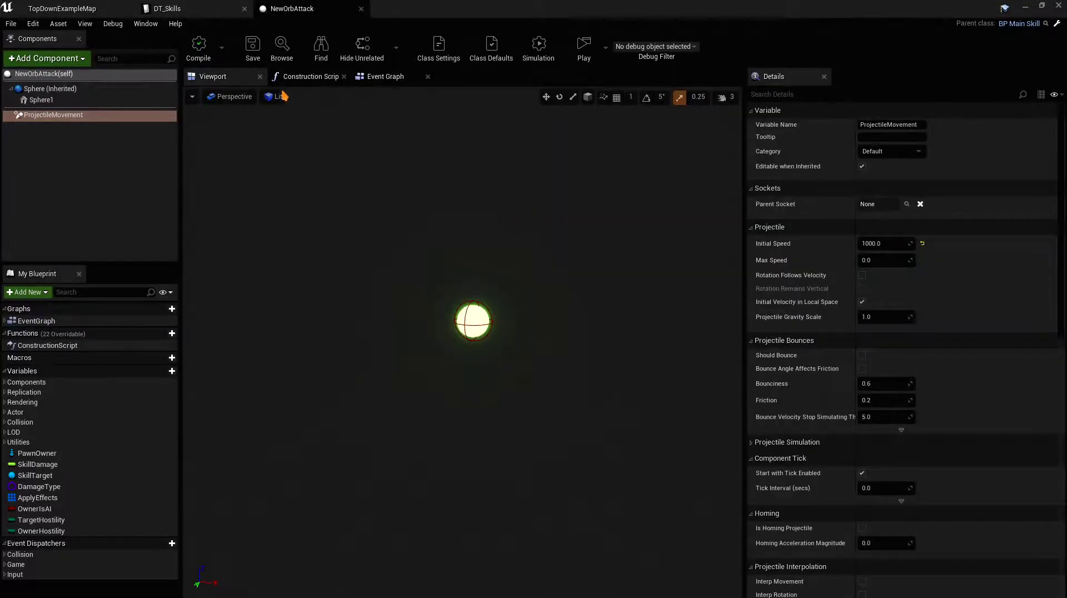
Step: In DT_Skills, set the OrbAttack row's SkillToSpawn to NewOrbAttack and save the data table
{"action": "left_click", "coordinate": [170, 10]}
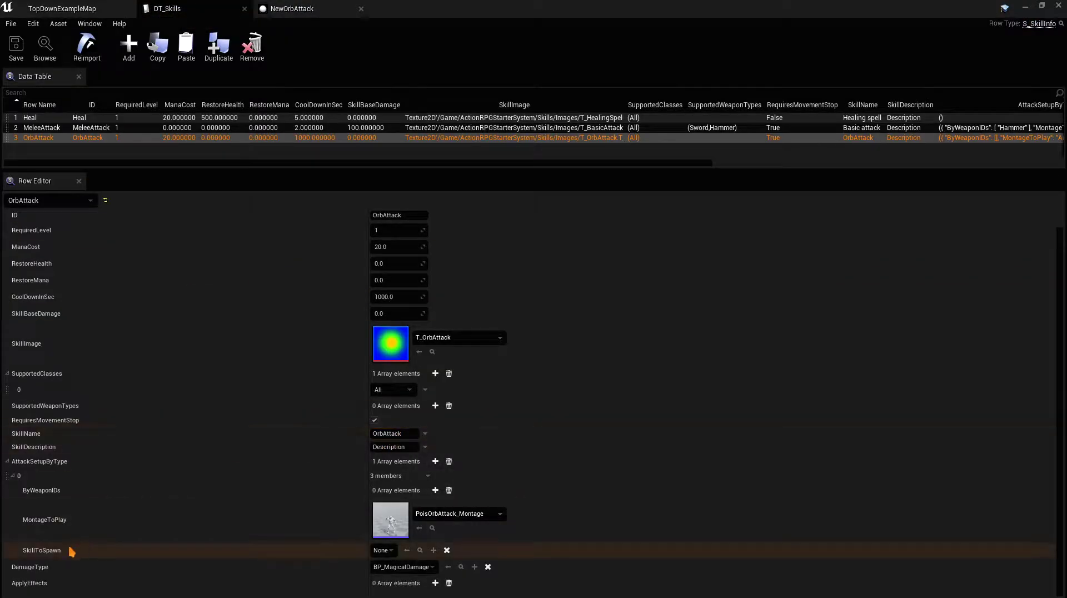
{"action": "left_click", "coordinate": [392, 551]}
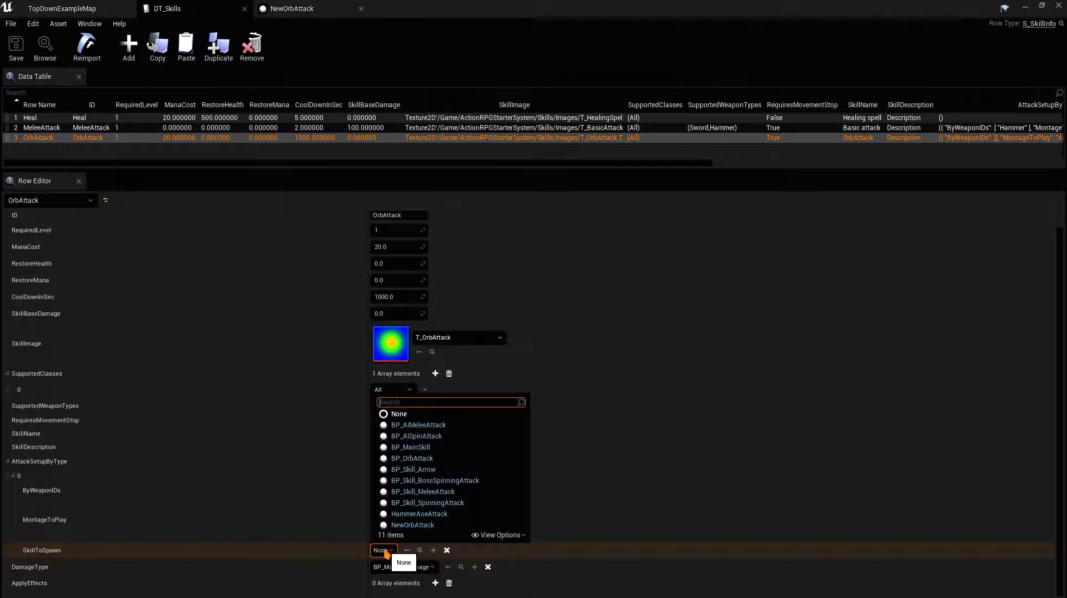
{"action": "type", "text": "newo"}
{"action": "left_click", "coordinate": [413, 525]}
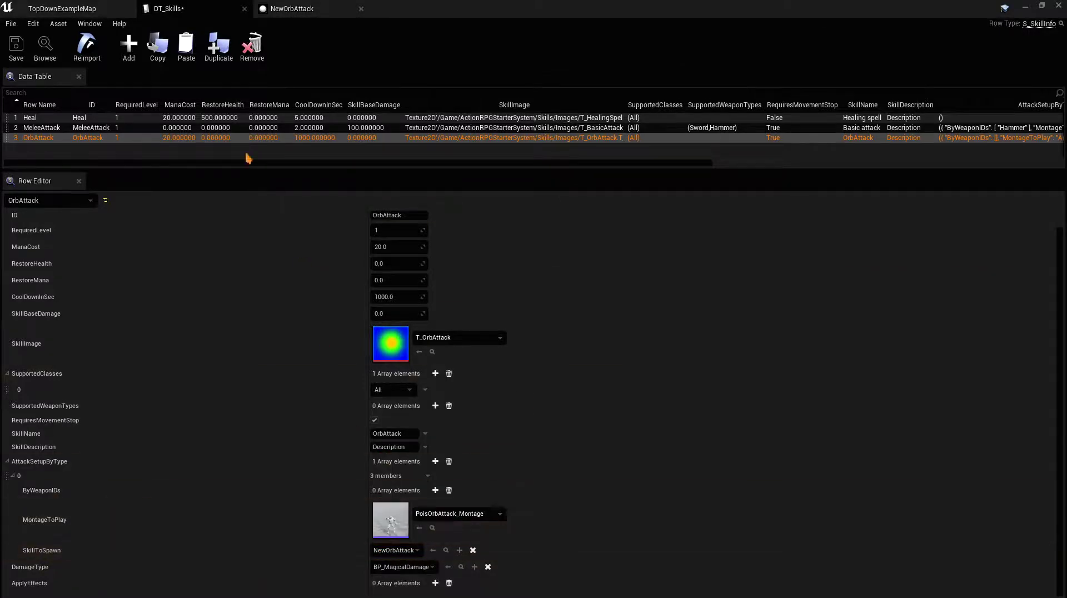
{"action": "left_click", "coordinate": [62, 8]}
{"action": "right_click_drag", "start_coordinate": [459, 233], "coordinate": [455, 234]}
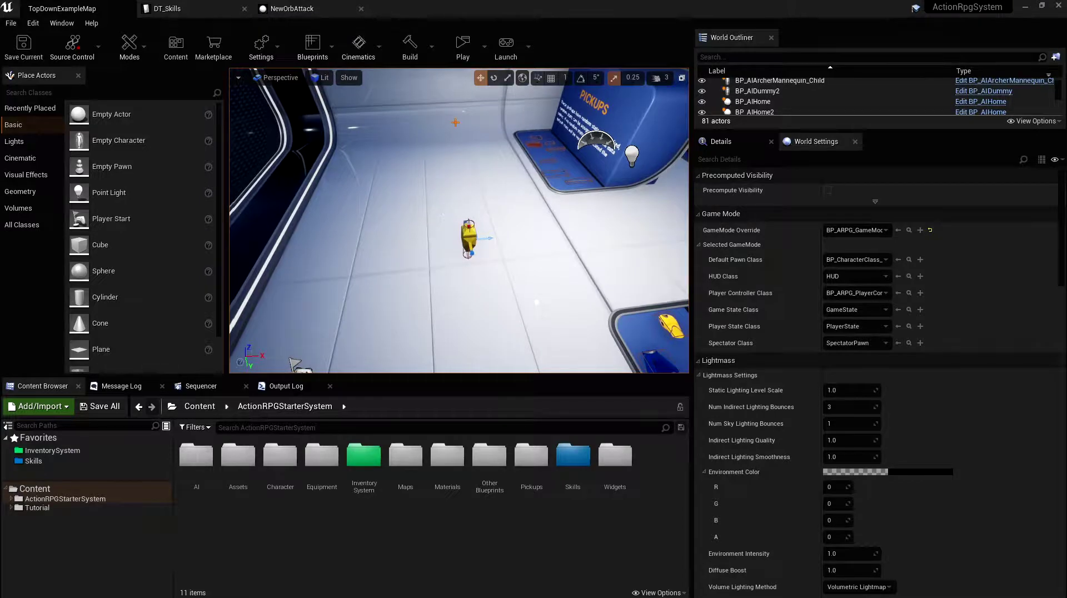
Step: Set the OrbAttack row's CoolDownInSec to 1 and SkillBaseDamage to 100, and save the data table
{"action": "key", "text": "ctrl+Tab"}
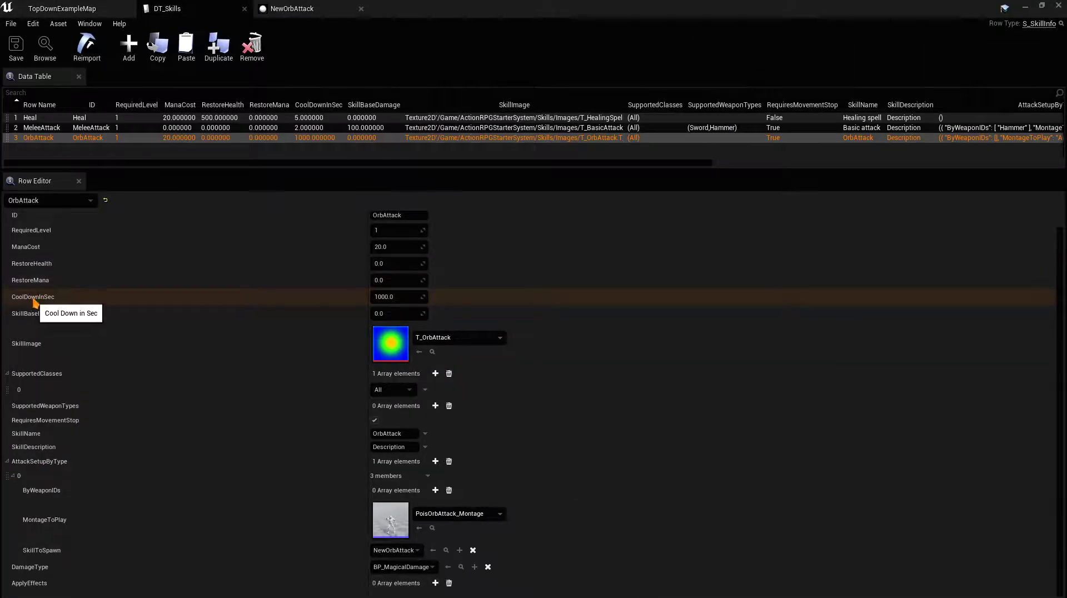
{"action": "type", "text": "1"}
{"action": "key", "text": "Return"}
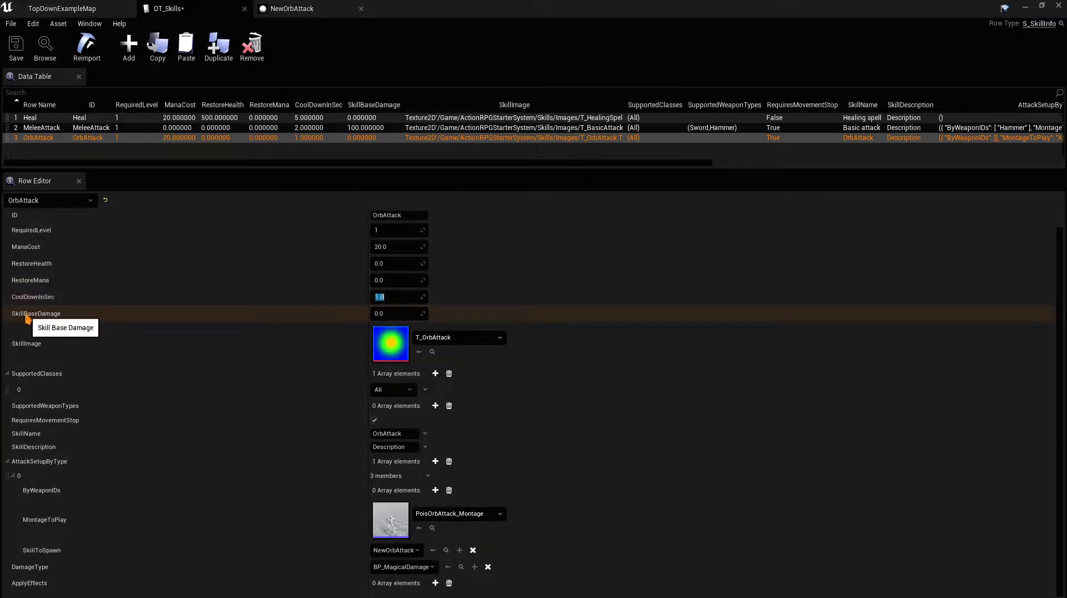
{"action": "type", "text": "100"}
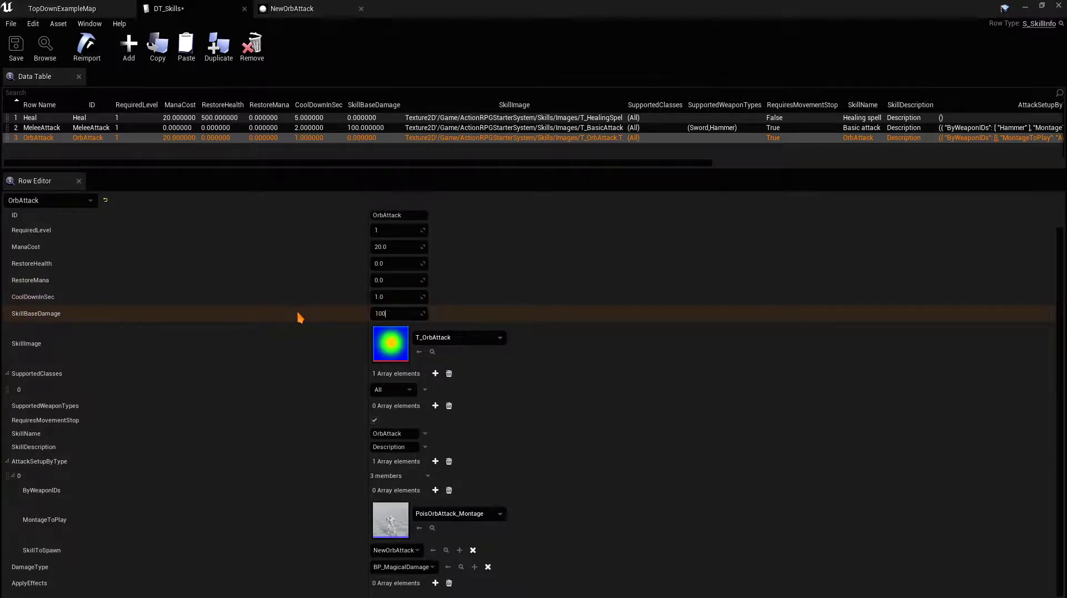
{"action": "key", "text": "Return"}
{"action": "left_click", "coordinate": [16, 49]}
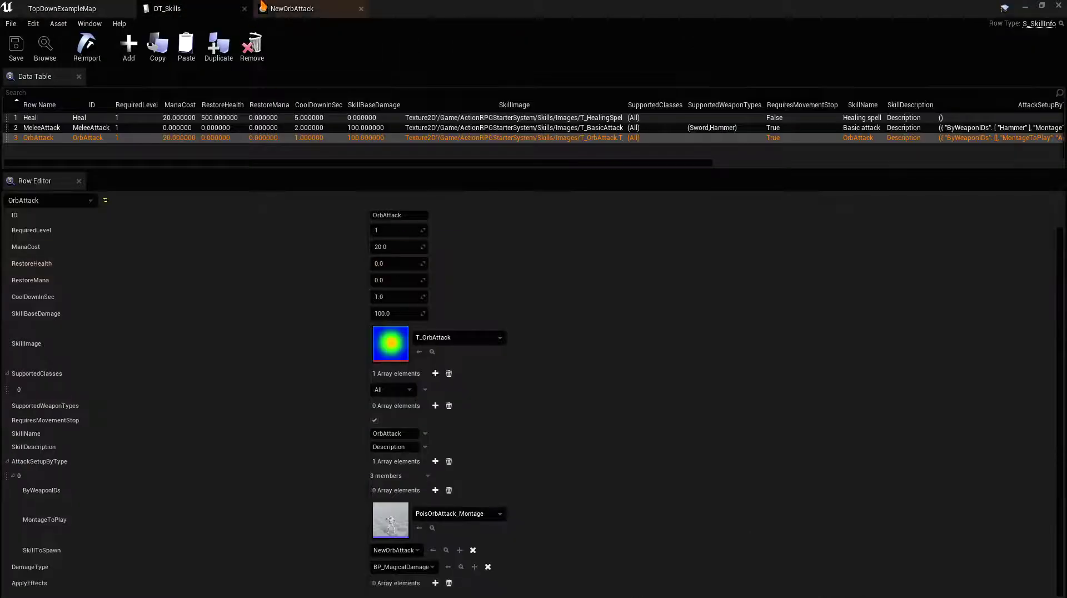
Step: In NewOrbAttack, set the Sphere1 mesh's Collision Preset to NoCollision, and compile and close the blueprint
{"action": "left_click", "coordinate": [292, 8]}
{"action": "left_click", "coordinate": [41, 100]}
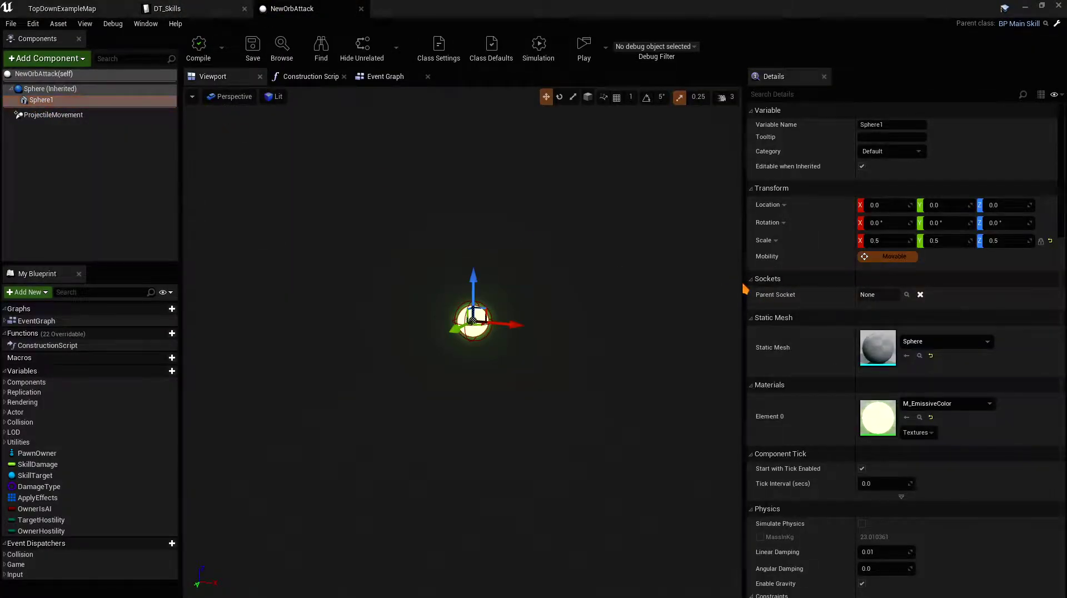
{"action": "left_click_drag", "start_coordinate": [745, 289], "coordinate": [614, 279]}
{"action": "scroll", "coordinate": [667, 362], "scroll_direction": "down", "scroll_amount": 3}
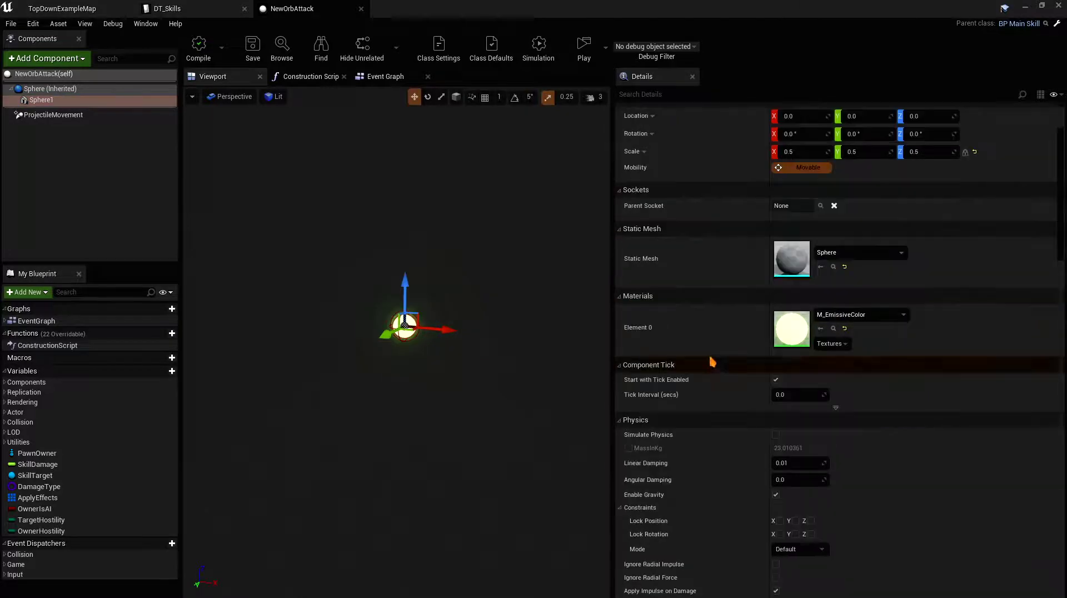
{"action": "left_click", "coordinate": [689, 94]}
{"action": "type", "text": "coll"}
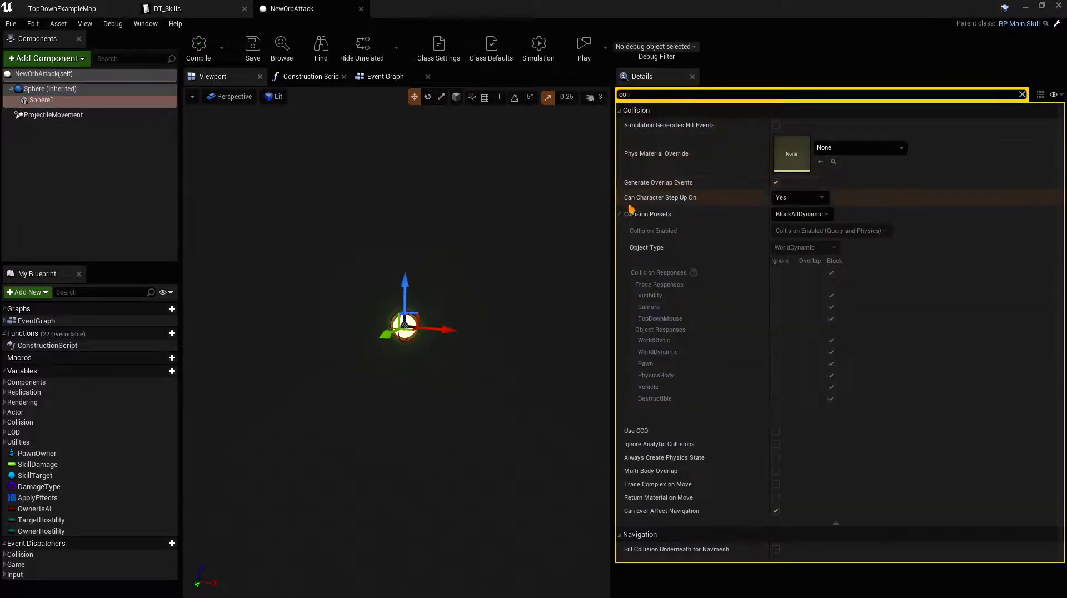
{"action": "left_click", "coordinate": [794, 214]}
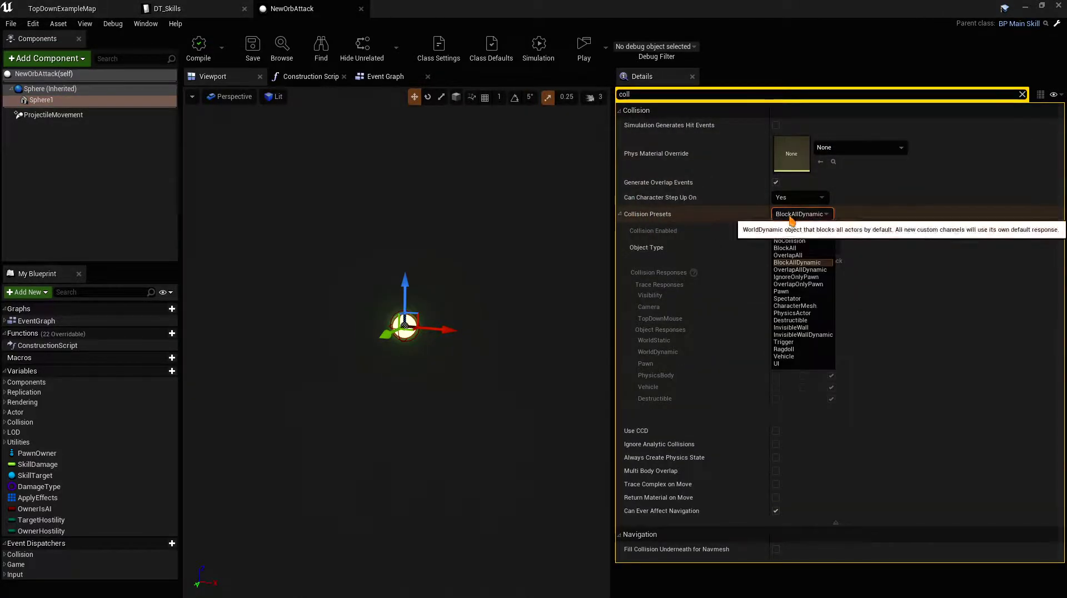
{"action": "left_click", "coordinate": [790, 242]}
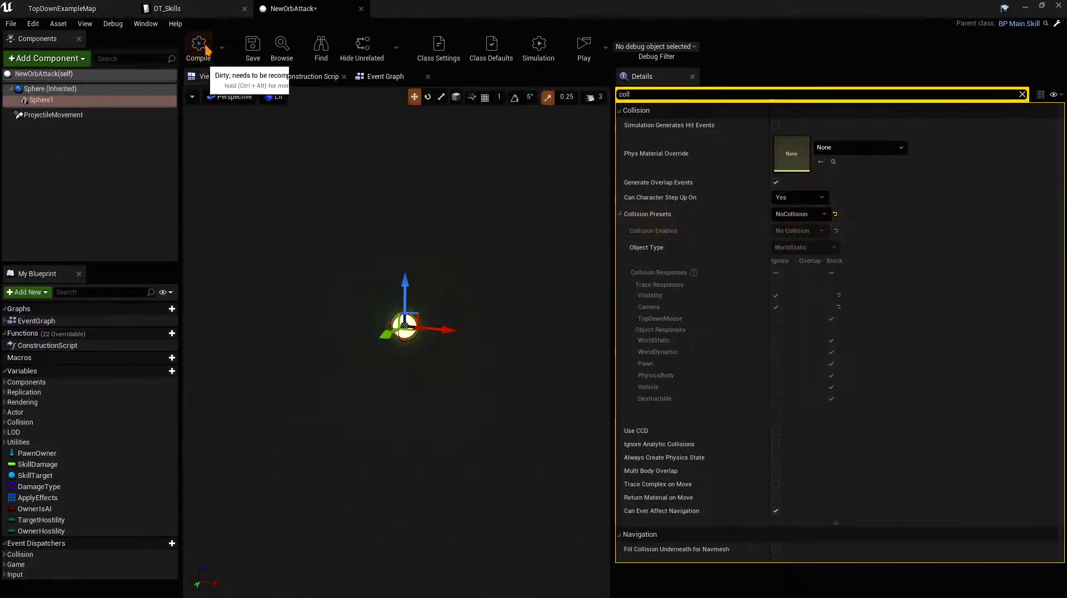
{"action": "left_click", "coordinate": [361, 9]}
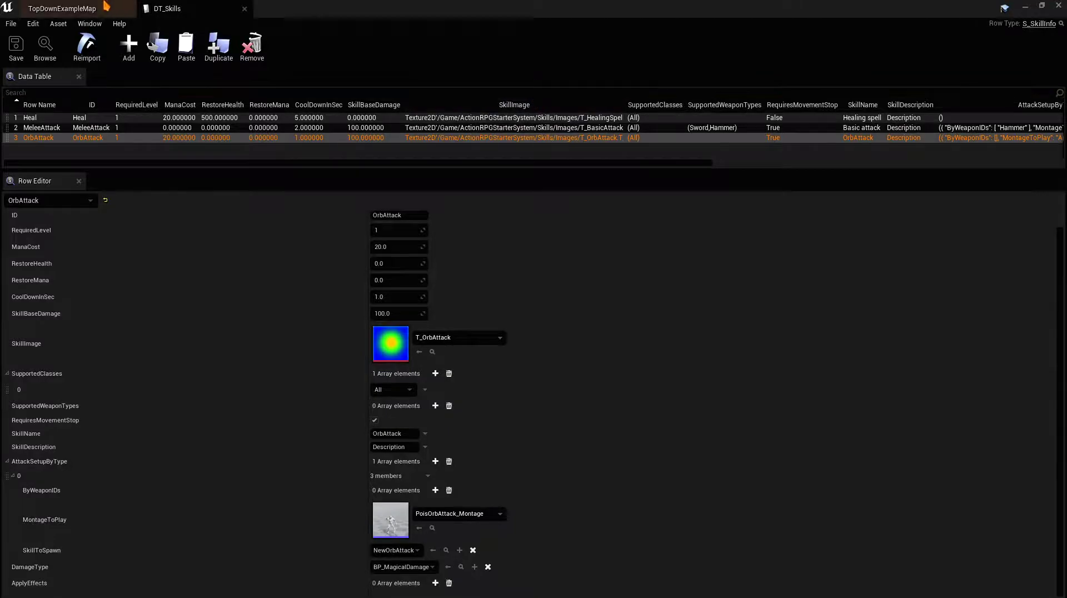
Step: Play-test TopDownExampleMap by assigning the orb skill to hotbar slot 2 and casting it at the Dummy
{"action": "left_click", "coordinate": [115, 7]}
{"action": "left_click", "coordinate": [470, 44]}
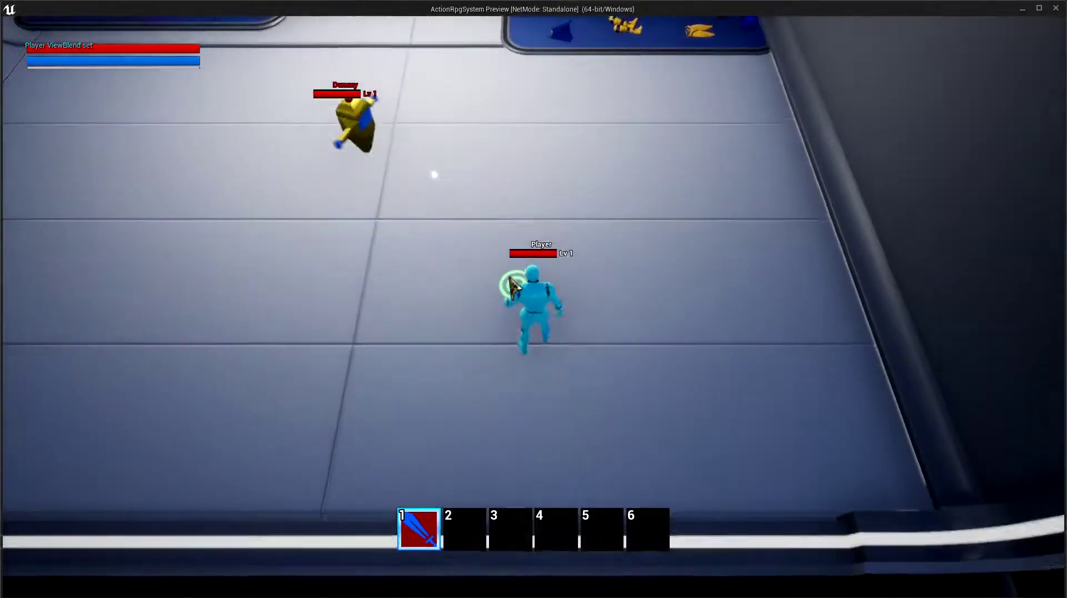
{"action": "left_click", "coordinate": [991, 34]}
{"action": "left_click_drag", "start_coordinate": [917, 81], "coordinate": [478, 528]}
{"action": "left_click", "coordinate": [467, 312]}
{"action": "key", "text": "2"}
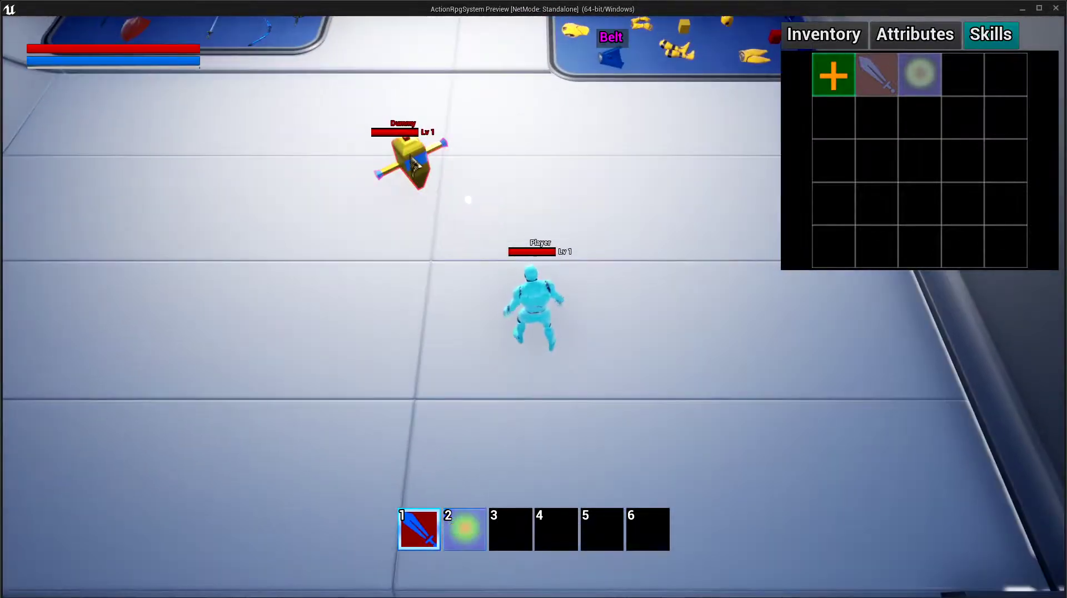
{"action": "left_click", "coordinate": [824, 34]}
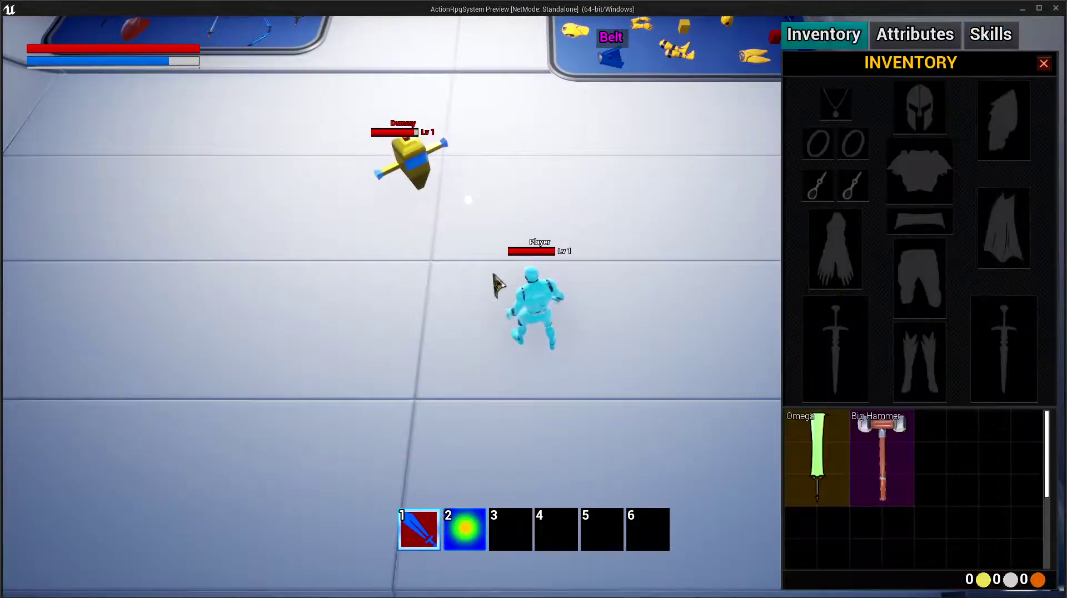
{"action": "left_click", "coordinate": [591, 329]}
{"action": "left_click", "coordinate": [580, 293]}
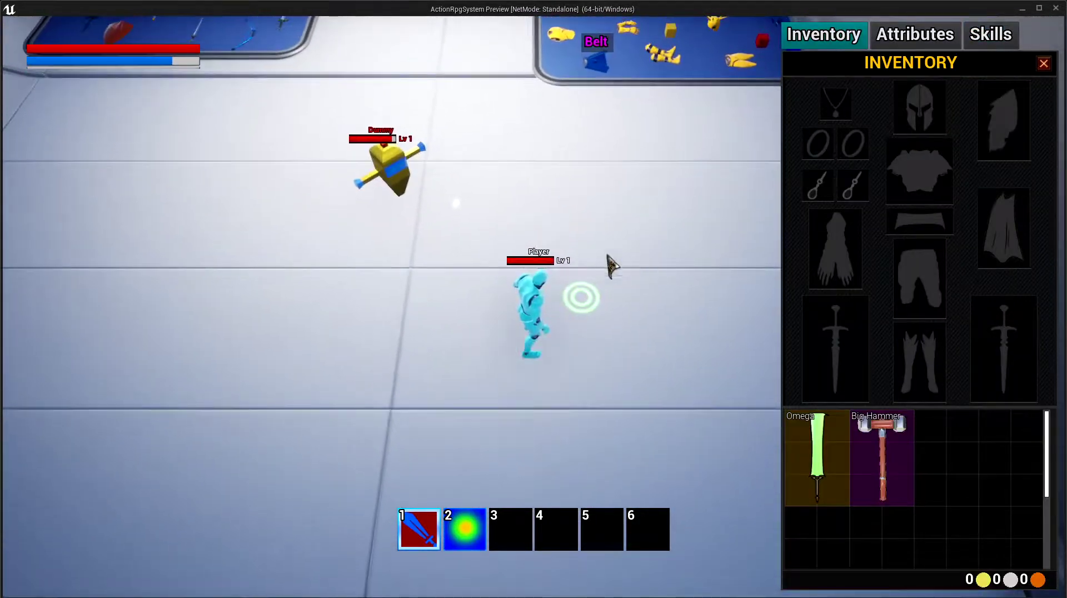
{"action": "key", "text": "Escape"}
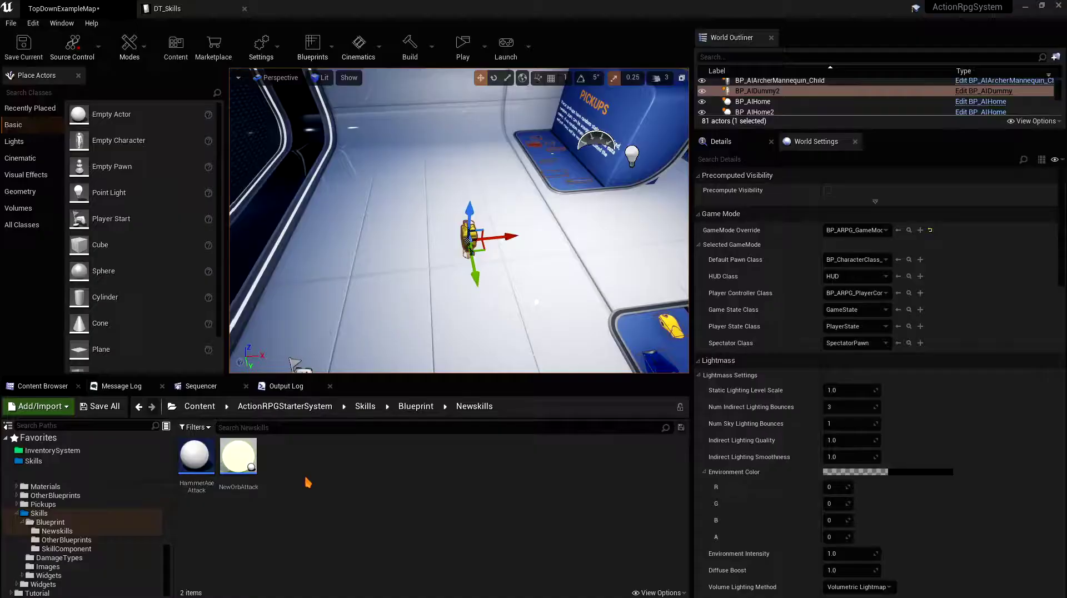
Step: Reopen NewOrbAttack and set its ProjectileMovement component's Initial Speed to 300 and Projectile Gravity Scale to 0
{"action": "double_click", "coordinate": [240, 465]}
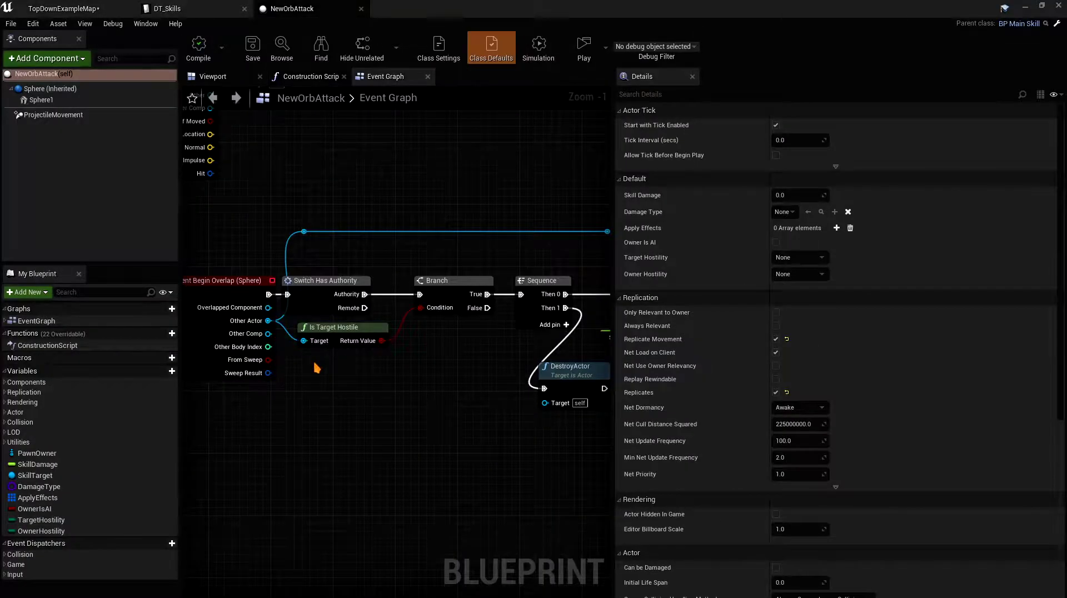
{"action": "left_click", "coordinate": [53, 115]}
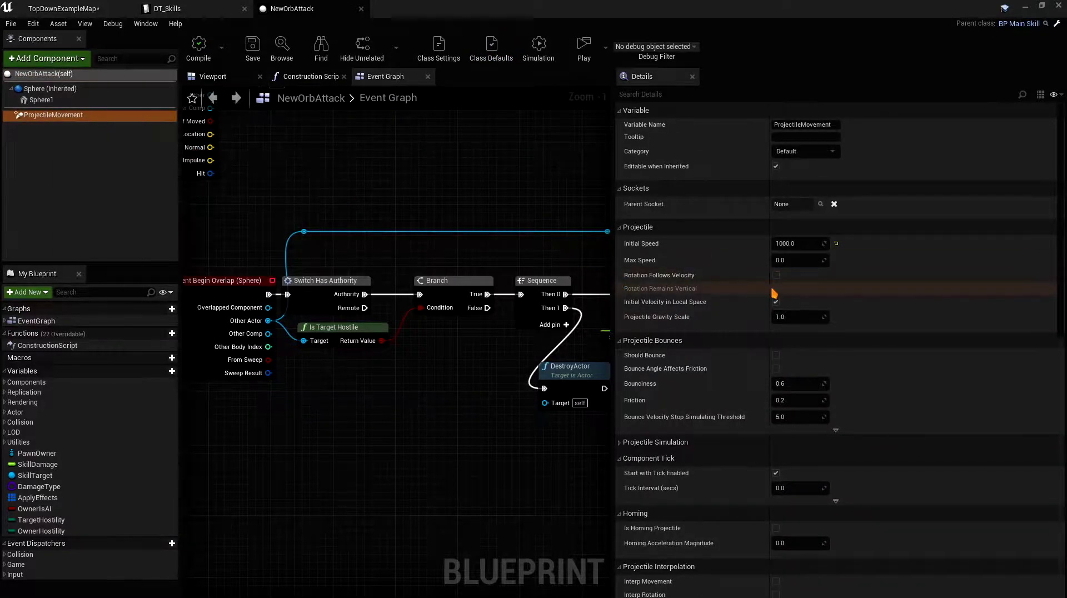
{"action": "left_click", "coordinate": [790, 244]}
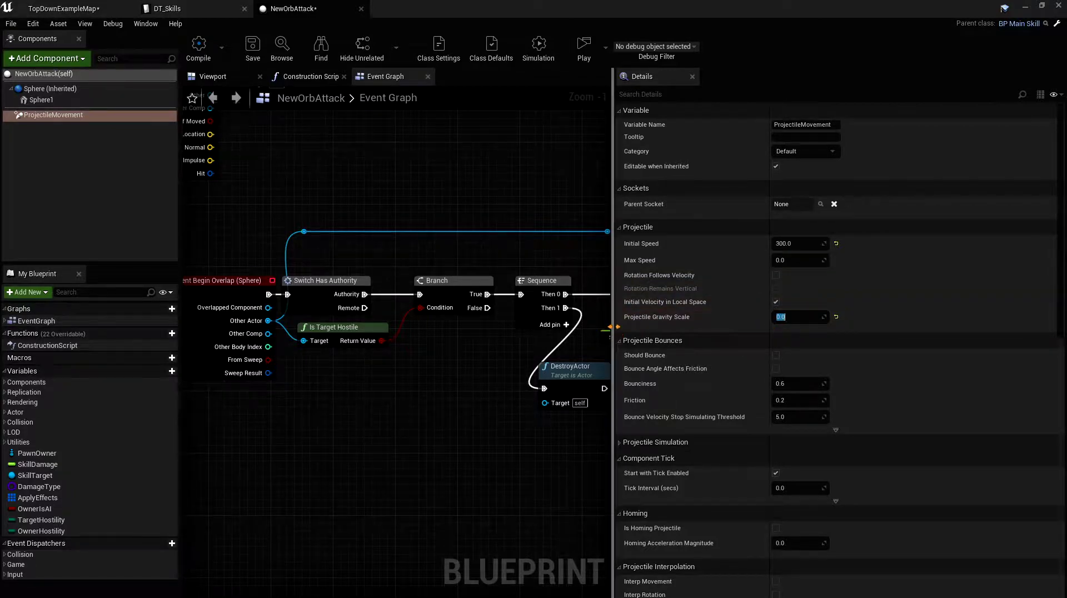
Step: Place a getter for the SkillTarget variable in the event graph below the sphere's begin overlap event
{"action": "left_click_drag", "start_coordinate": [614, 324], "coordinate": [874, 325]}
{"action": "scroll", "coordinate": [705, 313], "scroll_direction": "down", "scroll_amount": 2}
{"action": "right_click_drag", "start_coordinate": [705, 316], "coordinate": [720, 303]}
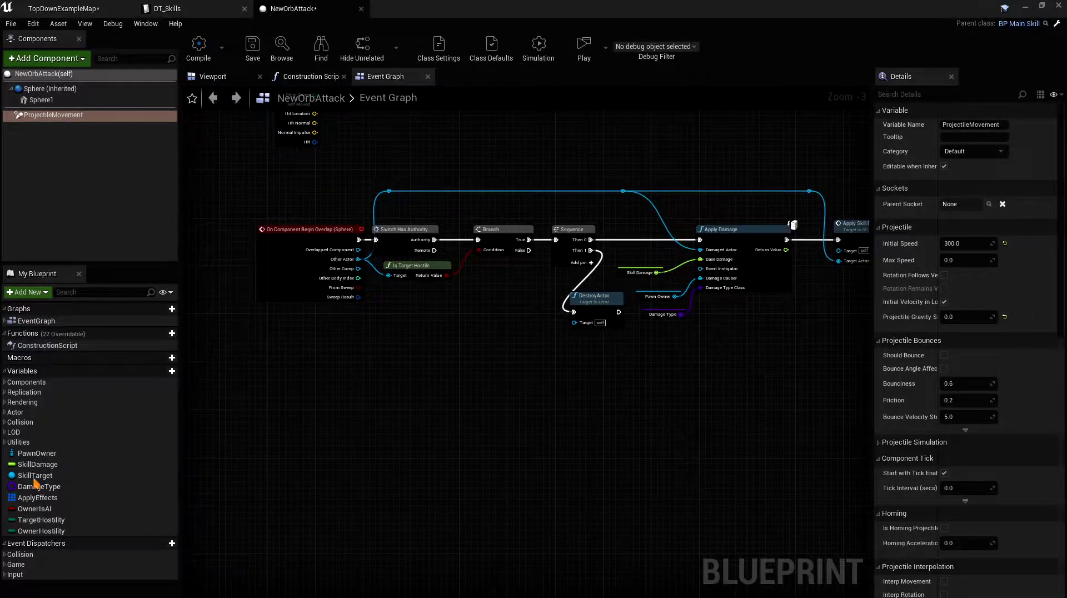
{"action": "left_click_drag", "start_coordinate": [34, 476], "coordinate": [312, 378]}
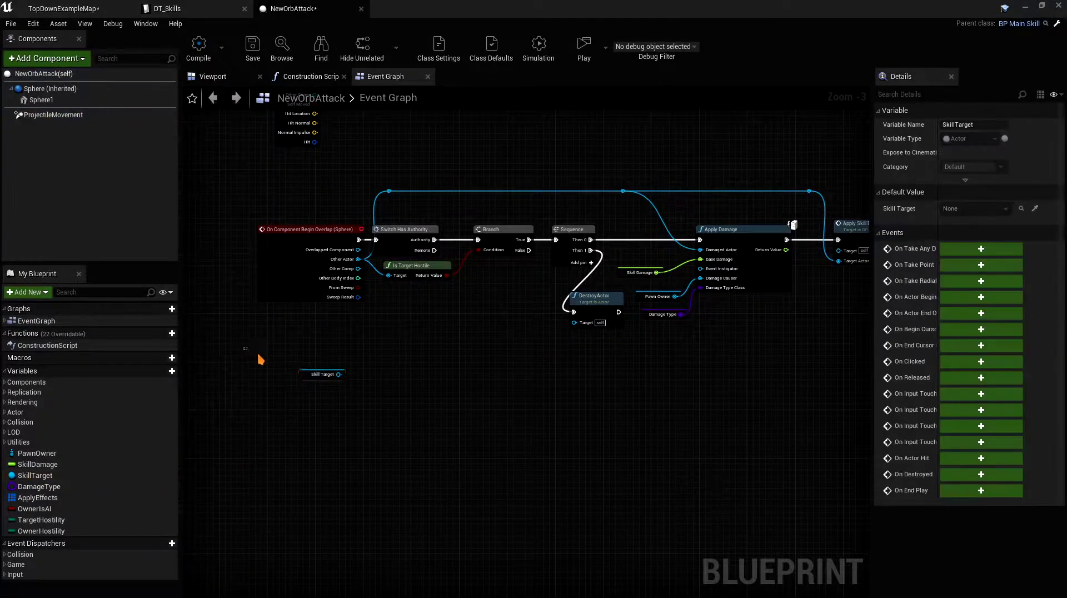
{"action": "left_click", "coordinate": [258, 359]}
{"action": "scroll", "coordinate": [350, 359], "scroll_direction": "up", "scroll_amount": 3}
{"action": "left_click_drag", "start_coordinate": [265, 413], "coordinate": [264, 413]}
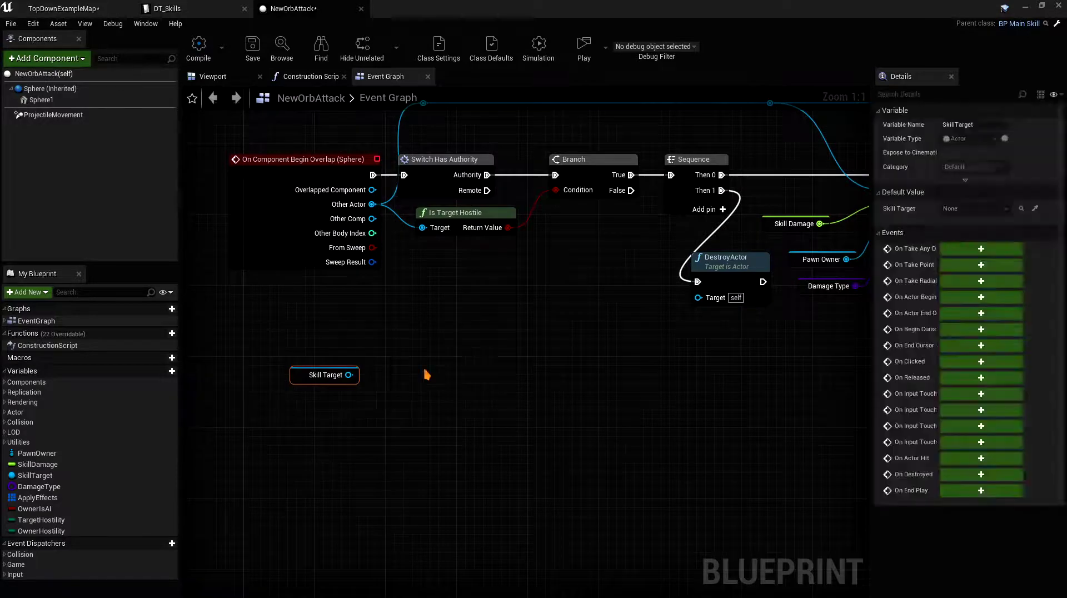
Step: Compile and save NewOrbAttack, and play-test the level again
{"action": "left_click", "coordinate": [424, 366]}
{"action": "left_click", "coordinate": [199, 49]}
{"action": "left_click", "coordinate": [254, 50]}
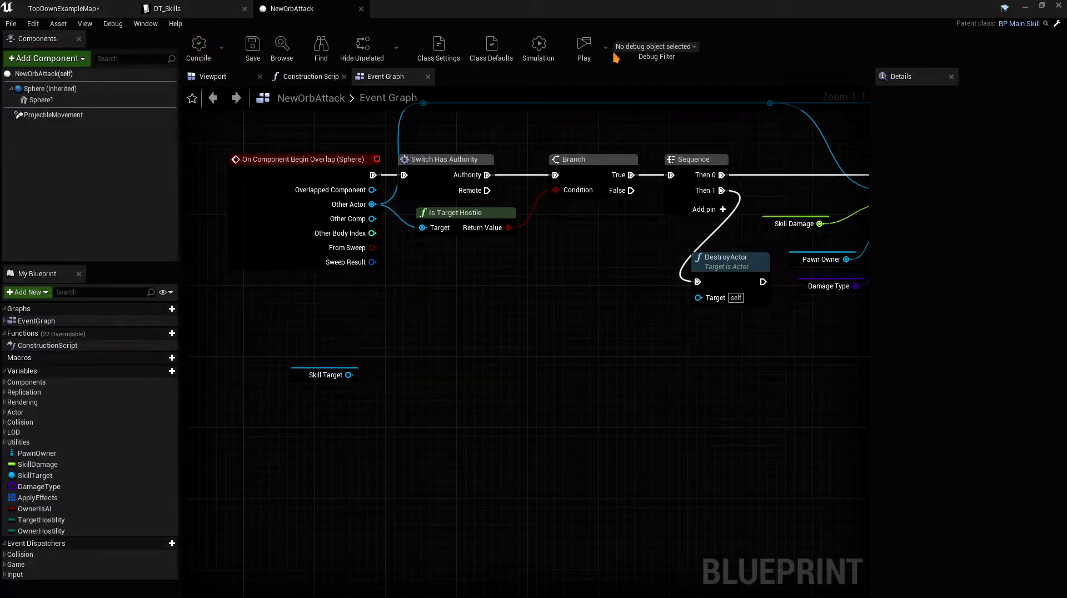
{"action": "left_click", "coordinate": [584, 48]}
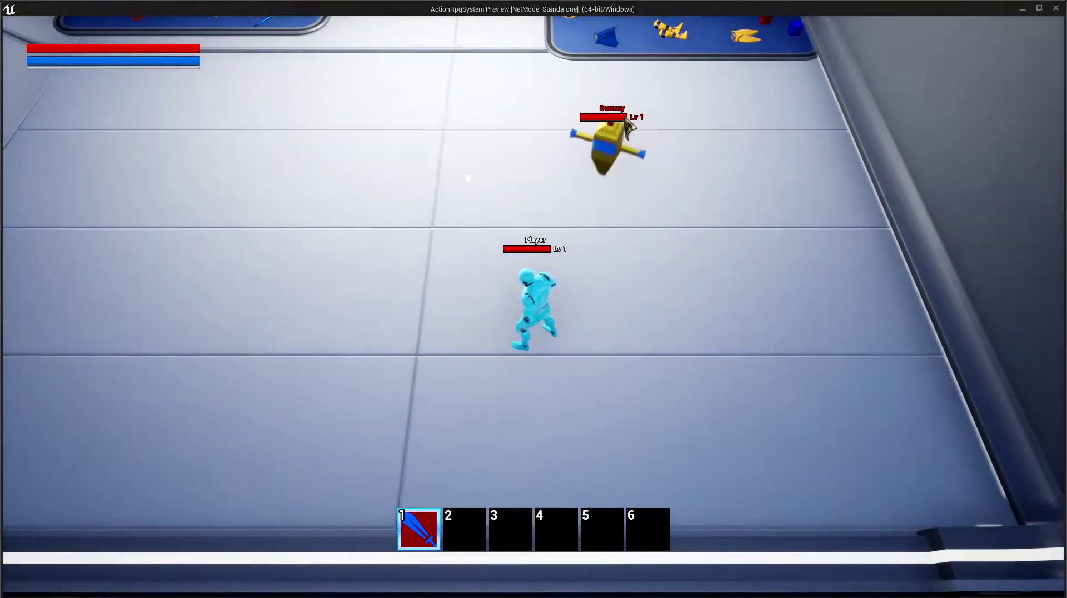
{"action": "key", "text": "Escape"}
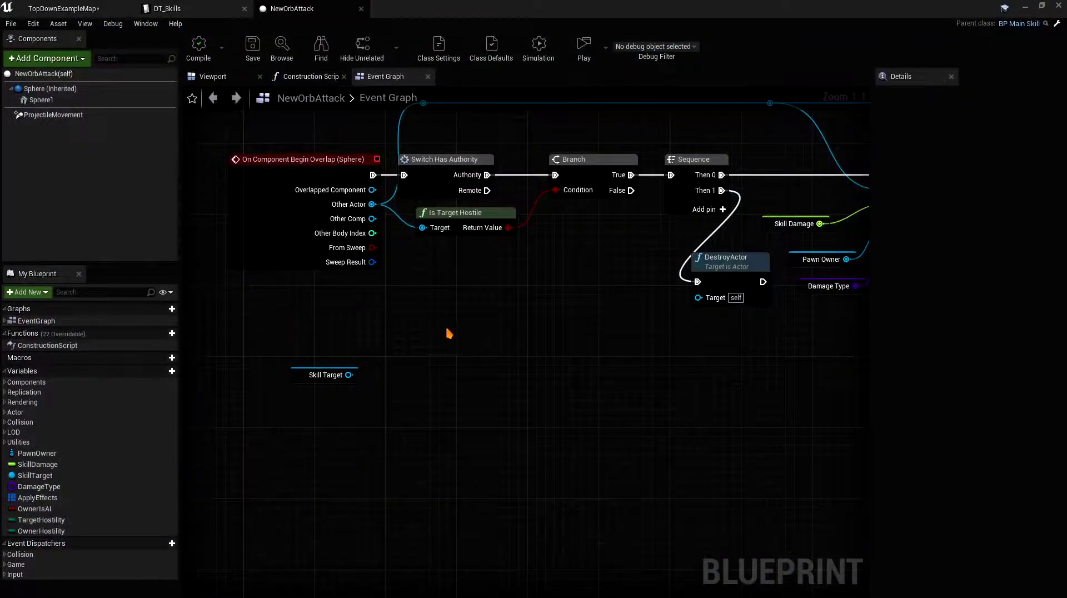
Step: Add an Event Tick node to the event graph and line it up just below the Skill Target getter
{"action": "right_click", "coordinate": [349, 434]}
{"action": "type", "text": "tick"}
{"action": "key", "text": "Return"}
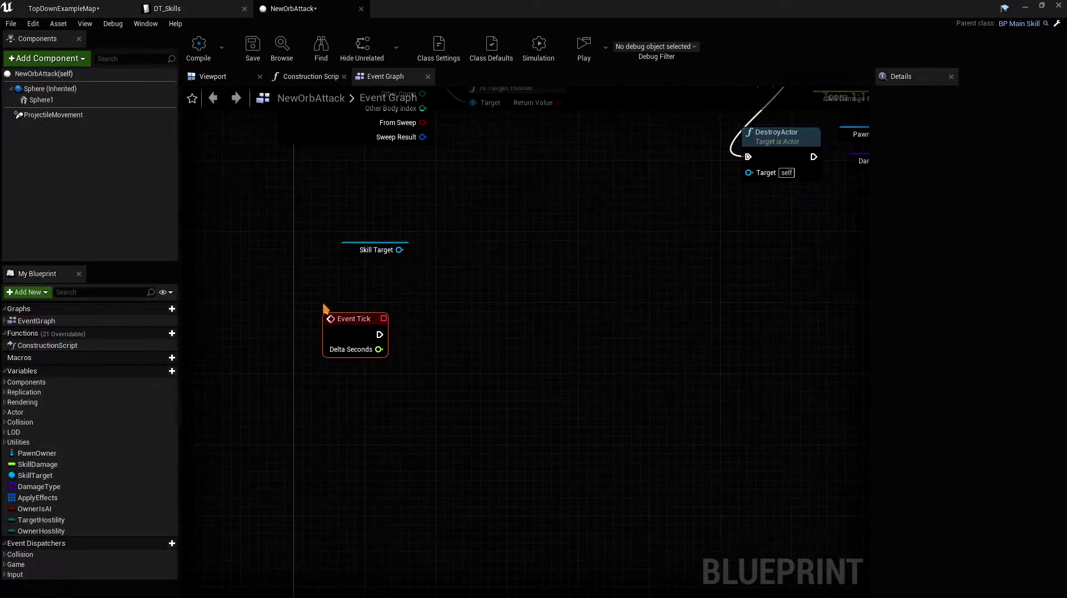
{"action": "right_click", "coordinate": [449, 360]}
{"action": "left_click", "coordinate": [448, 358]}
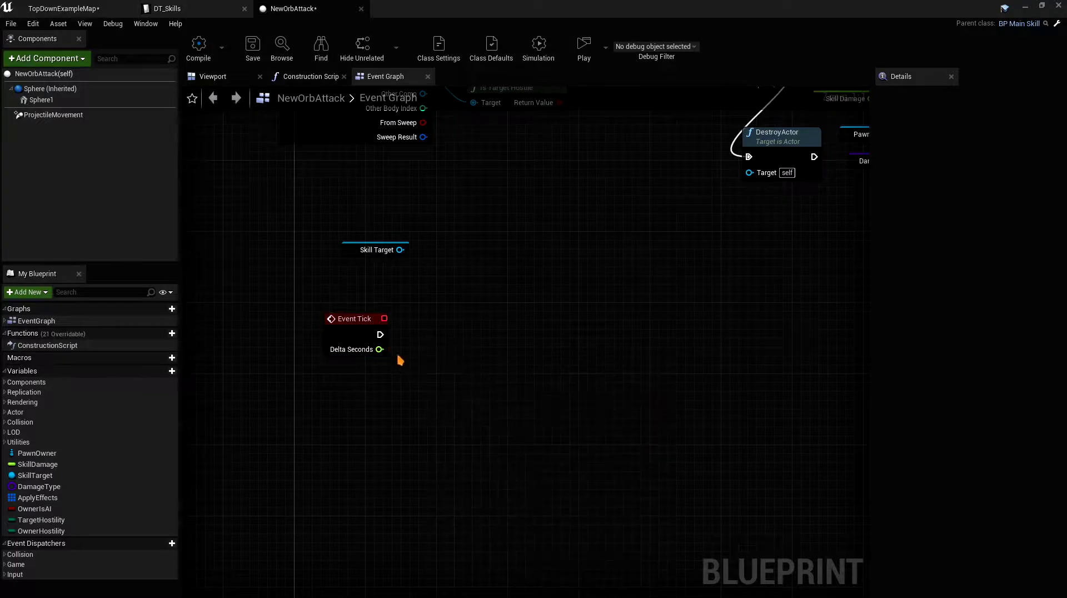
{"action": "left_click_drag", "start_coordinate": [358, 336], "coordinate": [374, 345]}
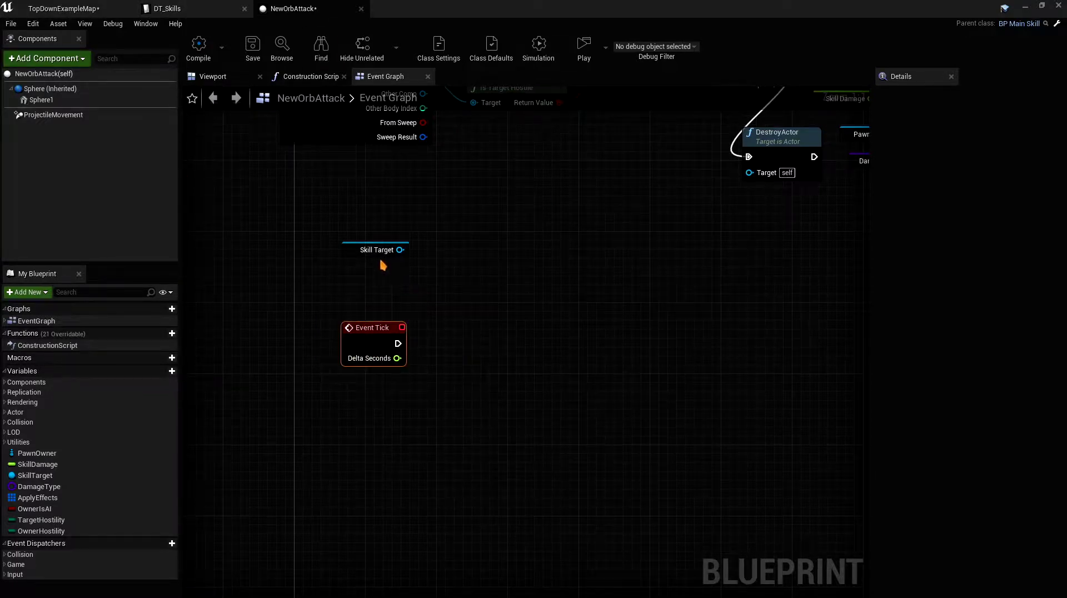
{"action": "left_click_drag", "start_coordinate": [381, 261], "coordinate": [385, 278]}
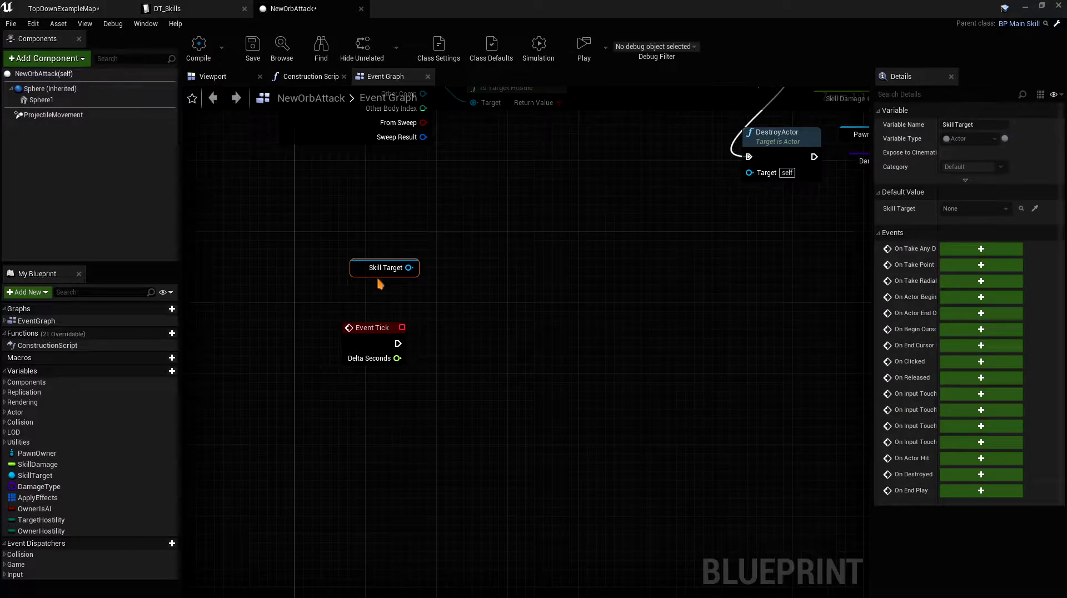
{"action": "left_click", "coordinate": [481, 367]}
Step: Add an Is Valid check with execution pins for Skill Target and run it from Event Tick
{"action": "left_click_drag", "start_coordinate": [415, 271], "coordinate": [462, 293]}
{"action": "type", "text": "is valid"}
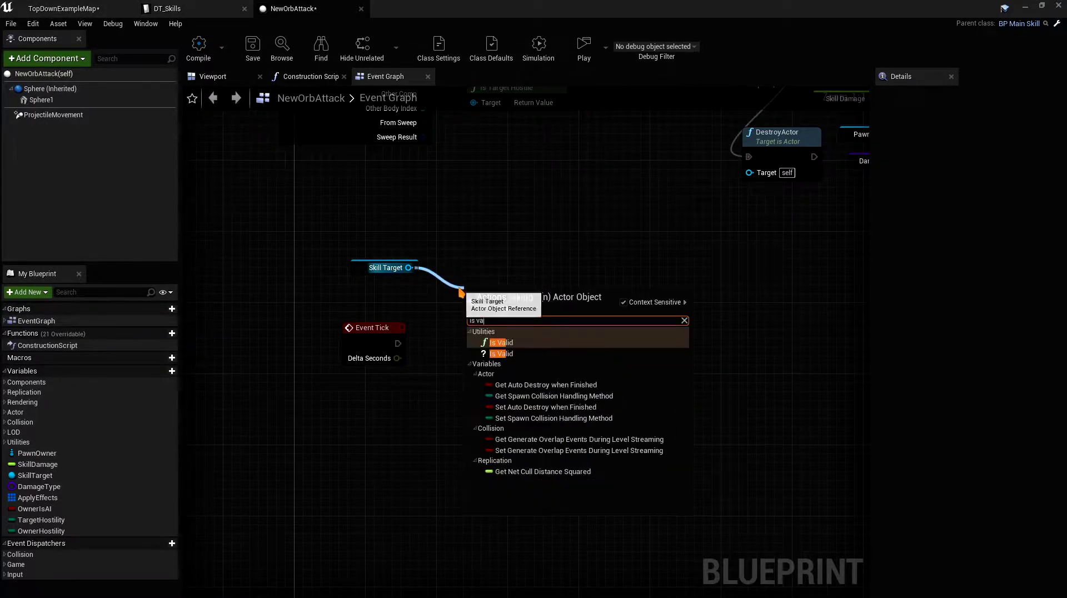
{"action": "key", "text": "Return"}
{"action": "left_click_drag", "start_coordinate": [398, 344], "coordinate": [473, 330]}
Step: Add a SetActorRotation node and run it from the Is Valid output of the Skill Target check
{"action": "right_click", "coordinate": [594, 333]}
{"action": "type", "text": "set actor rotat"}
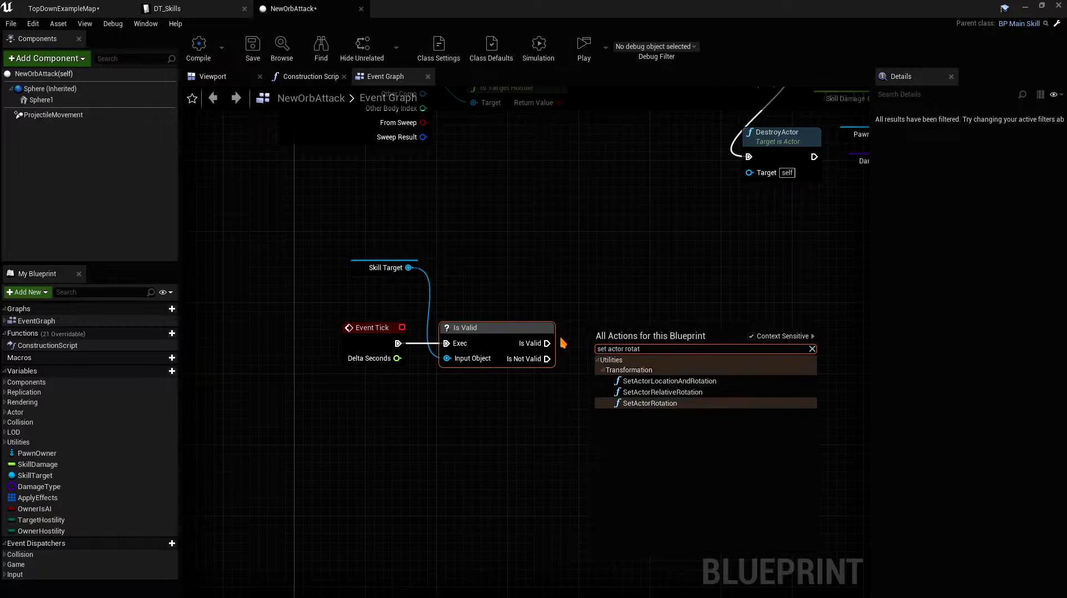
{"action": "key", "text": "Return"}
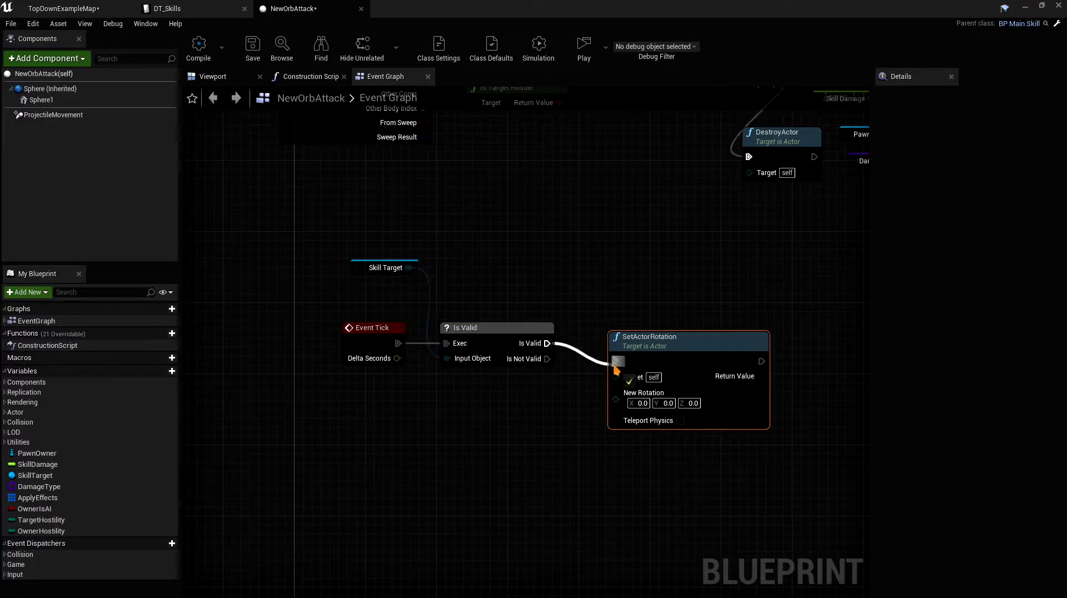
Step: Move the Skill Target getter below Event Tick, add GetActorLocation for it, and duplicate that node with its target left as self
{"action": "left_click", "coordinate": [367, 260]}
{"action": "left_click_drag", "start_coordinate": [367, 259], "coordinate": [447, 423]}
{"action": "type", "text": "get actor location"}
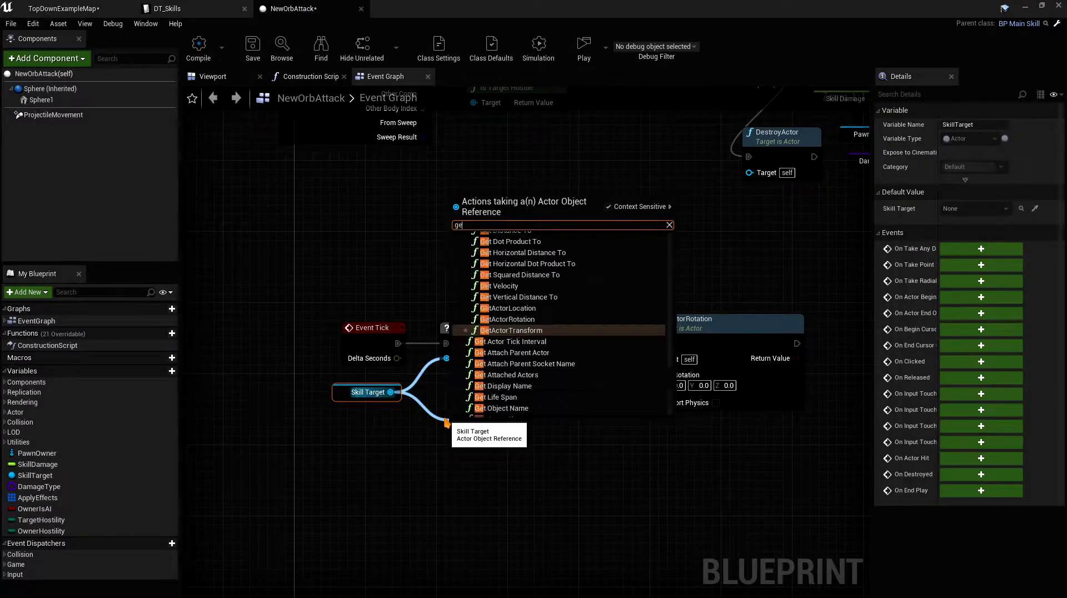
{"action": "key", "text": "Return"}
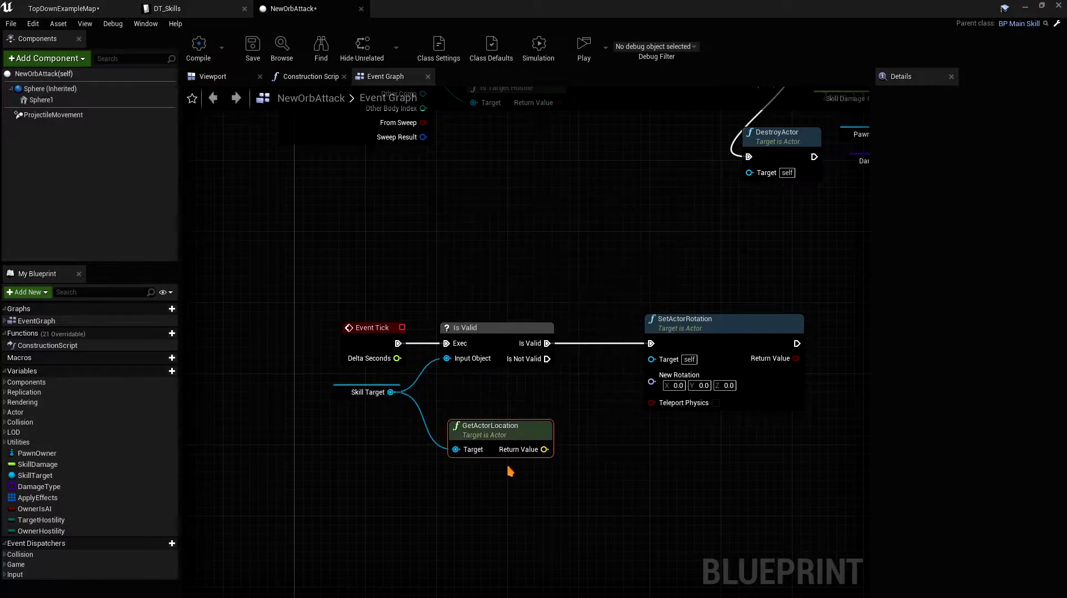
{"action": "key", "text": "ctrl+w"}
{"action": "right_click_drag", "start_coordinate": [414, 489], "coordinate": [390, 417]}
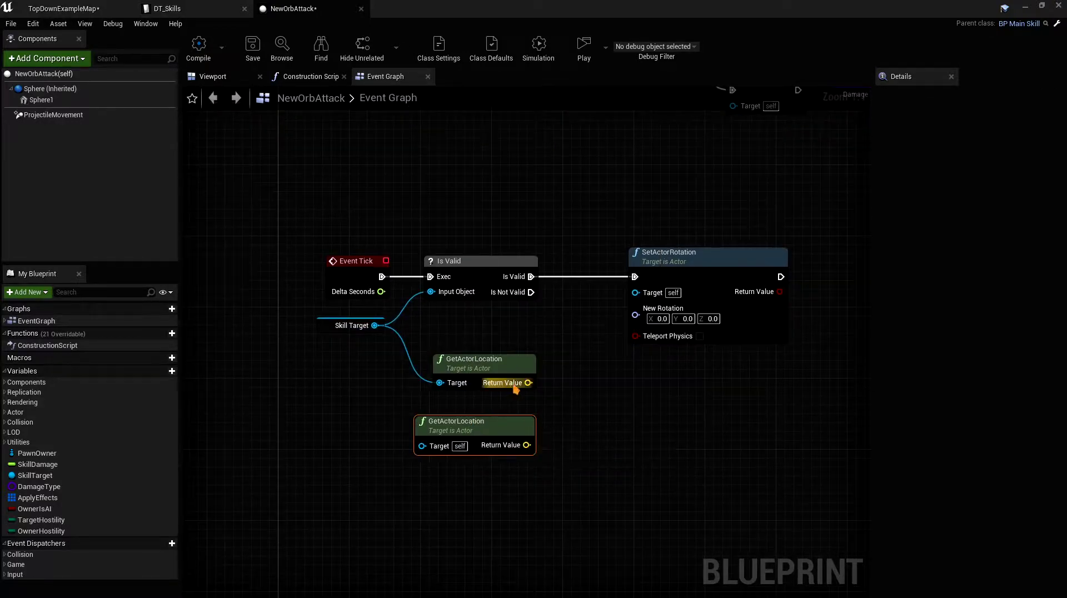
Step: Add a Find Look at Rotation node from Skill Target's location and place it beside the GetActorLocation nodes
{"action": "left_click_drag", "start_coordinate": [527, 383], "coordinate": [578, 395]}
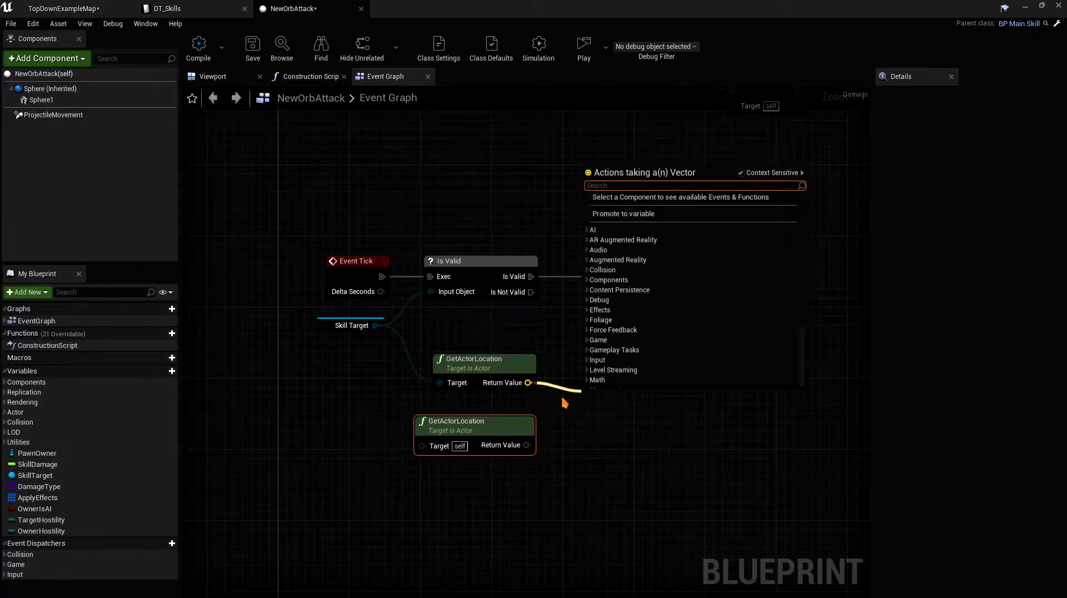
{"action": "type", "text": "find look"}
{"action": "key", "text": "Return"}
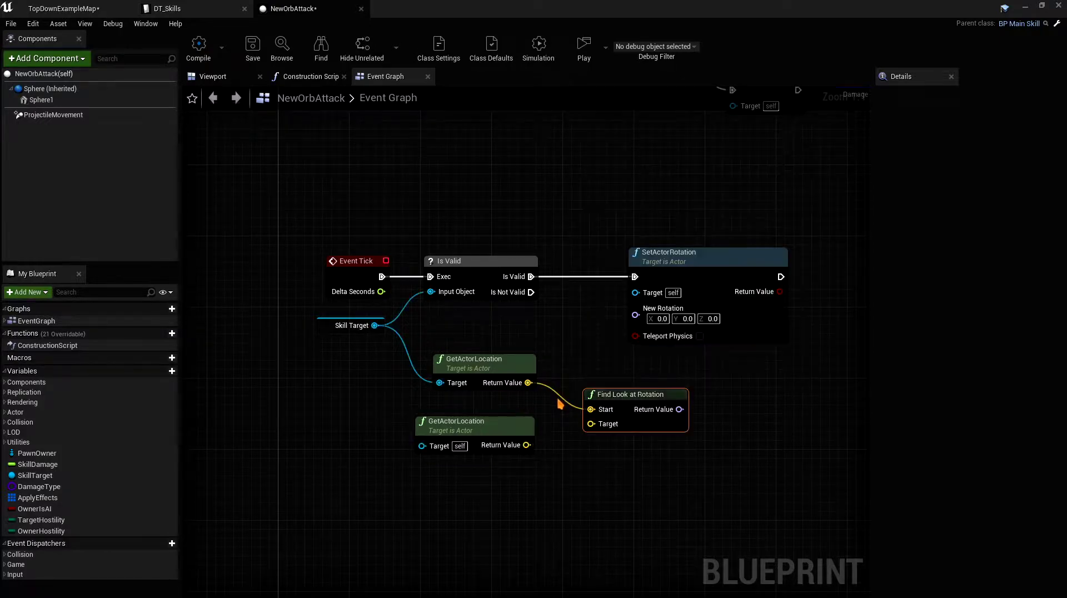
{"action": "left_click_drag", "start_coordinate": [623, 400], "coordinate": [625, 382]}
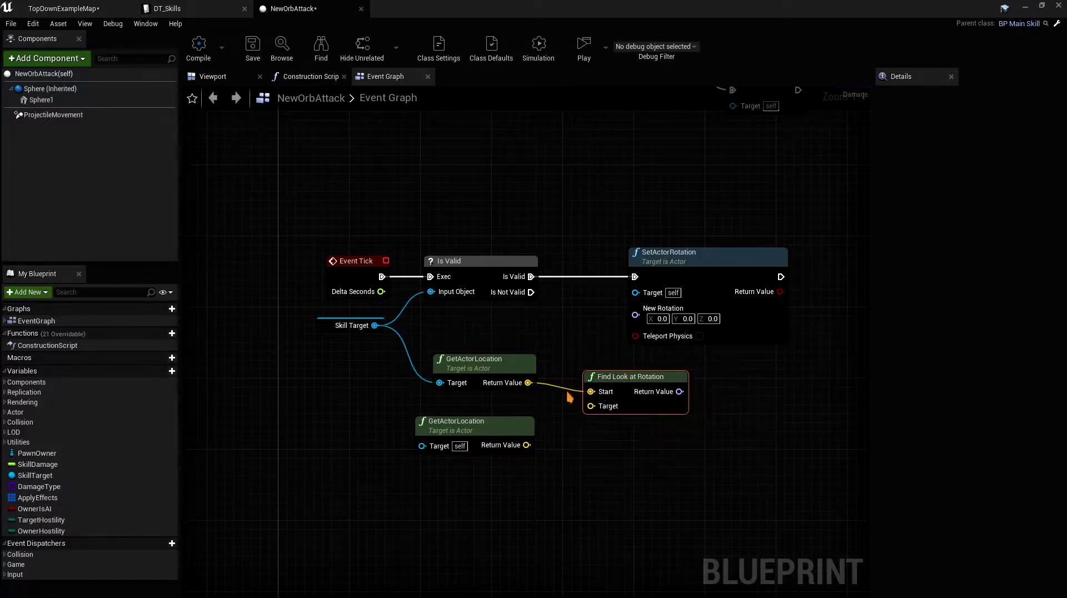
Step: Rewire Find Look at Rotation to start from the orb's own location and target Skill Target's location, placing the self node above the other
{"action": "left_click", "coordinate": [529, 383], "text": "alt"}
{"action": "left_click_drag", "start_coordinate": [485, 368], "coordinate": [482, 387]}
{"action": "left_click_drag", "start_coordinate": [481, 425], "coordinate": [507, 329]}
{"action": "left_click_drag", "start_coordinate": [489, 377], "coordinate": [489, 404]}
{"action": "left_click_drag", "start_coordinate": [507, 333], "coordinate": [591, 395]}
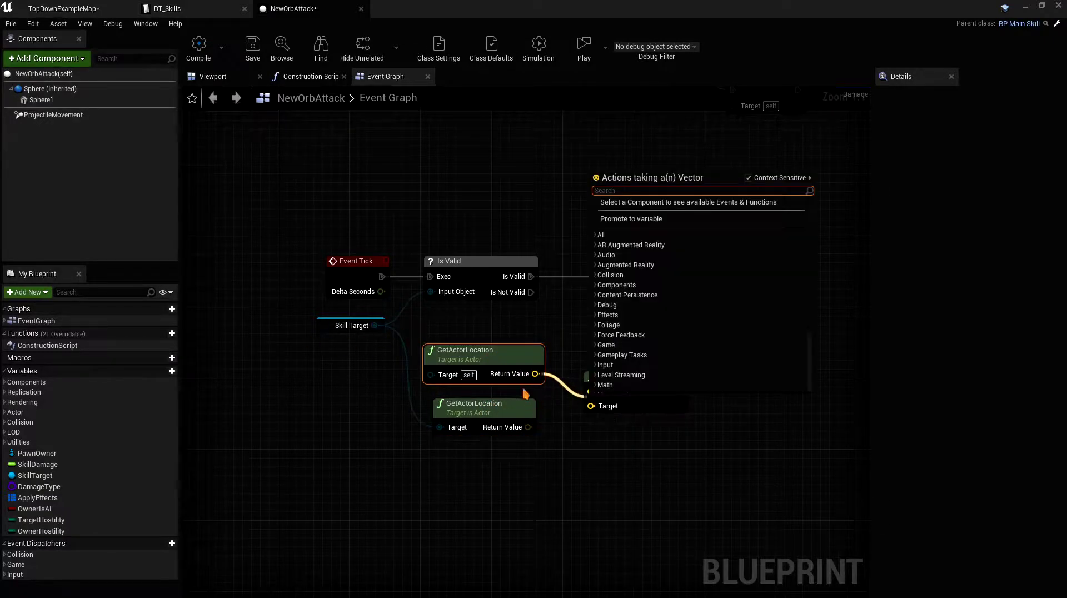
{"action": "left_click", "coordinate": [525, 401]}
Step: Feed the look-at rotation into SetActorRotation and paste a Projectile Movement Set Velocity pair after it
{"action": "left_click_drag", "start_coordinate": [679, 391], "coordinate": [635, 317]}
{"action": "right_click_drag", "start_coordinate": [673, 281], "coordinate": [529, 267]}
{"action": "key", "text": "ctrl+v"}
Step: Add a Get Actor Forward Vector node below the Set Velocity node and use it as the velocity
{"action": "left_click_drag", "start_coordinate": [557, 278], "coordinate": [589, 368]}
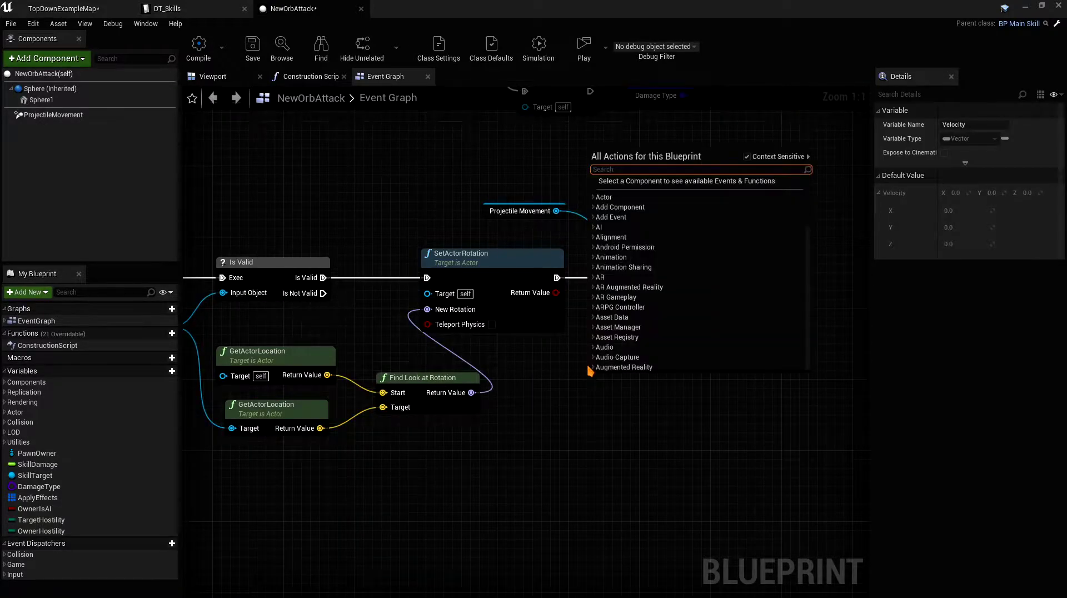
{"action": "type", "text": "get actor forew"}
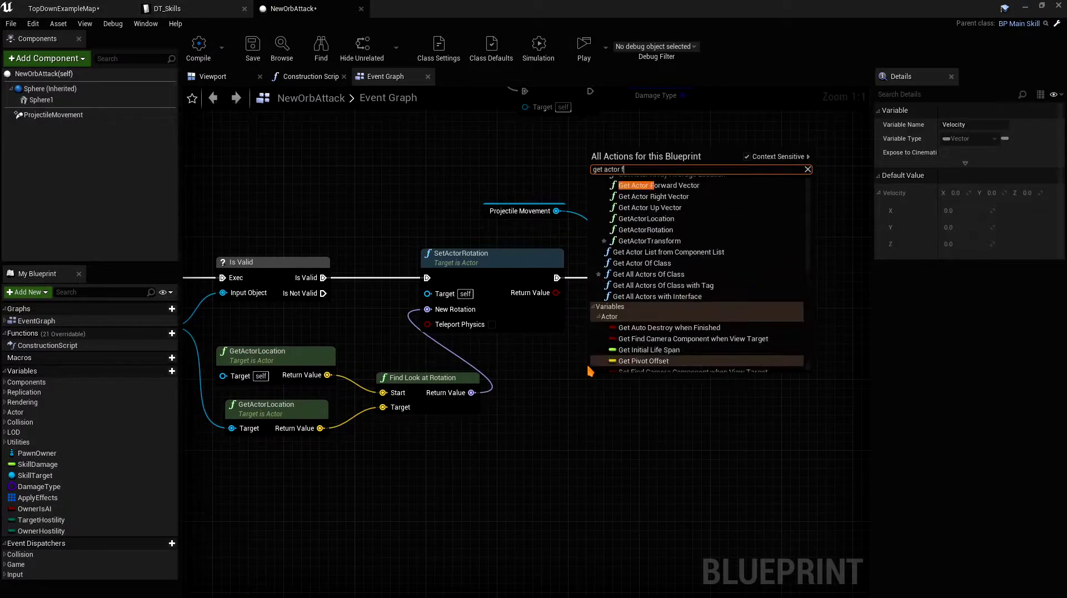
{"action": "key", "text": "BackSpace"}
{"action": "key", "text": "BackSpace"}
{"action": "type", "text": "ward"}
{"action": "key", "text": "Return"}
Step: Multiply the forward vector by 300 for the Velocity input, and tidy the Set node and Projectile Movement getter side by side
{"action": "left_click_drag", "start_coordinate": [634, 362], "coordinate": [619, 397]}
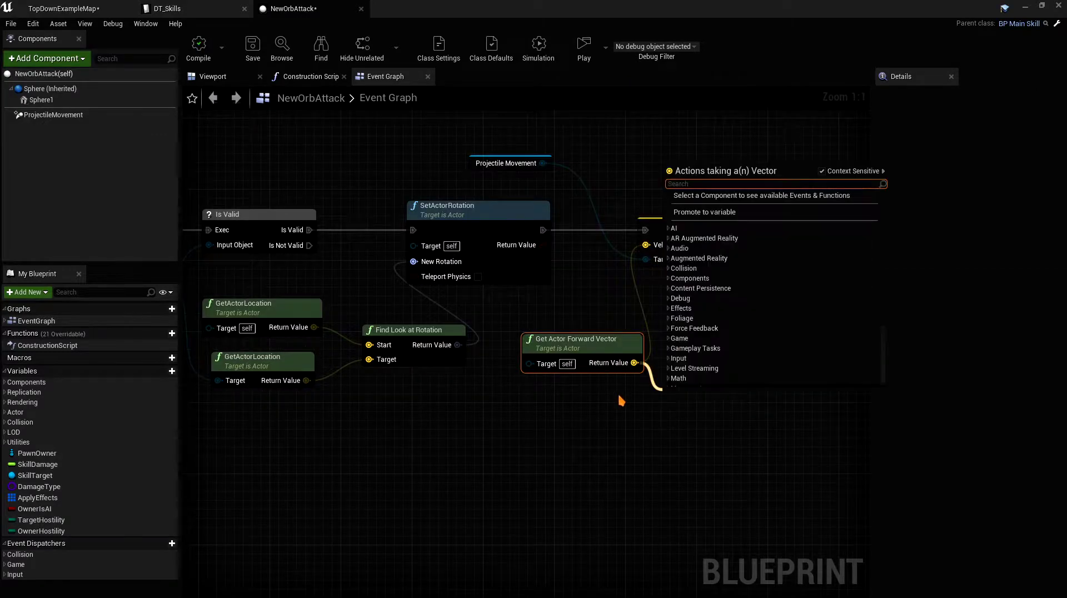
{"action": "type", "text": "*"}
{"action": "key", "text": "Return"}
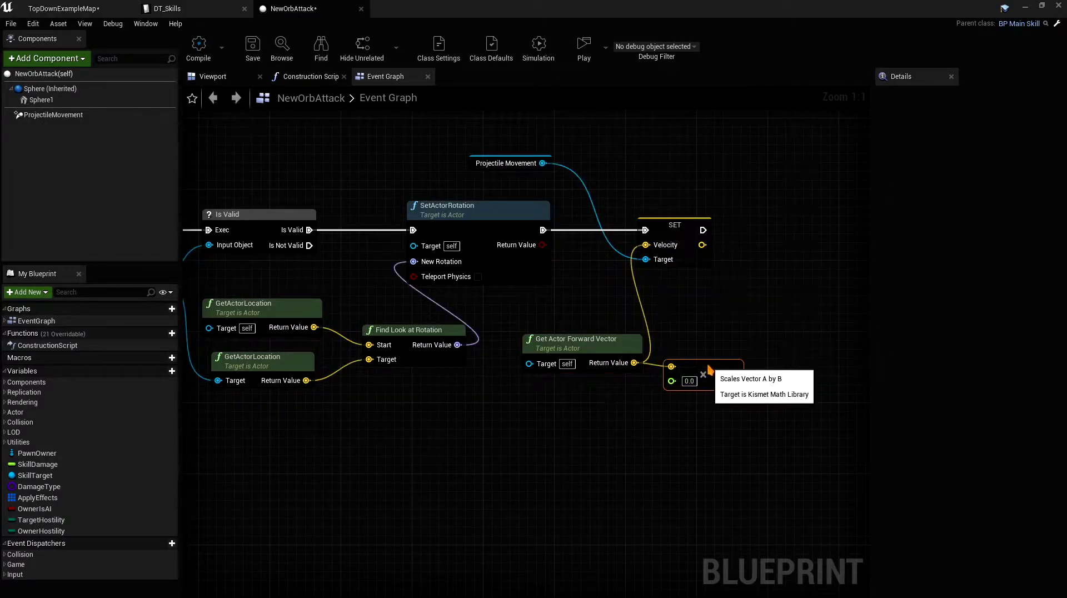
{"action": "left_click_drag", "start_coordinate": [732, 376], "coordinate": [645, 245]}
{"action": "left_click_drag", "start_coordinate": [681, 243], "coordinate": [787, 243]}
{"action": "left_click", "coordinate": [689, 381]}
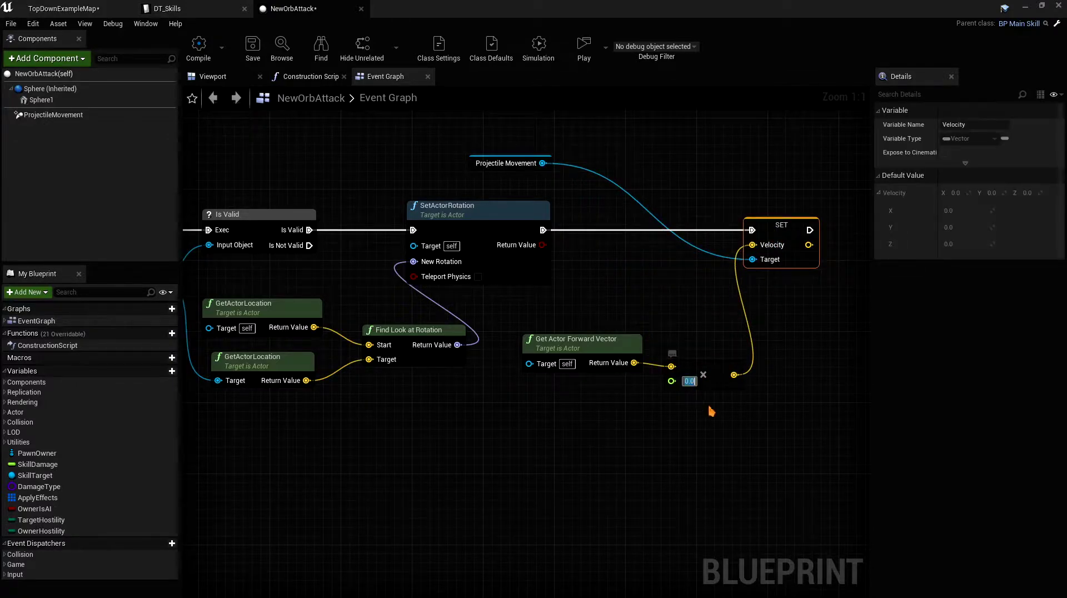
{"action": "type", "text": "300"}
{"action": "key", "text": "Return"}
{"action": "left_click", "coordinate": [649, 407]}
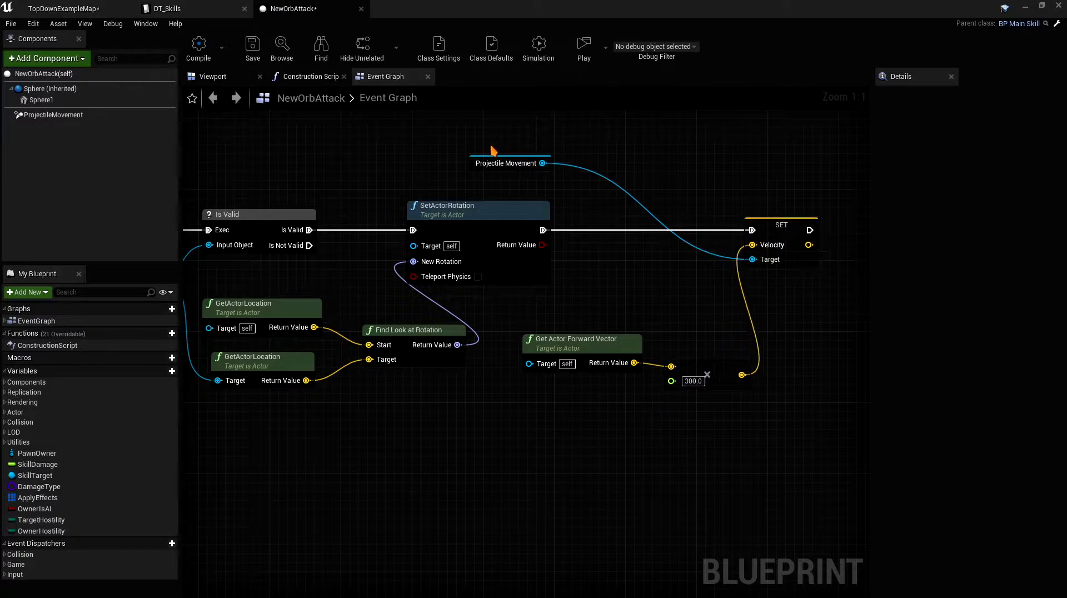
{"action": "left_click_drag", "start_coordinate": [492, 162], "coordinate": [608, 260]}
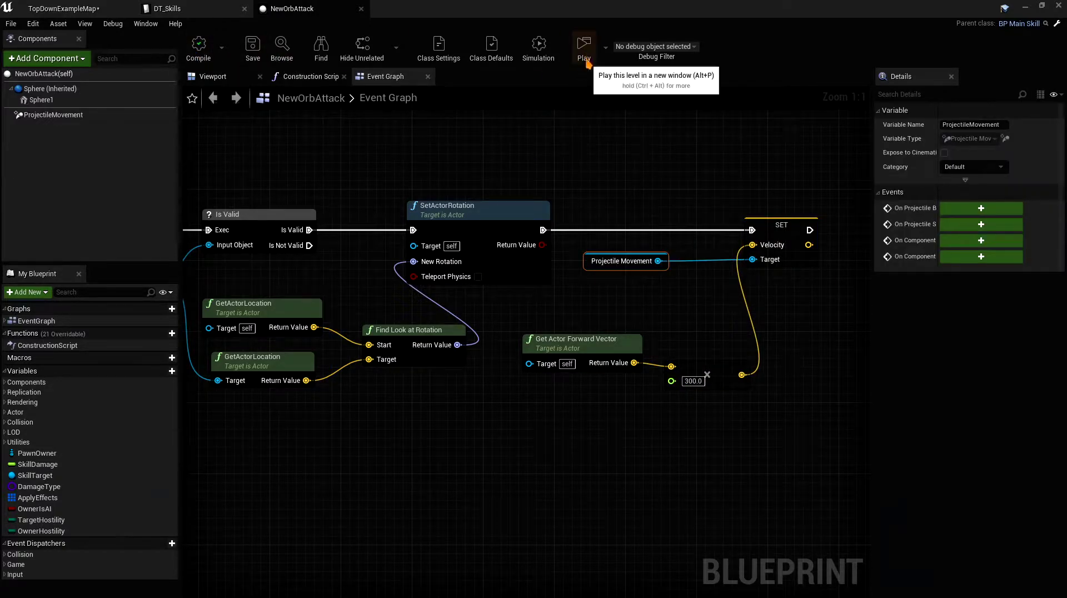
Step: Compile and save NewOrbAttack, play-test the level, and assign the orb skill to hotbar slot 2
{"action": "left_click", "coordinate": [583, 47]}
{"action": "left_click", "coordinate": [916, 34]}
{"action": "left_click", "coordinate": [991, 34]}
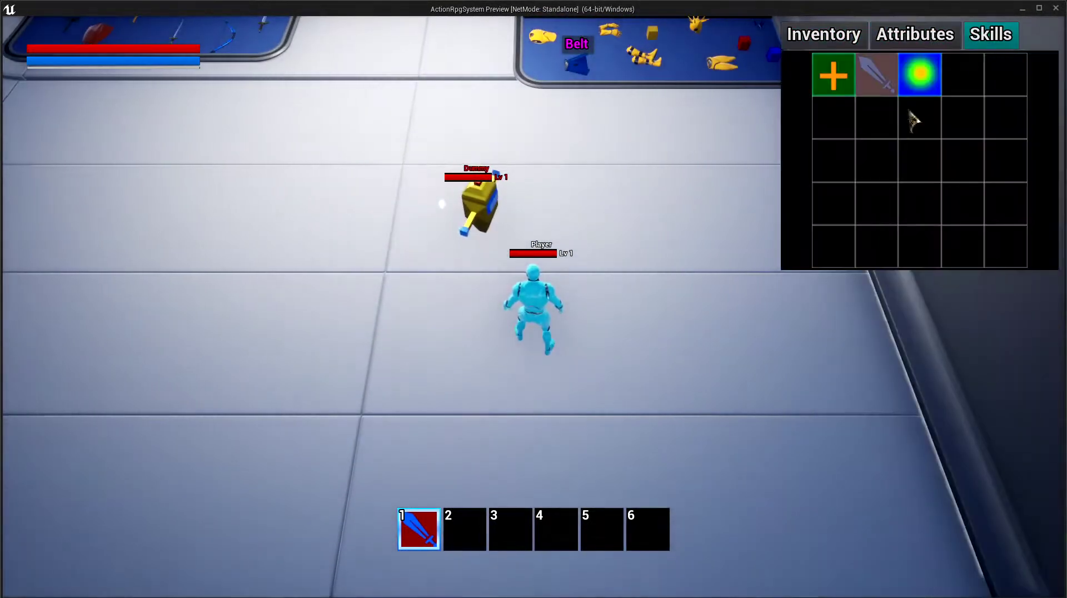
{"action": "left_click_drag", "start_coordinate": [920, 74], "coordinate": [466, 533]}
{"action": "key", "text": "i"}
Step: Run around the arena firing the orb at the Dummy to check its homing, and end the play-test
{"action": "left_click", "coordinate": [384, 416]}
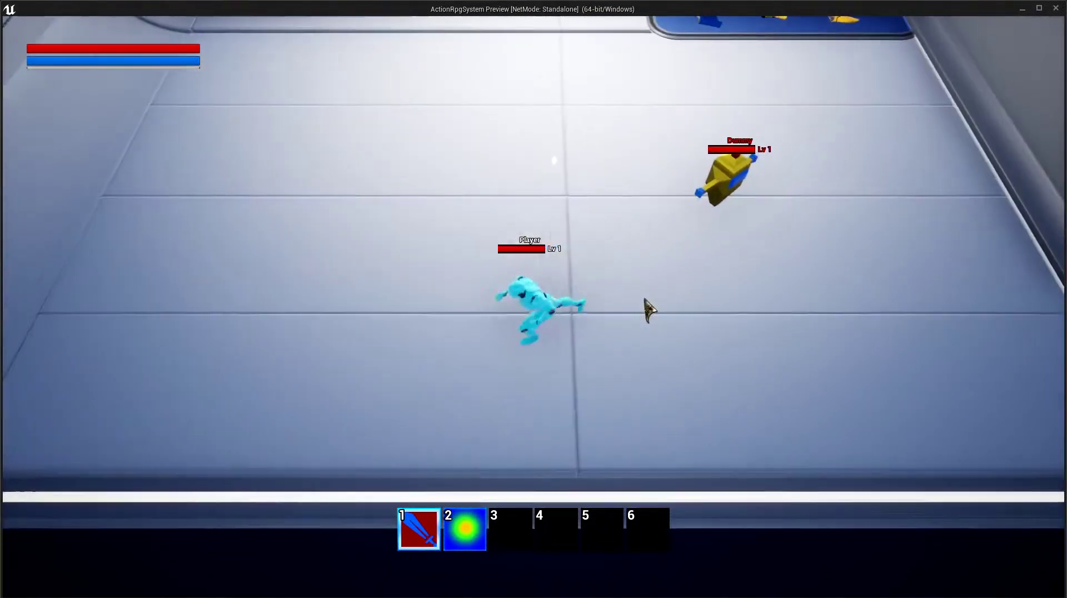
{"action": "left_click", "coordinate": [647, 303]}
{"action": "left_click", "coordinate": [427, 226]}
{"action": "left_click", "coordinate": [624, 407]}
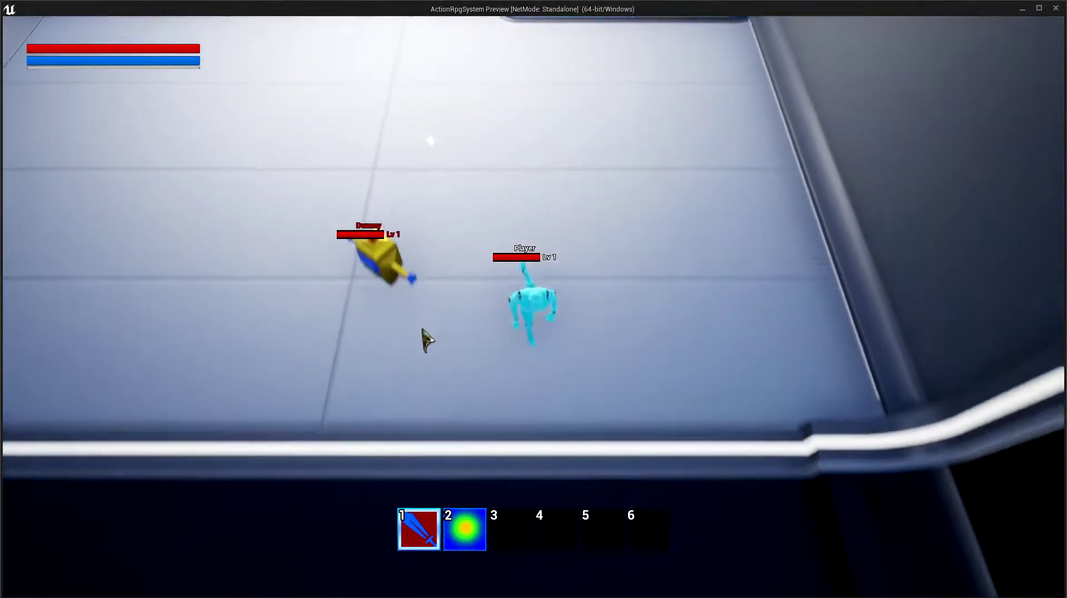
{"action": "key", "text": "2"}
{"action": "key", "text": "2"}
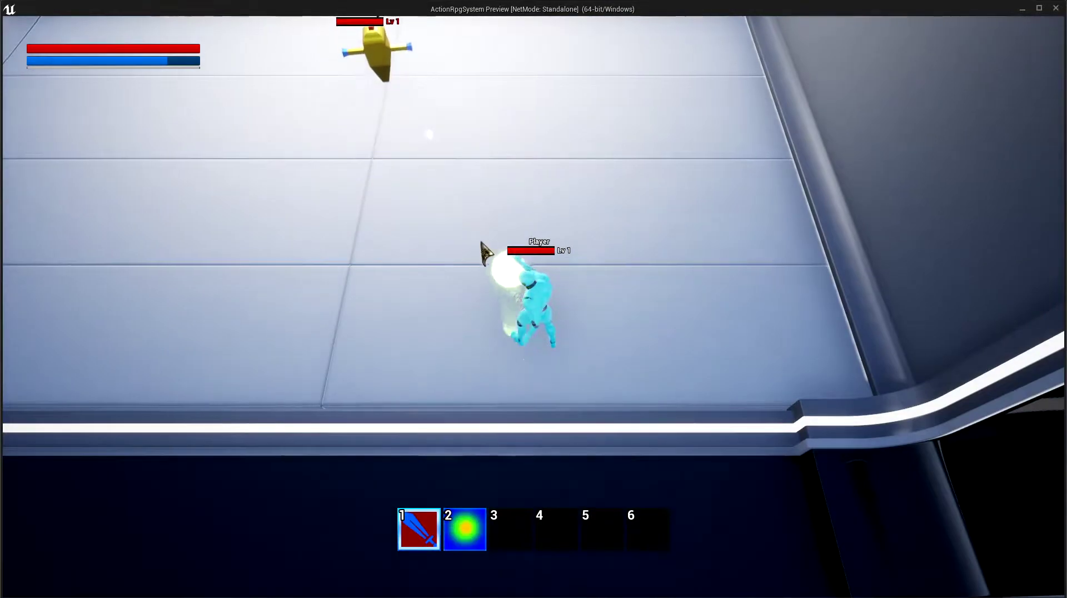
{"action": "left_click", "coordinate": [594, 239]}
{"action": "left_click", "coordinate": [186, 247]}
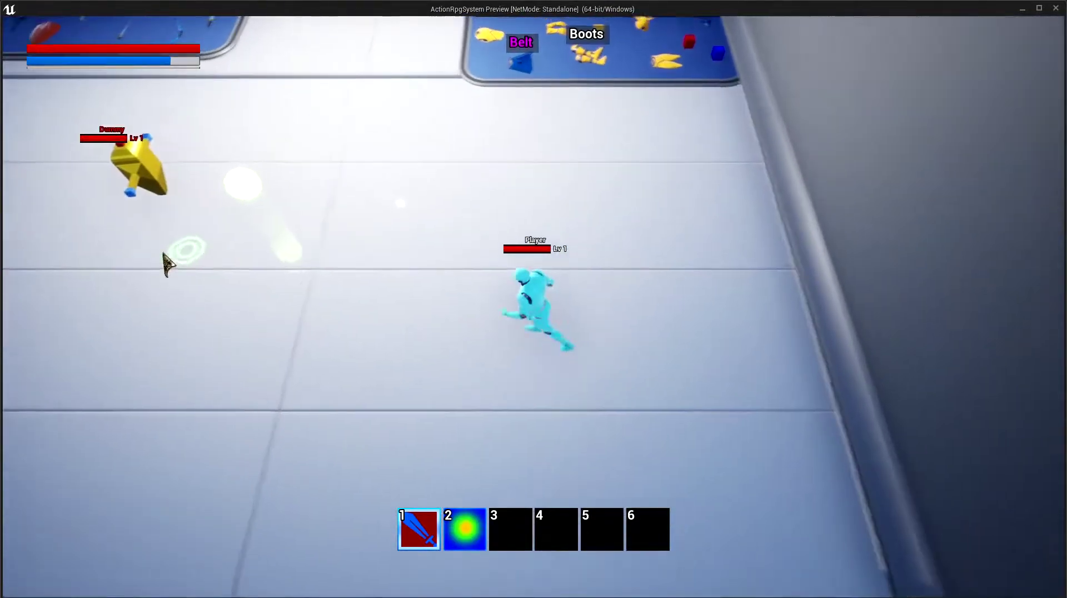
{"action": "left_click", "coordinate": [261, 356]}
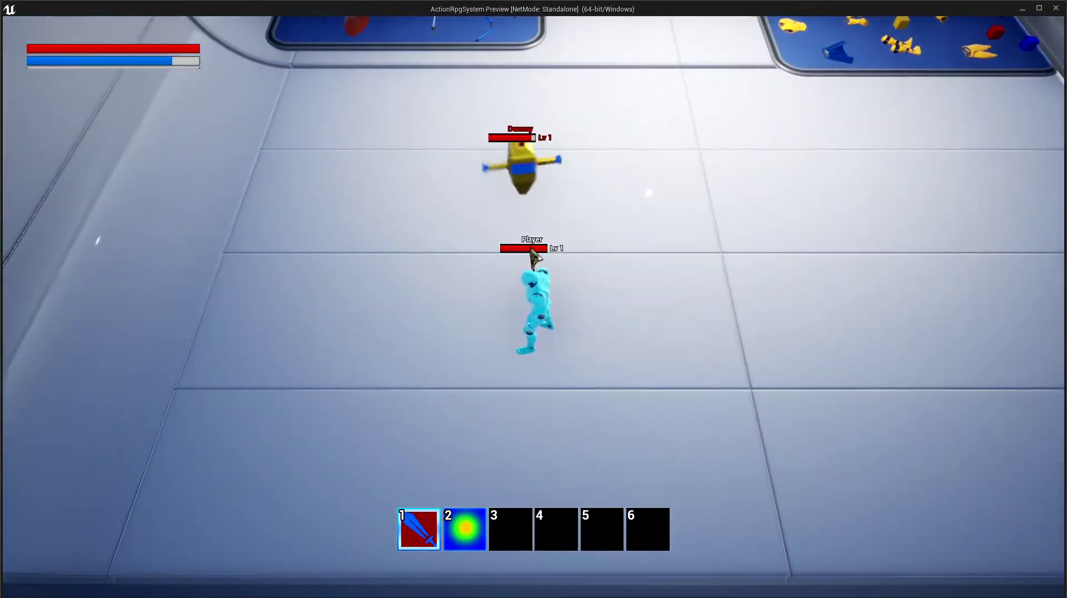
{"action": "left_click", "coordinate": [640, 360]}
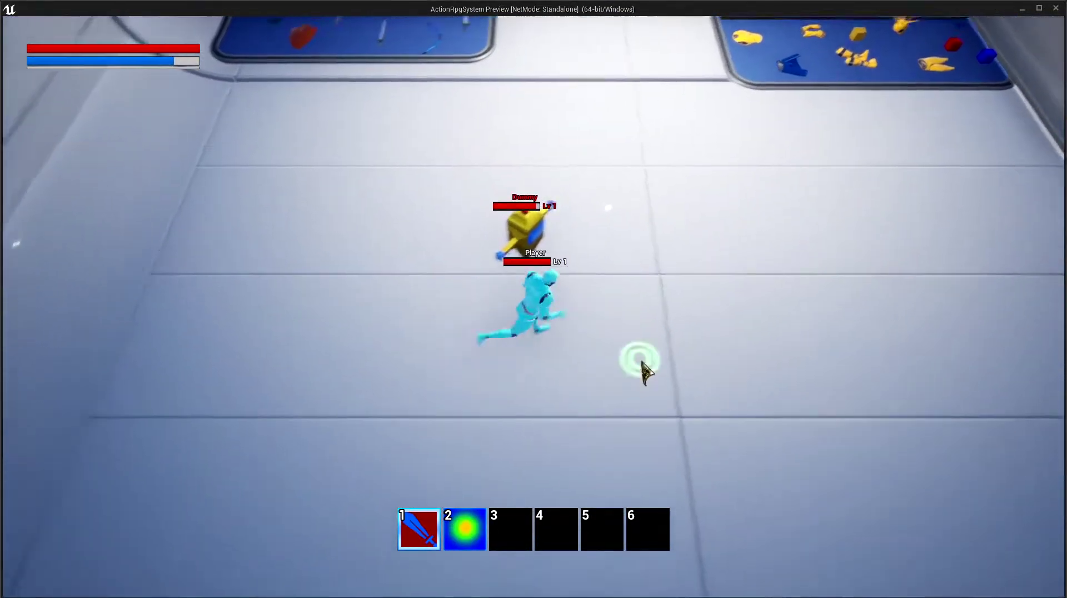
{"action": "left_click", "coordinate": [600, 317]}
{"action": "left_click", "coordinate": [689, 356]}
{"action": "key", "text": "2"}
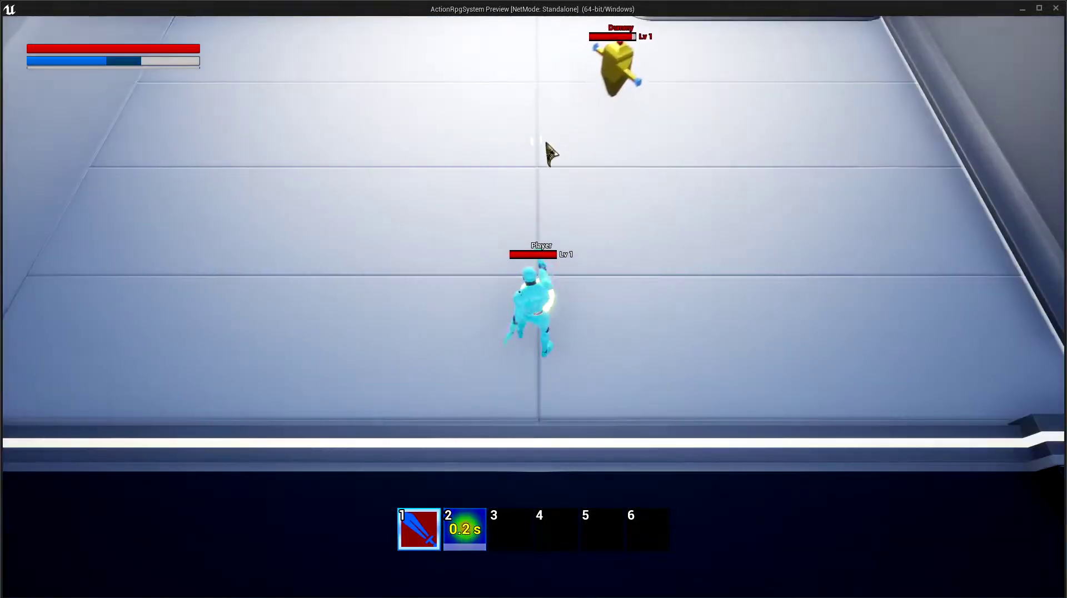
{"action": "left_click", "coordinate": [480, 186]}
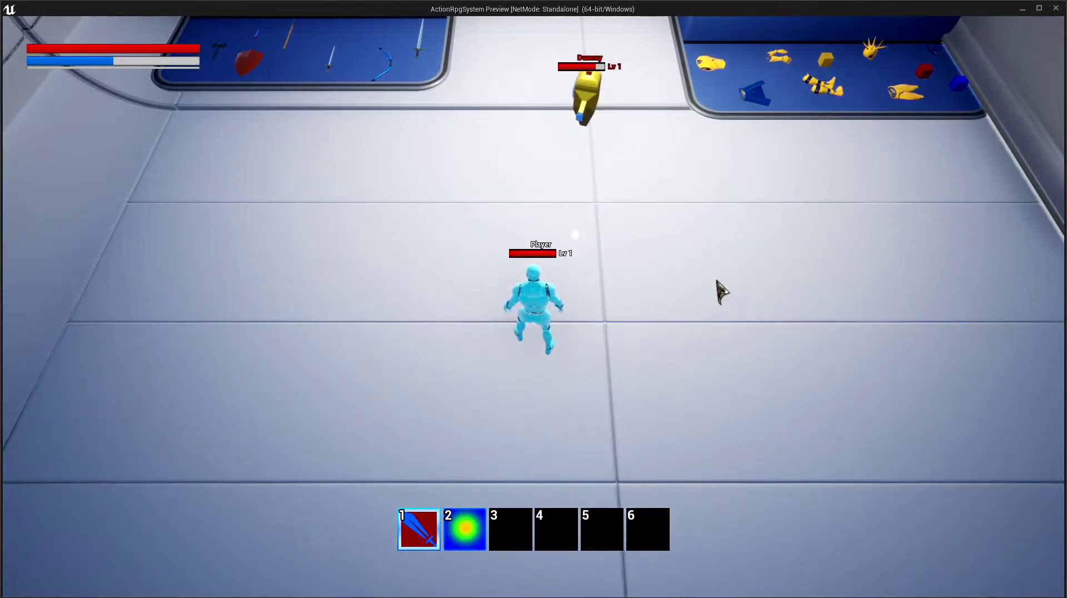
{"action": "left_click", "coordinate": [453, 353]}
{"action": "left_click", "coordinate": [533, 393]}
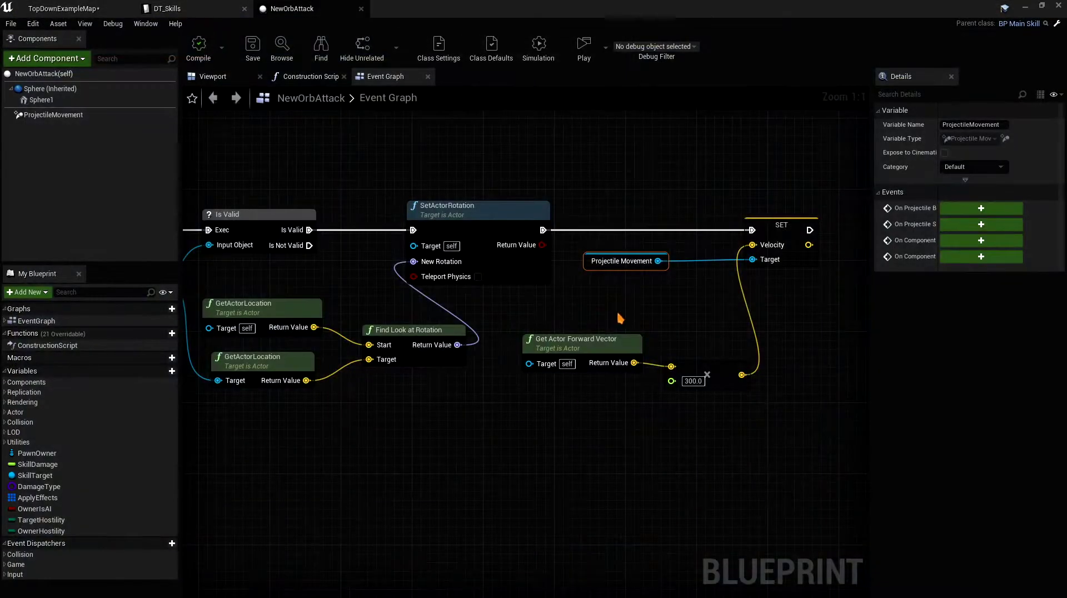
{"action": "right_click_drag", "start_coordinate": [616, 309], "coordinate": [439, 318]}
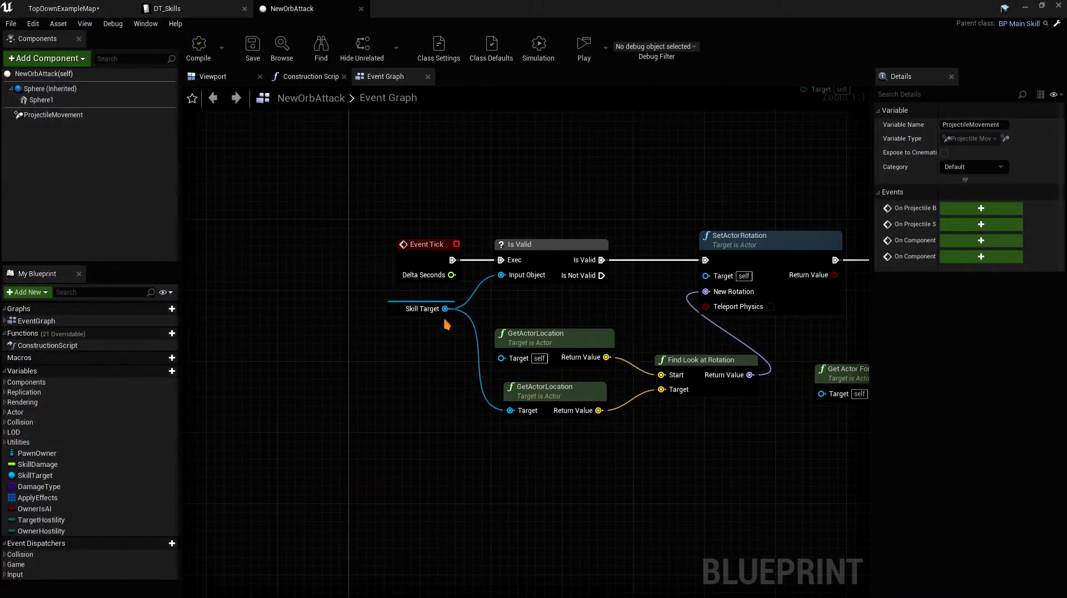
{"action": "left_click_drag", "start_coordinate": [361, 327], "coordinate": [415, 340]}
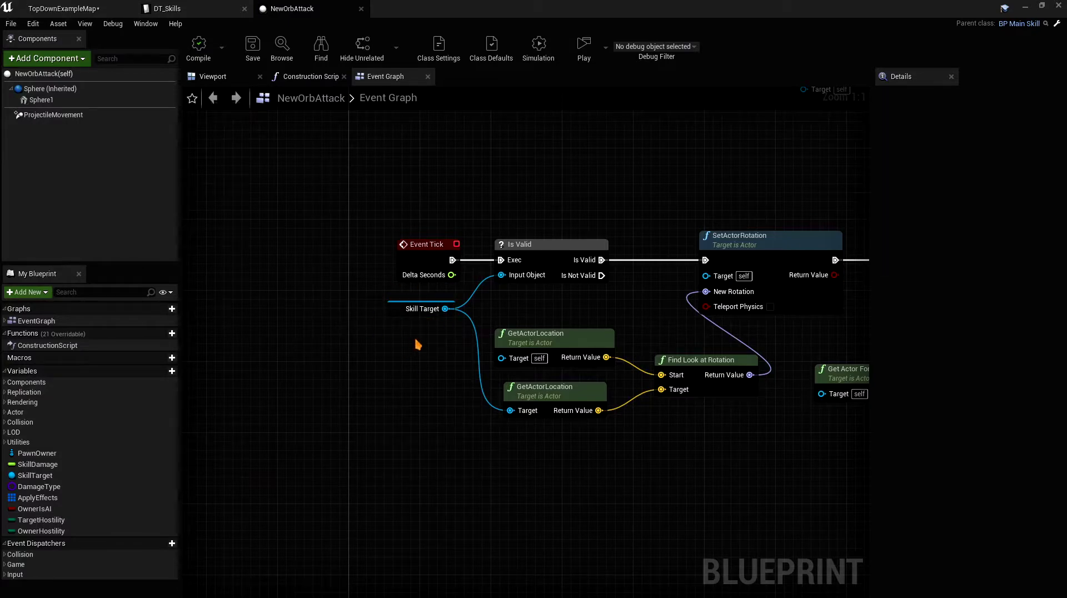
{"action": "right_click_drag", "start_coordinate": [417, 345], "coordinate": [385, 324]}
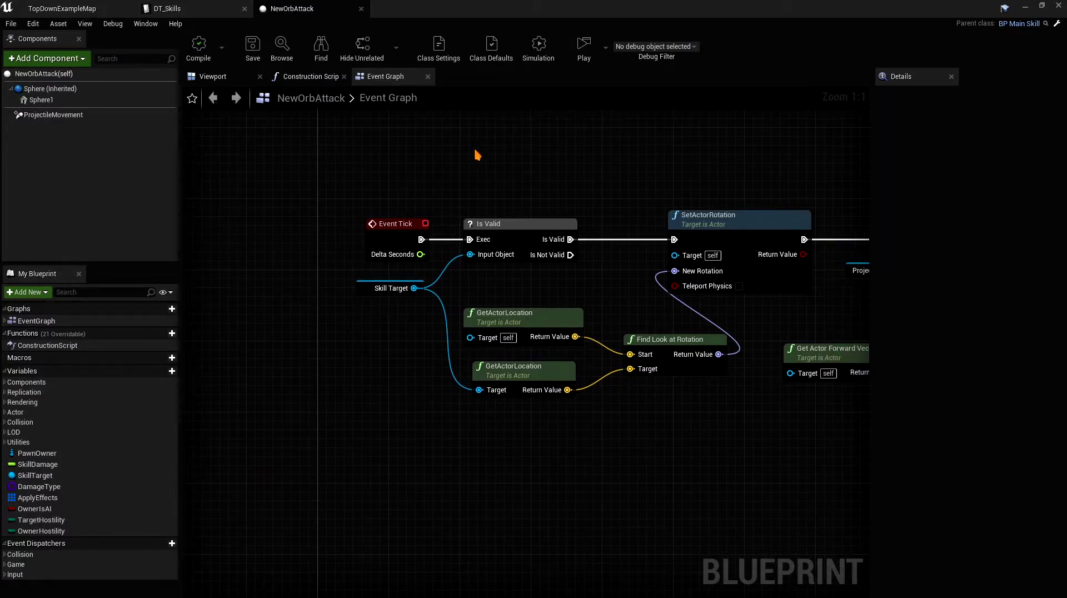